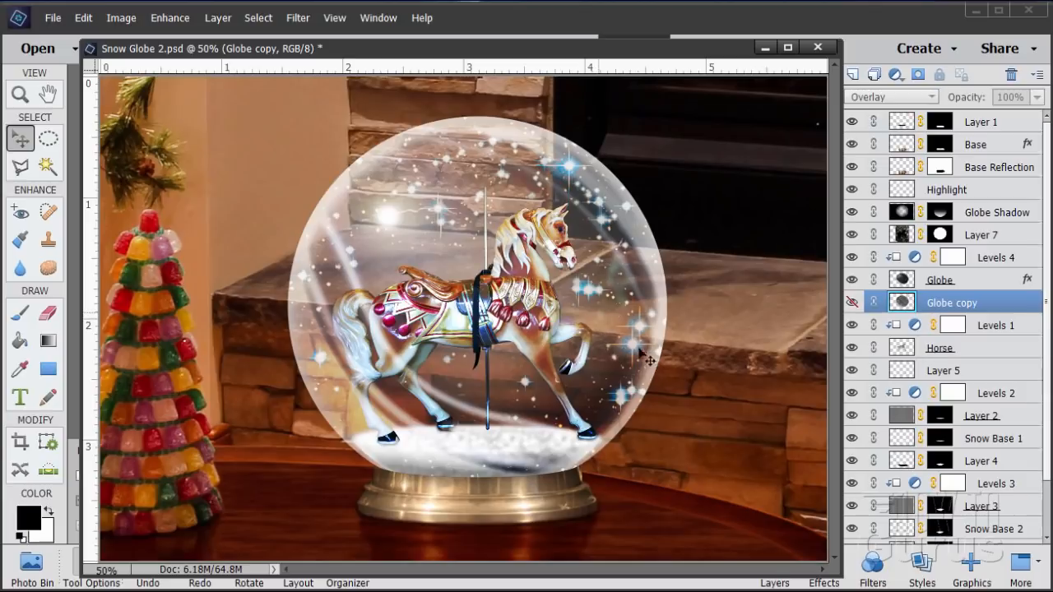
Step: Close the Snow Globe 2.psd document and answer the save request
click(817, 48)
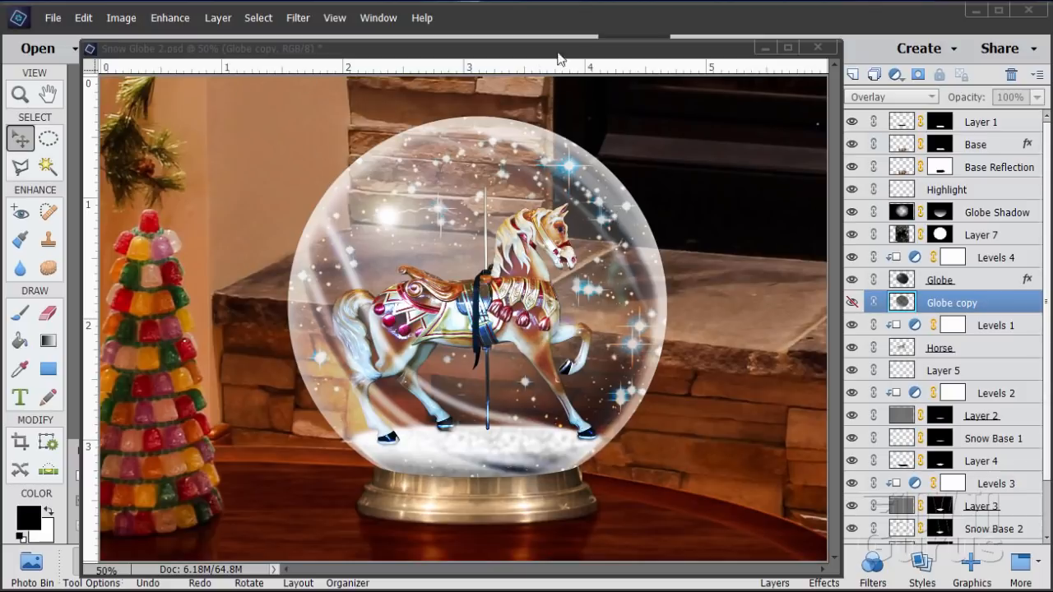
click(818, 47)
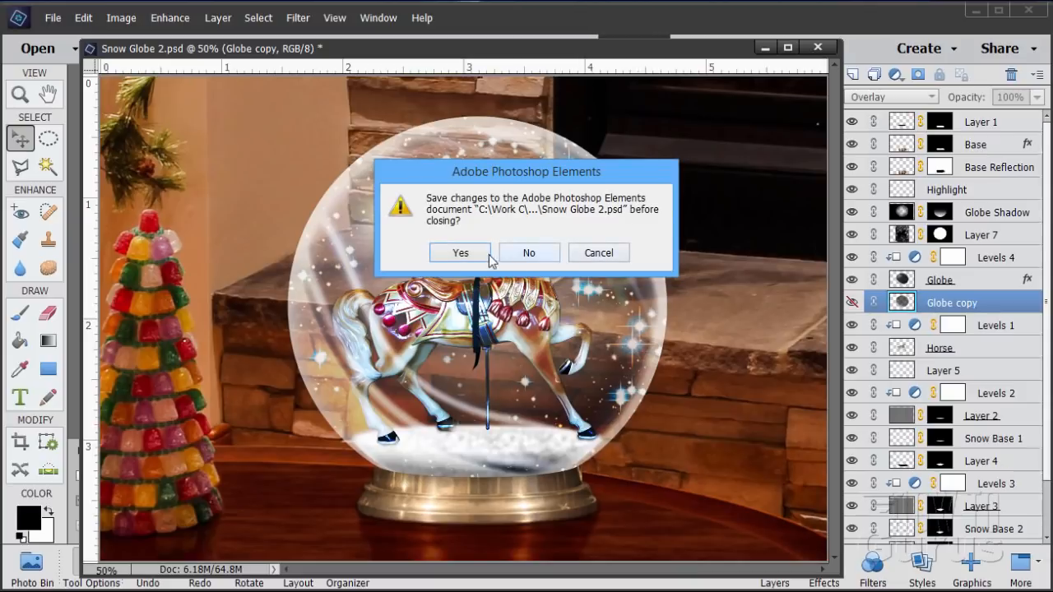
click(488, 254)
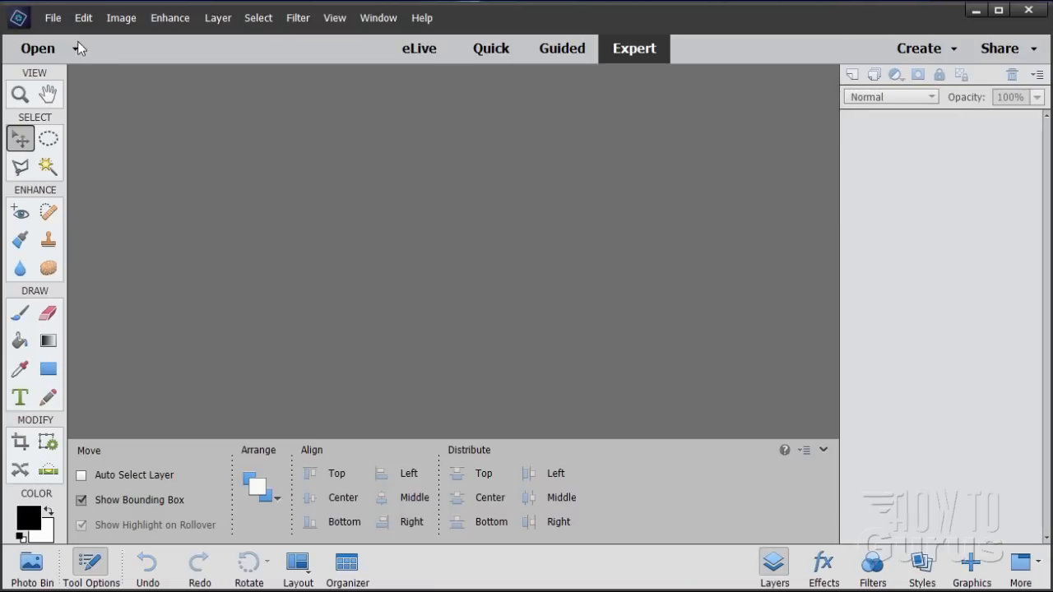
Step: Open the image white-2591358_1920.jpg from the Snow Globe Materials folder
click(52, 18)
click(63, 51)
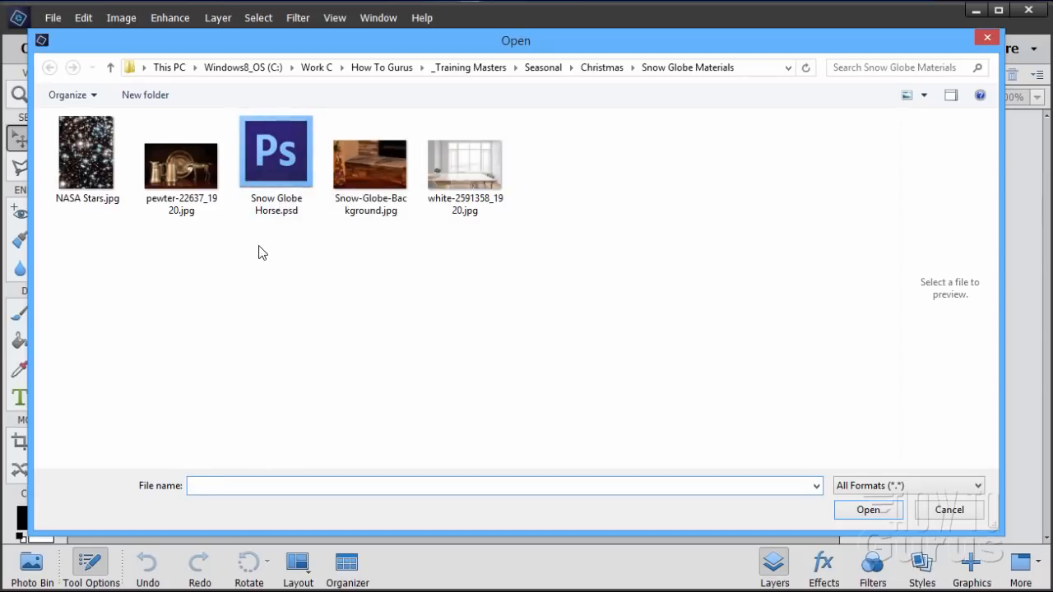
click(450, 213)
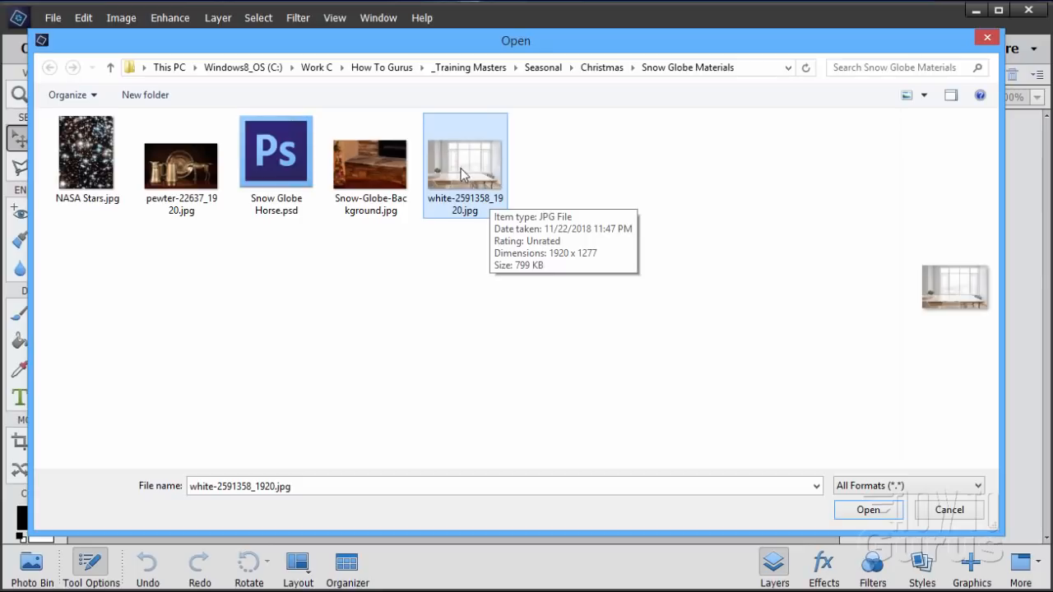
click(866, 508)
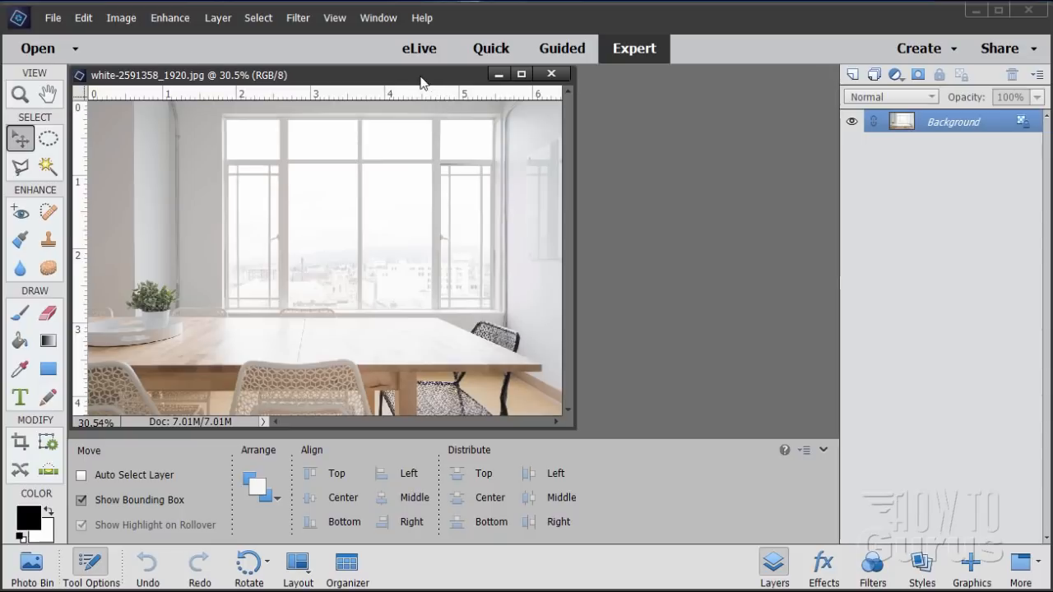
Step: Check the floating document options for Expert mode in the General preferences
drag(420, 77, 490, 117)
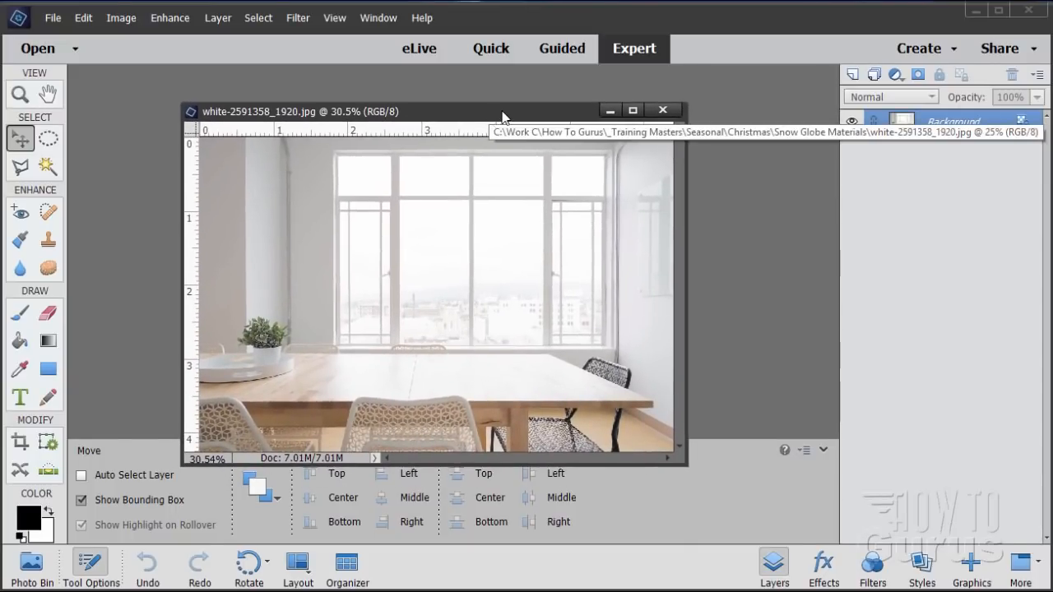
click(83, 17)
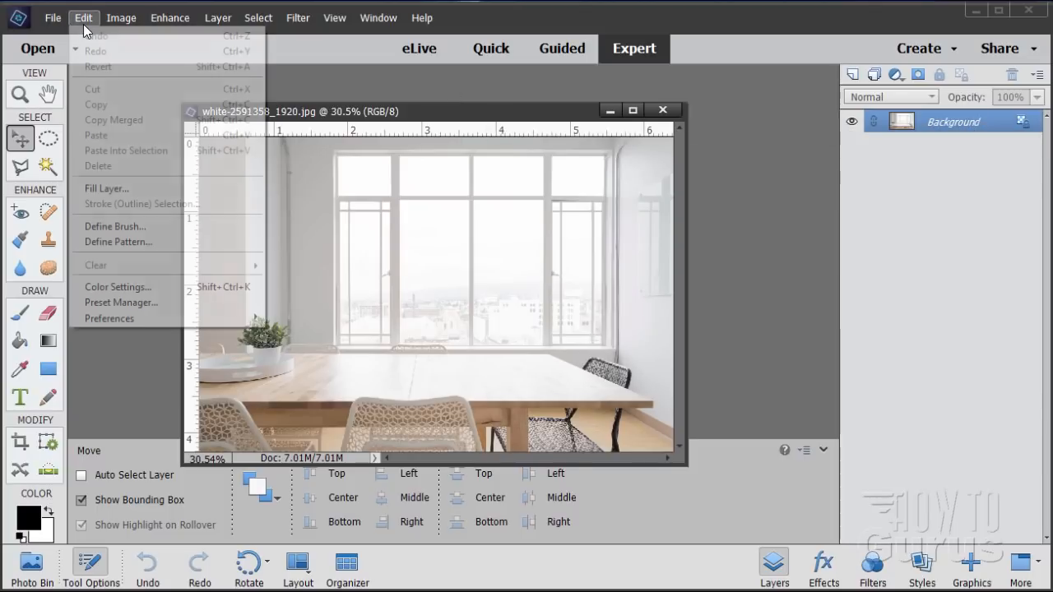
mouse_move(132, 318)
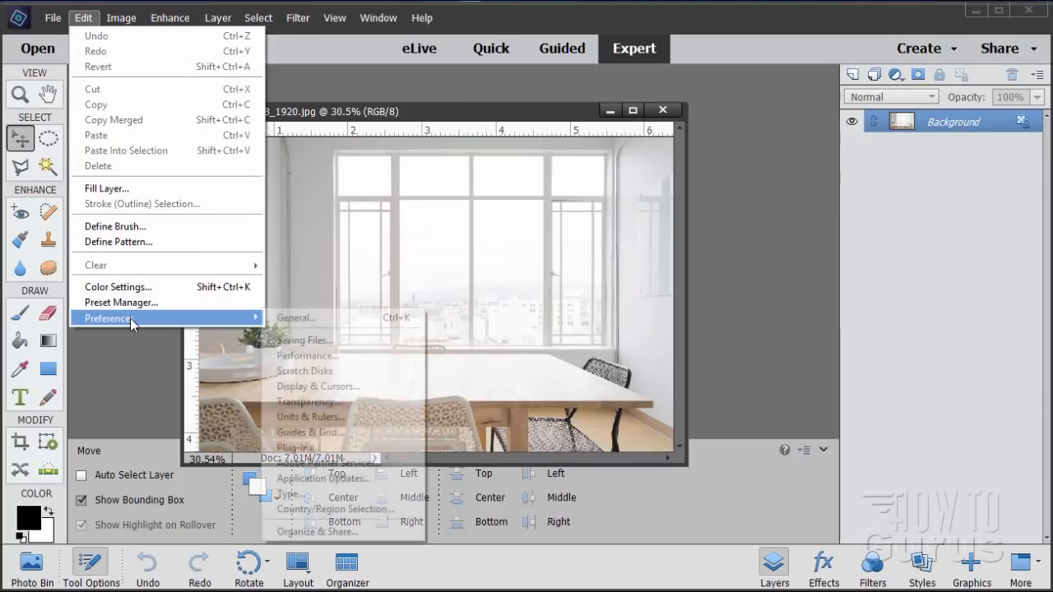
click(299, 319)
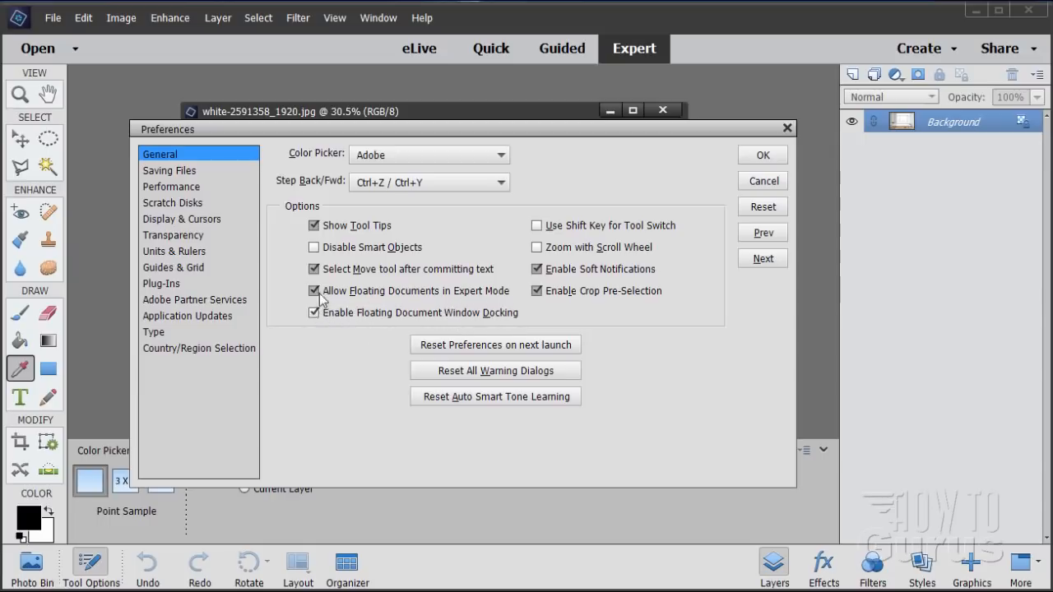
click(758, 158)
Step: Dock the floating white-2591358_1920.jpg window as a tab in the workspace
drag(483, 115, 395, 71)
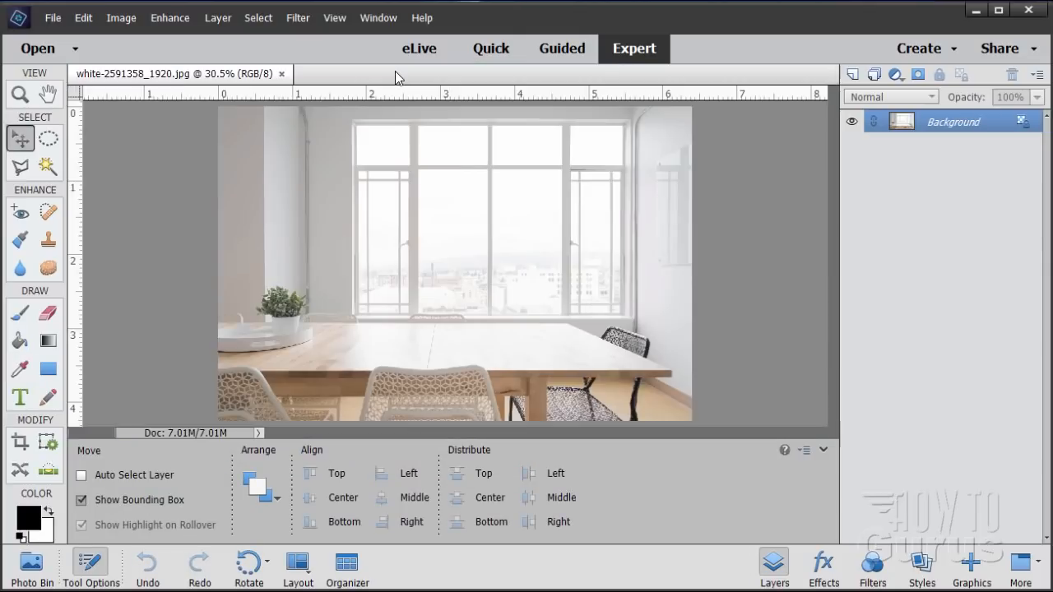
drag(202, 74, 434, 80)
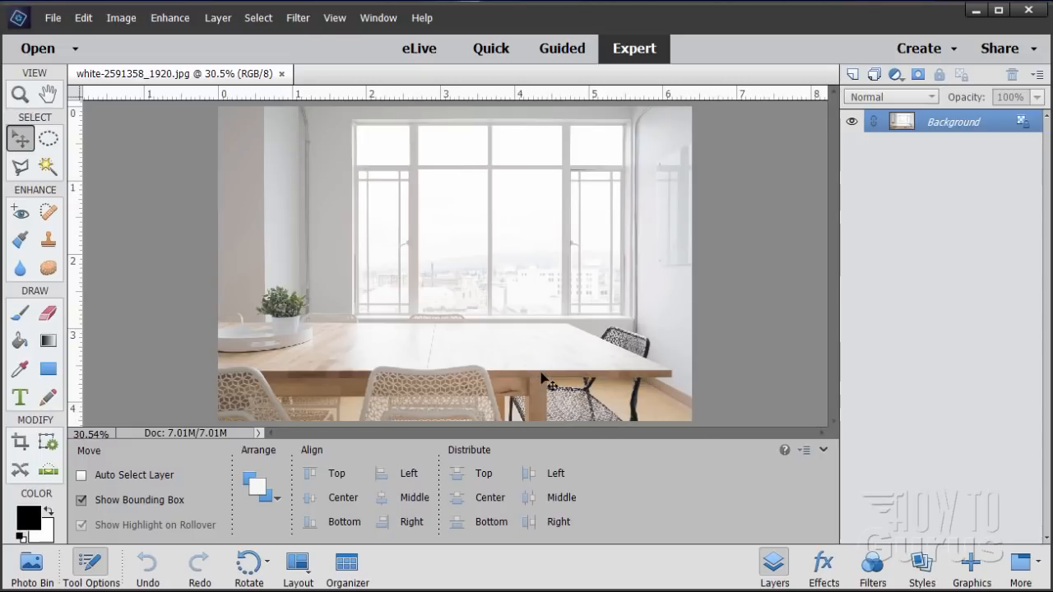
Step: Reduce the canvas width to 1277 pixels with Canvas Size, anchoring at the middle of the left edge and accepting the clipping
click(122, 18)
mouse_move(221, 116)
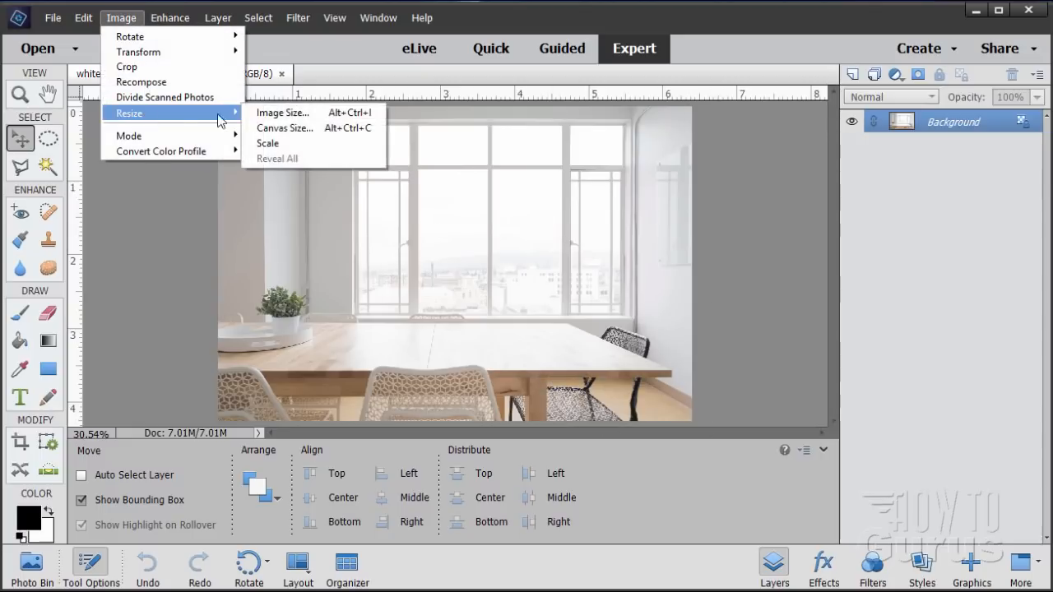
click(292, 129)
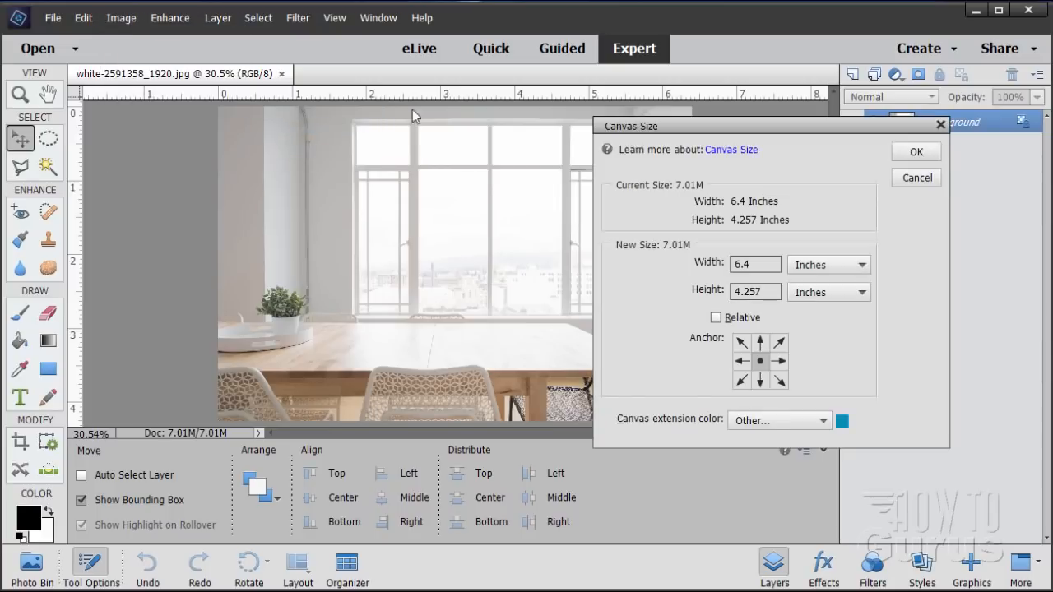
drag(738, 132, 540, 172)
click(613, 309)
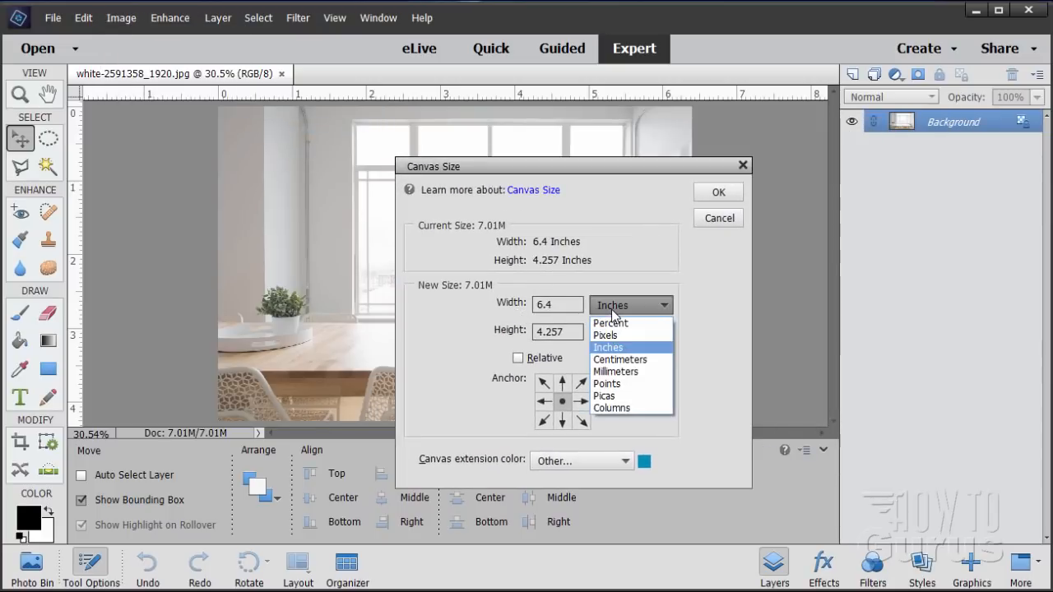
click(605, 335)
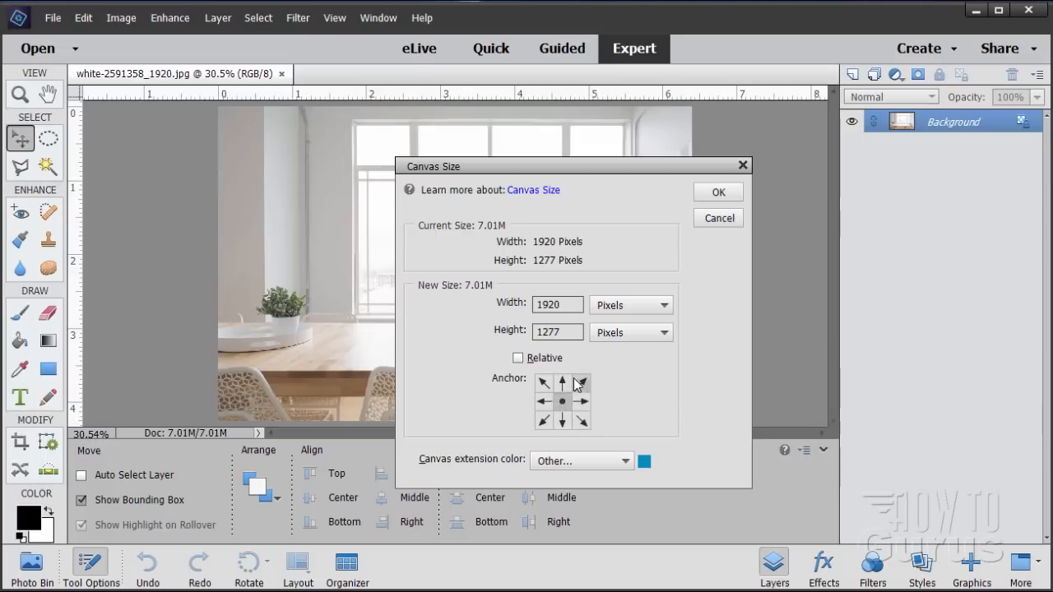
click(542, 402)
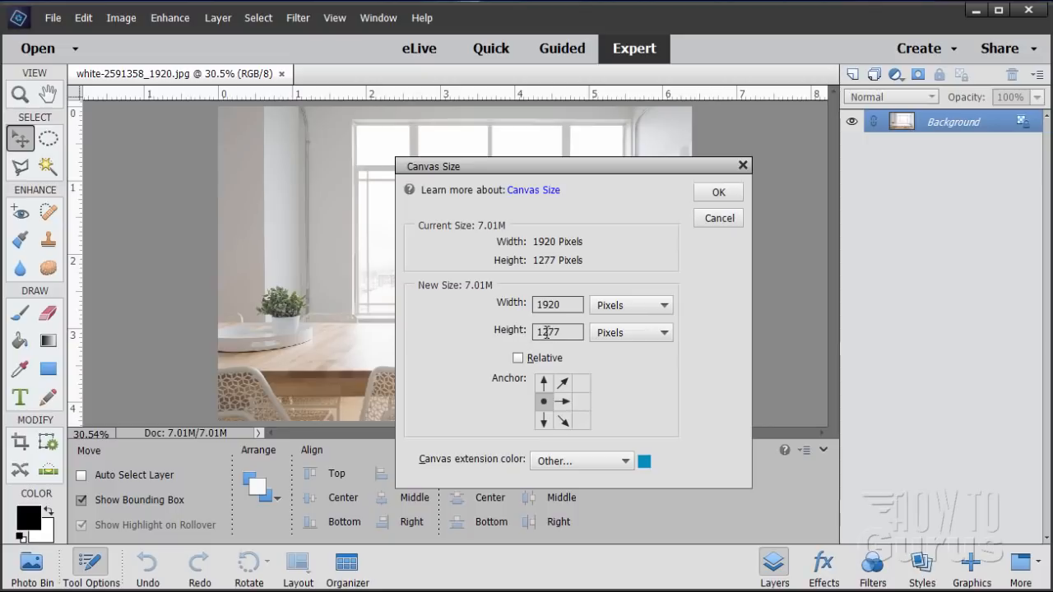
click(566, 305)
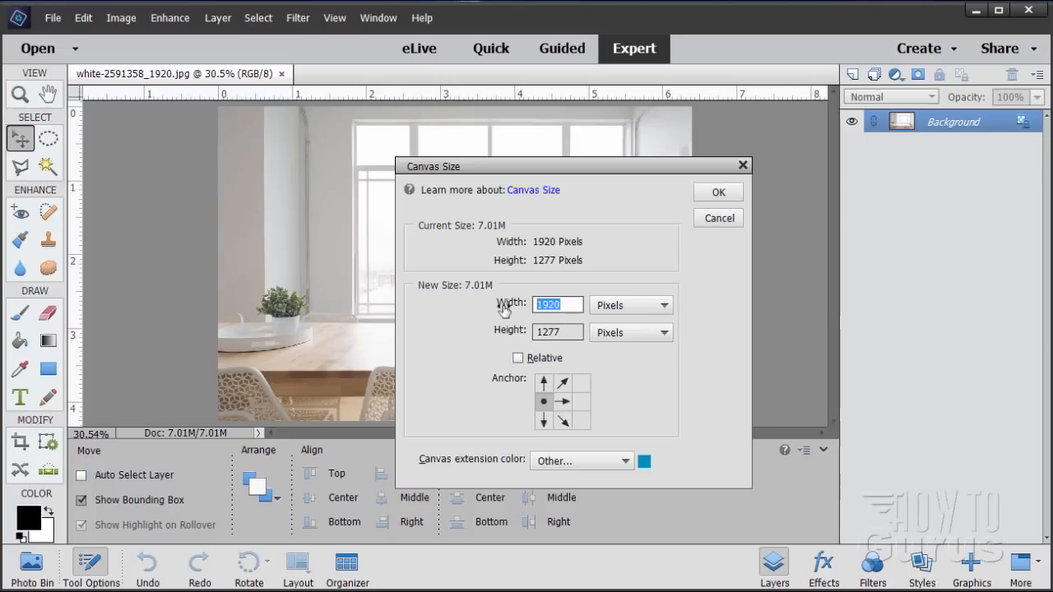
text(12)
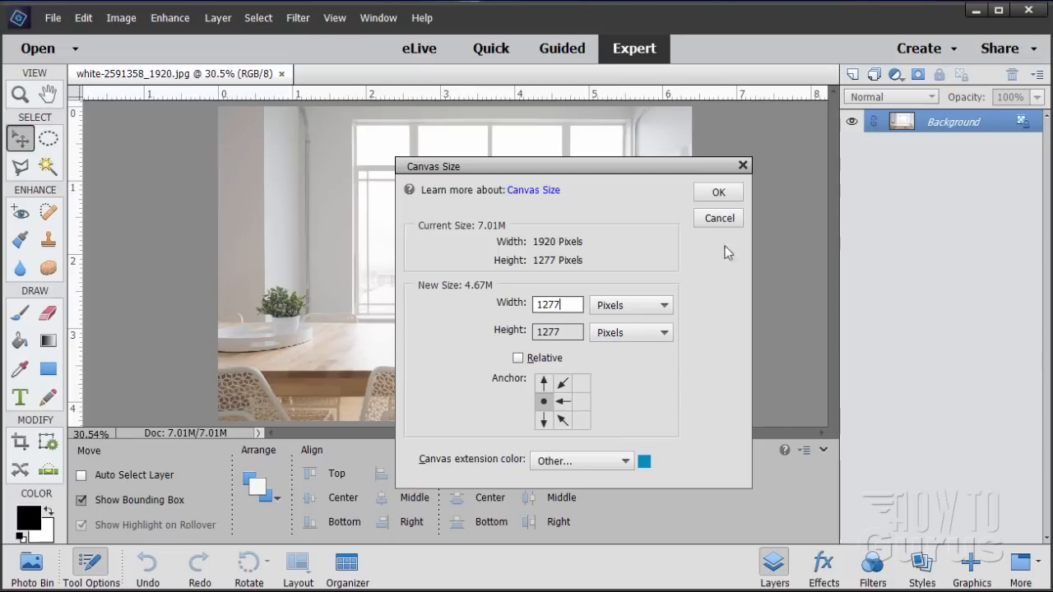
click(719, 192)
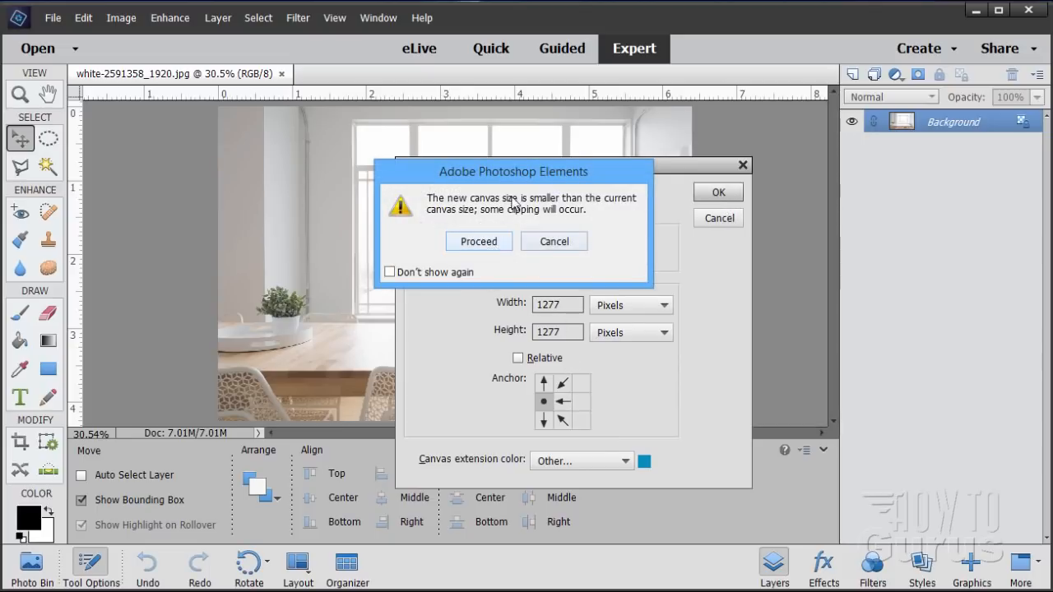
click(500, 245)
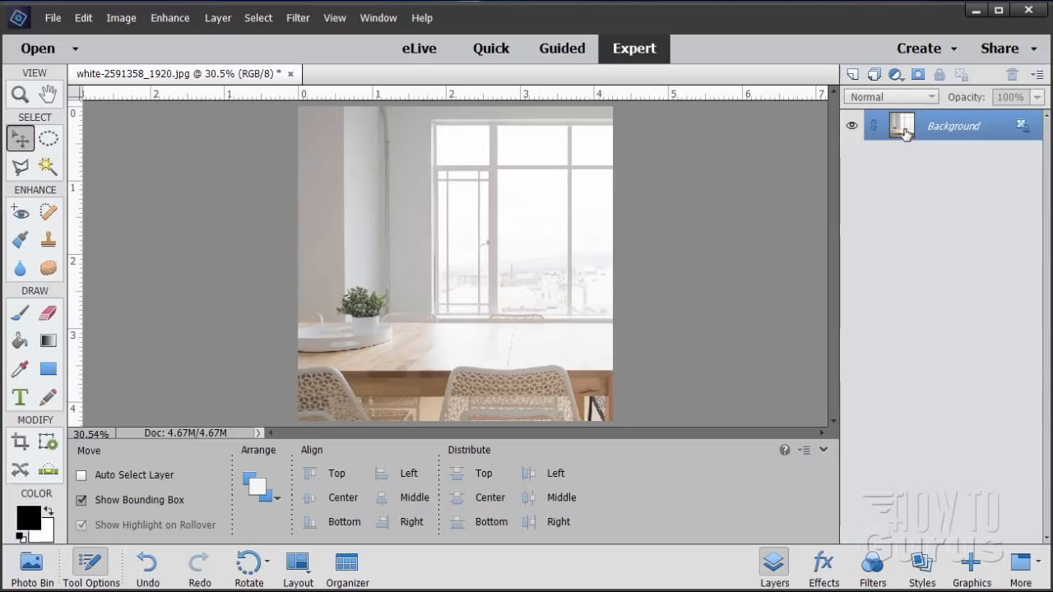
Step: Duplicate the Background layer and hide the original
drag(904, 130, 854, 76)
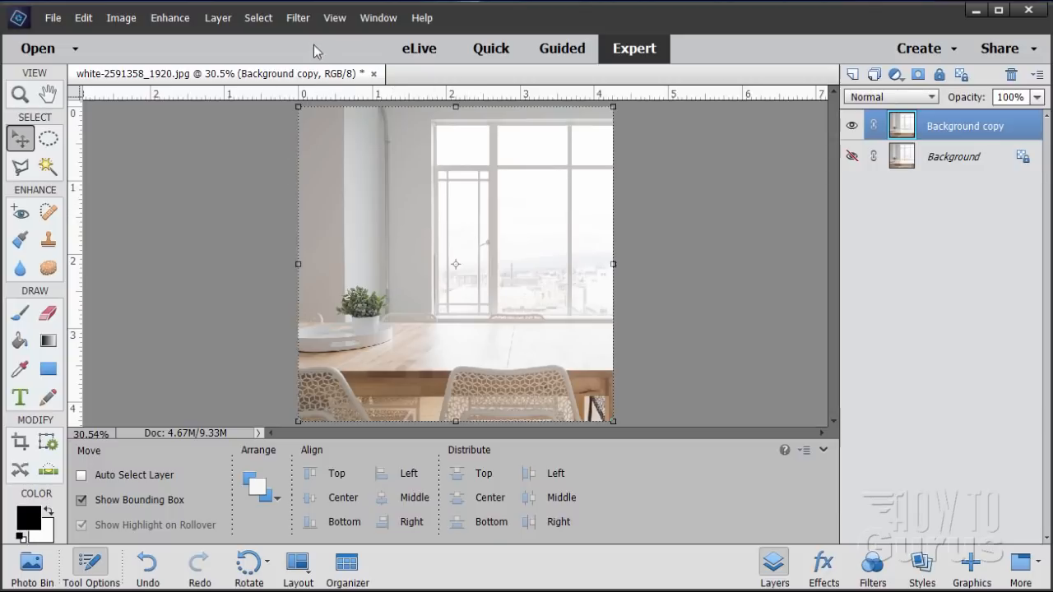
Step: Apply Correct Camera Distortion to the Background copy with Remove Distortion -100, Vignette Amount -100 and Angle 310°
click(298, 19)
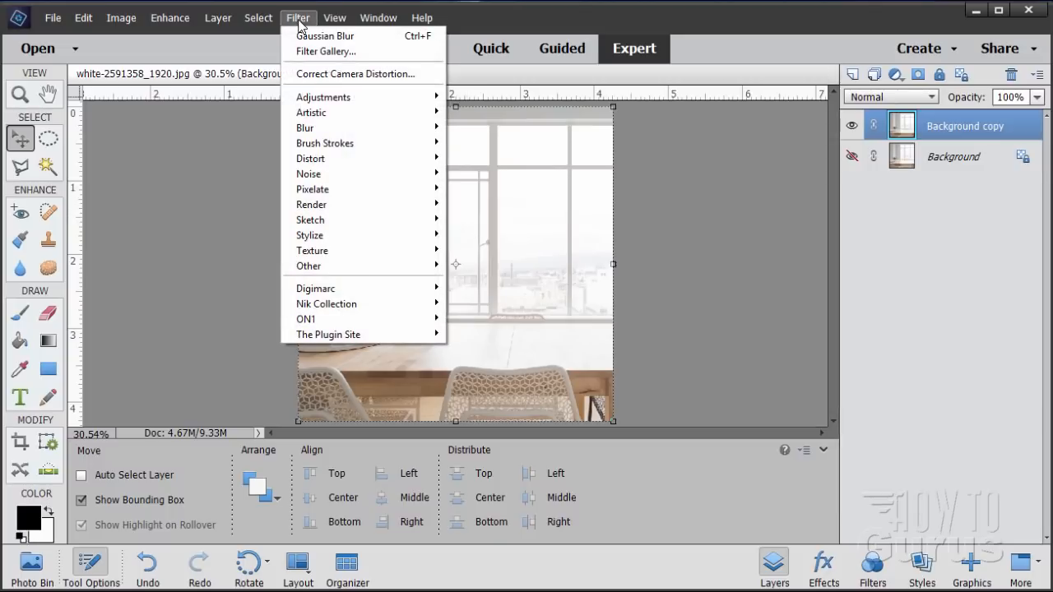
click(341, 76)
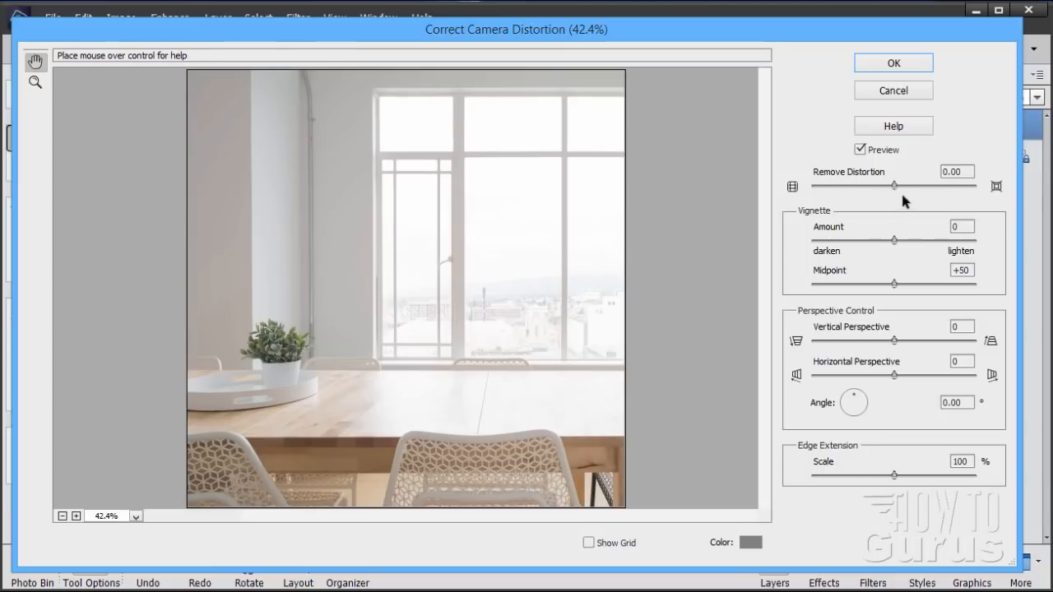
drag(896, 189, 796, 194)
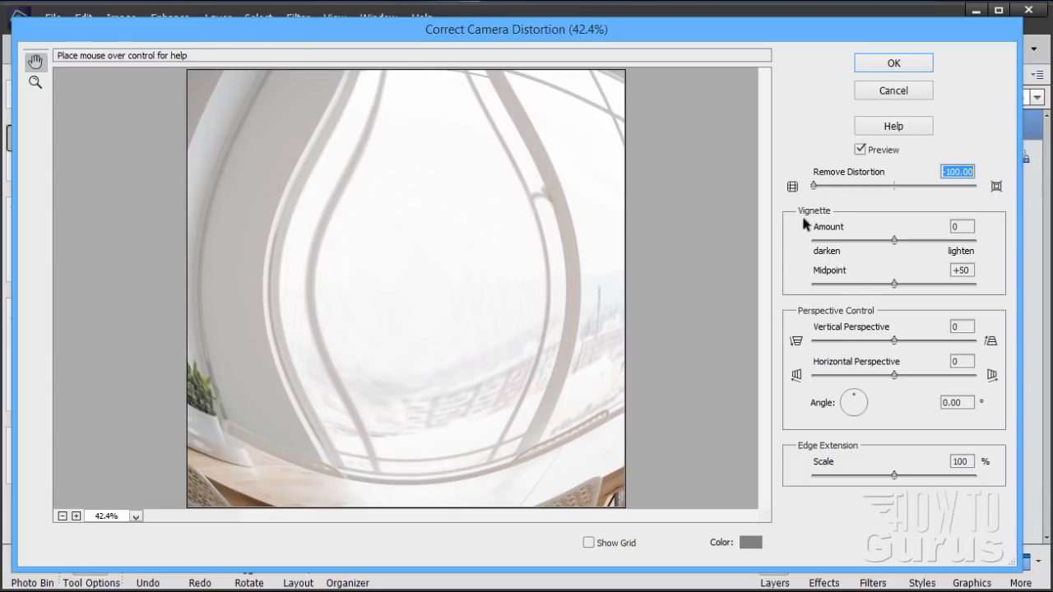
drag(894, 240, 789, 238)
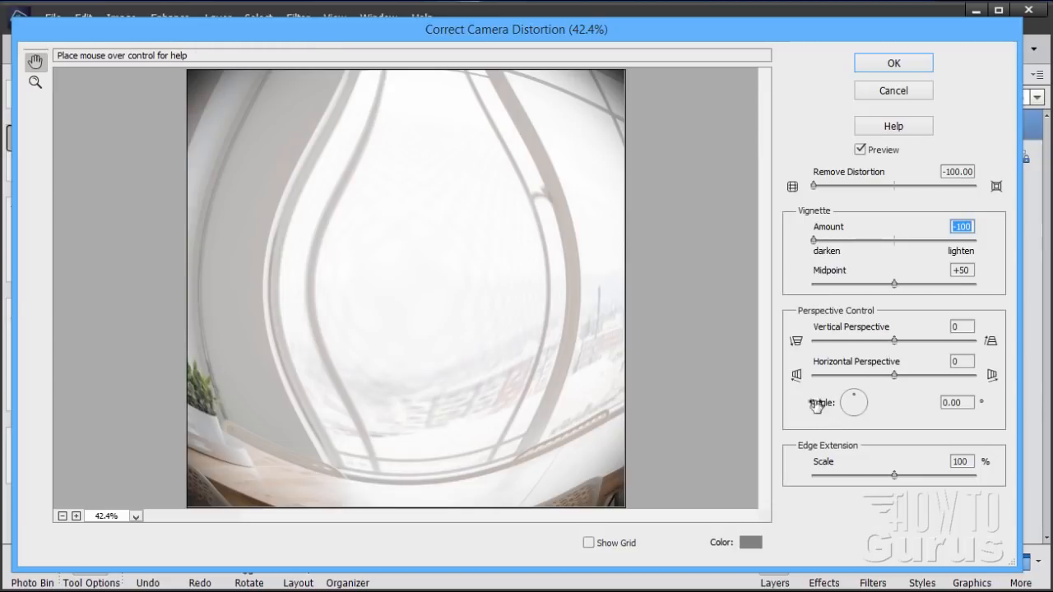
click(952, 403)
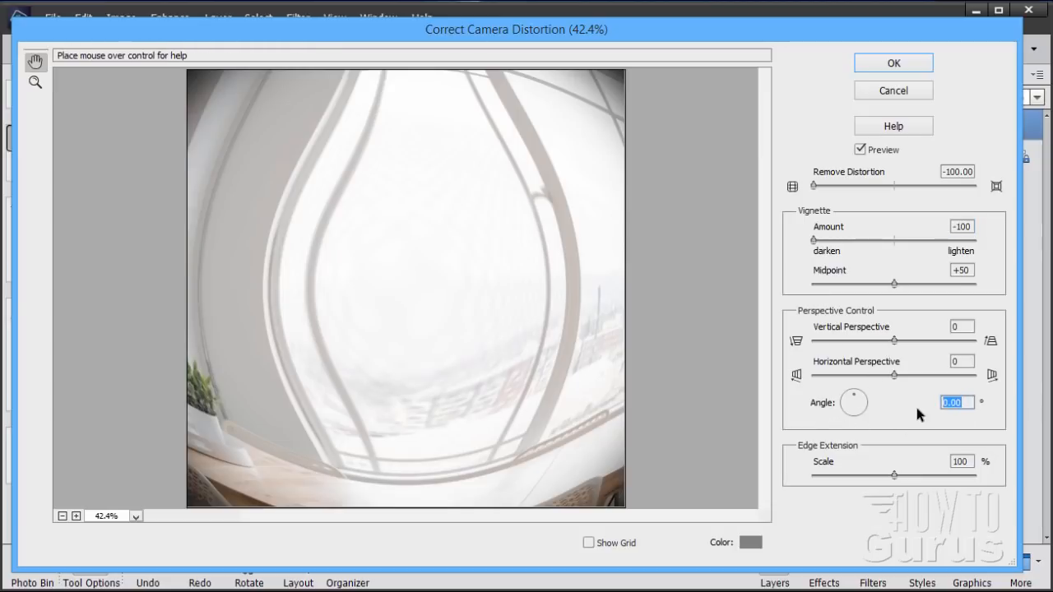
text(310)
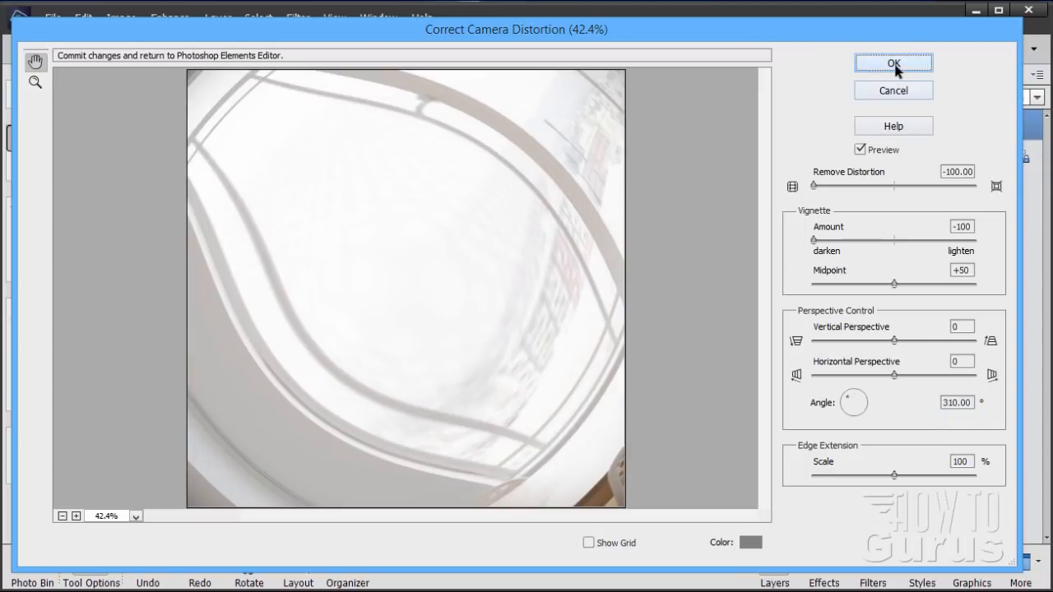
click(895, 65)
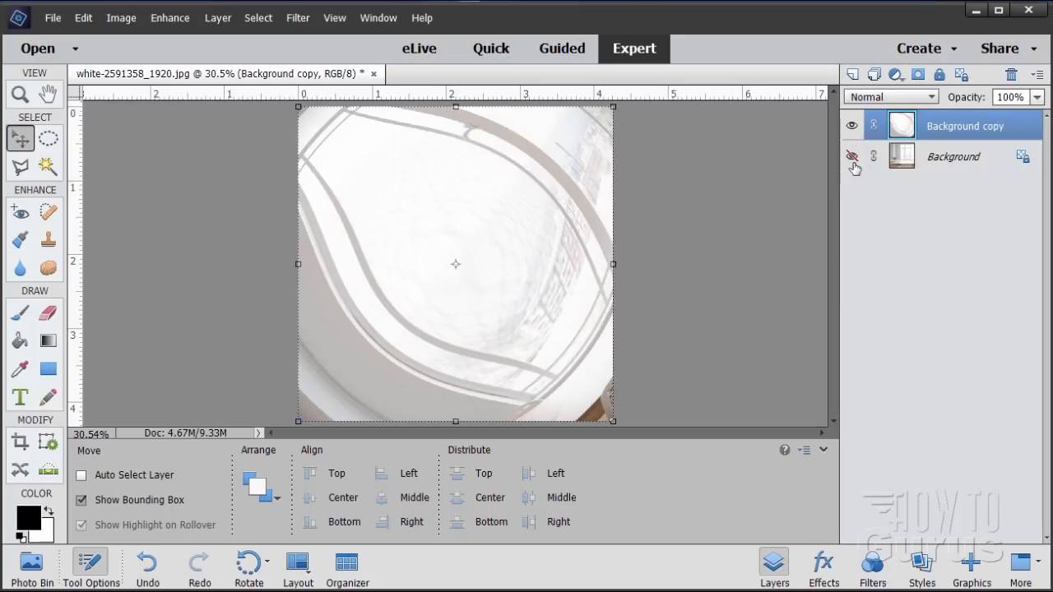
Step: Compare the distorted copy with the original Background by switching the visibility of both layers
click(855, 133)
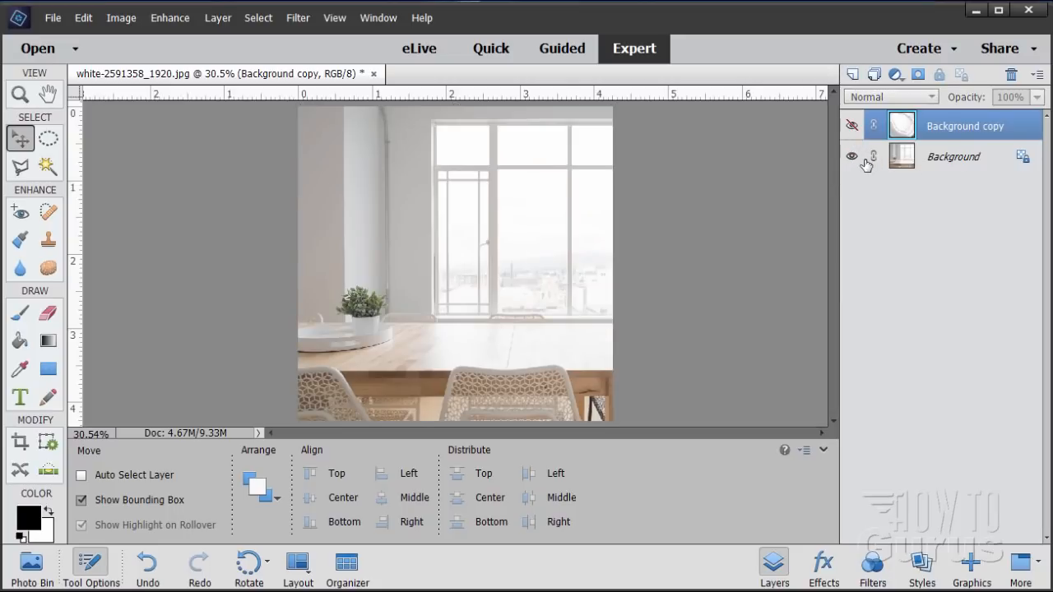
click(852, 156)
click(852, 125)
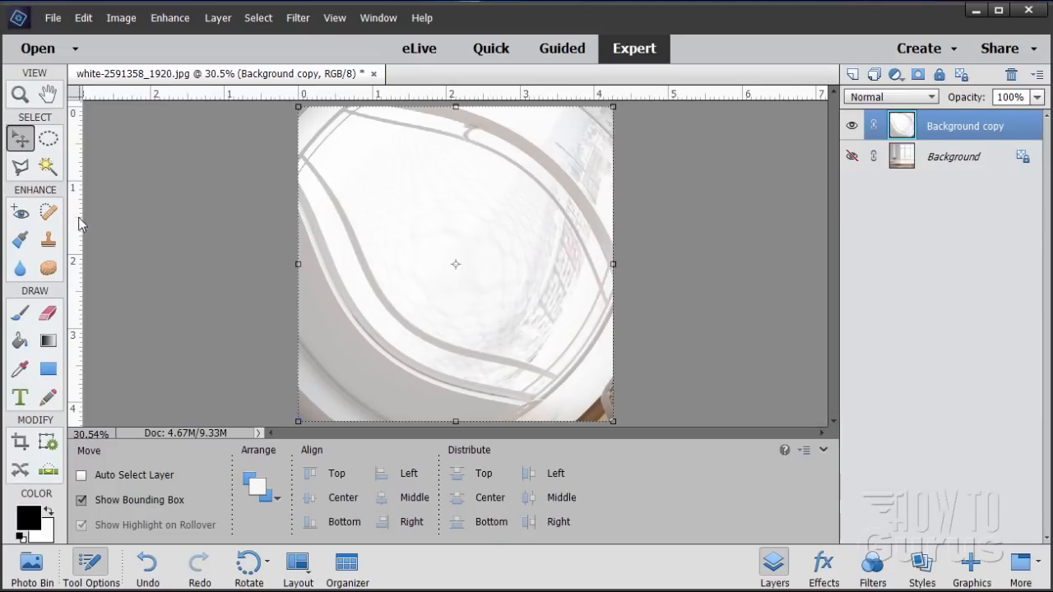
Step: Place one vertical and one horizontal ruler guide crossing at the centre of the image
drag(80, 240, 455, 265)
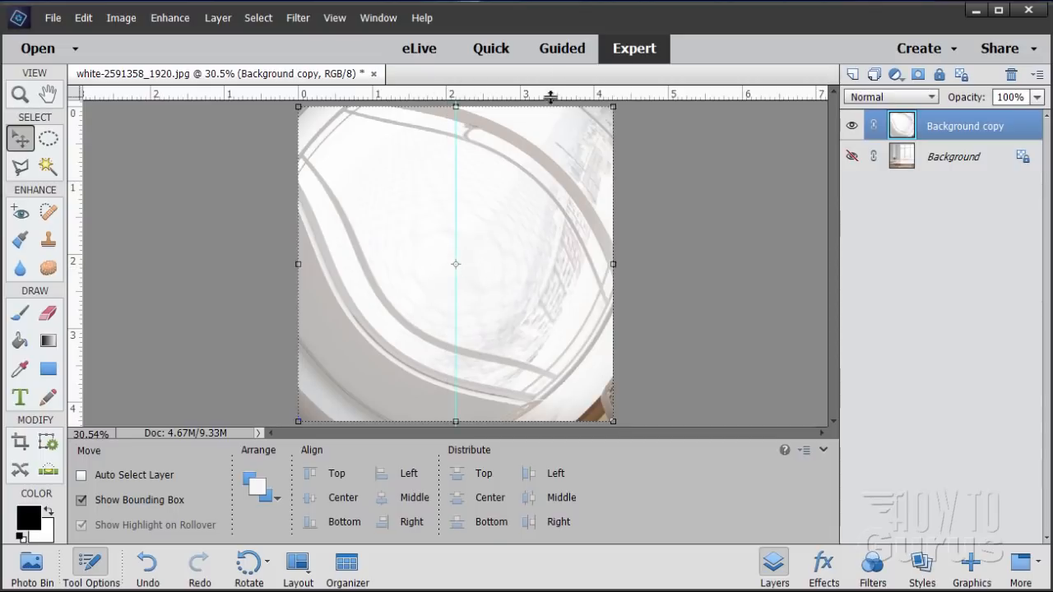
drag(550, 97, 557, 263)
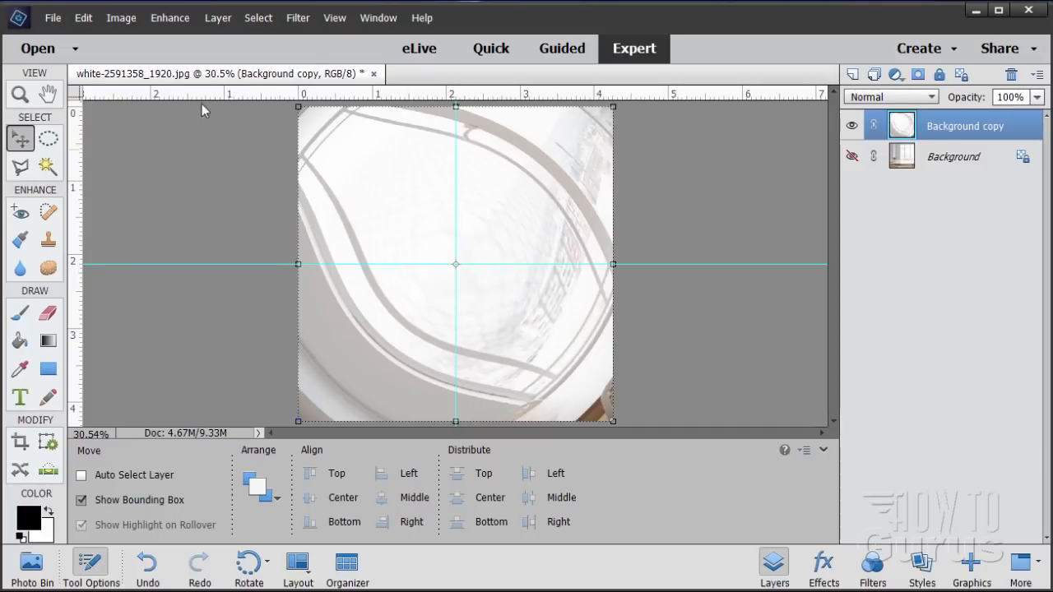
click(335, 18)
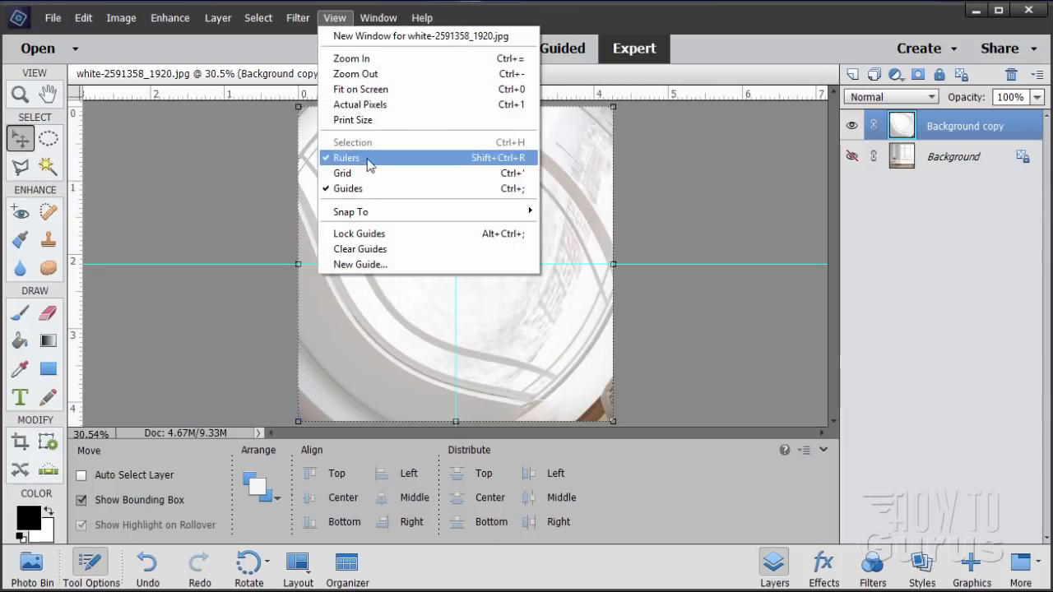
click(201, 163)
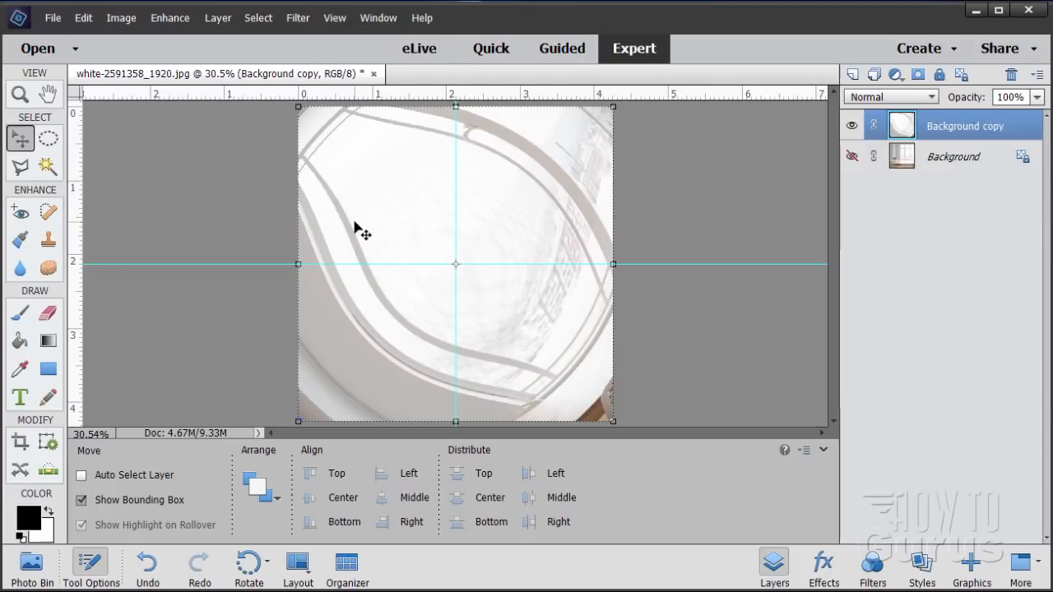
Step: Make a circular selection about 4.1 in across, centred on the guide crossing, using the Elliptical Marquee with a 1:1 fixed ratio
click(51, 140)
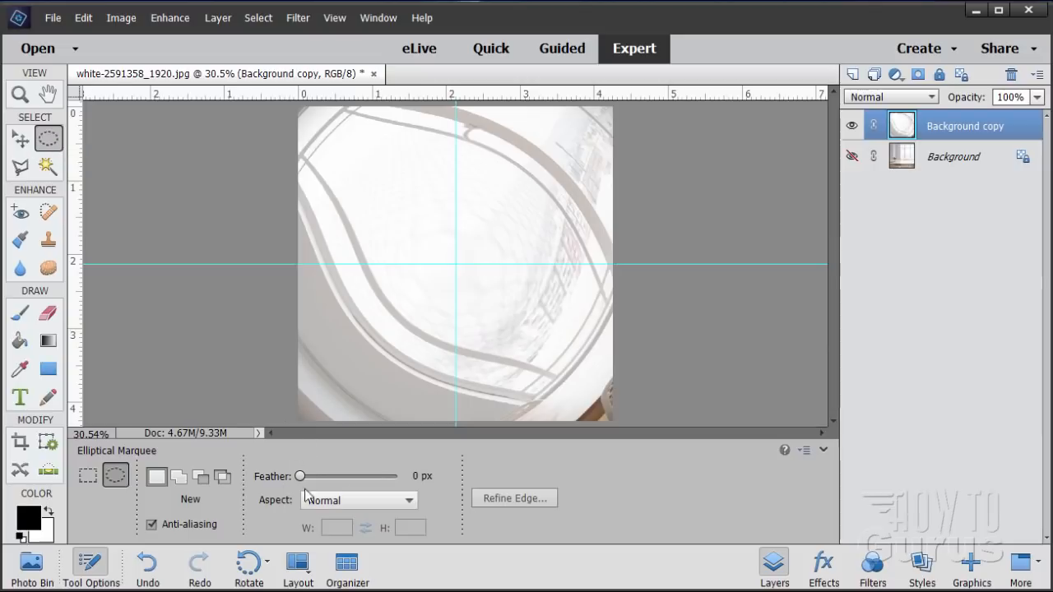
click(374, 504)
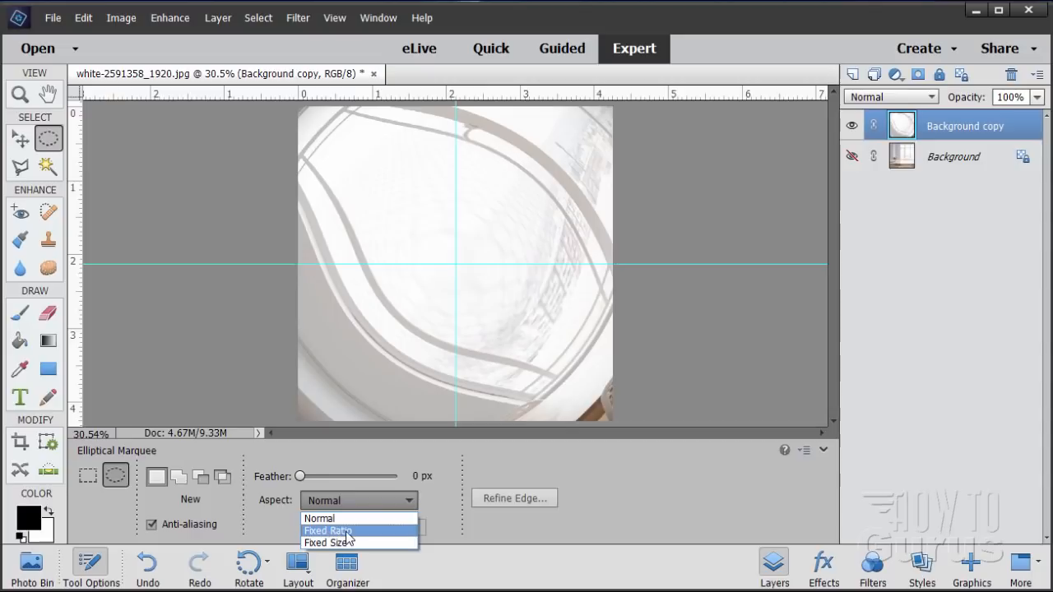
click(346, 531)
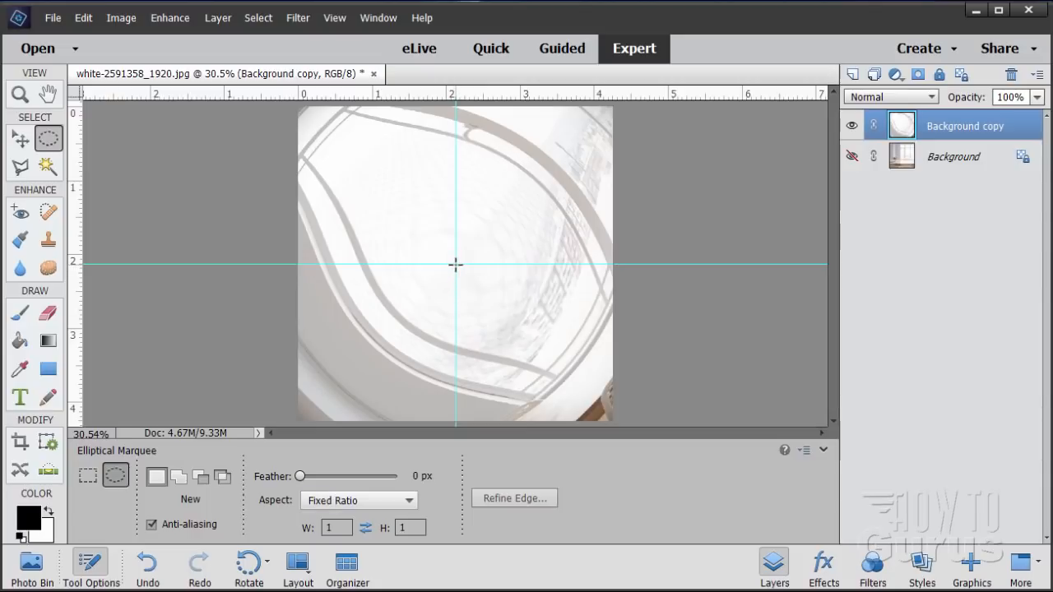
key(alt)
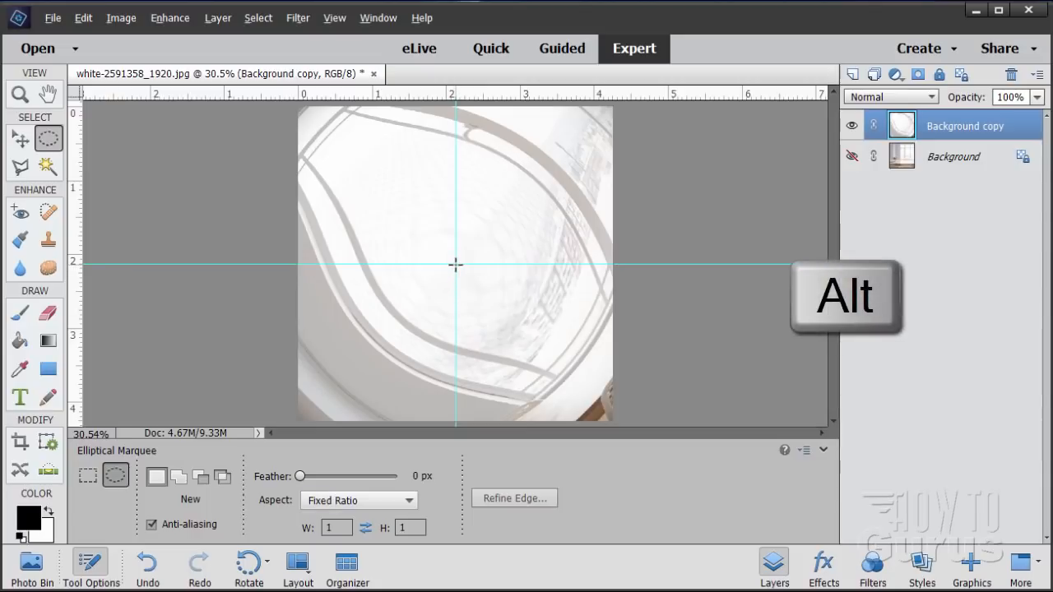
drag(456, 264, 607, 440)
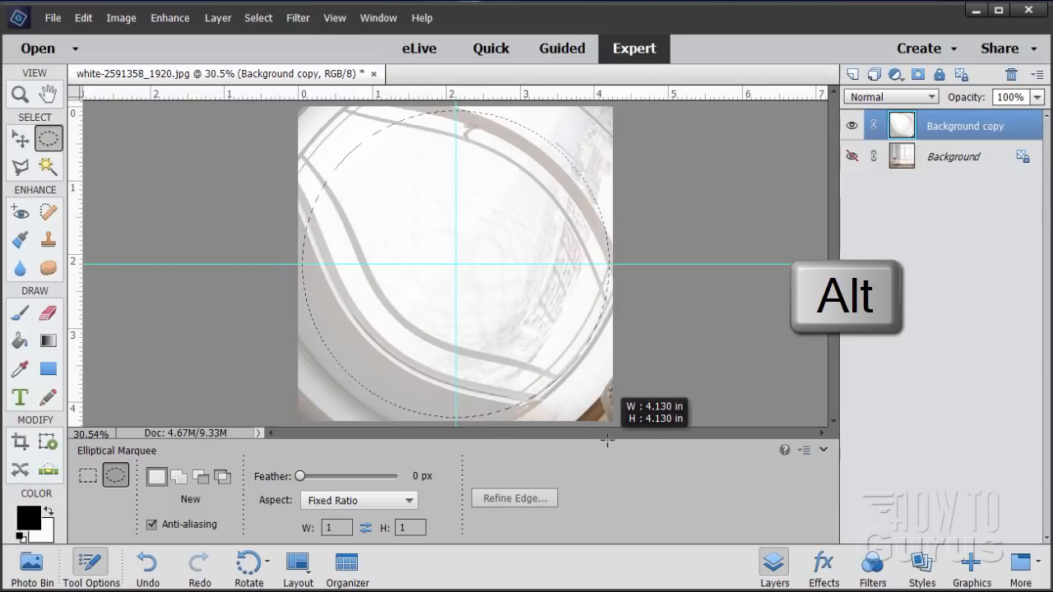
drag(607, 440, 608, 440)
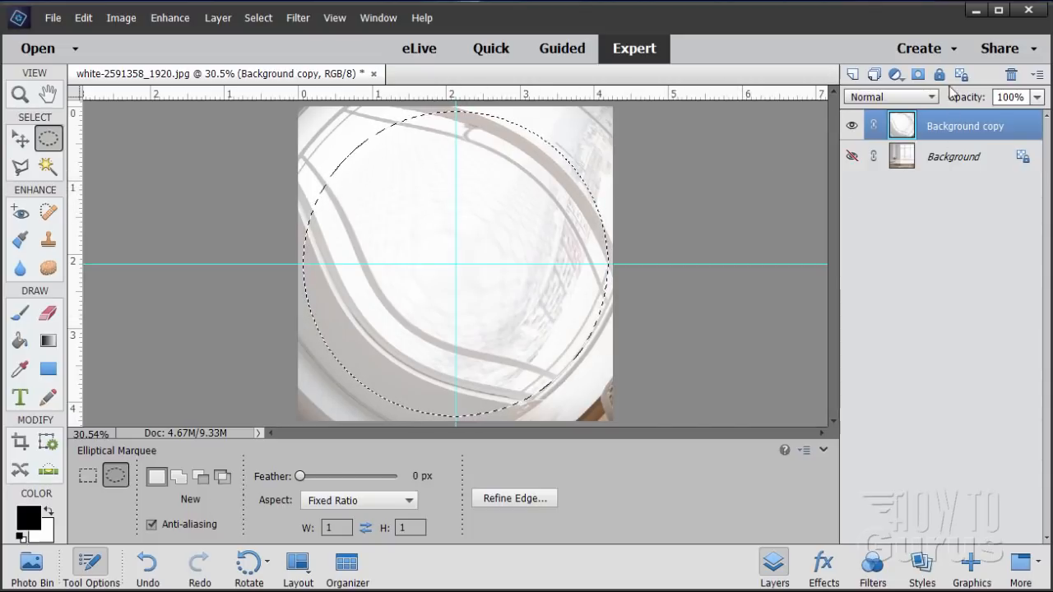
Step: Mask the Background copy layer to the circular selection and make the cutout permanent so the layer has no separate mask
click(917, 74)
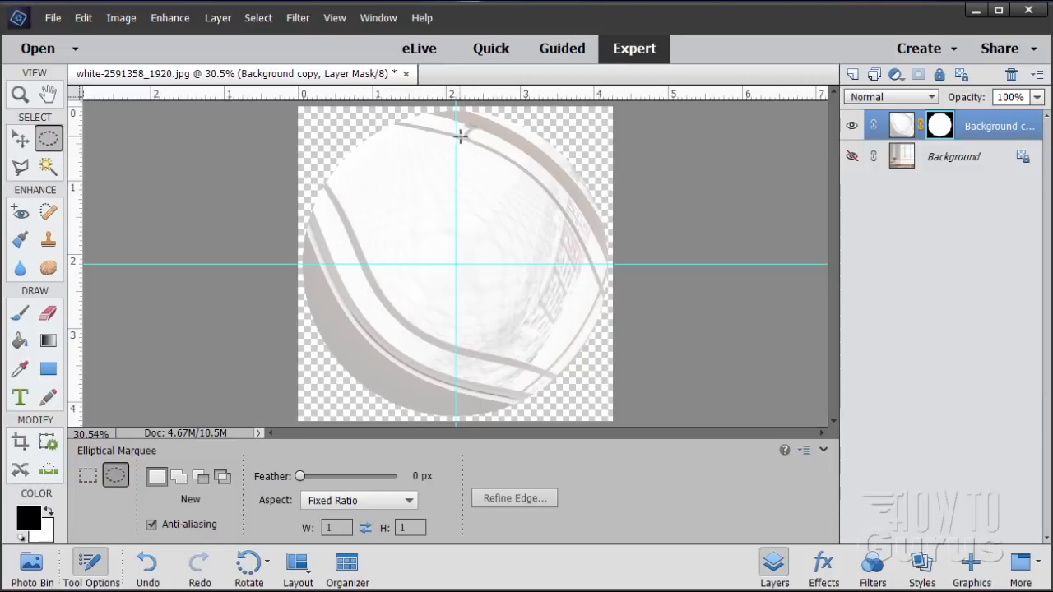
right_click(977, 133)
click(974, 240)
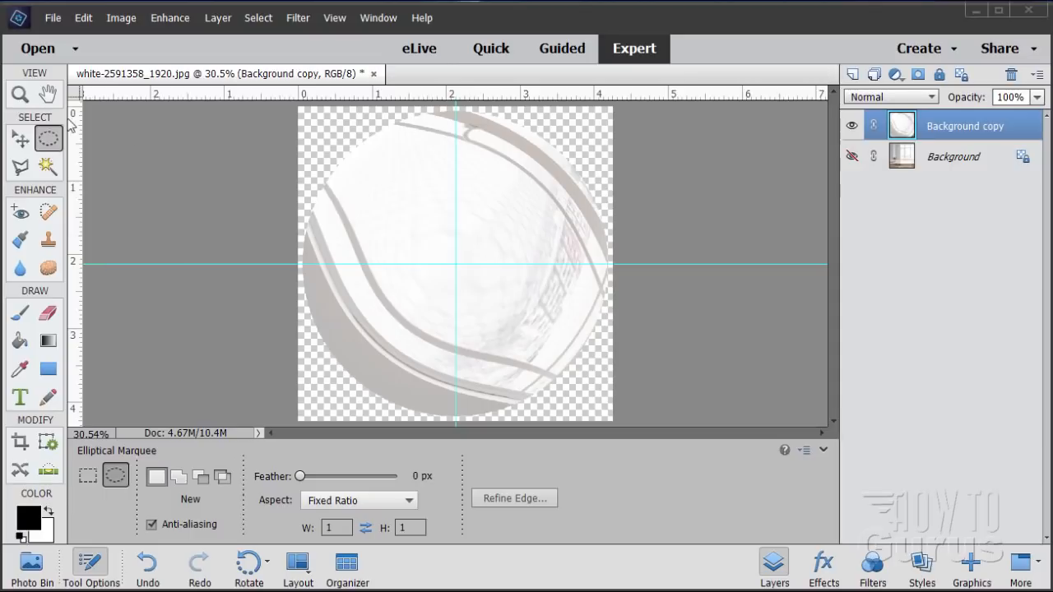
Step: Create a blank 6 × 4 inch RGB document at 300 pixels/inch with white background contents, and dock its window beside the photo
click(55, 17)
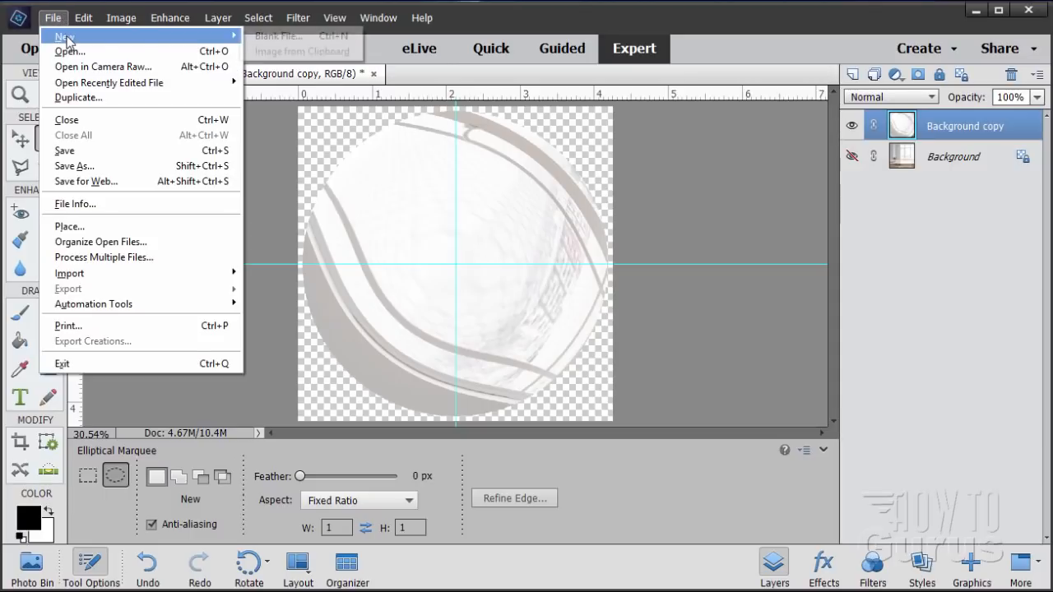
mouse_move(70, 36)
click(271, 36)
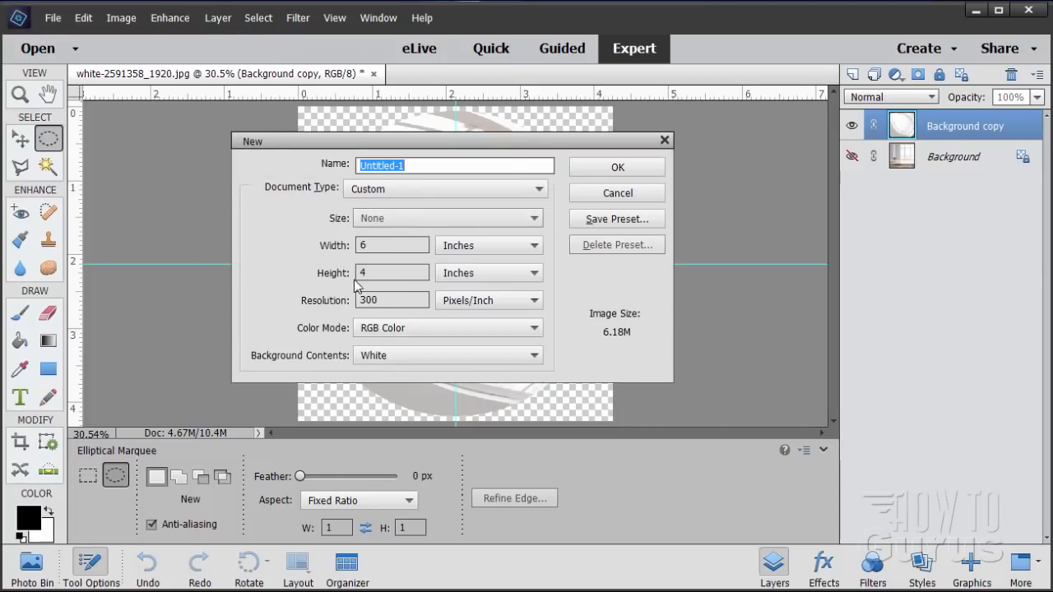
click(618, 168)
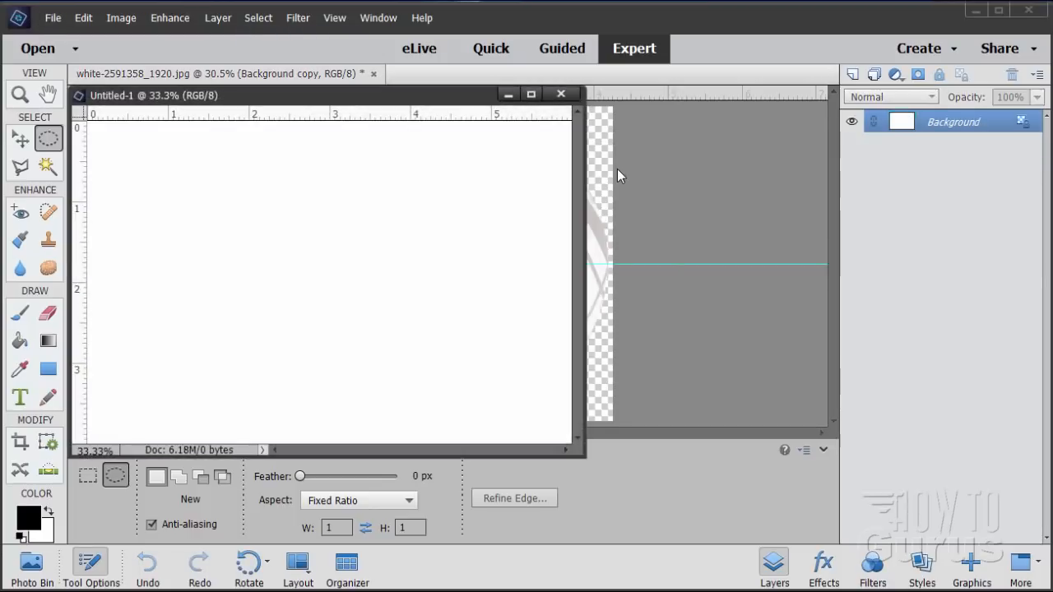
drag(374, 105, 511, 91)
Step: Float the window photo document and copy its circular Background copy layer into Untitled-1
click(190, 78)
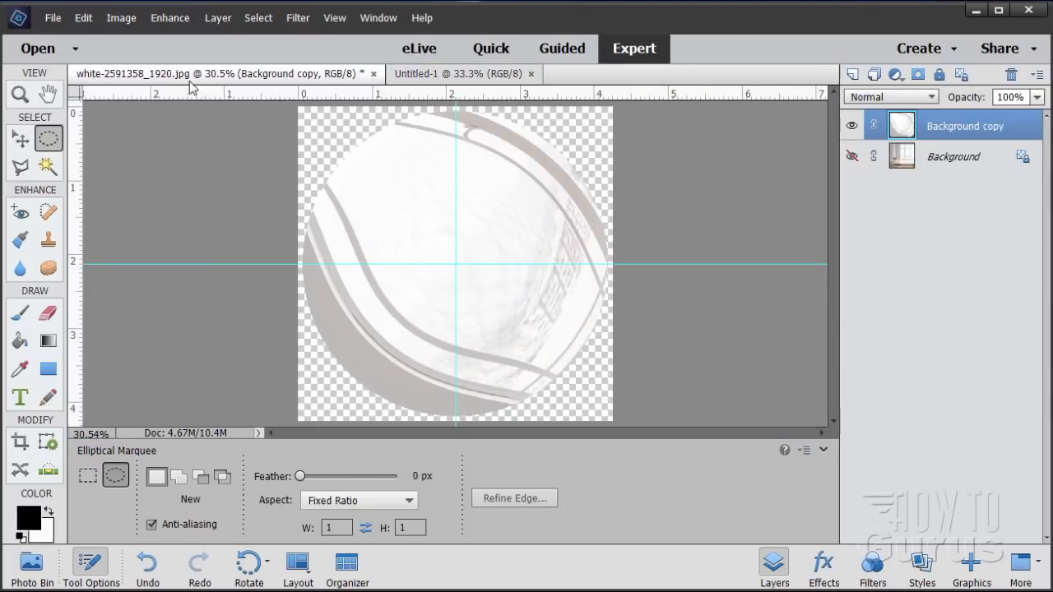
drag(187, 79, 206, 112)
drag(322, 277, 323, 280)
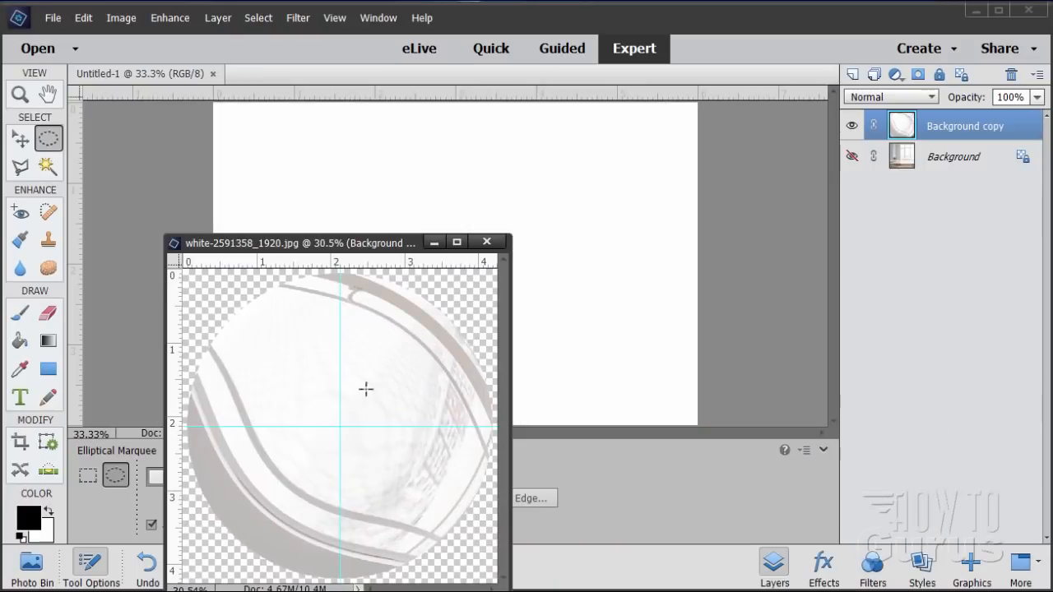
drag(362, 251, 753, 215)
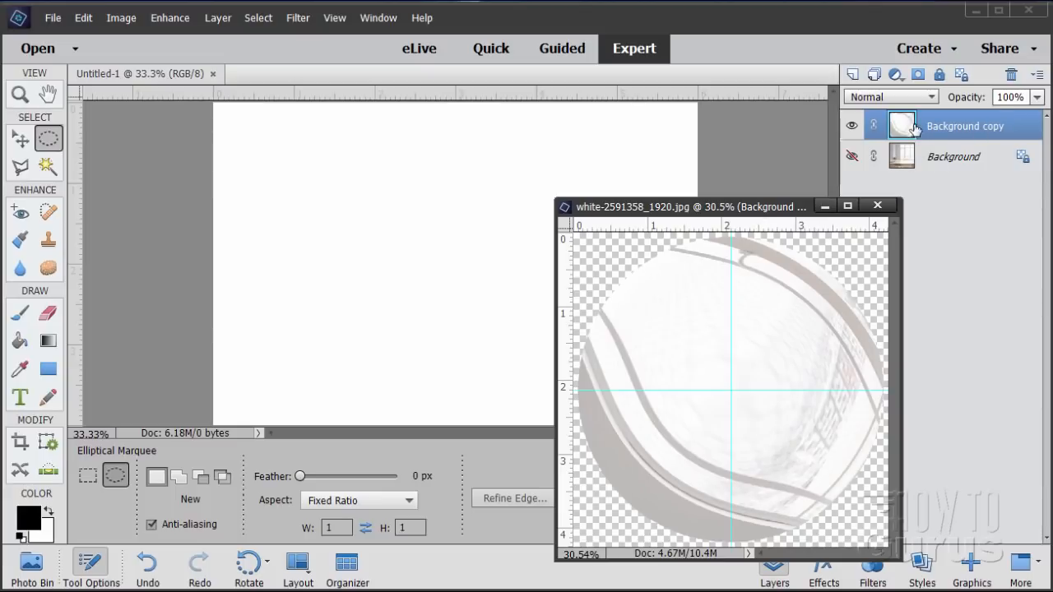
drag(910, 125, 510, 202)
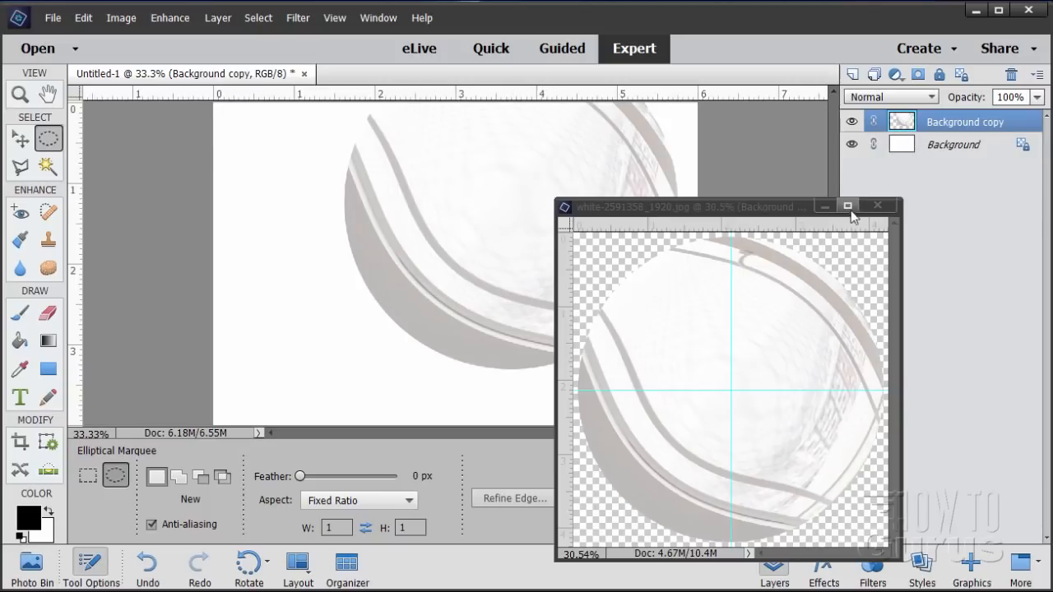
Step: Close the window photo without saving changes and move the circle nearer the centre of the Untitled-1 canvas
click(878, 206)
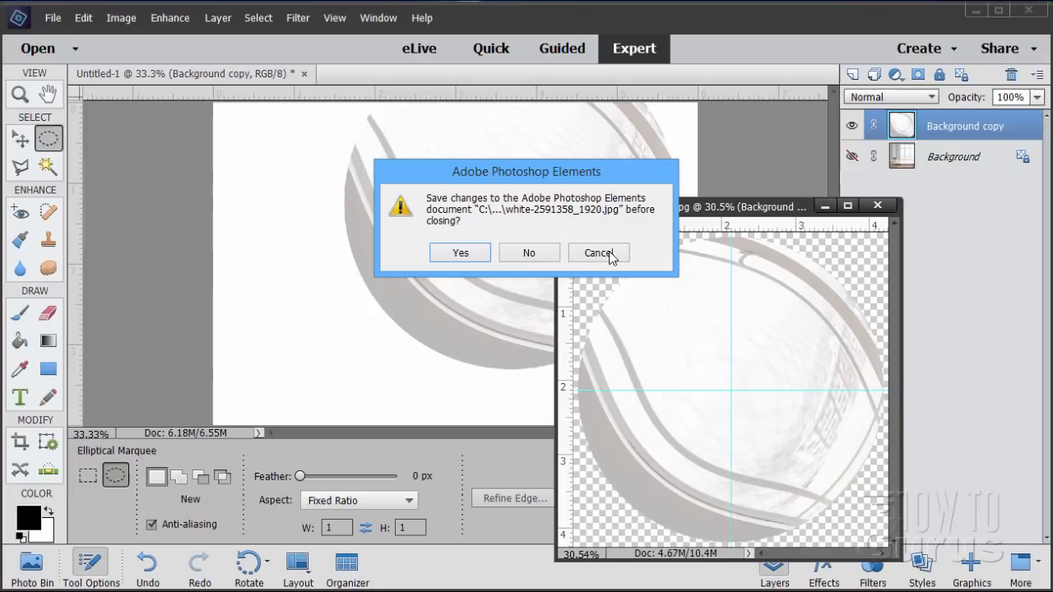
click(549, 255)
click(30, 145)
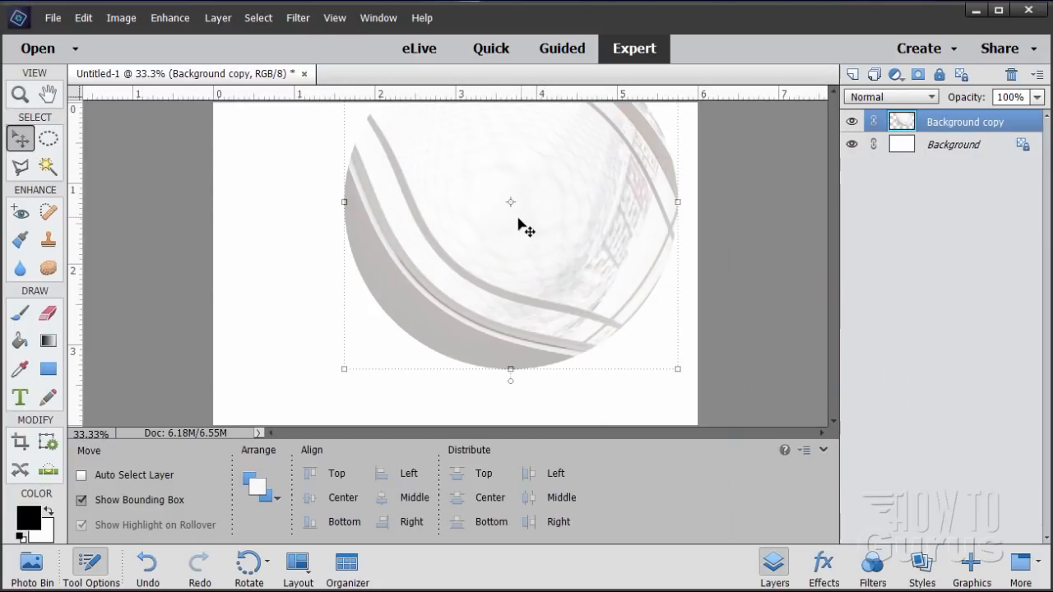
drag(522, 227, 455, 257)
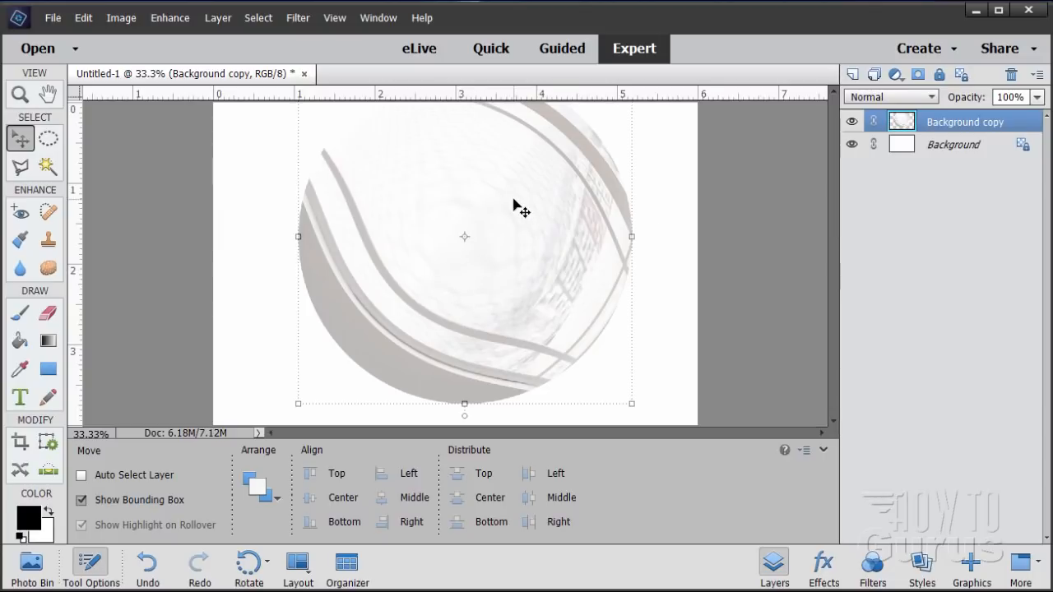
Step: Fill the white Background layer with black using the Paint Bucket
click(950, 145)
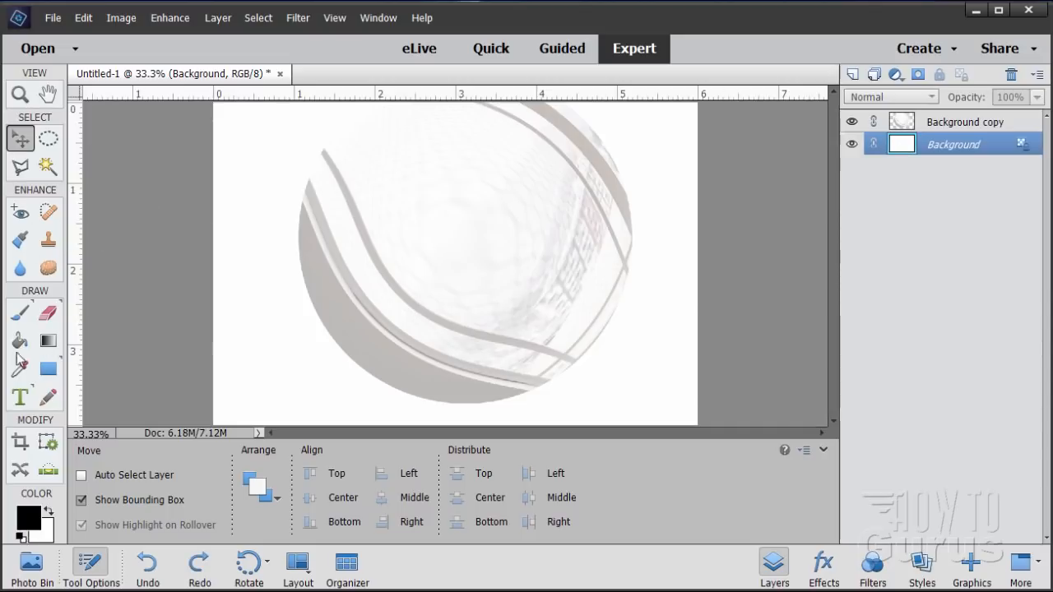
click(19, 342)
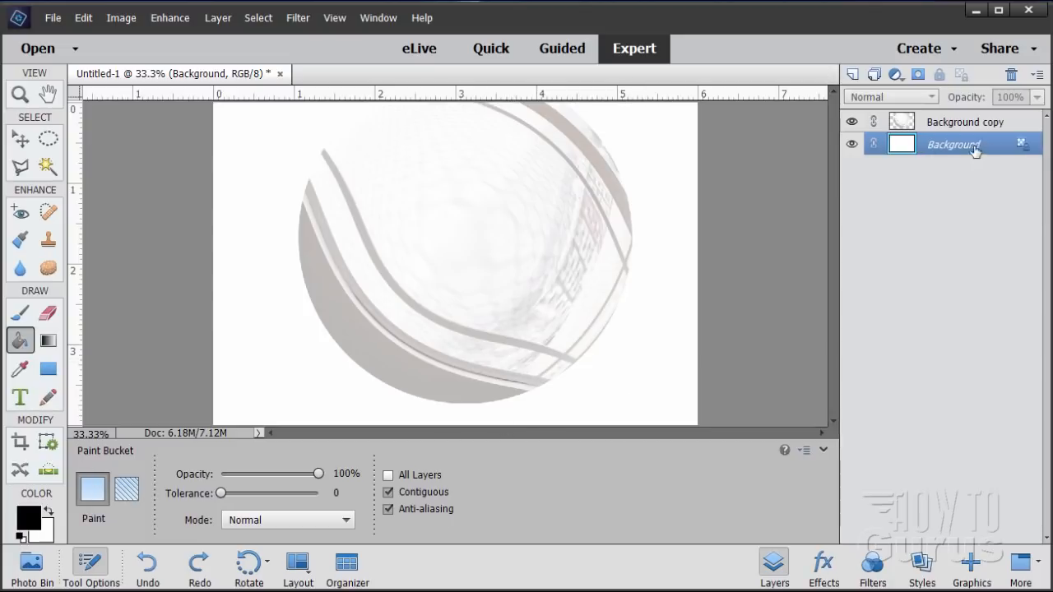
click(670, 398)
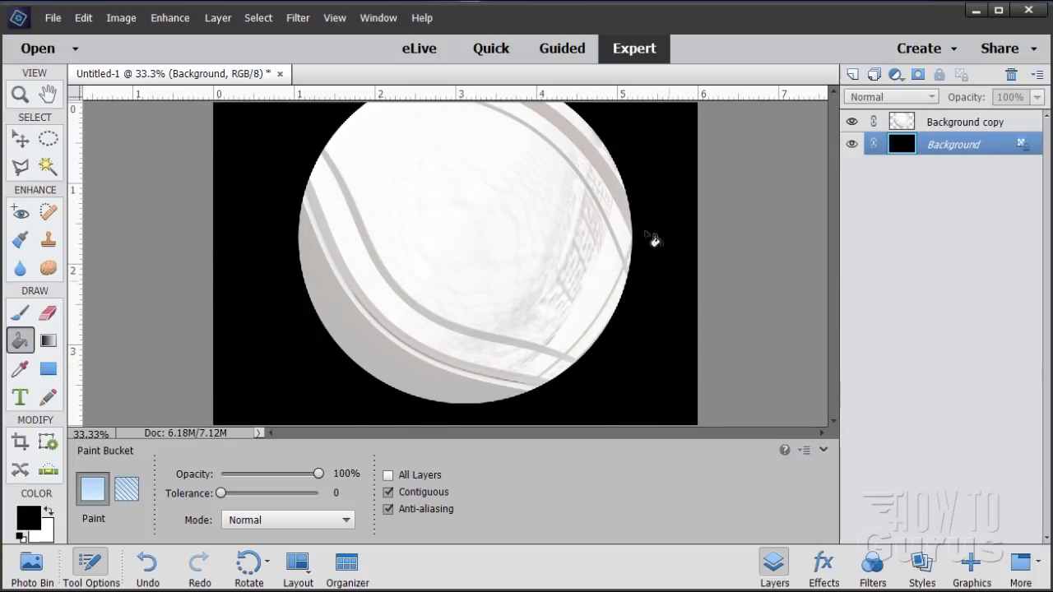
Step: Rename the Background copy layer as Globe
click(23, 142)
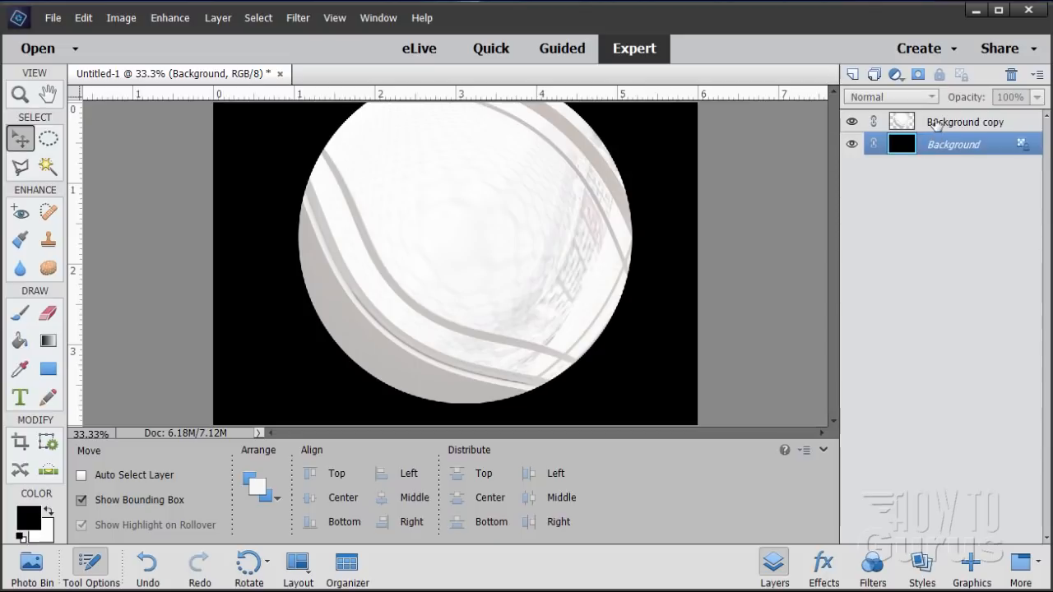
click(929, 123)
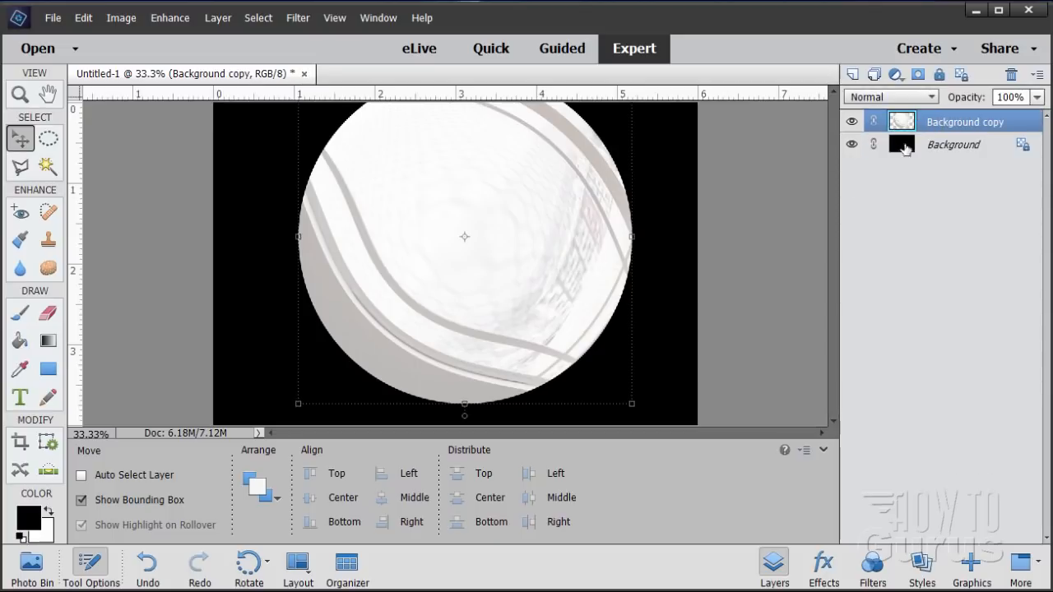
double_click(945, 124)
text(Glob)
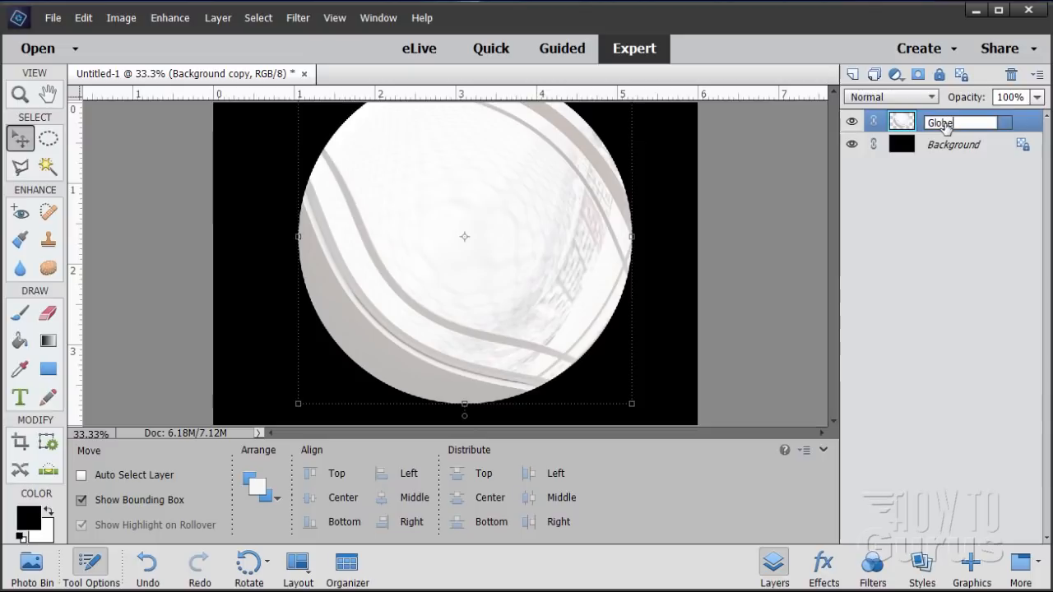
text(e)
key(Return)
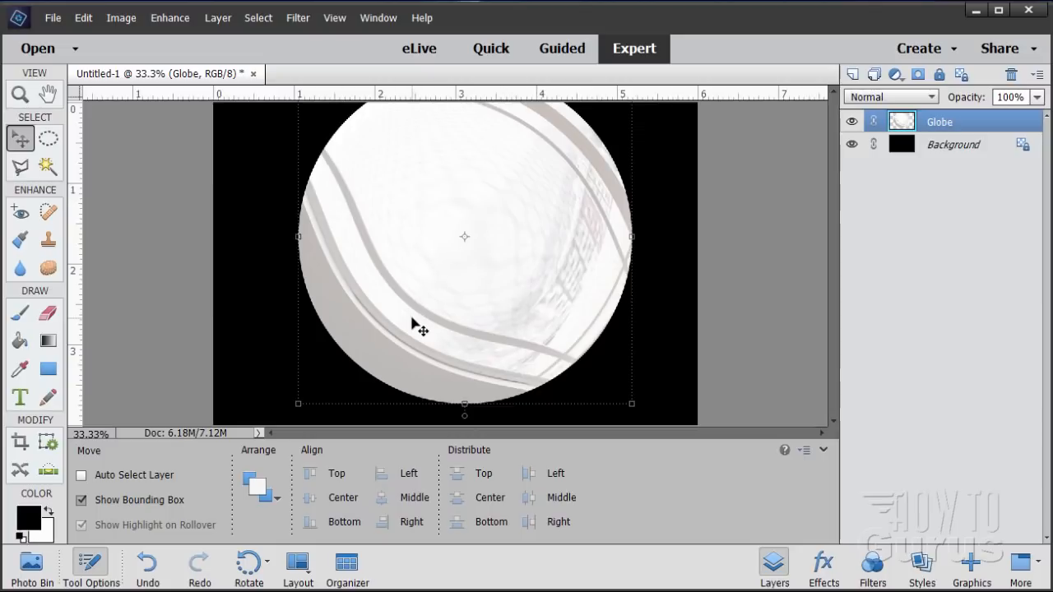
Step: Scale the Globe layer to 75% with constrained proportions using Free Transform
key(ctrl)
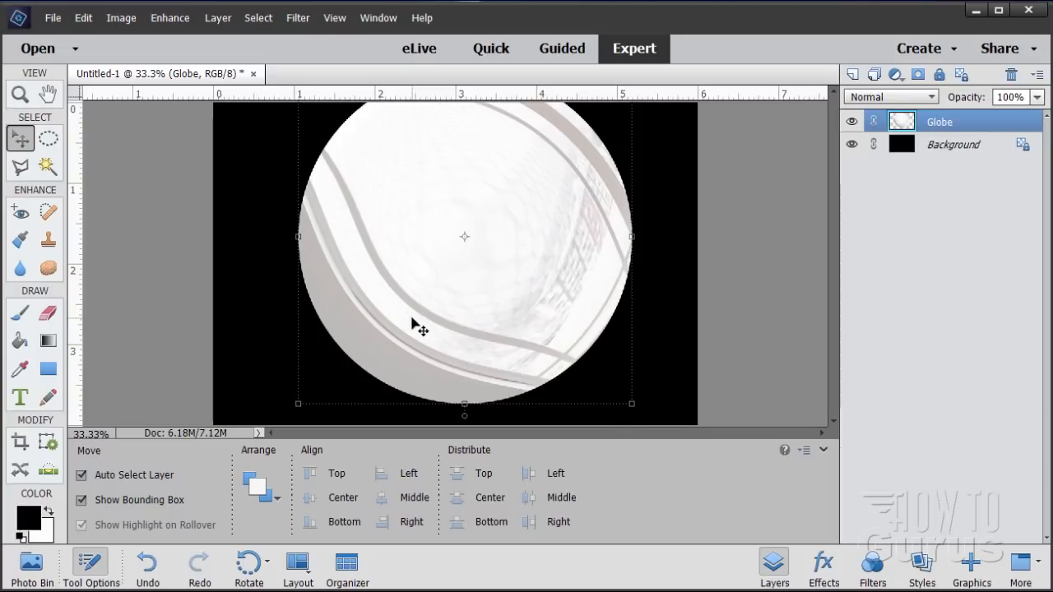
key(ctrl+t)
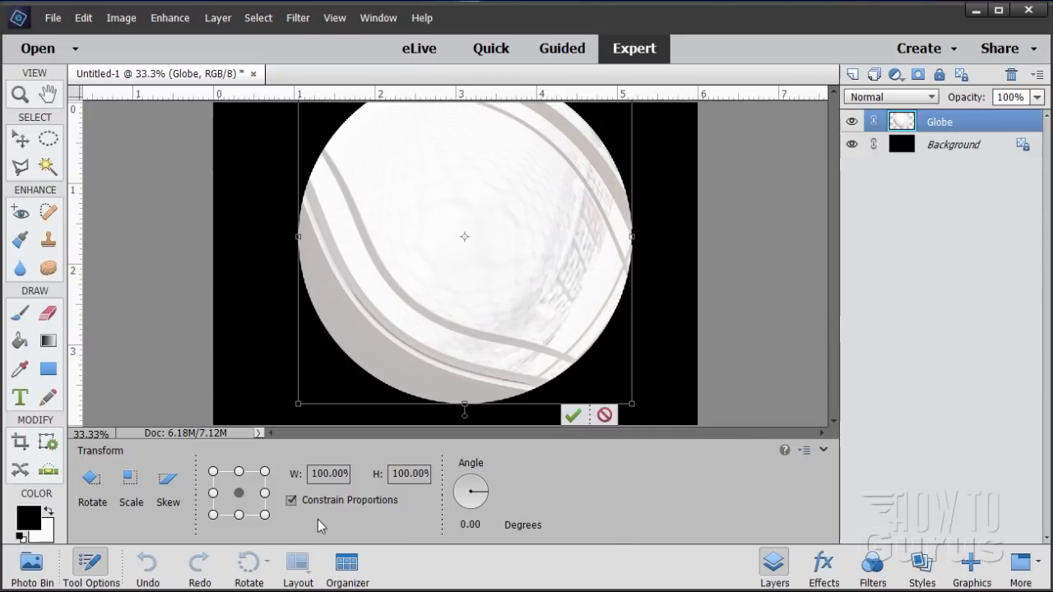
click(337, 476)
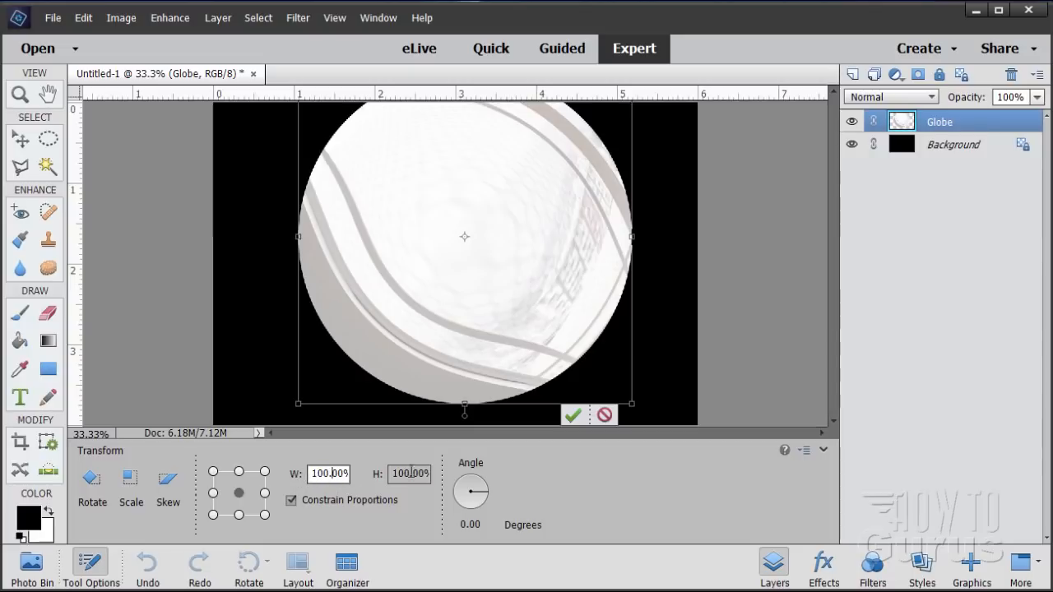
drag(313, 473, 370, 479)
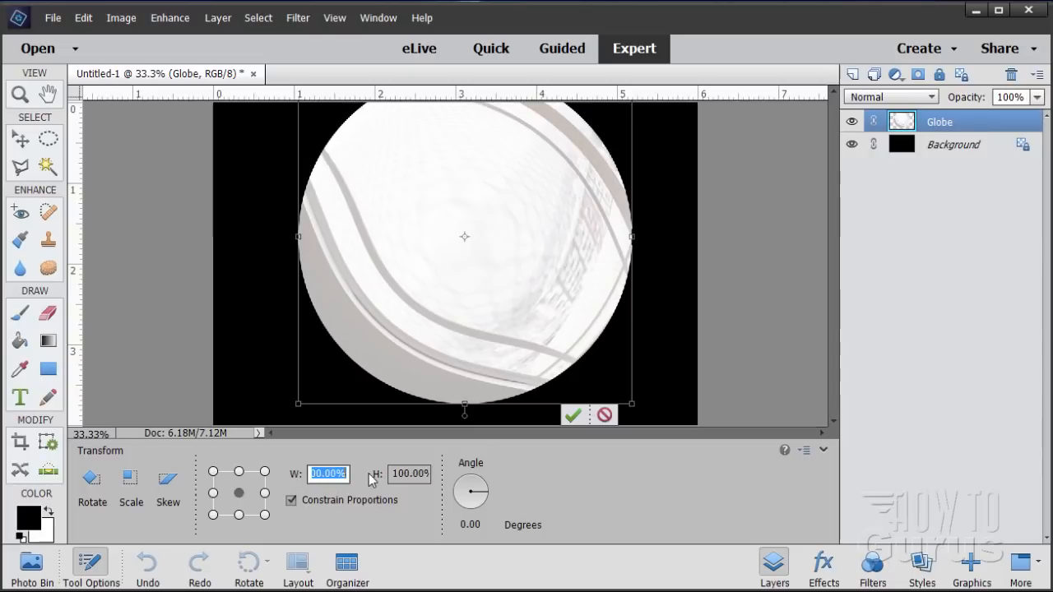
text(75)
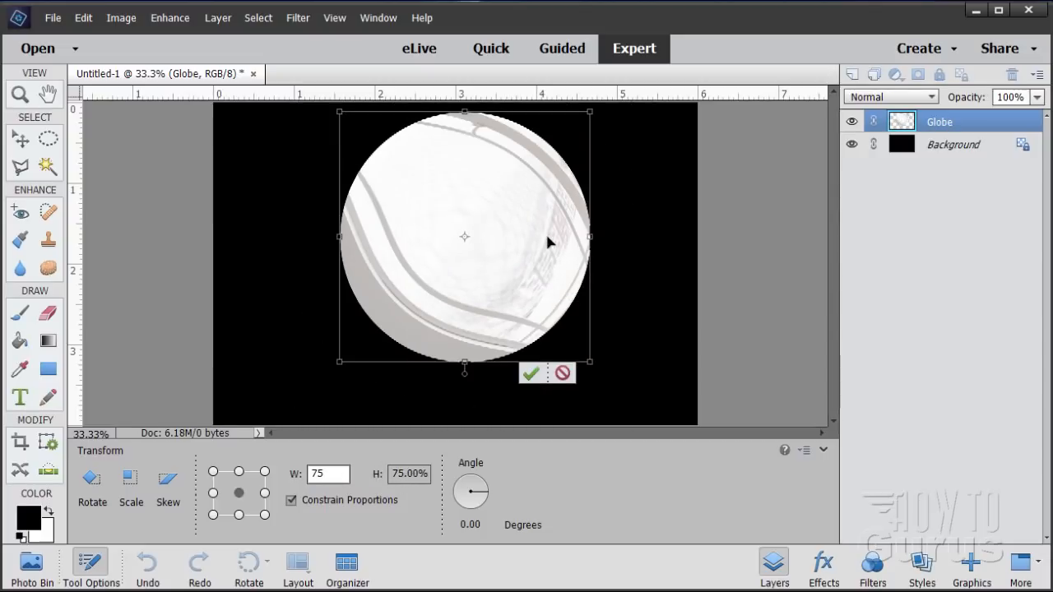
click(531, 379)
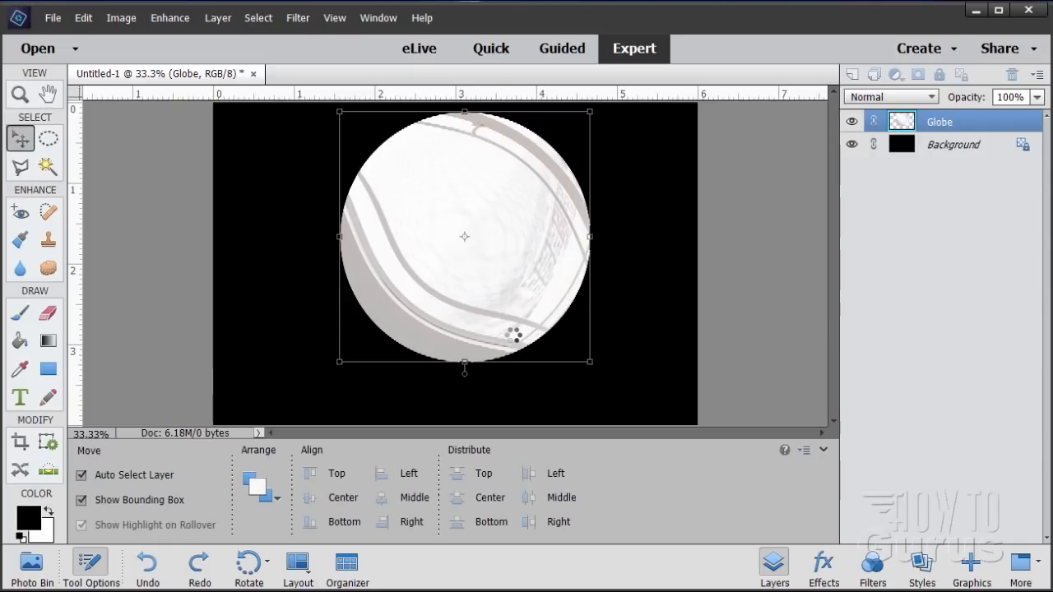
Step: Reposition the globe near the centre of the canvas with a horizontal guide marking its top edge, and clear the guide
mouse_move(516, 270)
mouse_down()
mouse_move(516, 296)
mouse_move(515, 277)
mouse_up()
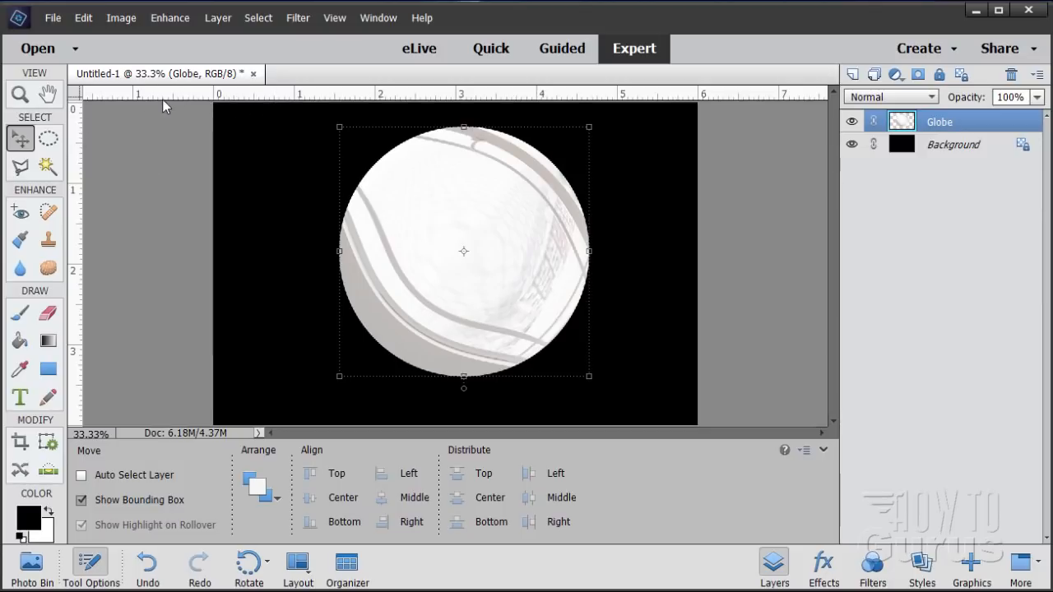
drag(164, 97, 110, 125)
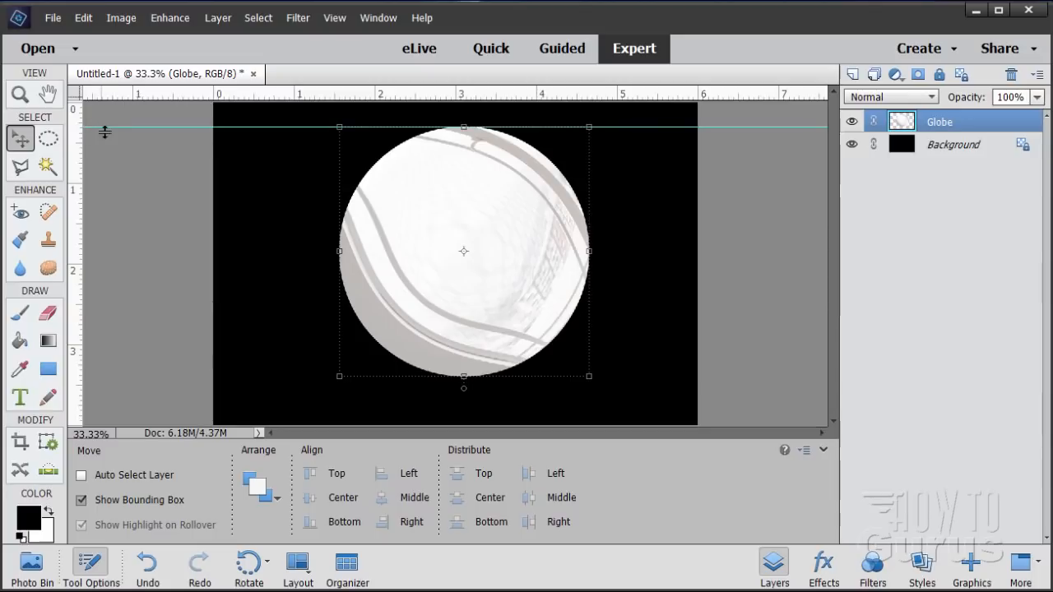
drag(498, 258, 539, 275)
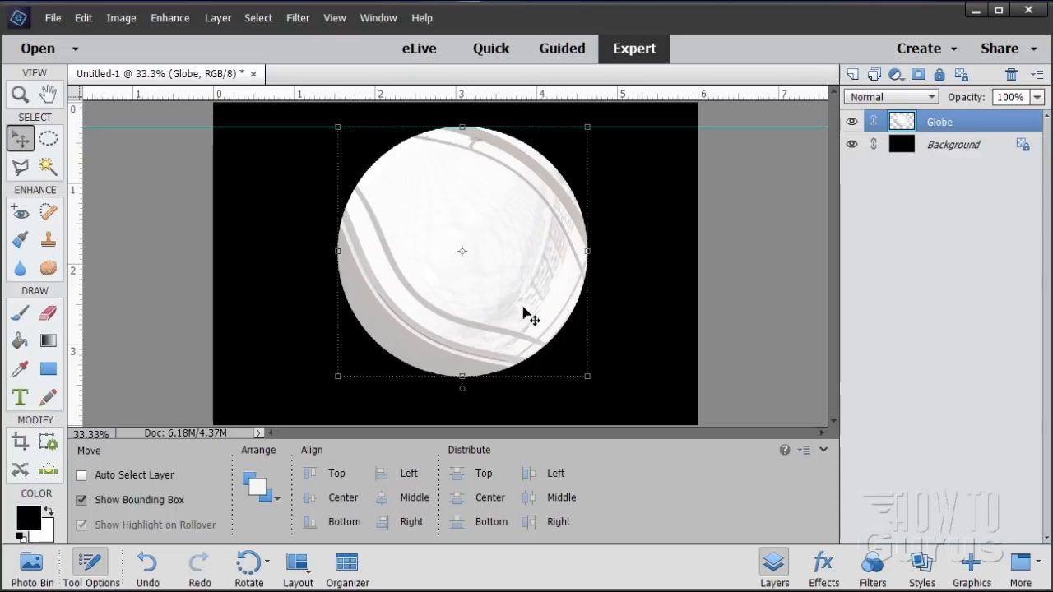
click(335, 17)
click(375, 250)
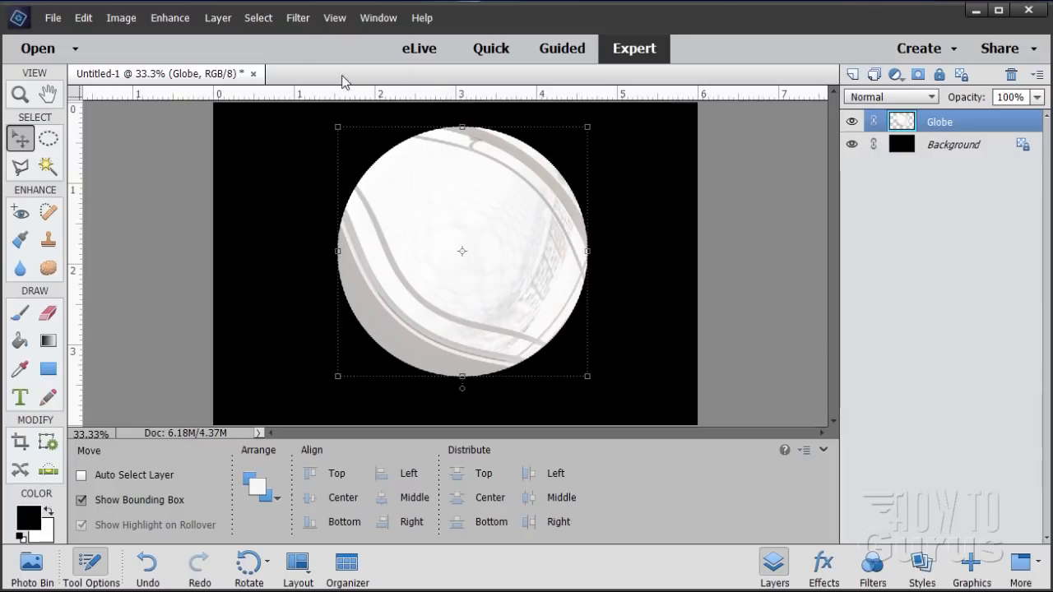
Step: Invert the colours of the Globe layer
click(299, 19)
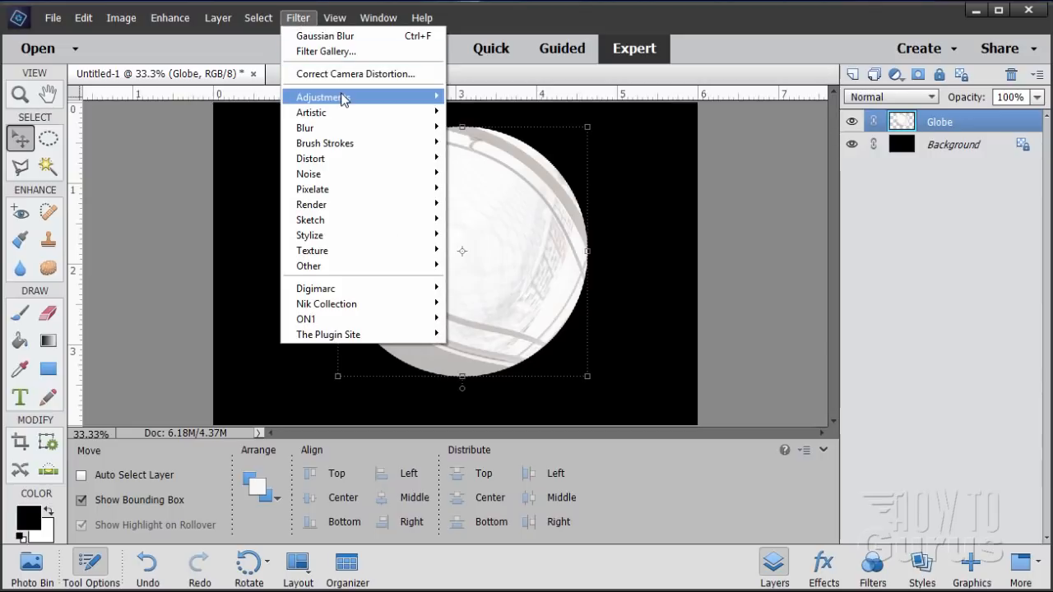
mouse_move(353, 98)
click(480, 128)
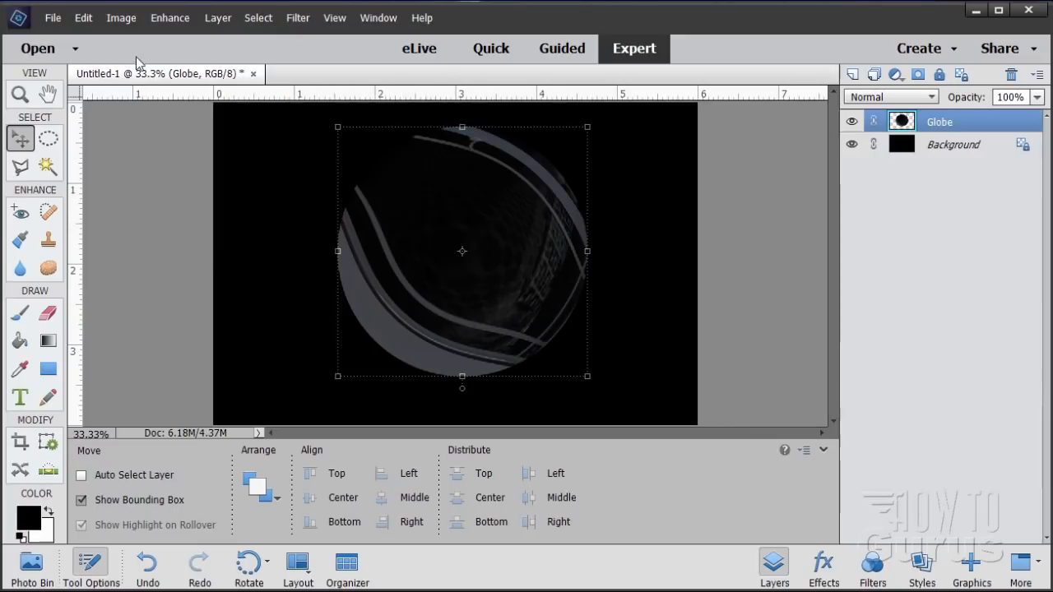
Step: Apply a Brightness/Contrast adjustment to the Globe layer with brightness 150 and contrast -50
click(164, 20)
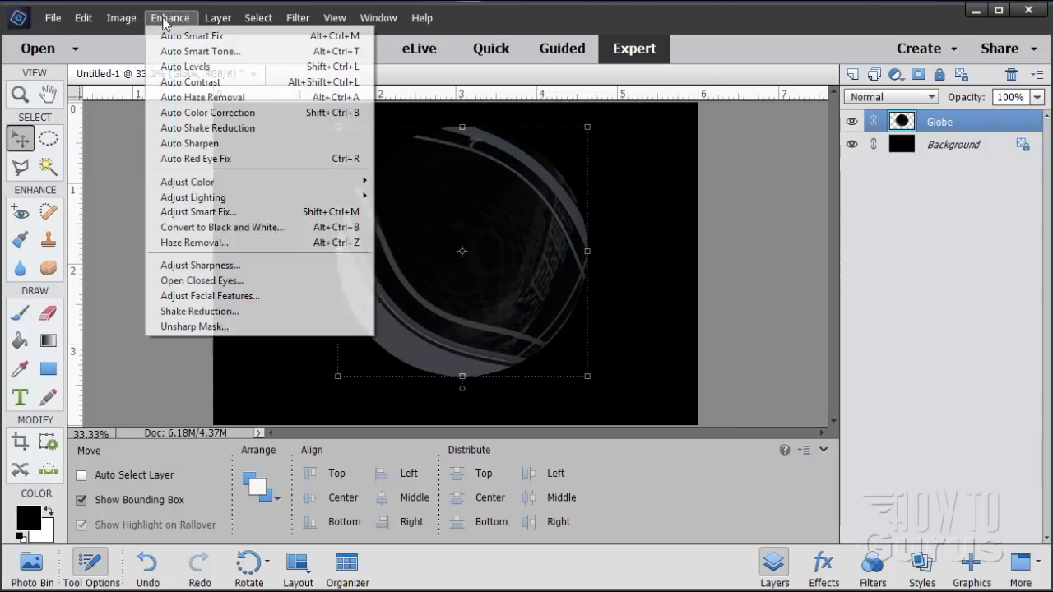
mouse_move(229, 197)
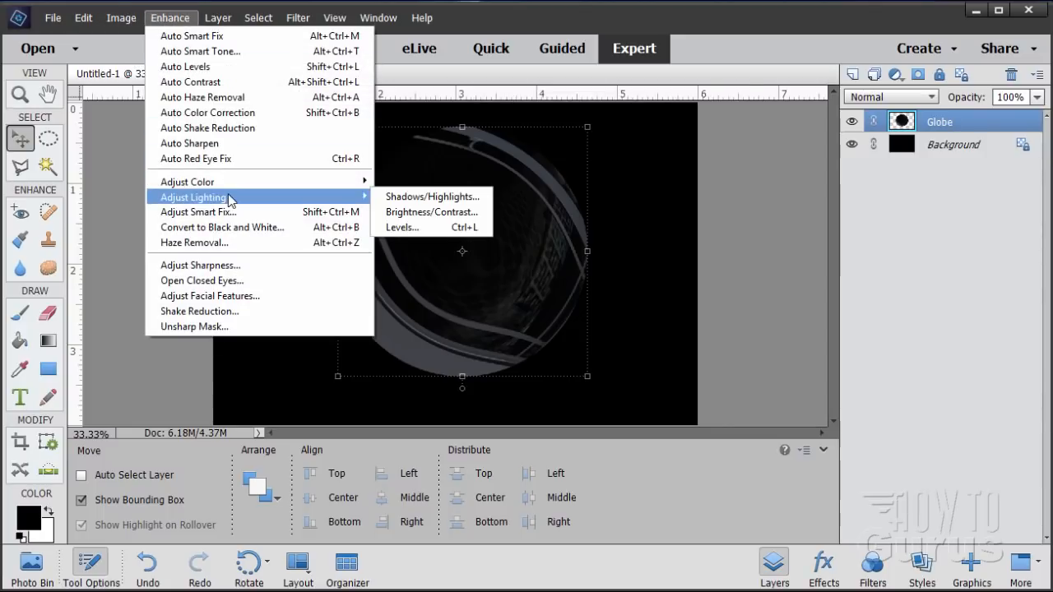
click(426, 215)
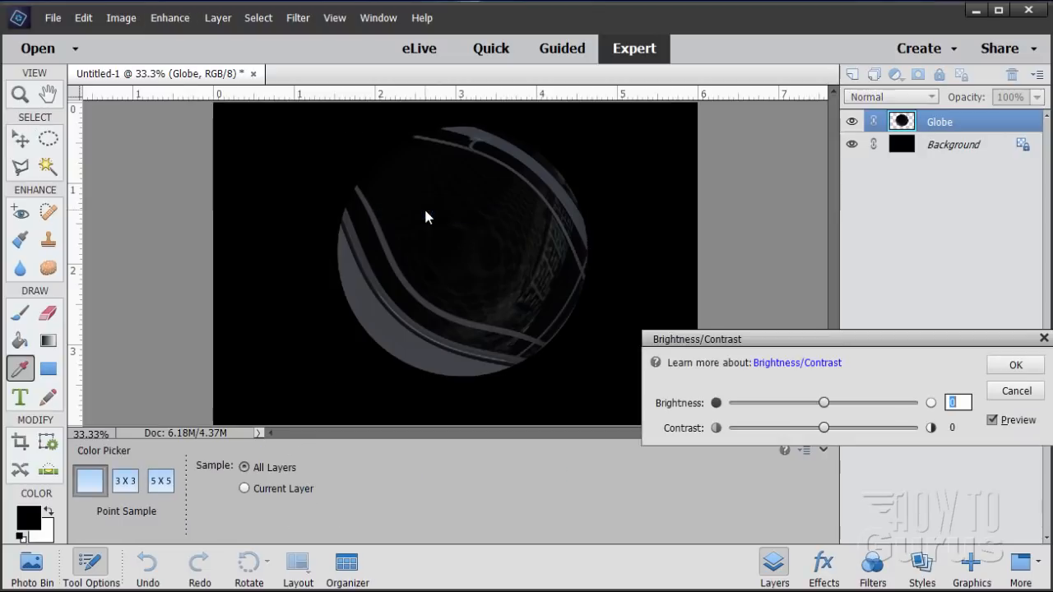
drag(766, 335, 610, 363)
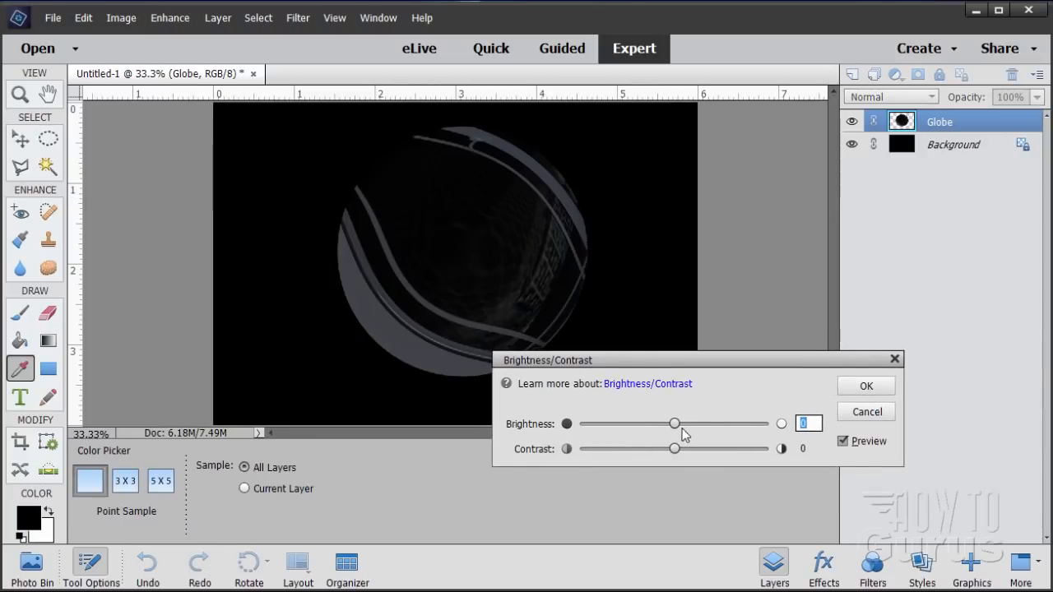
drag(682, 428, 777, 421)
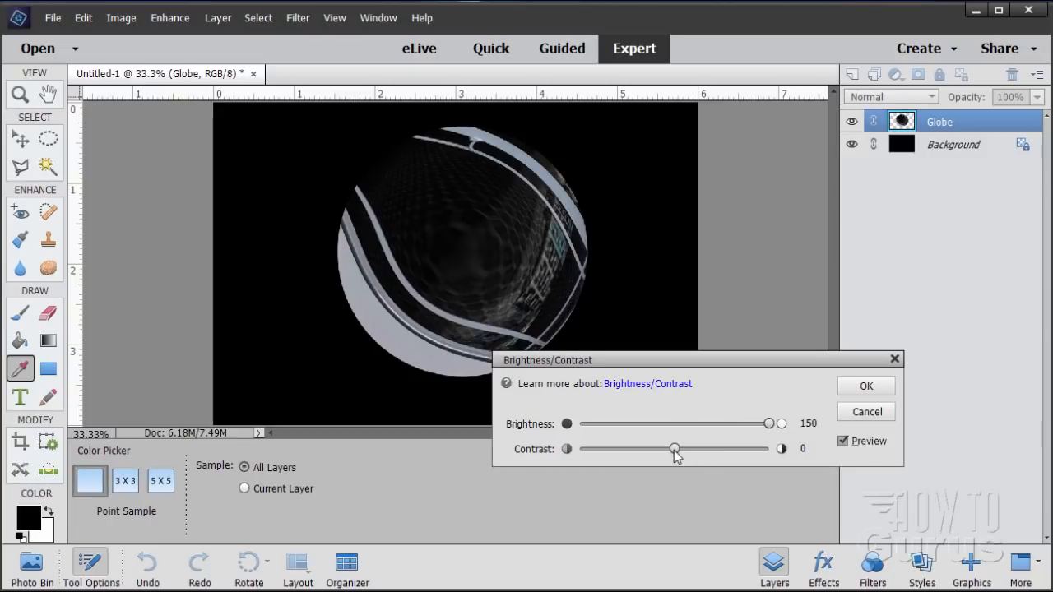
drag(675, 450, 614, 480)
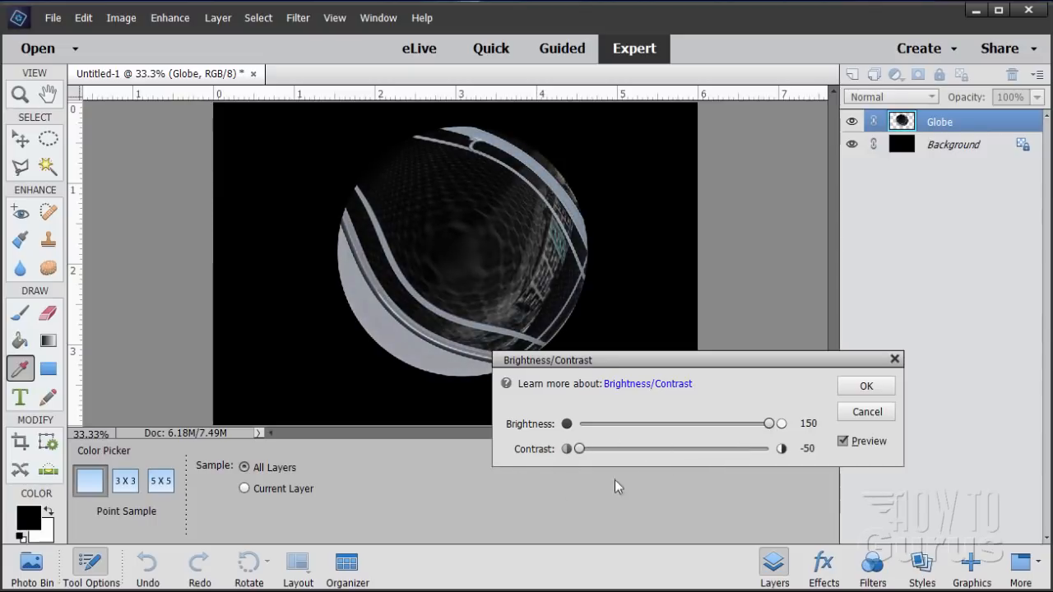
drag(769, 424, 806, 423)
drag(581, 455, 556, 471)
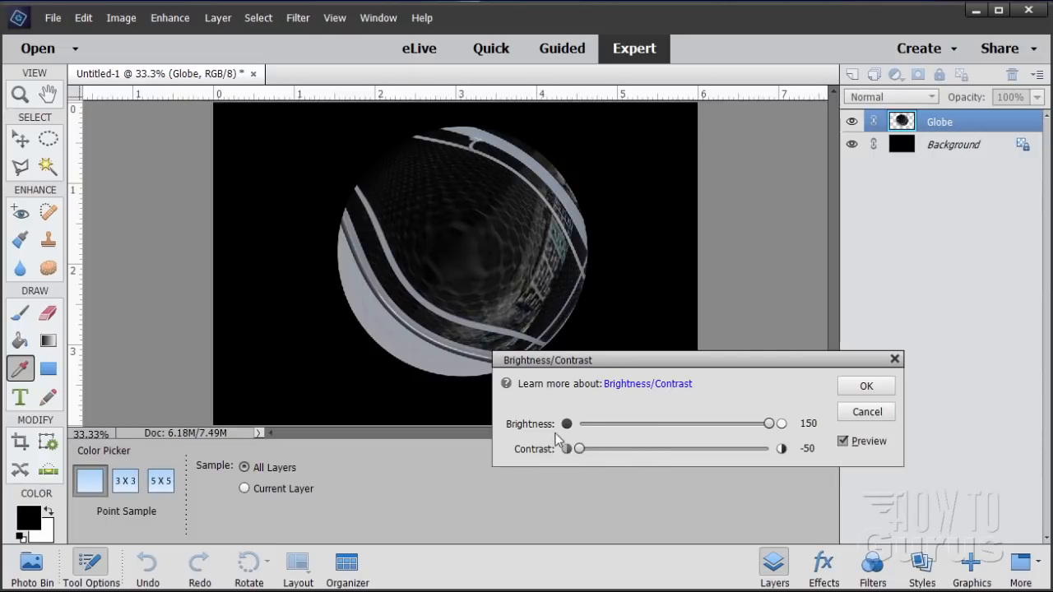
drag(581, 452, 507, 459)
mouse_move(773, 431)
mouse_down()
mouse_move(688, 426)
mouse_move(773, 423)
mouse_up()
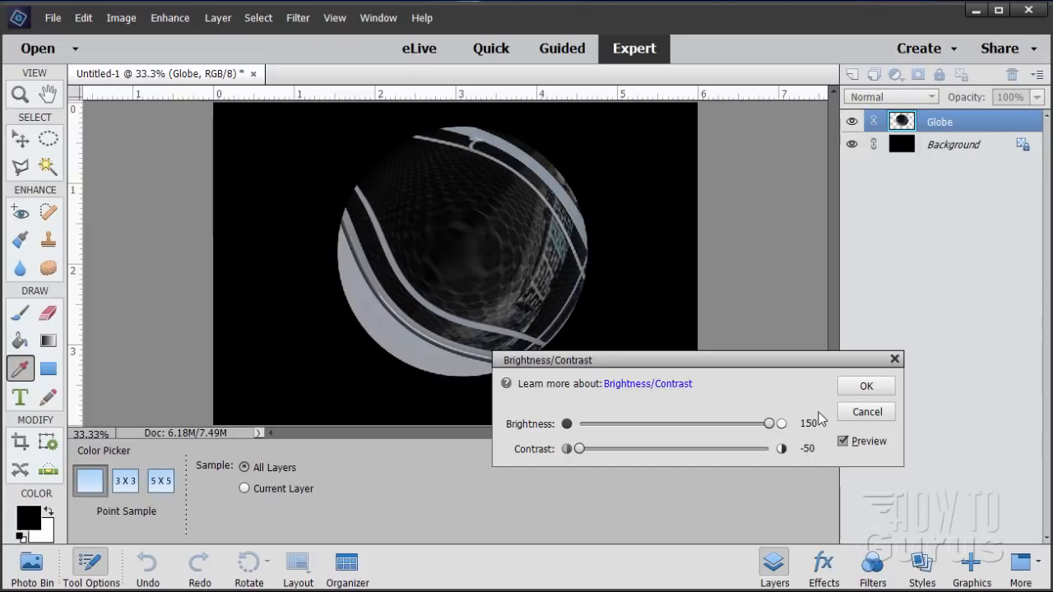
click(860, 388)
key(v)
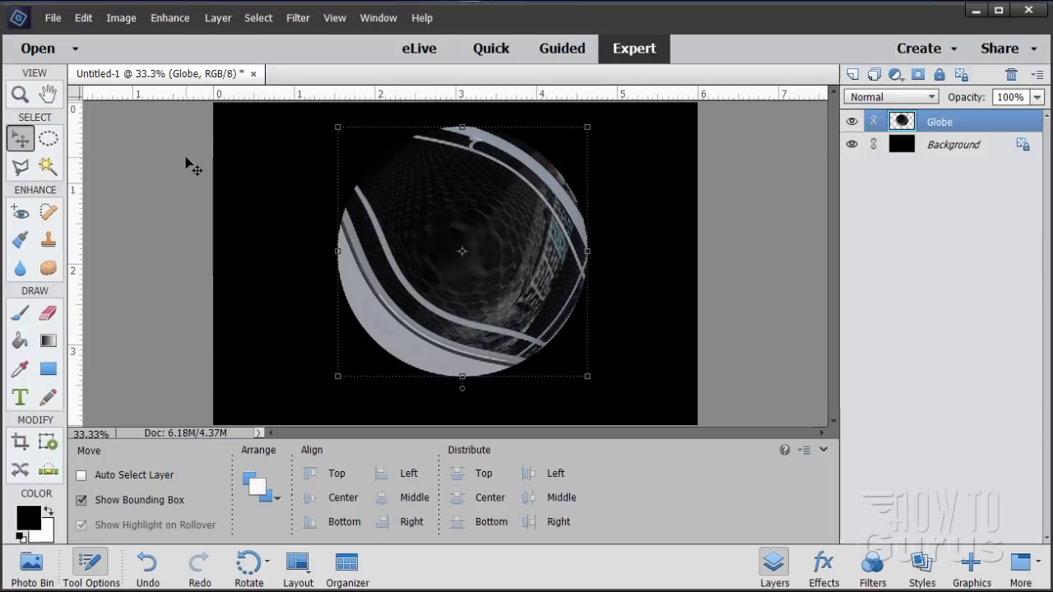
Step: Open Snow-Globe-Background.jpg, copy its image into the globe composite as a new layer, and close the source photo
click(53, 17)
click(66, 47)
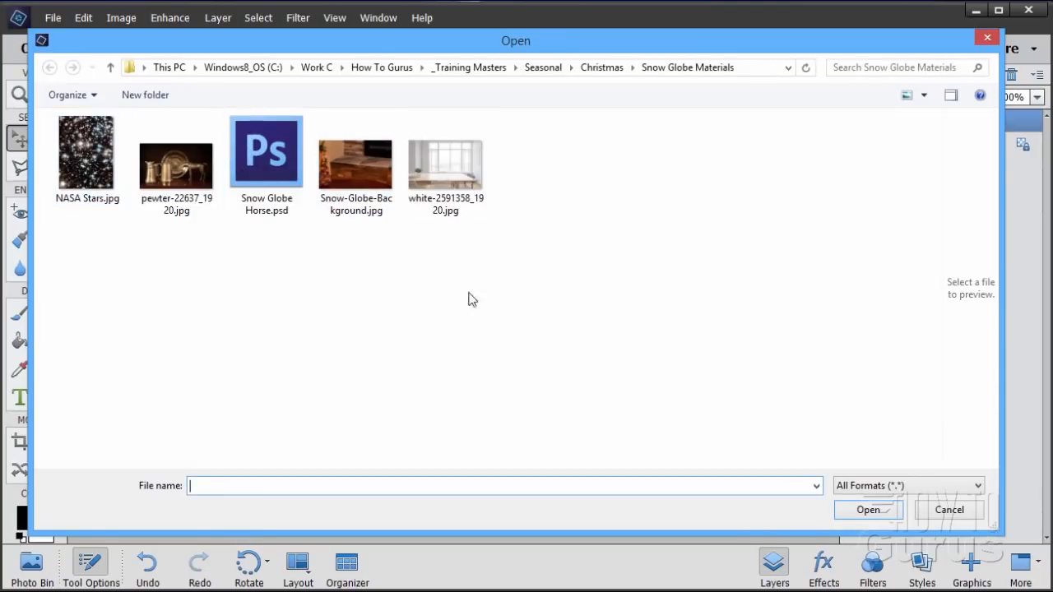
click(357, 179)
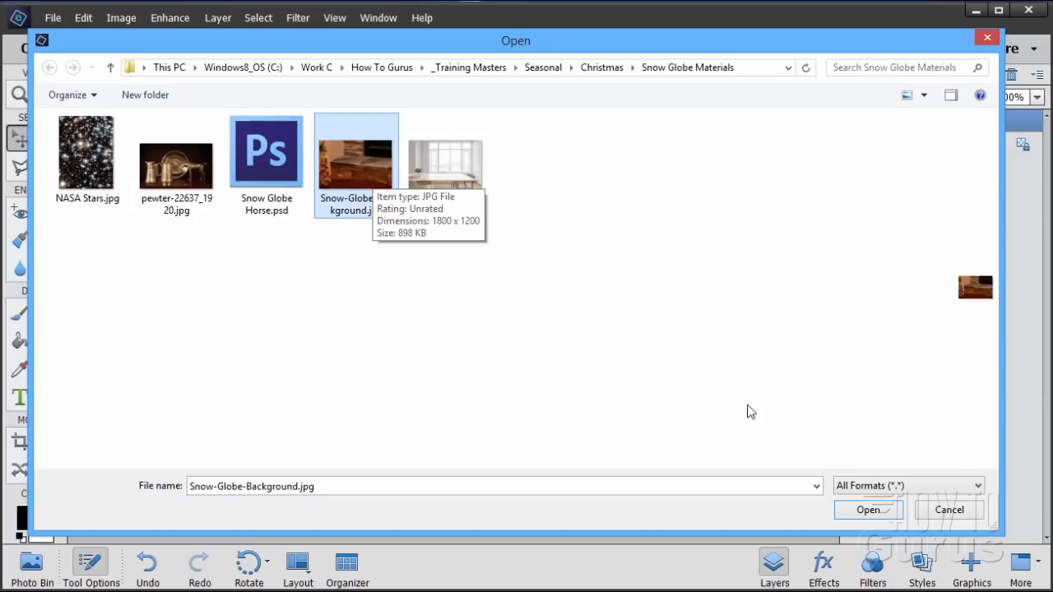
click(868, 509)
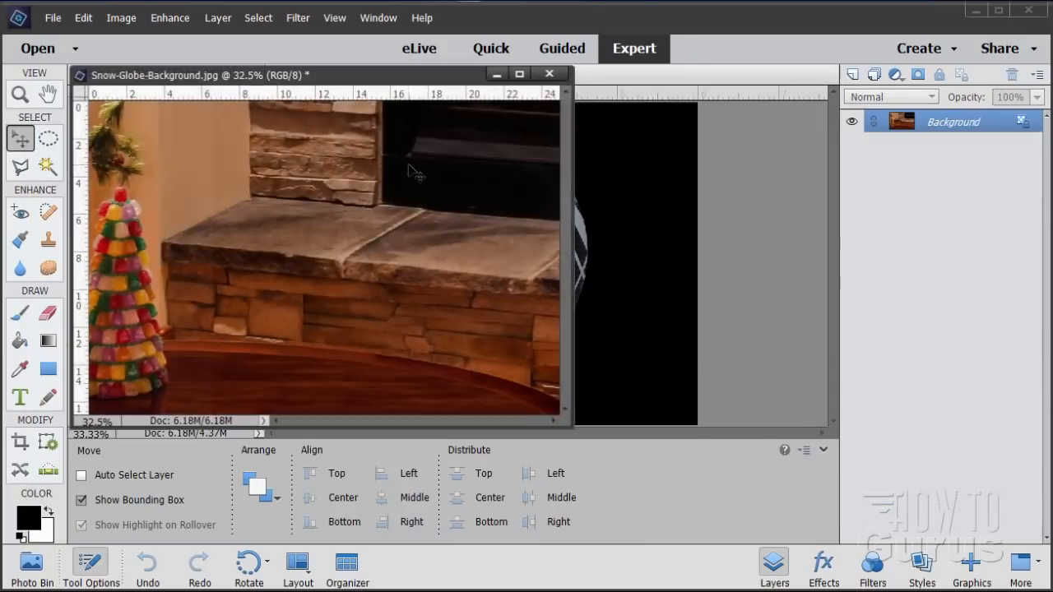
drag(344, 81, 769, 236)
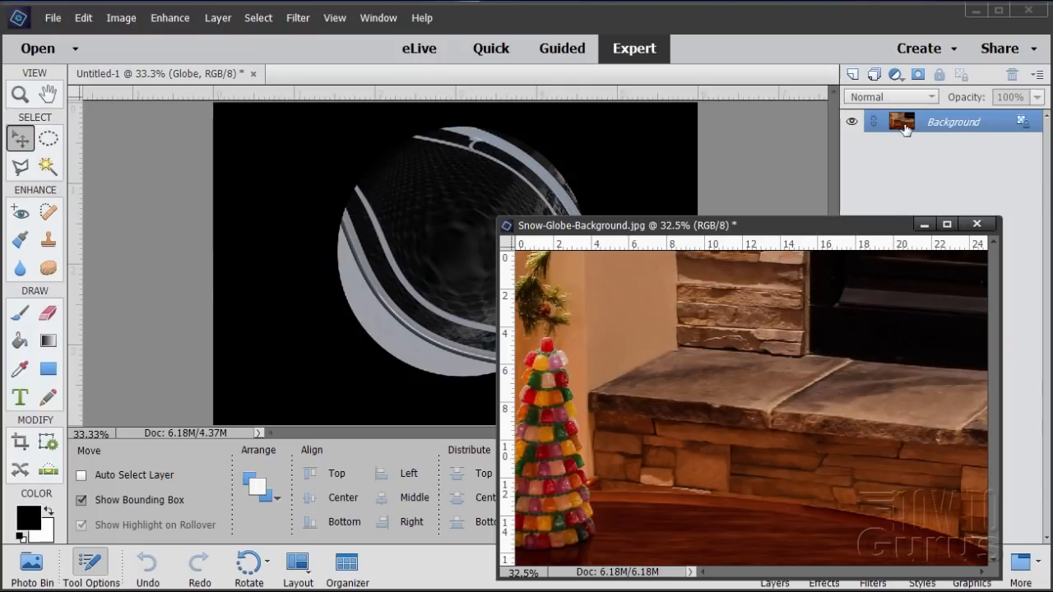
drag(880, 125, 486, 203)
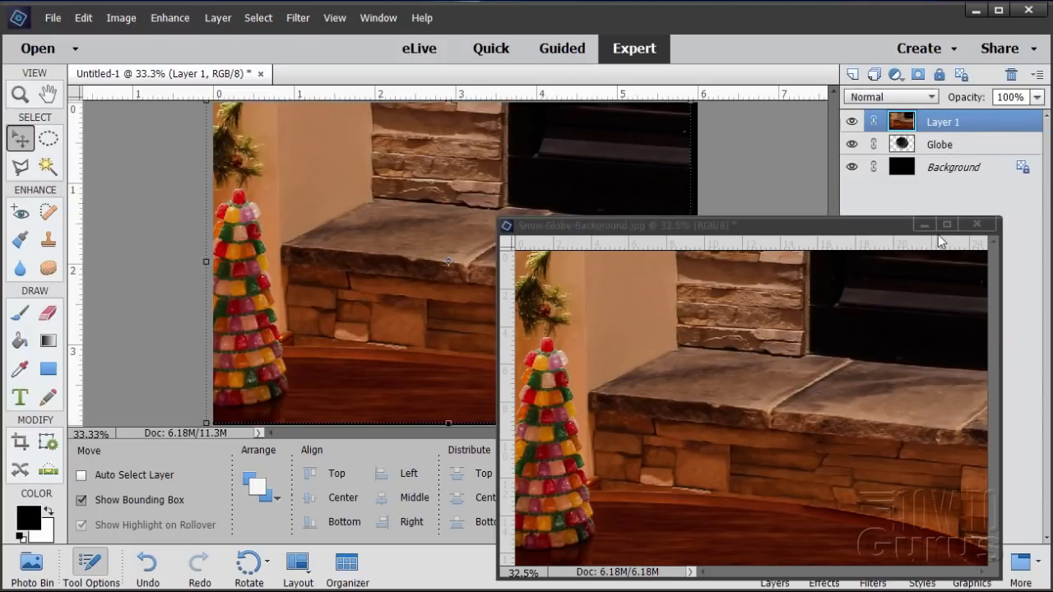
click(977, 225)
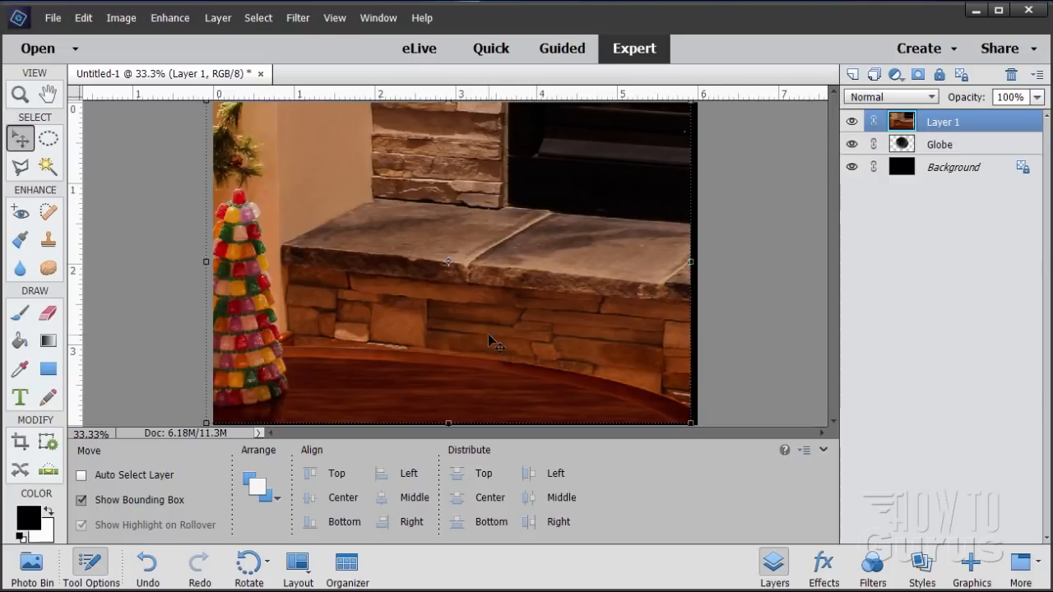
Step: Align the fireplace photo with the canvas edges so it fills the canvas, and check the Snap To options
drag(489, 335, 495, 336)
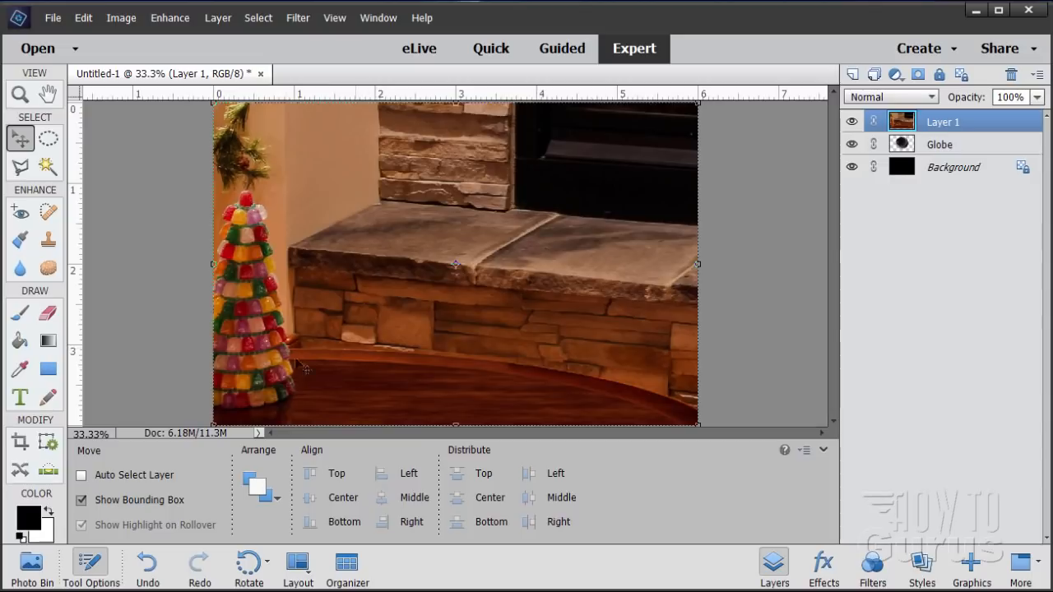
click(334, 19)
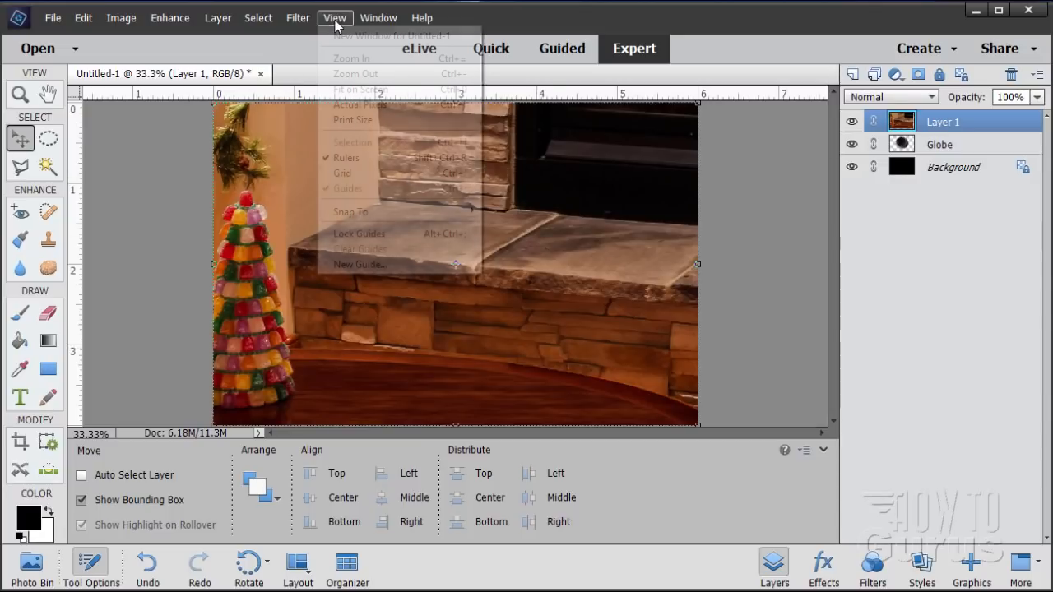
mouse_move(375, 216)
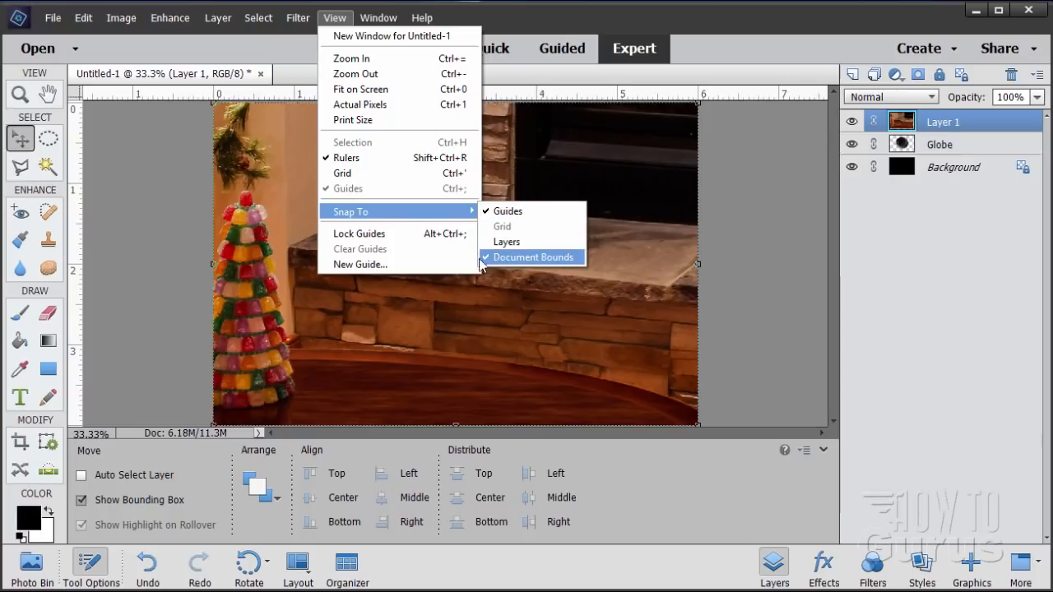
click(746, 226)
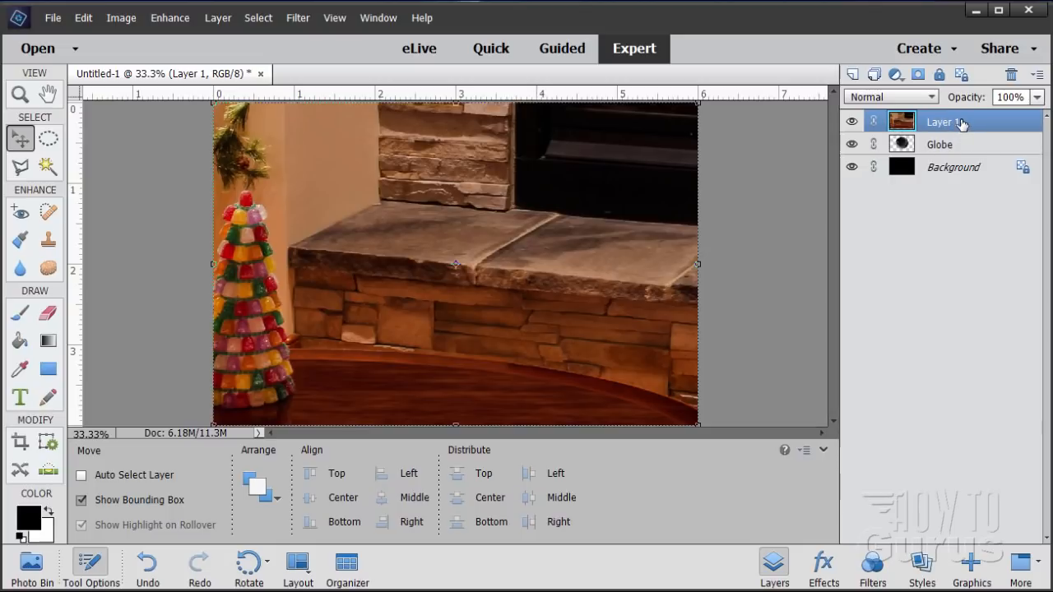
Step: Place the fireplace photo layer below the Globe layer and rename it as Christmas Background
drag(961, 124, 958, 159)
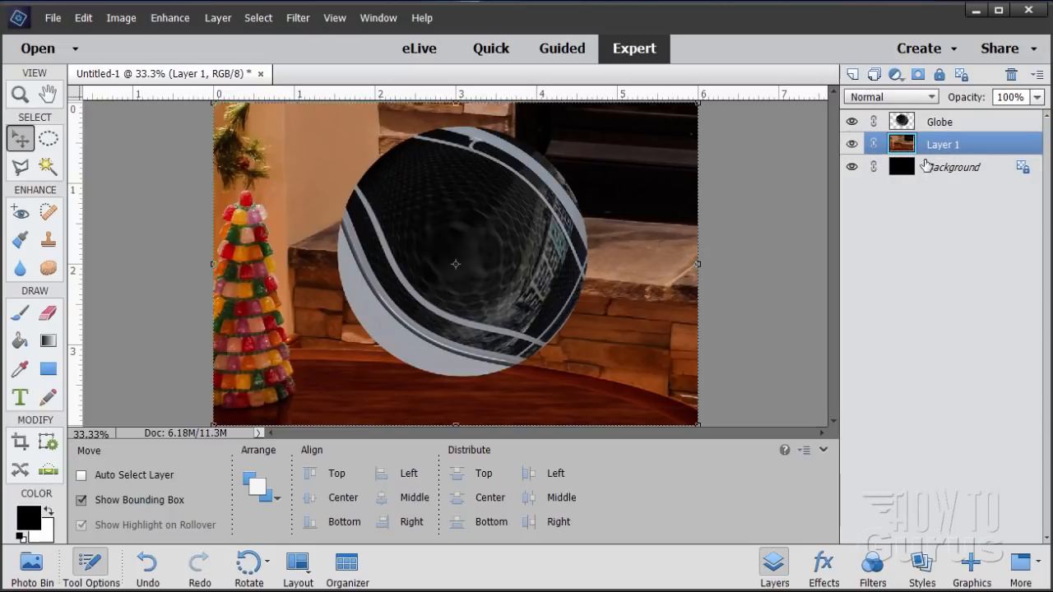
double_click(933, 148)
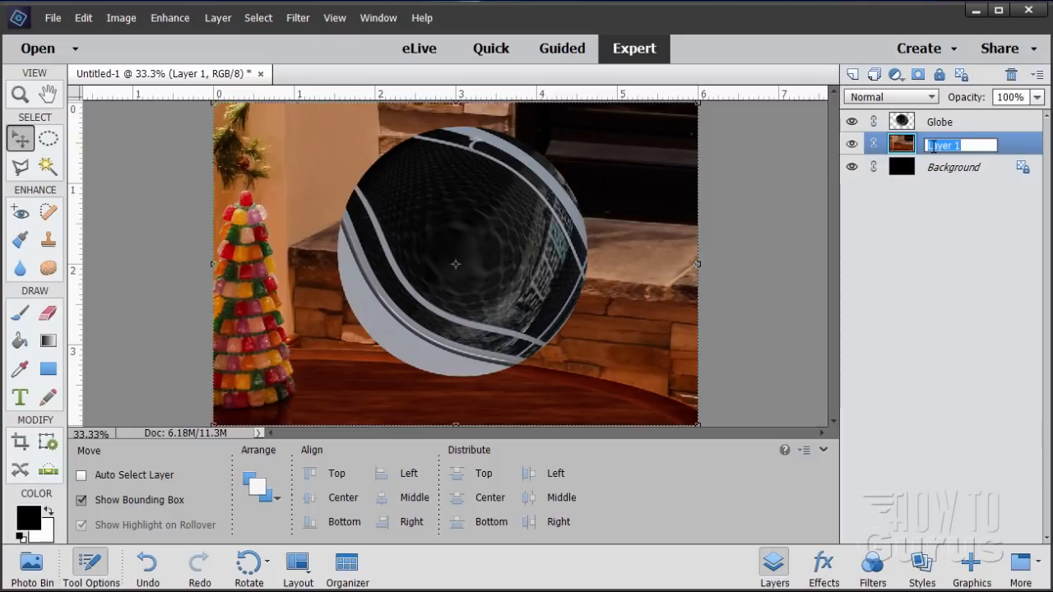
text(Cha)
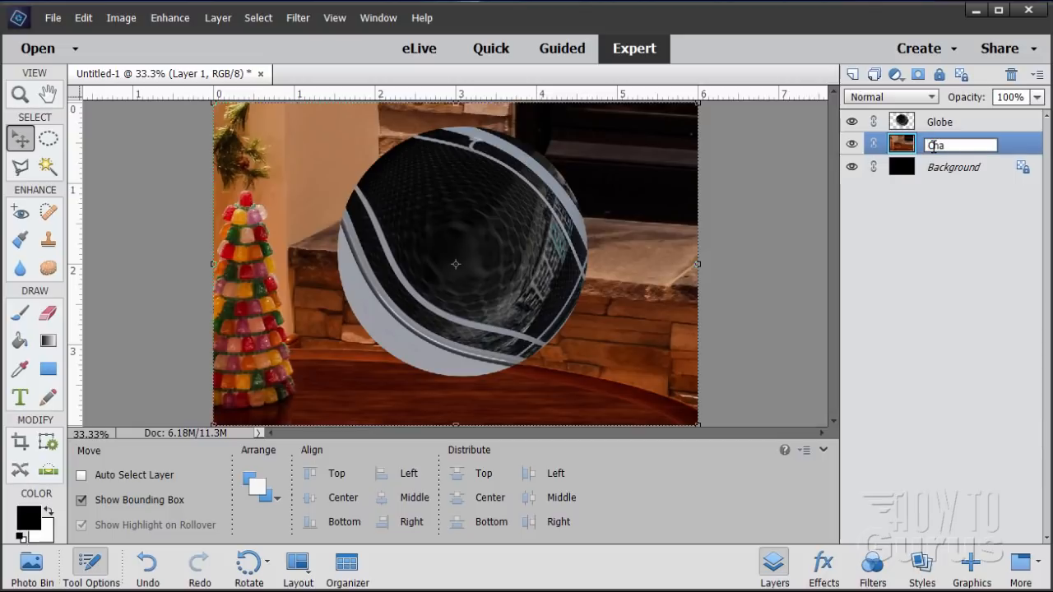
text(istmas Background)
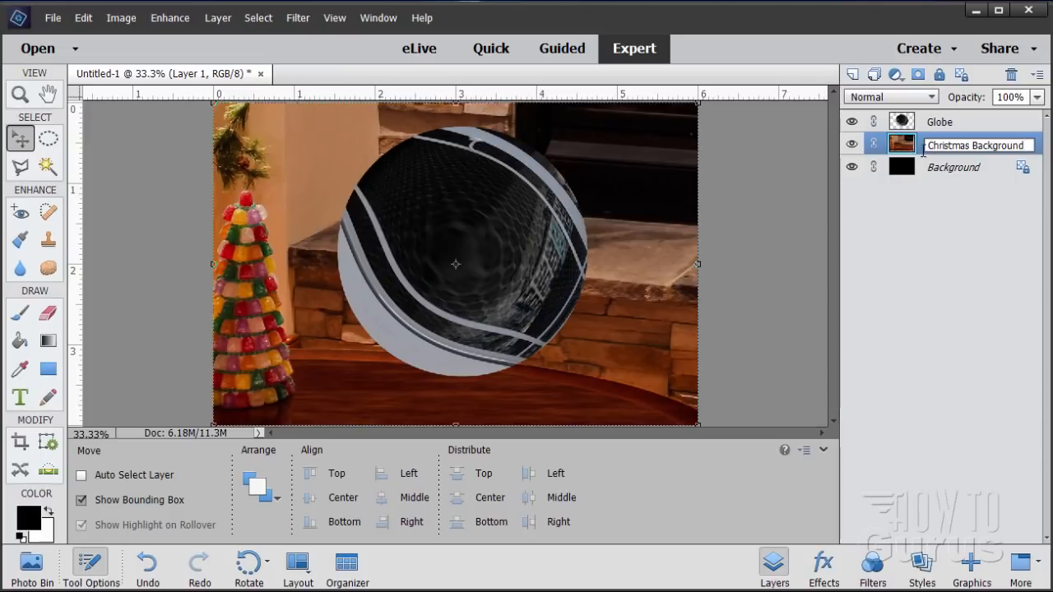
key(Return)
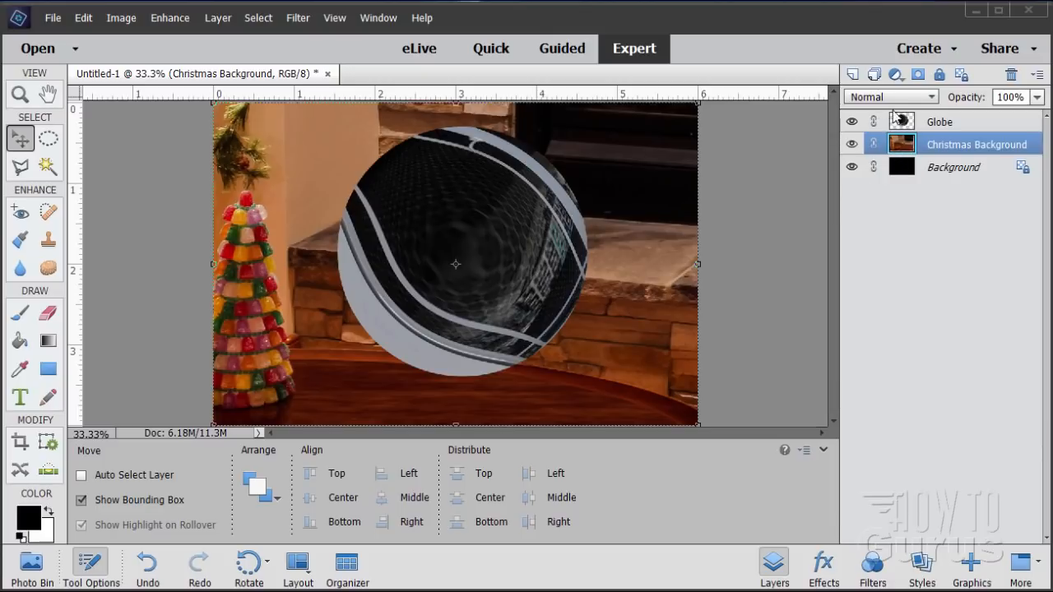
Step: Set the Globe layer's blend mode to Overlay and its opacity to 65%
click(912, 122)
click(931, 124)
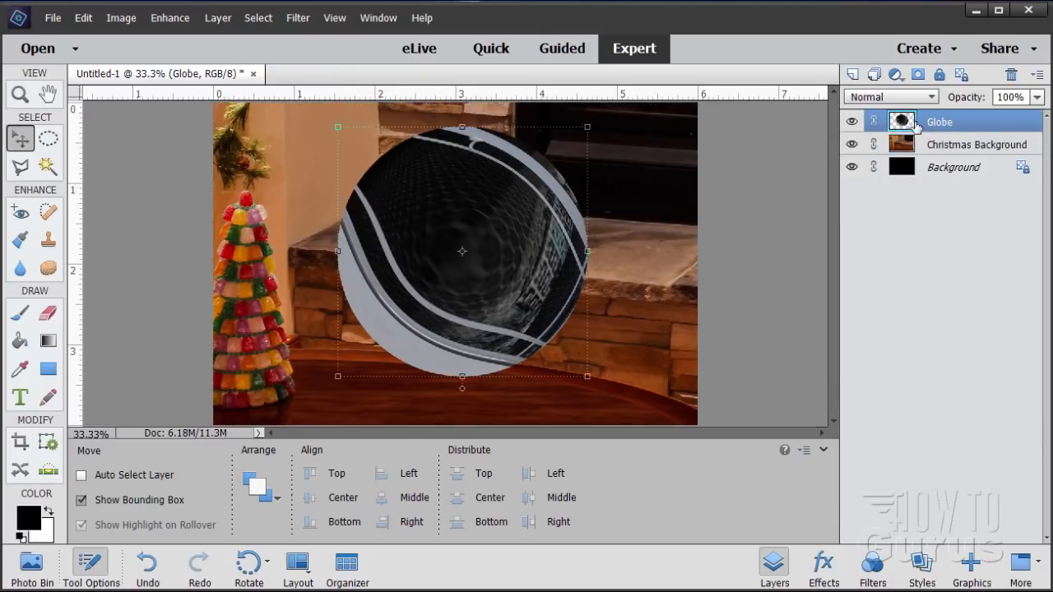
click(887, 97)
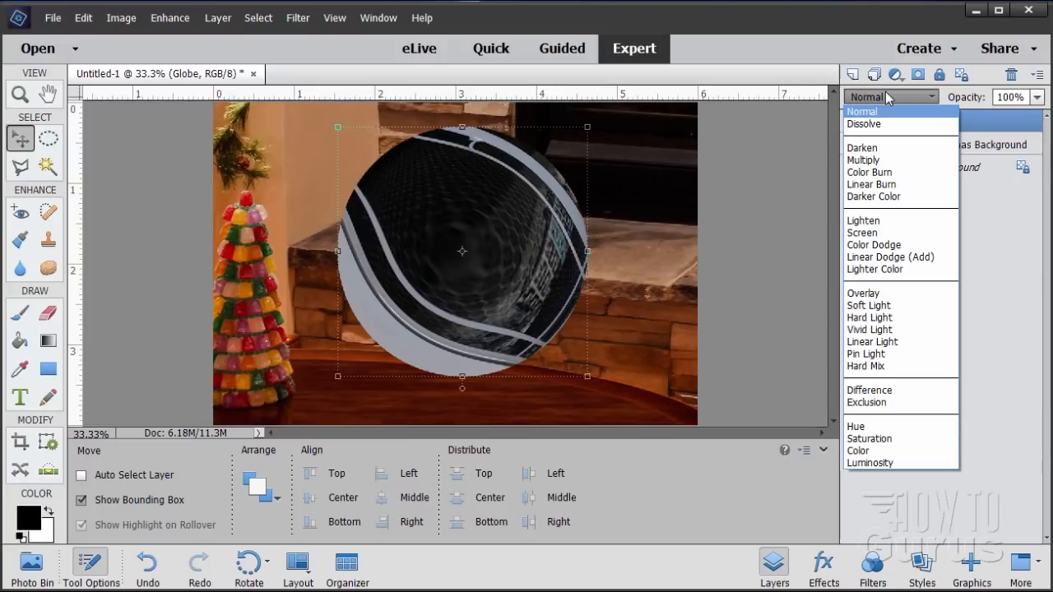
click(888, 294)
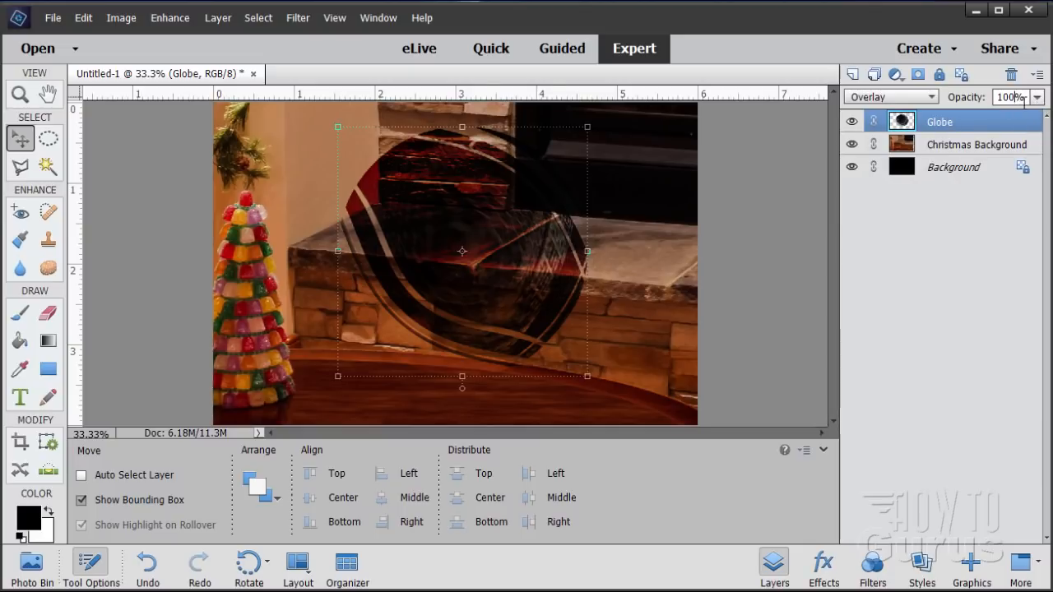
drag(1025, 97, 970, 104)
text(65)
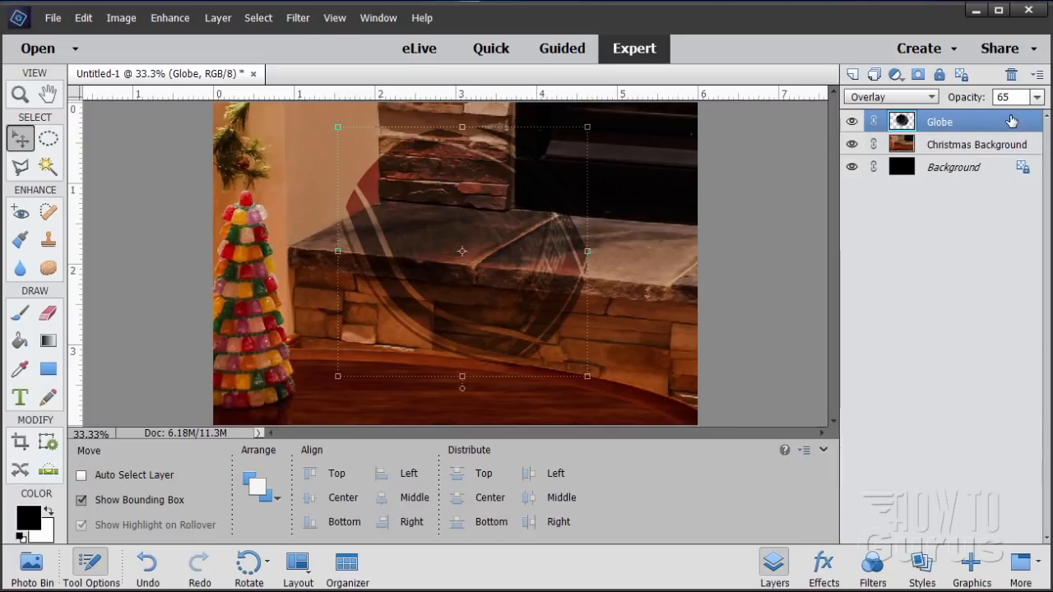
key(Return)
Step: Merge a duplicate of the Globe layer with the original and set the merged layer's blend mode to Overlay
drag(900, 122, 853, 74)
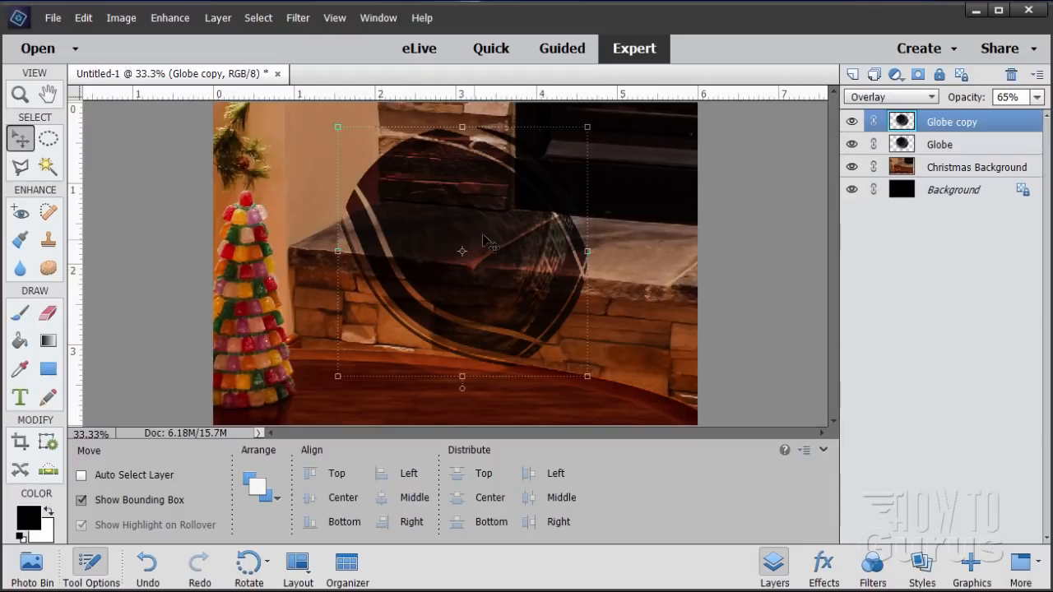
ctrl+click(964, 148)
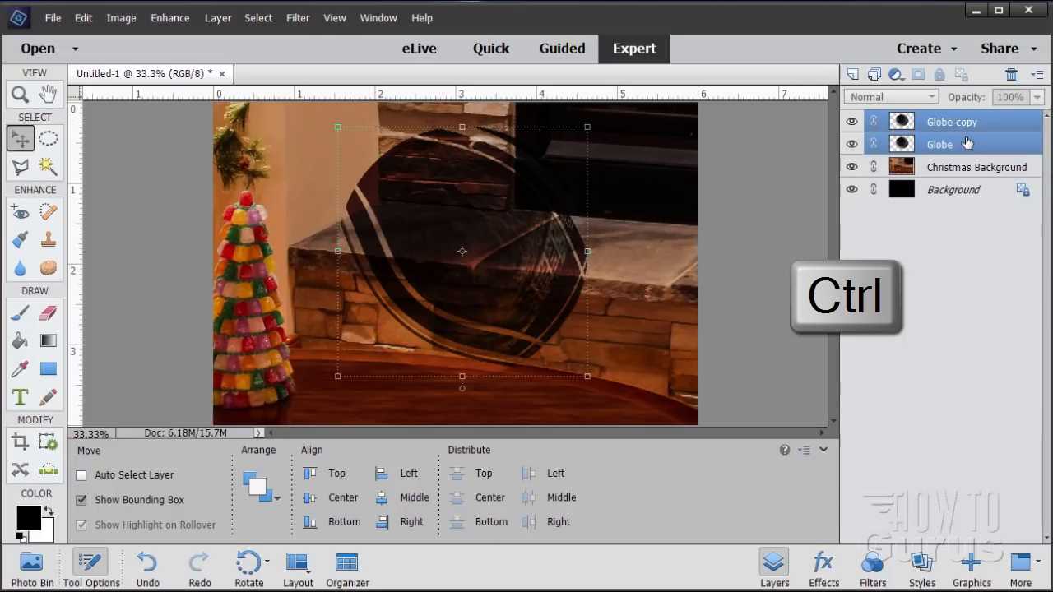
right_click(967, 144)
click(914, 418)
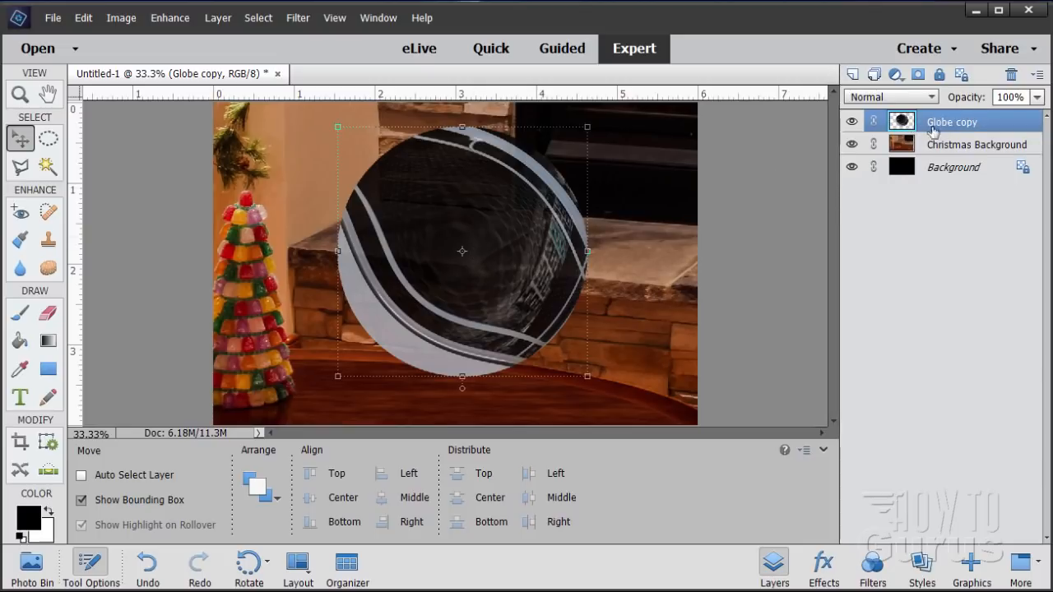
click(862, 99)
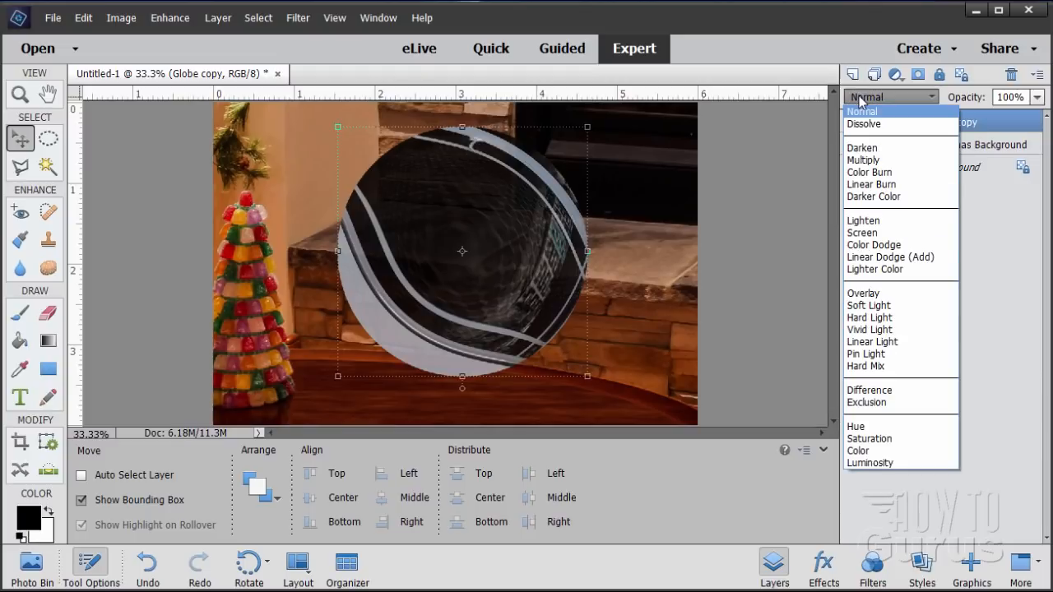
click(892, 293)
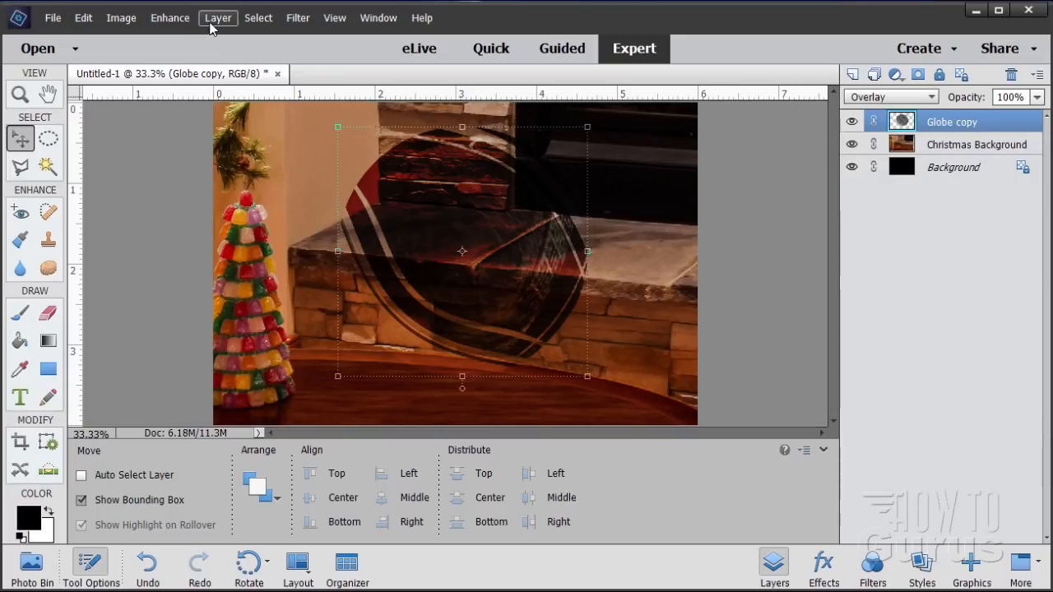
Step: Brighten the Globe copy layer with Levels by lowering the white input level to about 184, and set its opacity to 65%
click(172, 20)
mouse_move(230, 198)
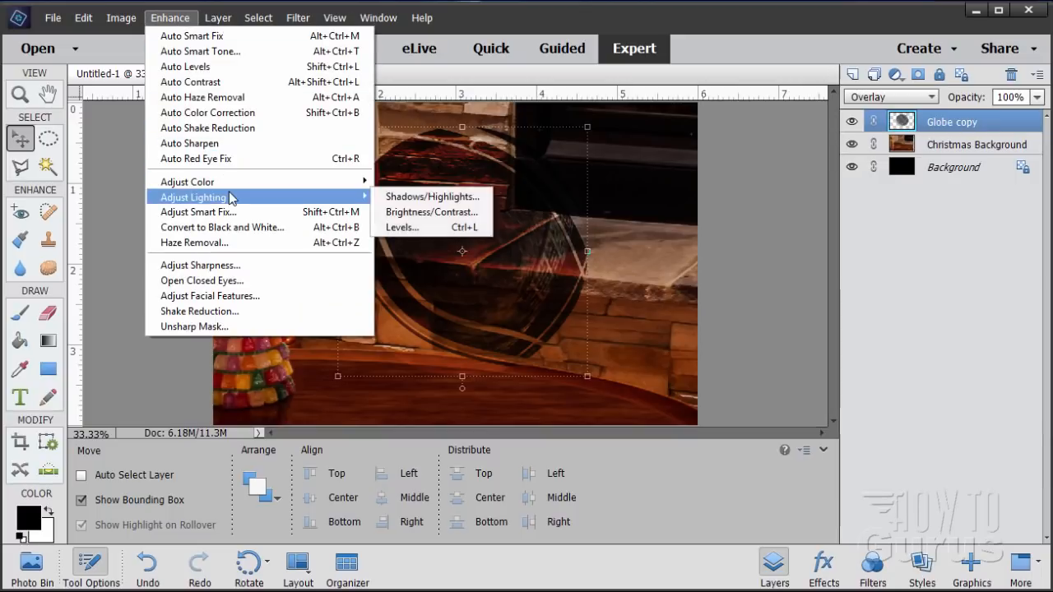
click(441, 227)
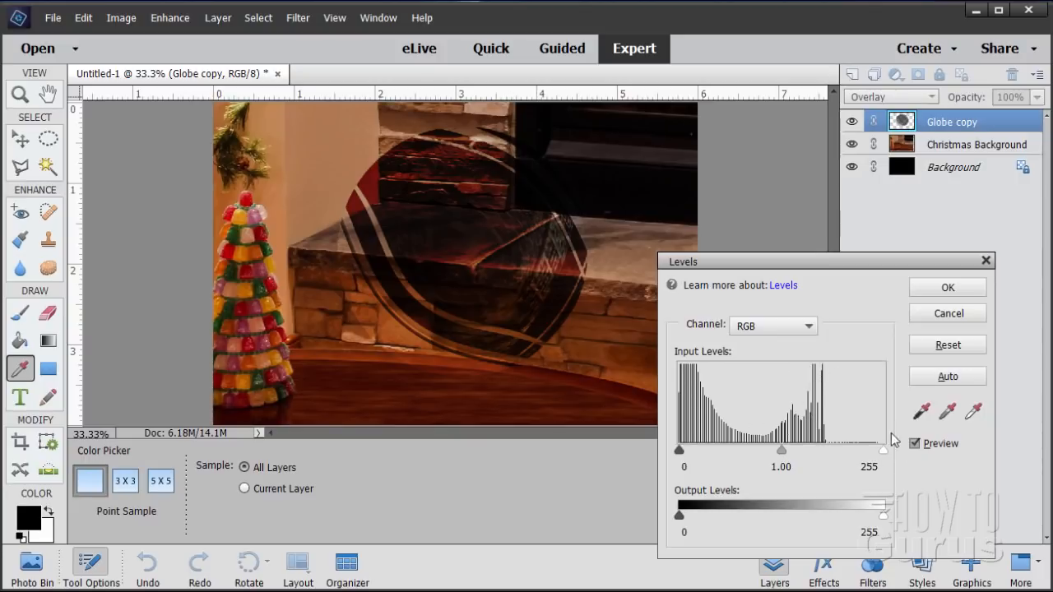
drag(885, 452, 842, 452)
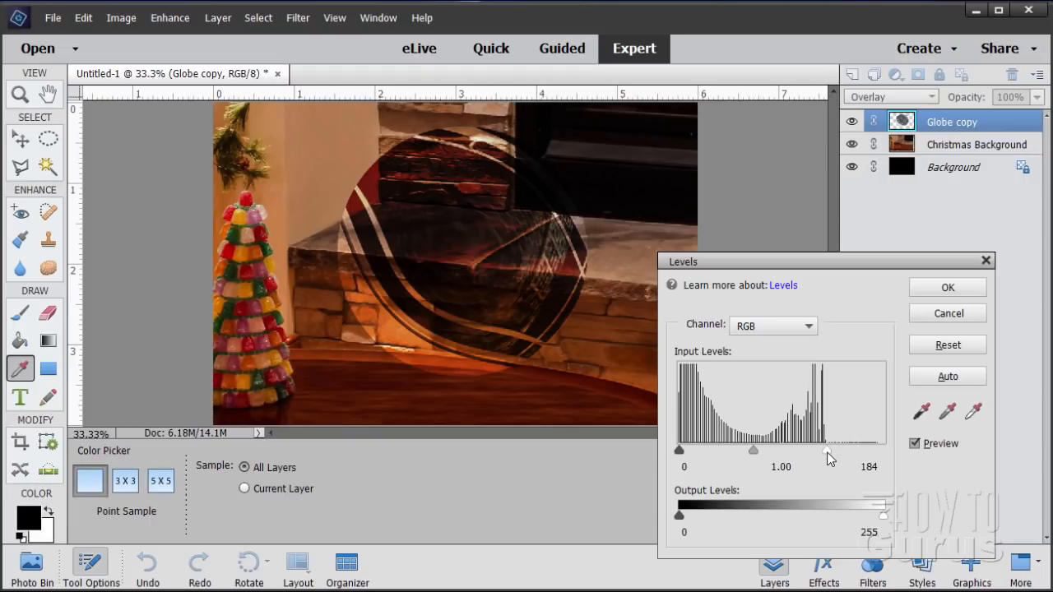
drag(830, 458, 829, 458)
click(948, 287)
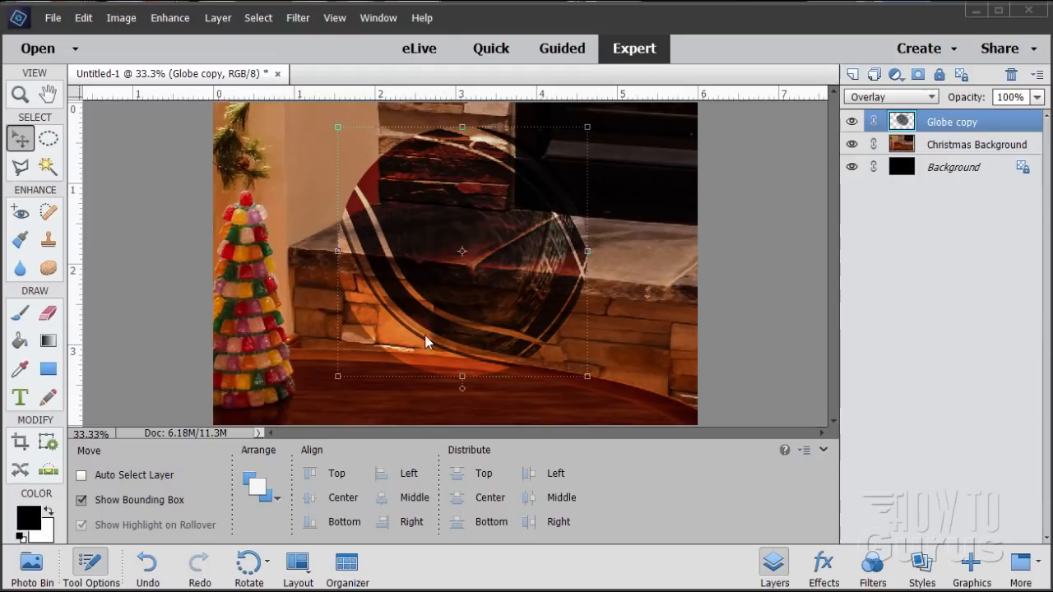
click(1020, 97)
text(65)
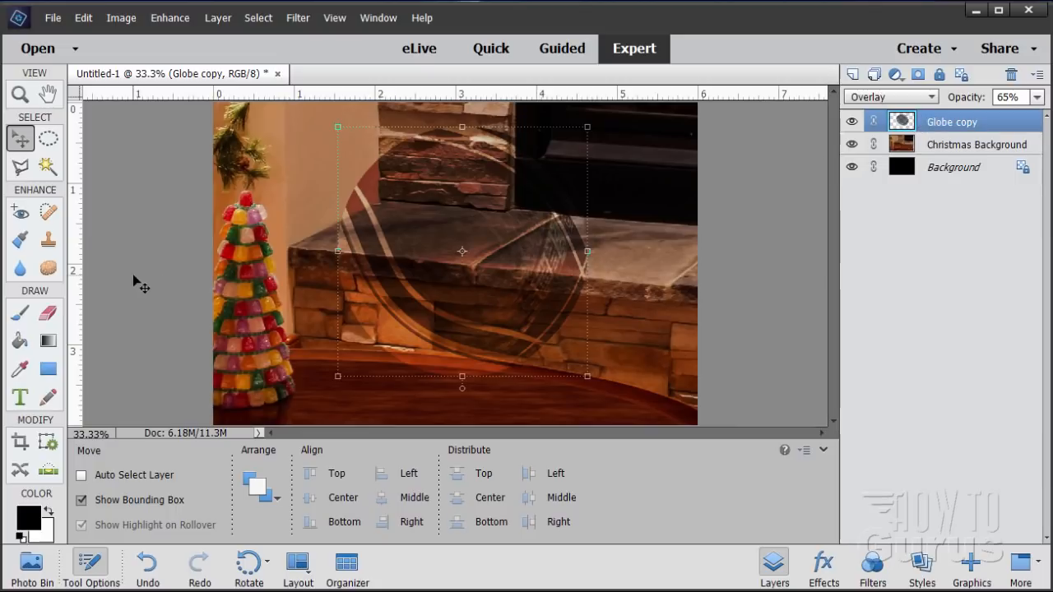
Step: Select the globe circle by picking the empty area around it with the Magic Wand and inverting the selection
click(47, 167)
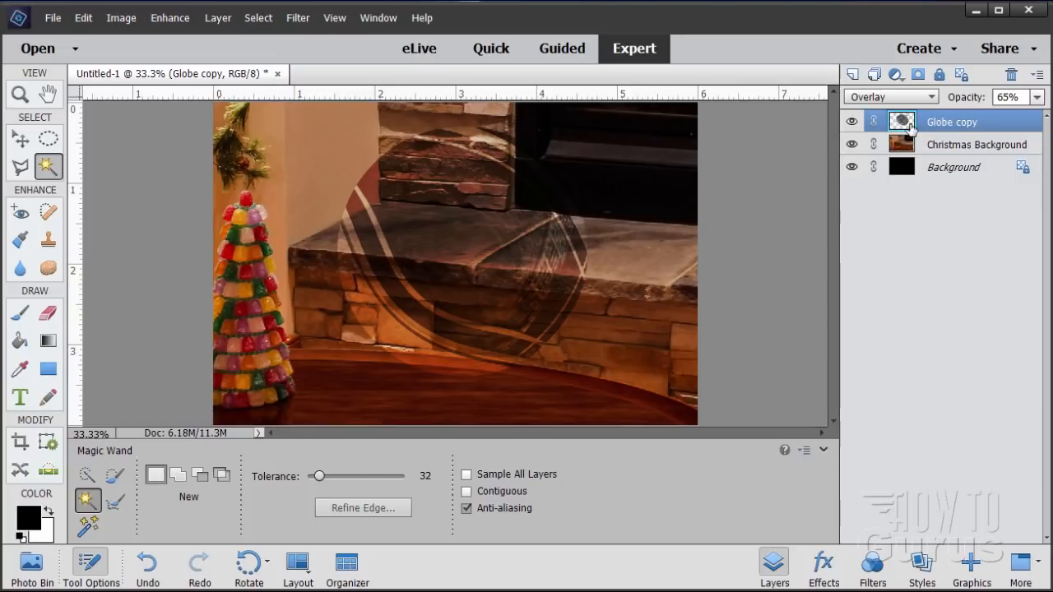
click(650, 402)
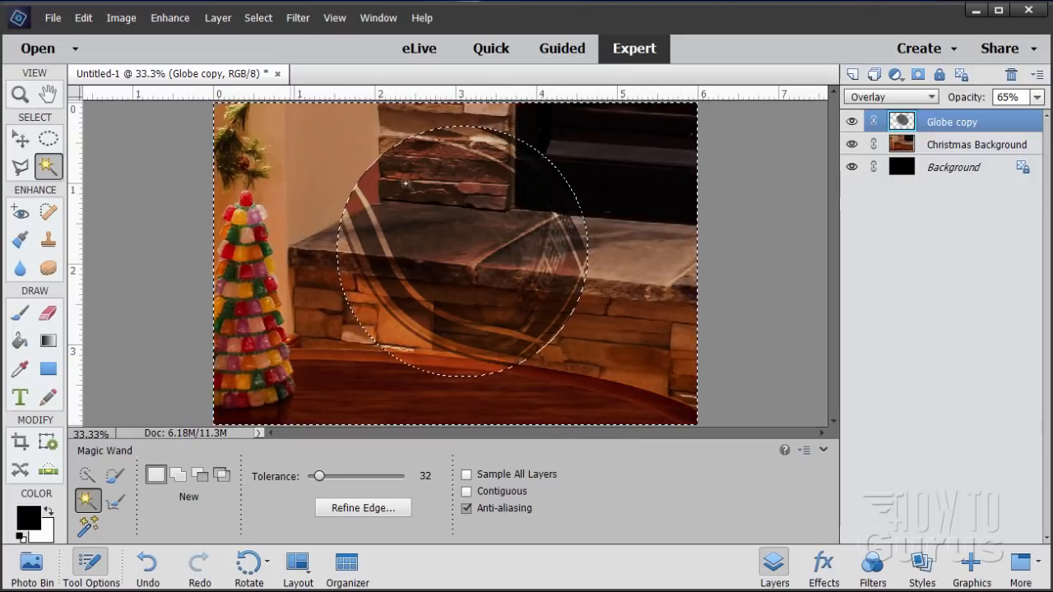
click(260, 23)
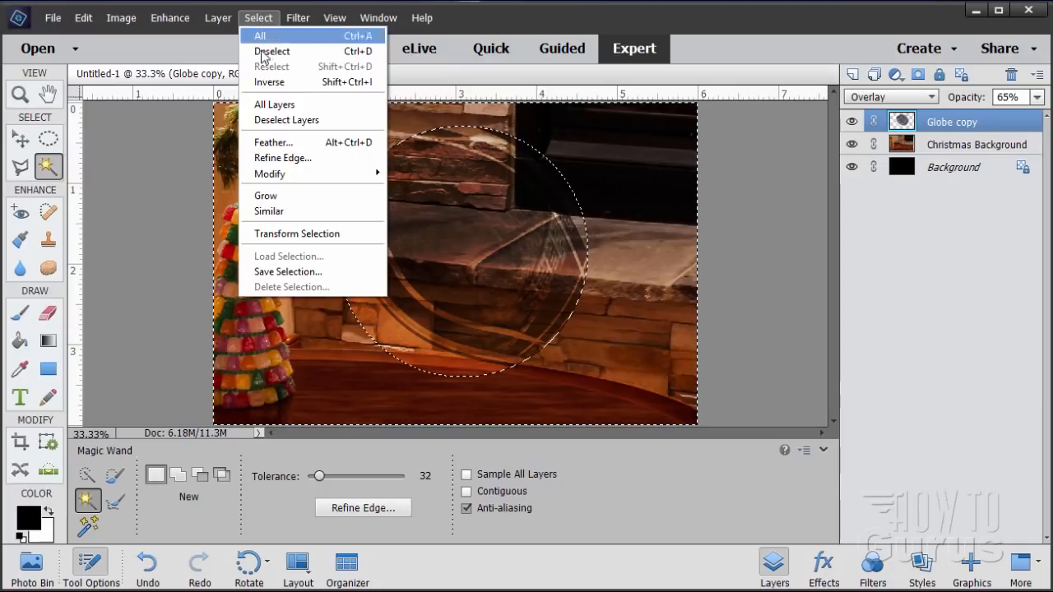
click(271, 82)
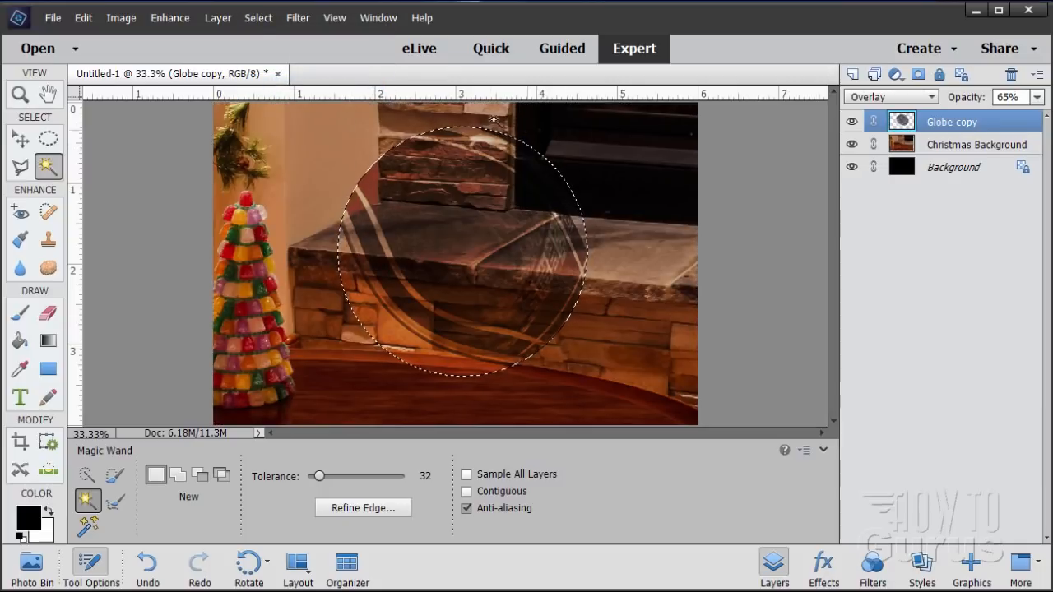
Step: Save the circular selection under the name Globe and deselect it
click(258, 19)
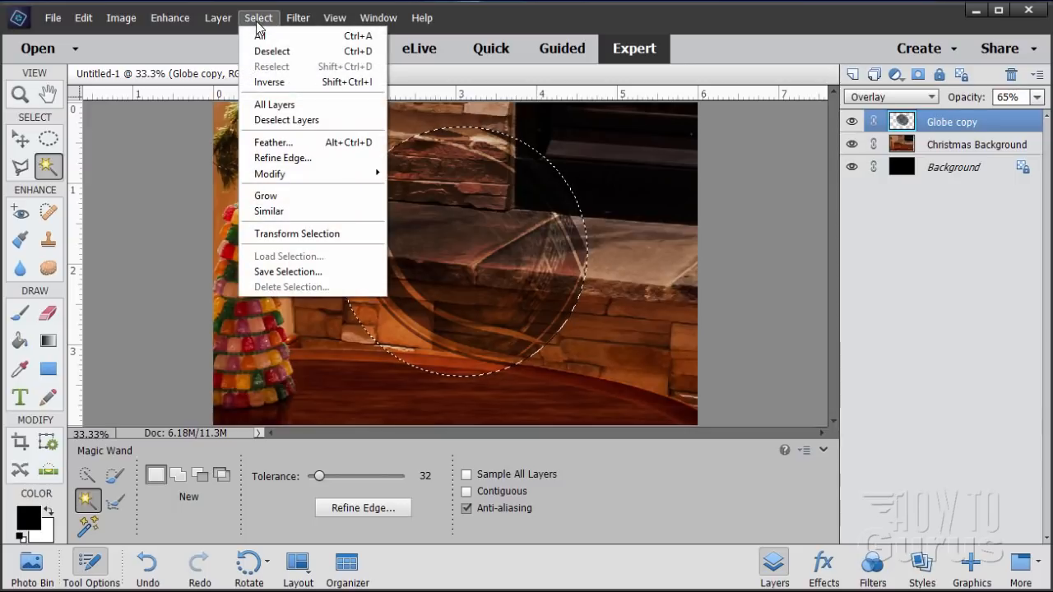
click(288, 272)
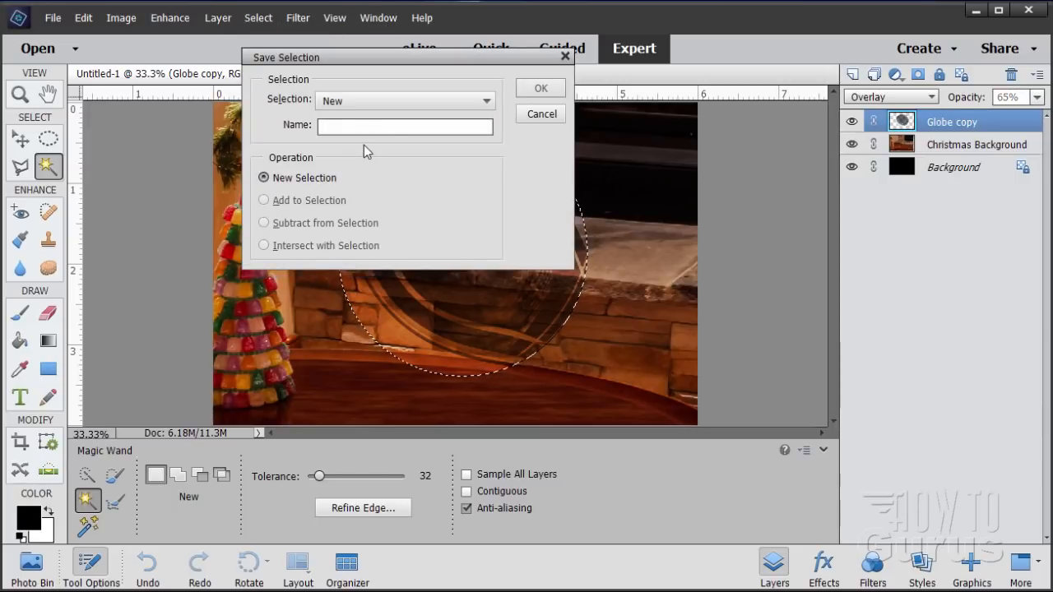
text(Globe)
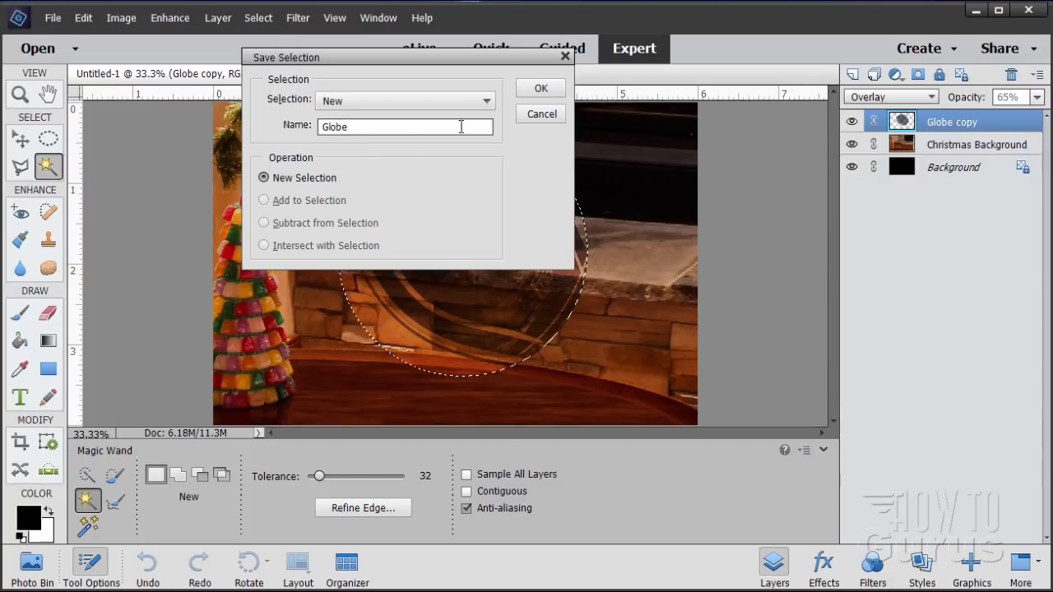
click(541, 88)
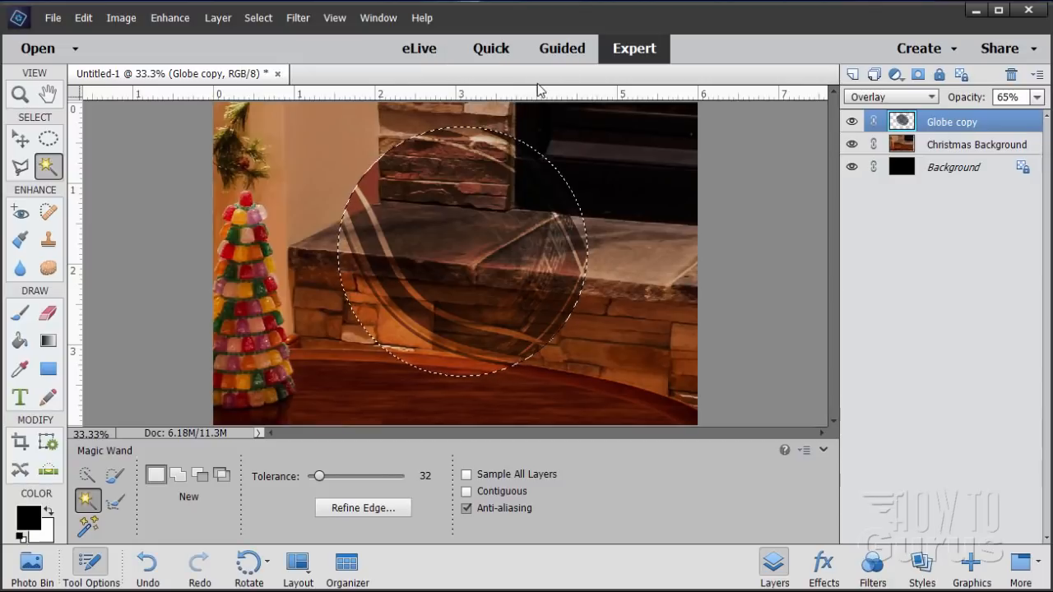
click(258, 17)
click(272, 49)
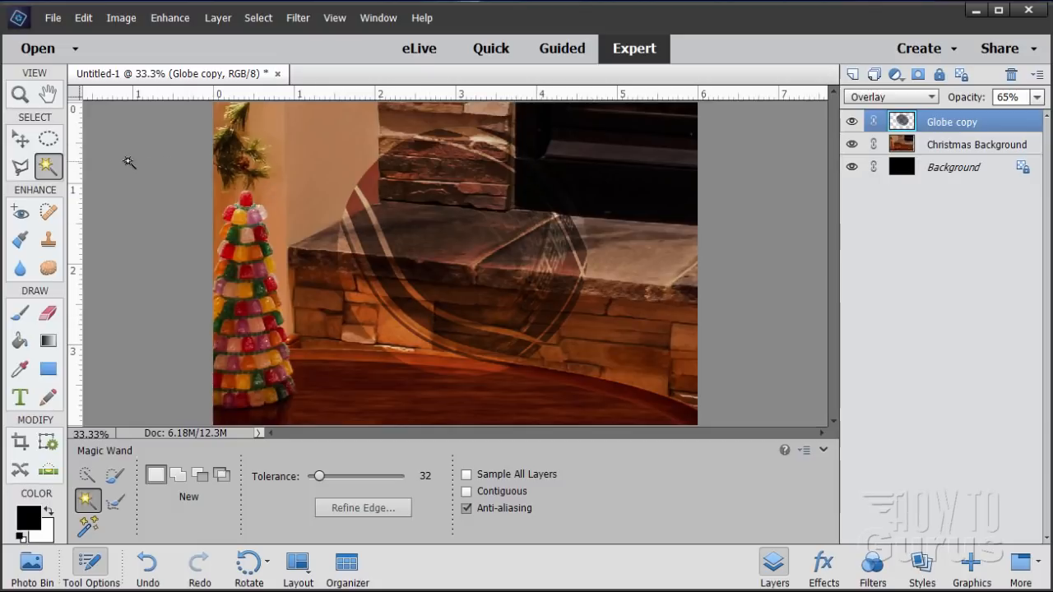
Step: Open Snow Globe Horse.psd with the Move tool active and float its window above the composite
click(25, 143)
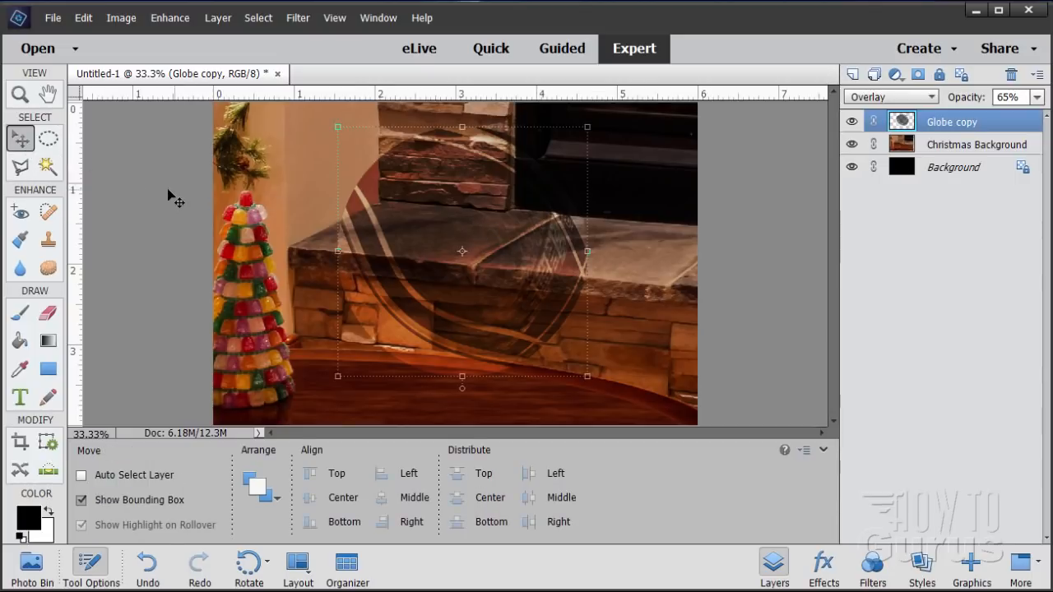
click(53, 17)
click(59, 49)
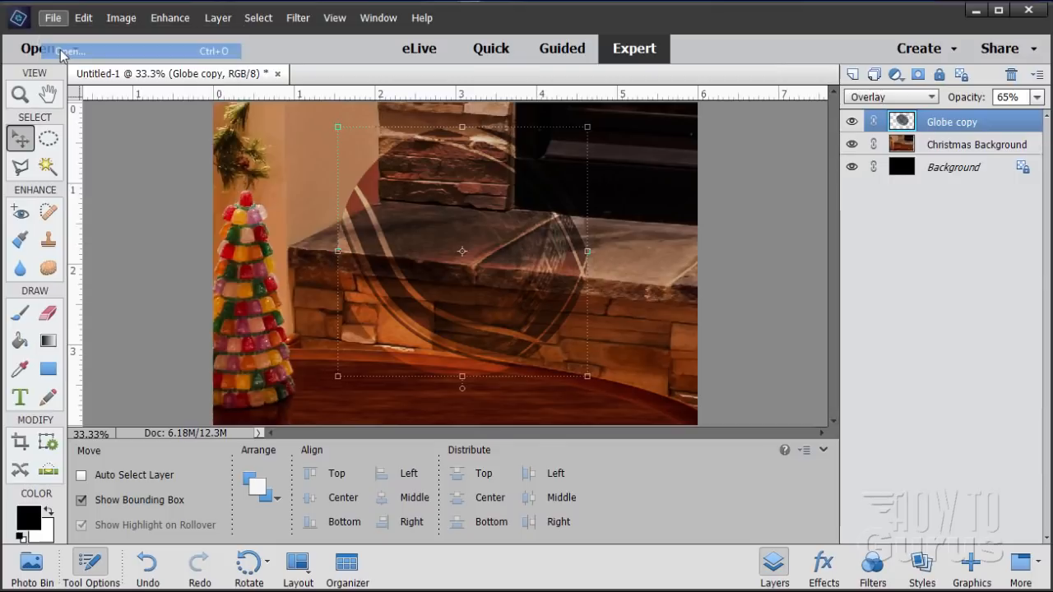
click(278, 176)
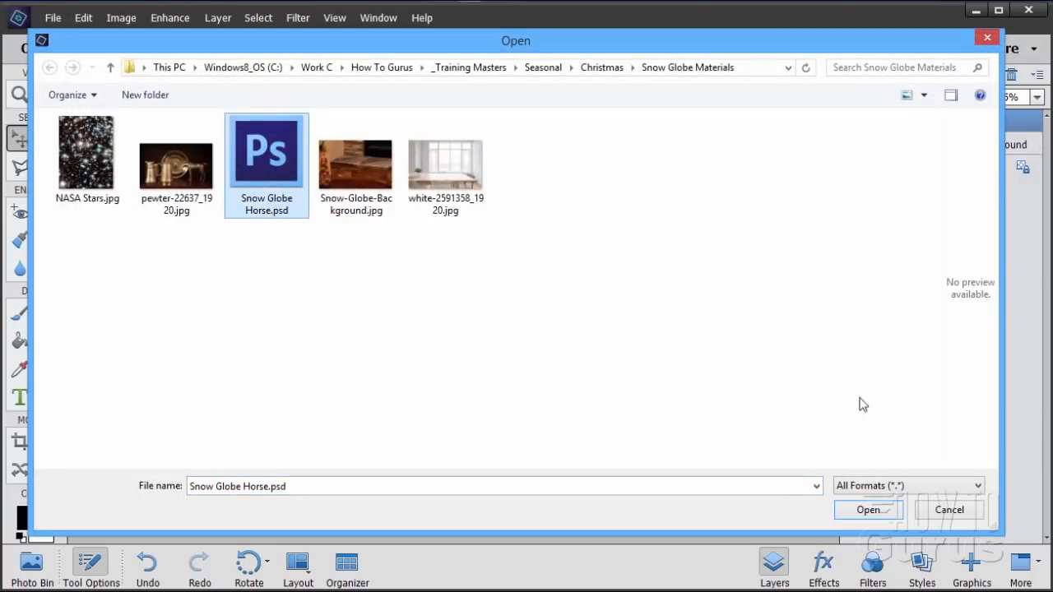
click(865, 510)
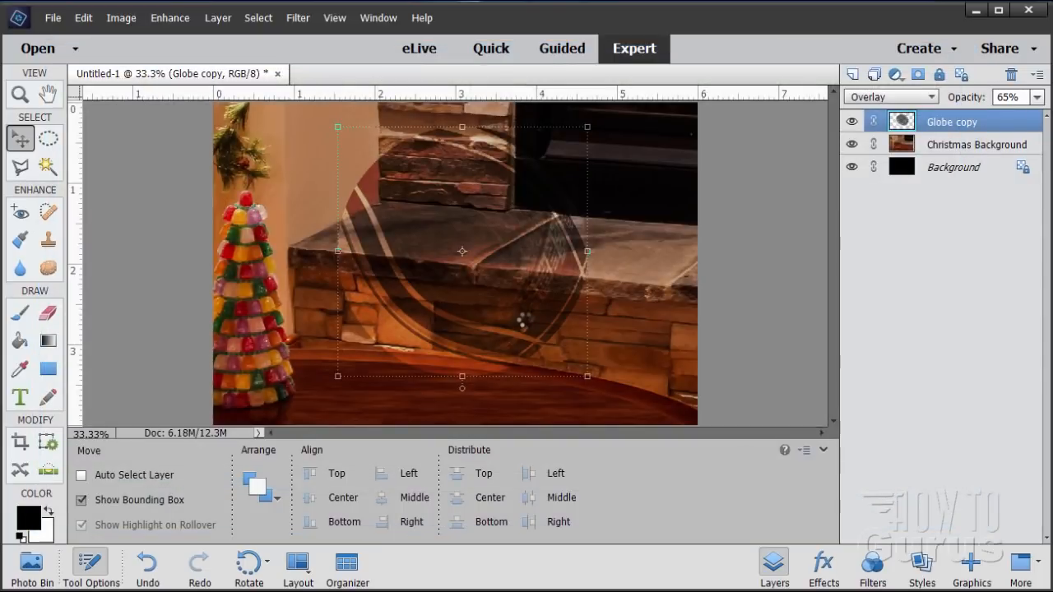
drag(359, 85, 543, 118)
Step: Inspect the masked horse by hiding Layer 0 copy and temporarily disabling Layer 0's mask, then restore both
click(851, 123)
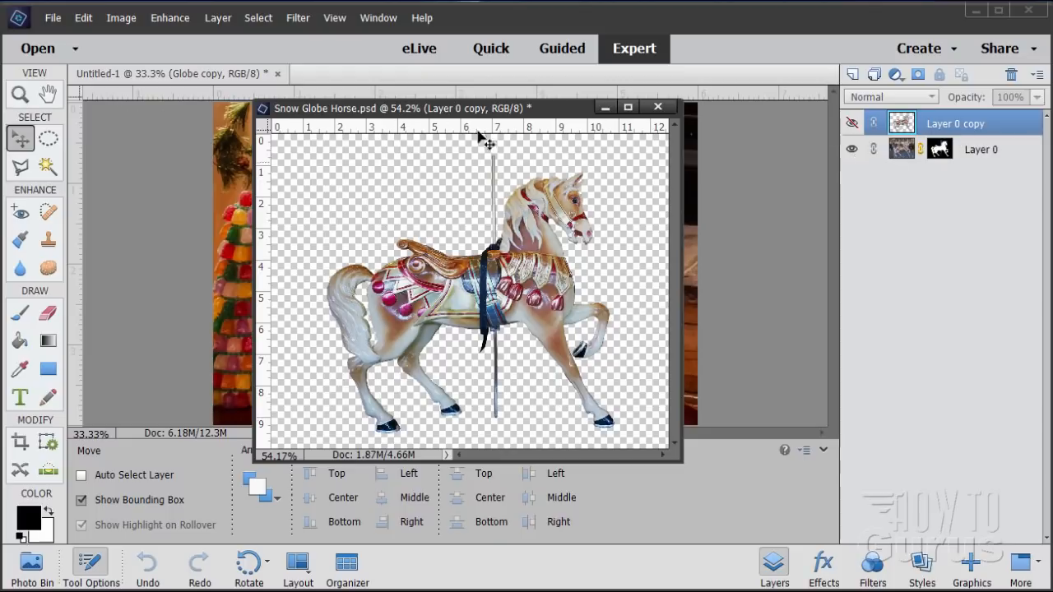
click(939, 149)
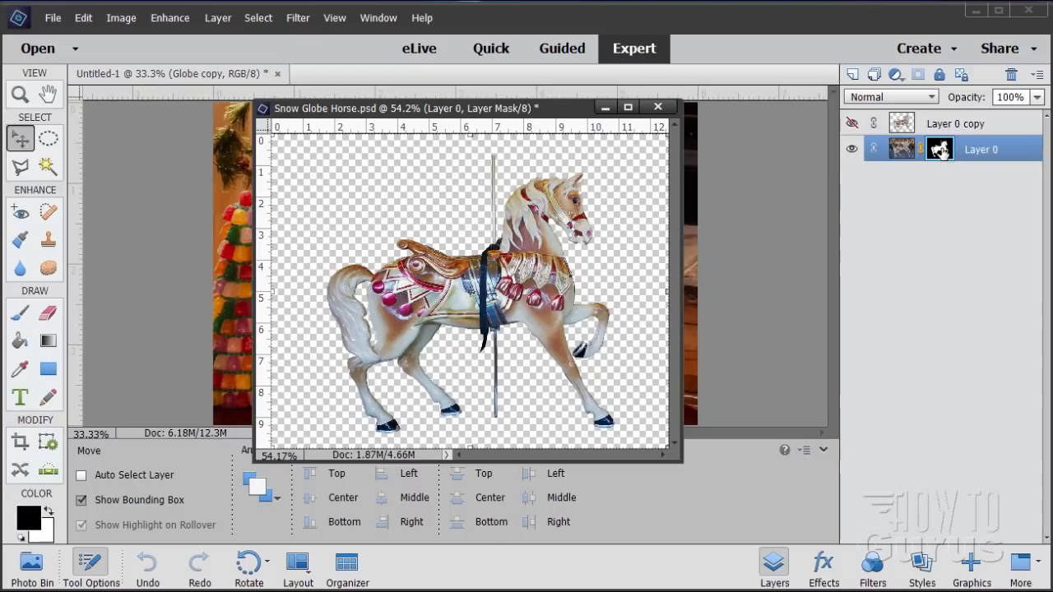
right_click(941, 152)
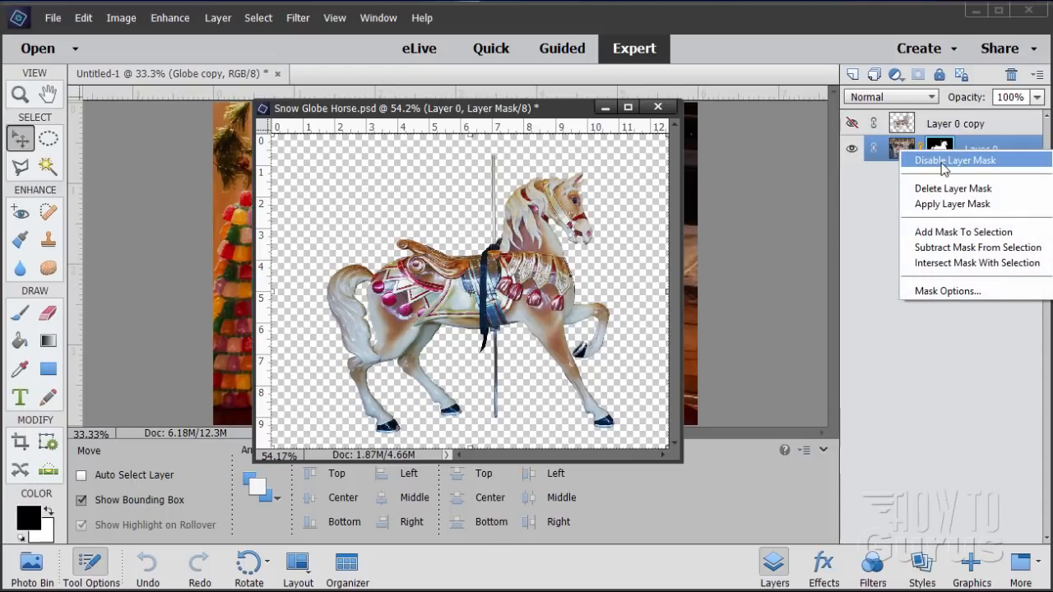
click(944, 162)
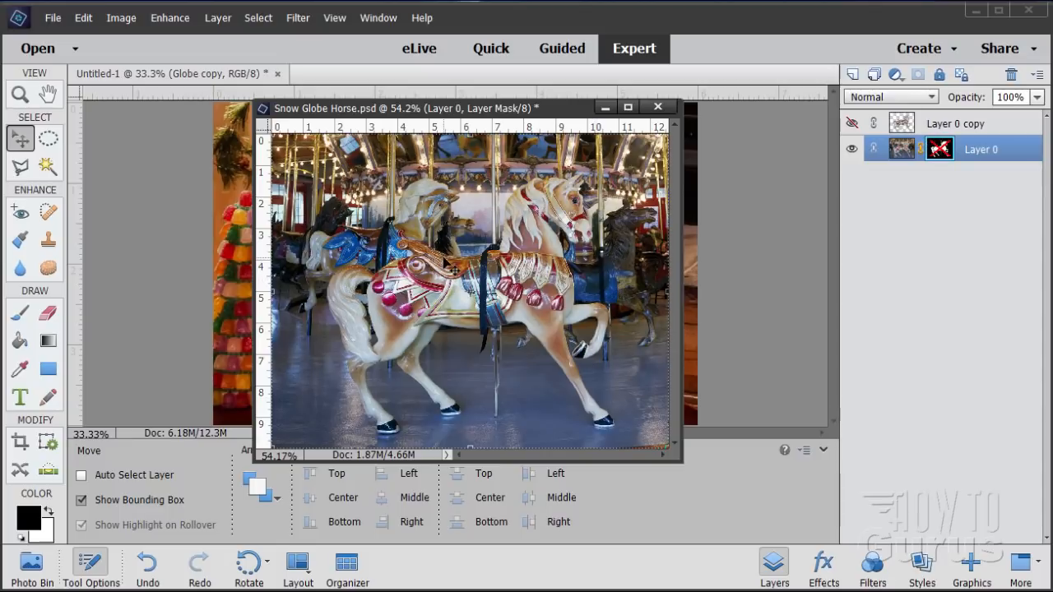
right_click(938, 152)
click(946, 162)
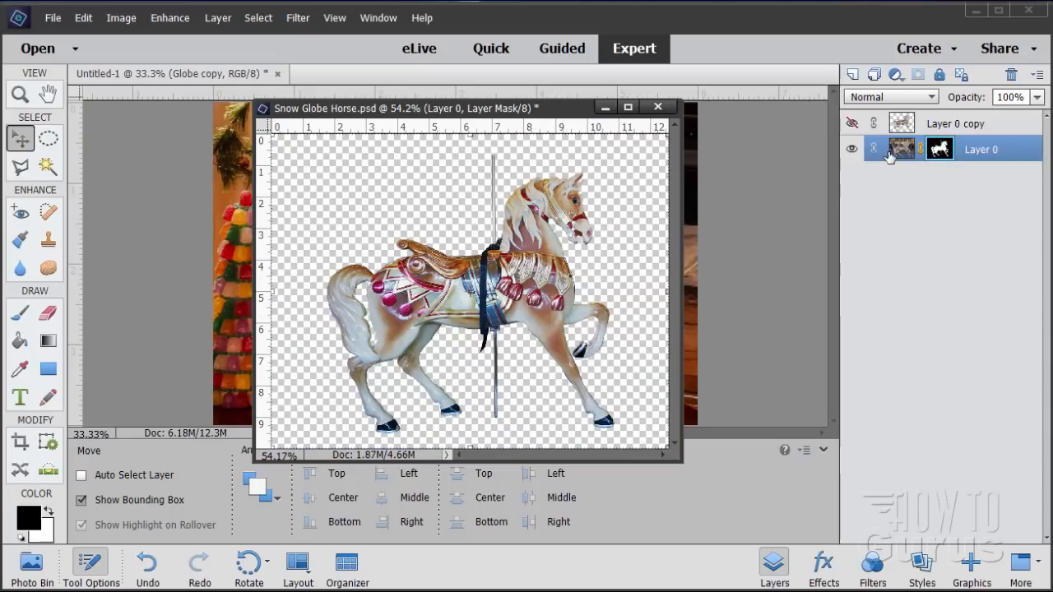
click(852, 123)
click(912, 127)
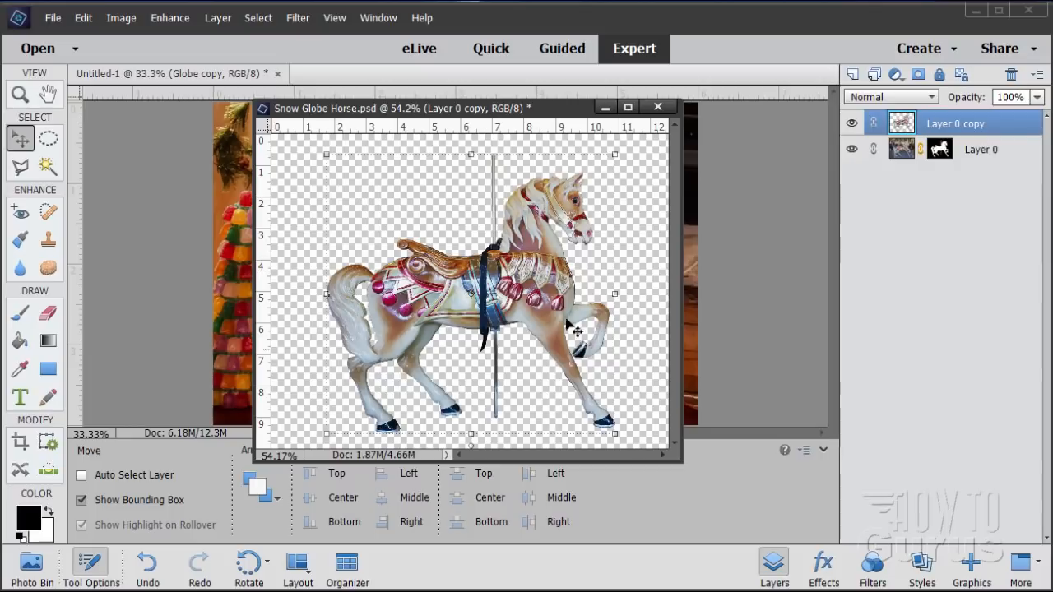
Step: Hide Layer 0 copy in the horse file, duplicate the masked Layer 0, and simplify the duplicate
drag(567, 110, 862, 207)
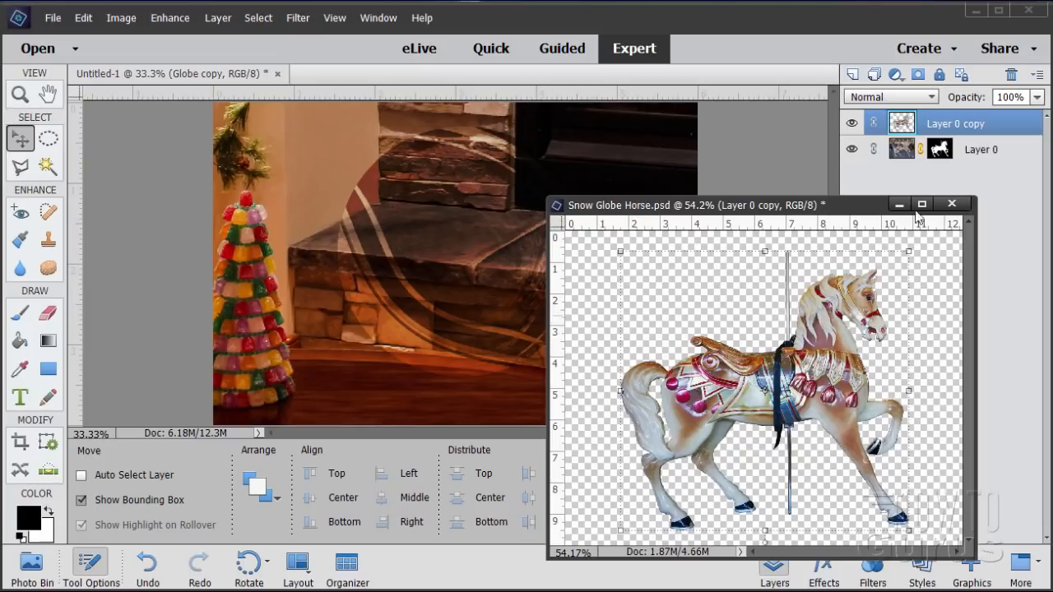
click(853, 124)
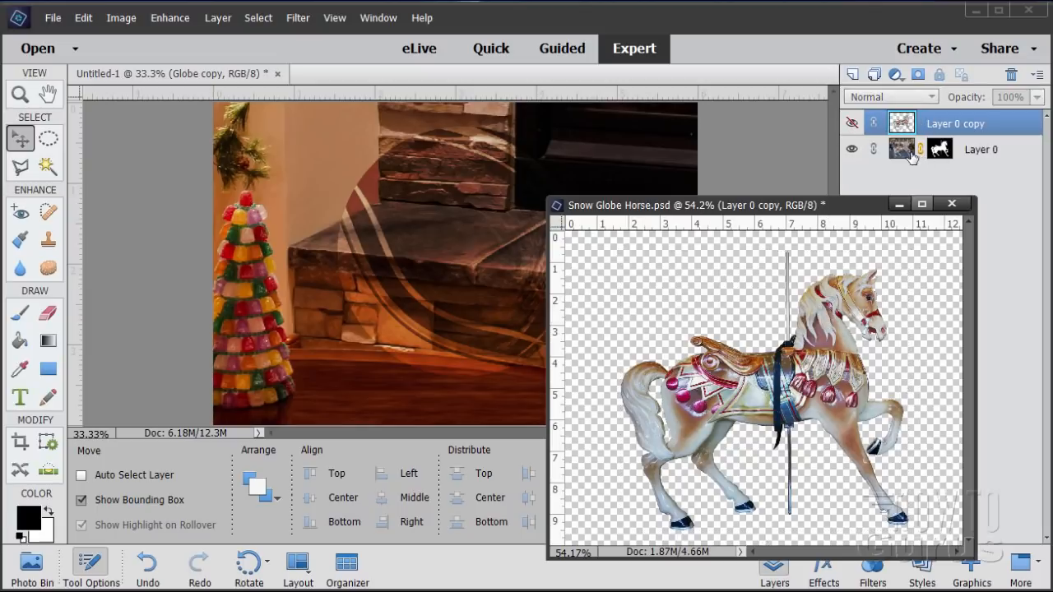
click(917, 157)
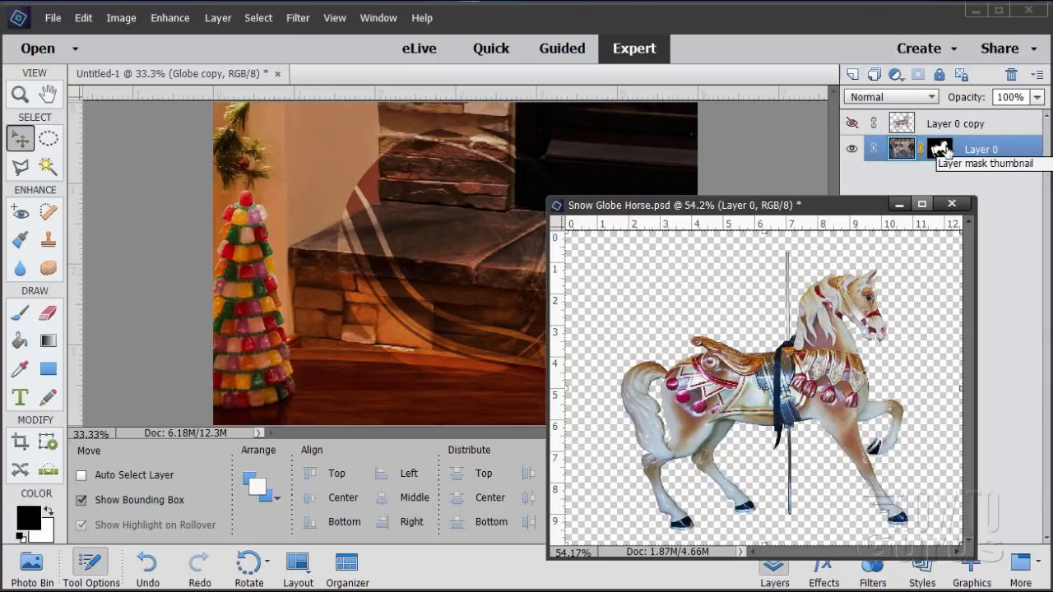
drag(902, 151, 853, 74)
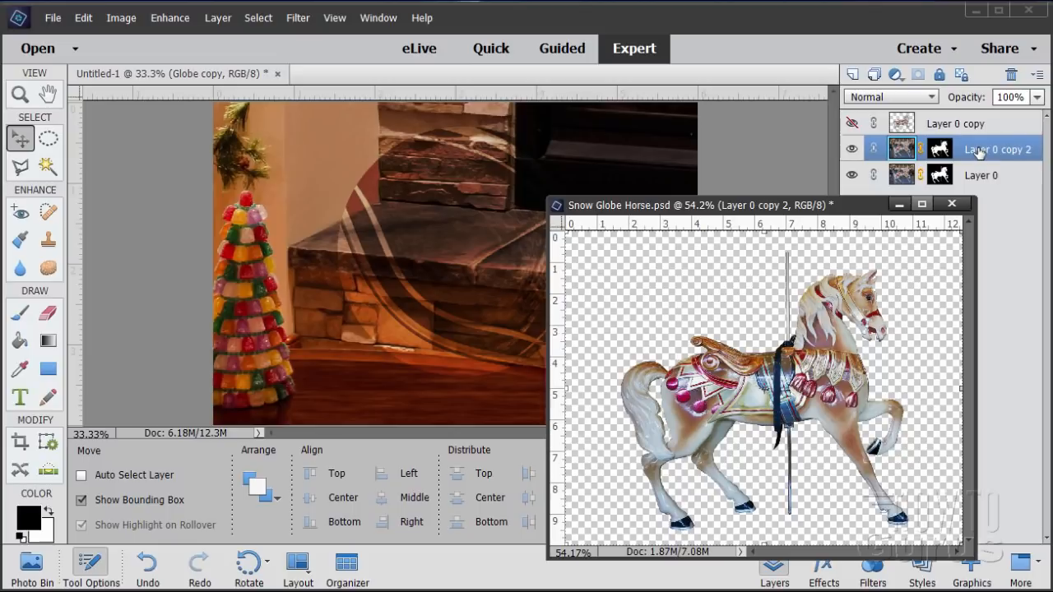
right_click(979, 153)
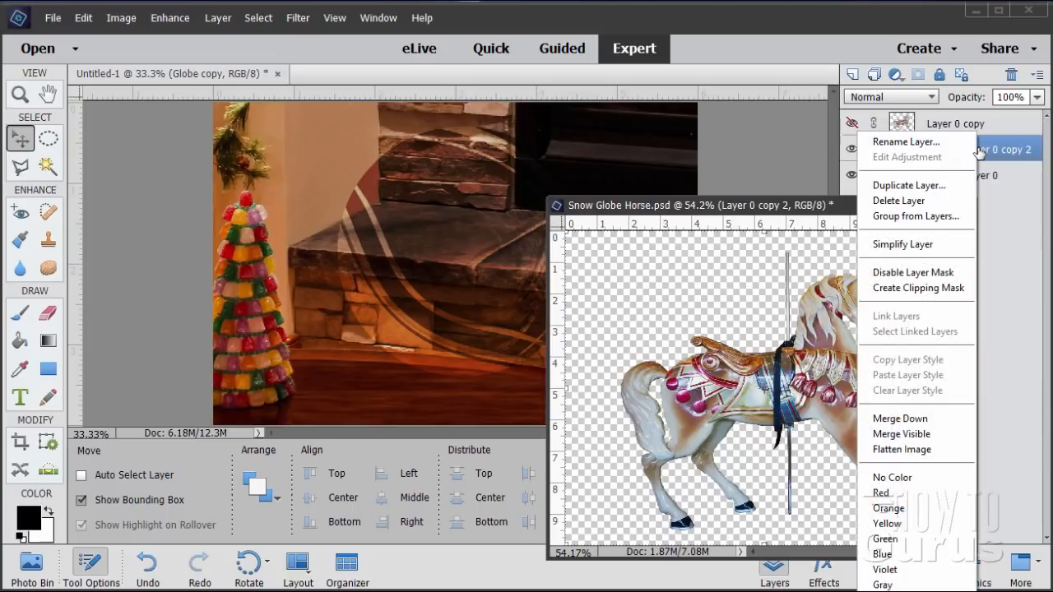
click(902, 244)
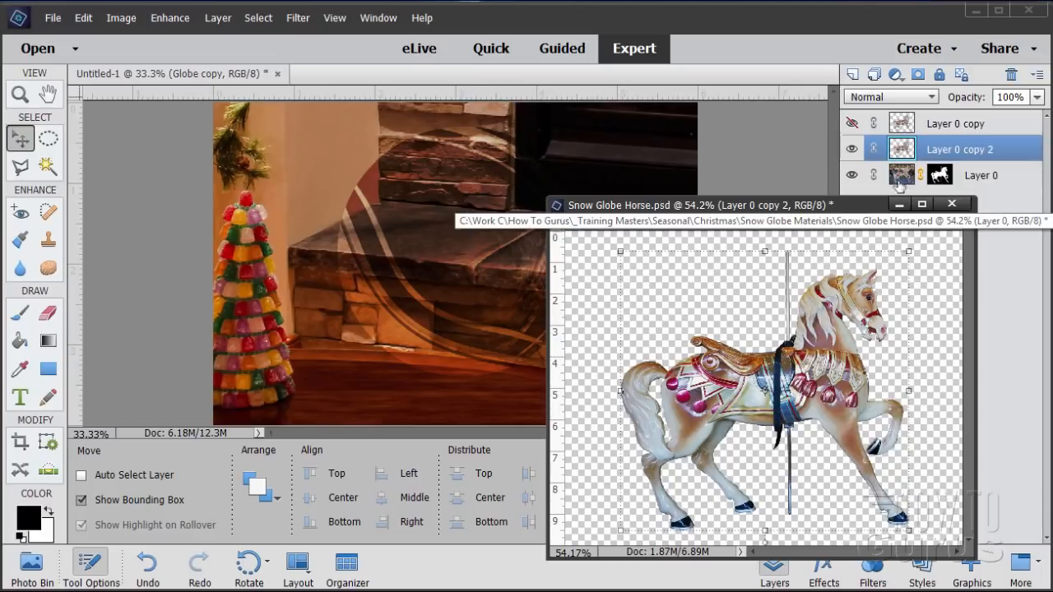
Step: Copy the simplified horse layer into the snow globe composite and close the horse file without saving changes
drag(897, 152, 465, 186)
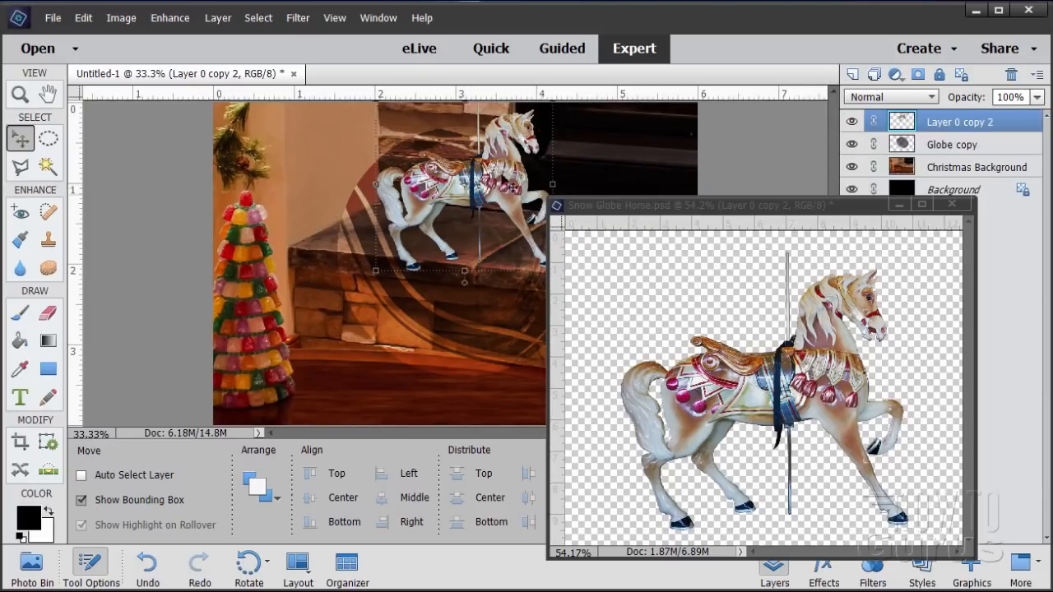
click(951, 204)
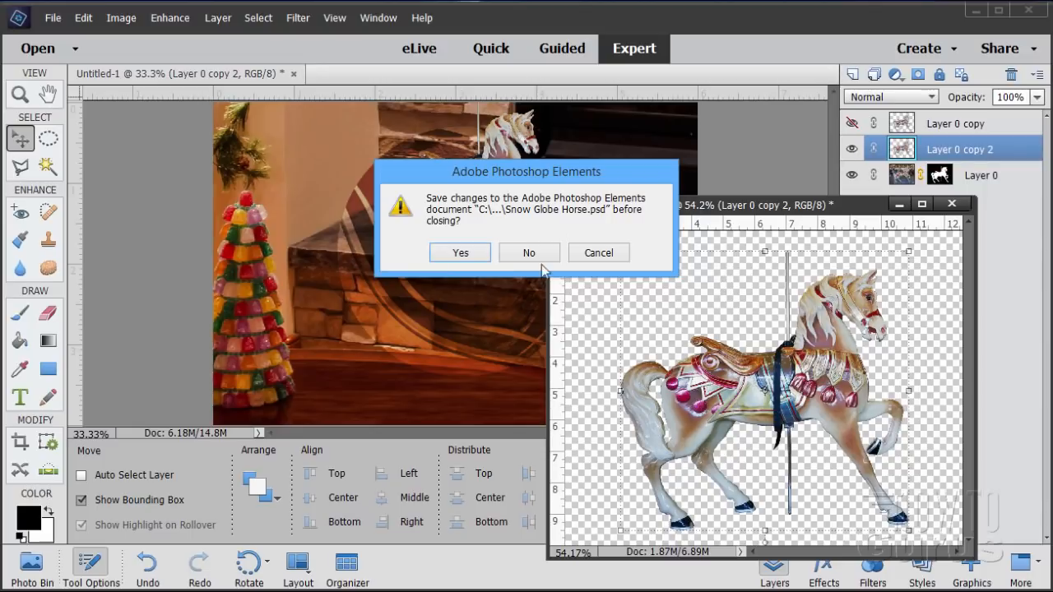
click(531, 253)
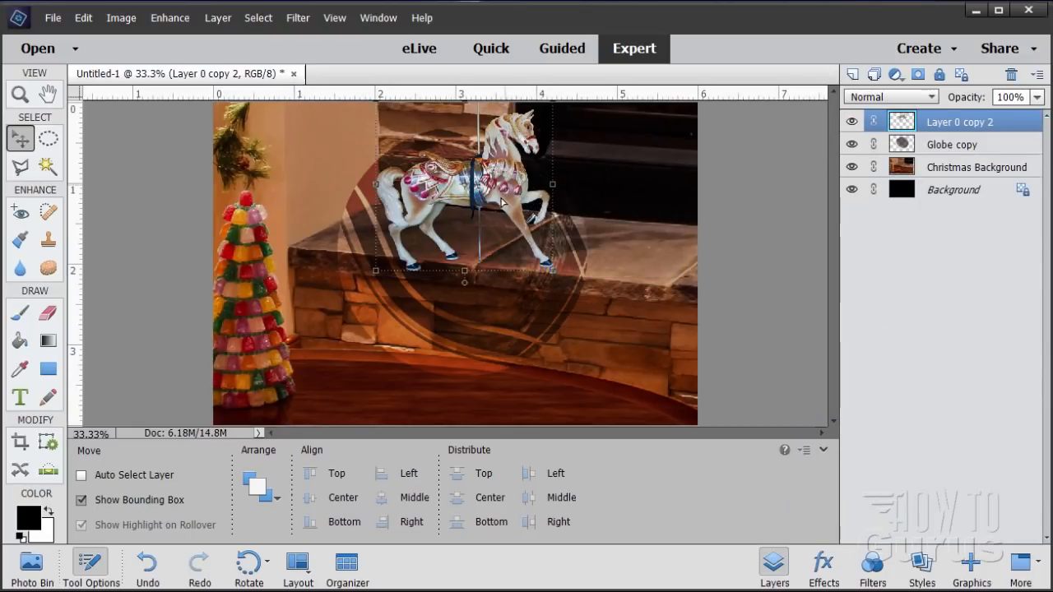
Step: Move the carousel horse down inside the globe and rename its layer Horse
drag(504, 199, 487, 265)
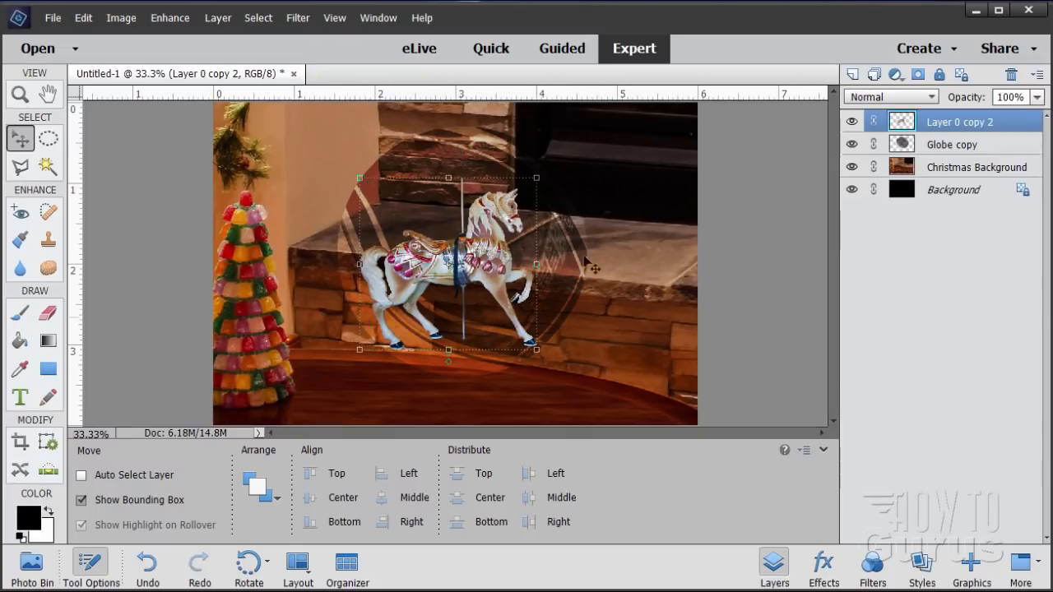
double_click(950, 122)
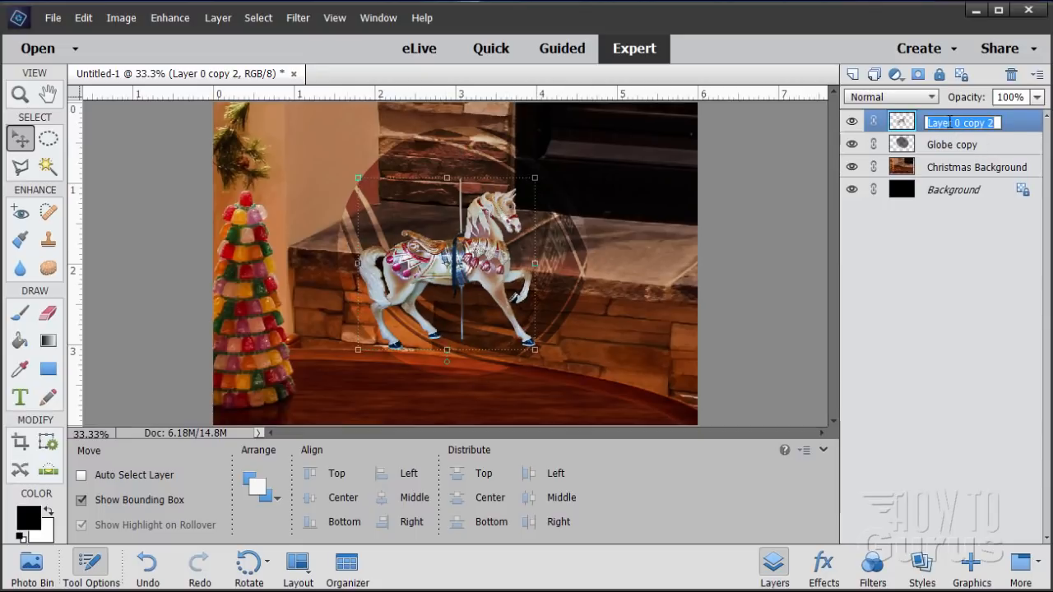
text(Hors)
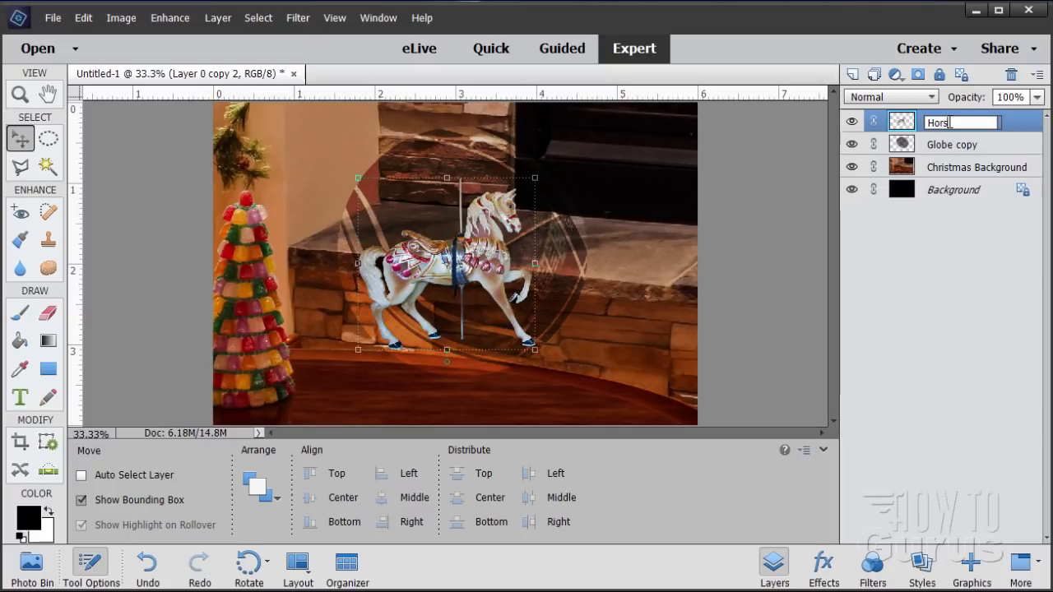
text(e)
click(1034, 120)
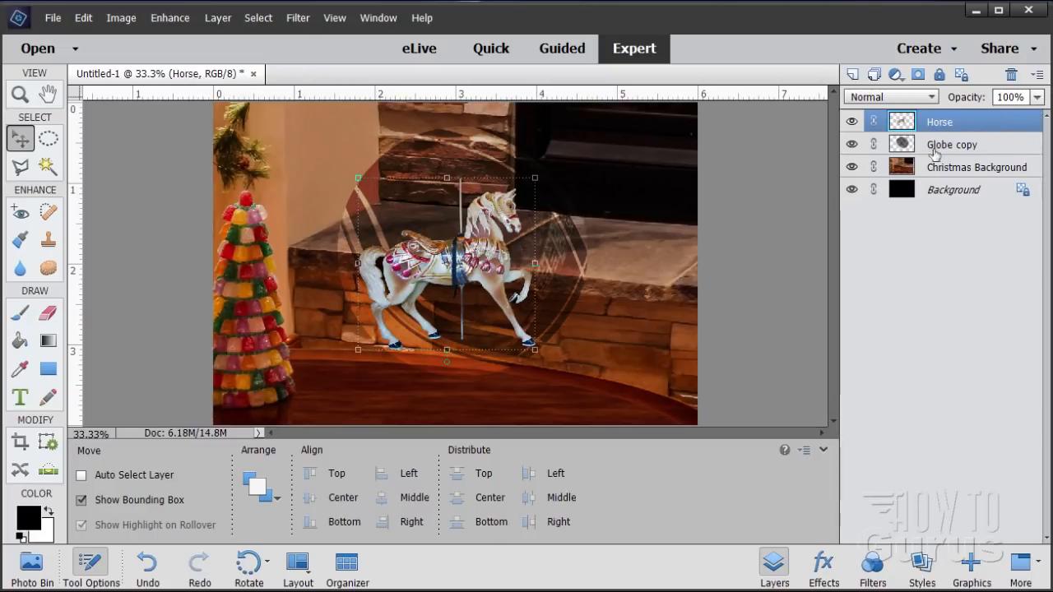
Step: Place the Horse layer below Globe copy and add a vertical and a horizontal guide through the globe's center
drag(904, 122, 902, 149)
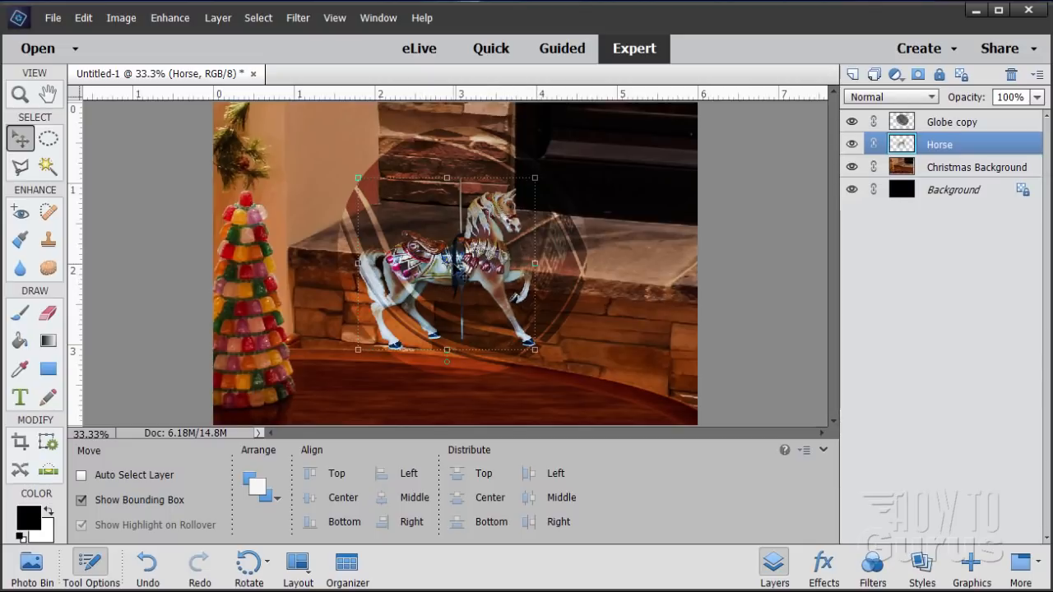
click(946, 125)
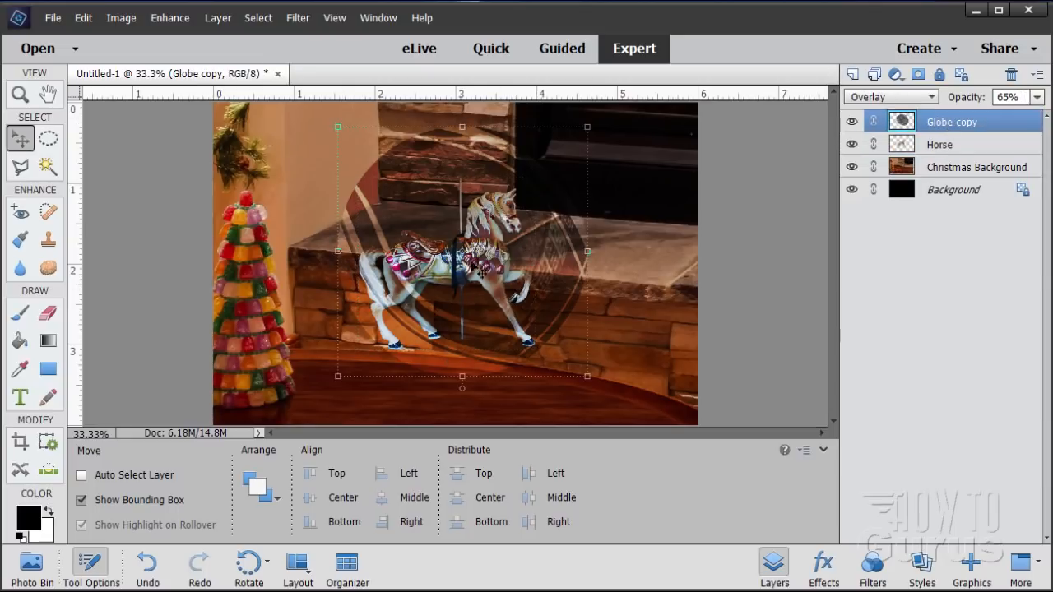
drag(82, 292, 463, 272)
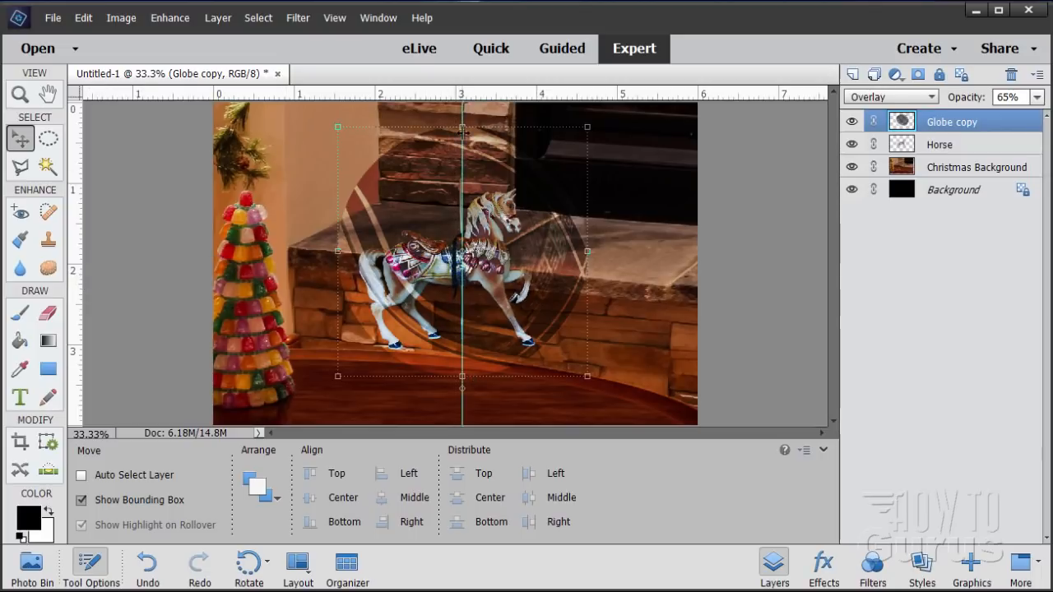
drag(503, 104, 513, 251)
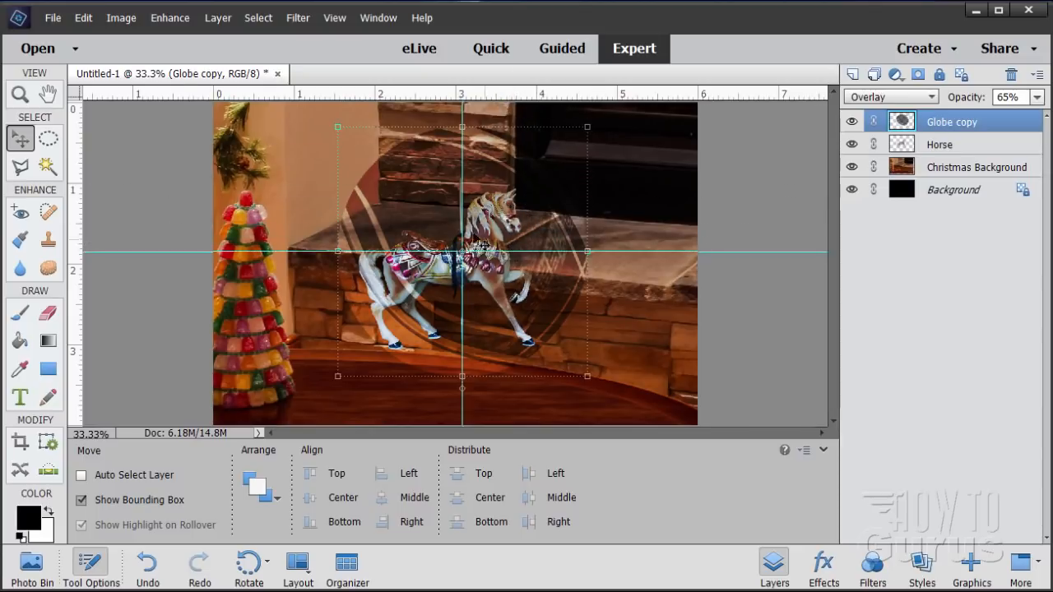
Step: Add a new layer directly above Christmas Background and name it Background Glow
click(942, 171)
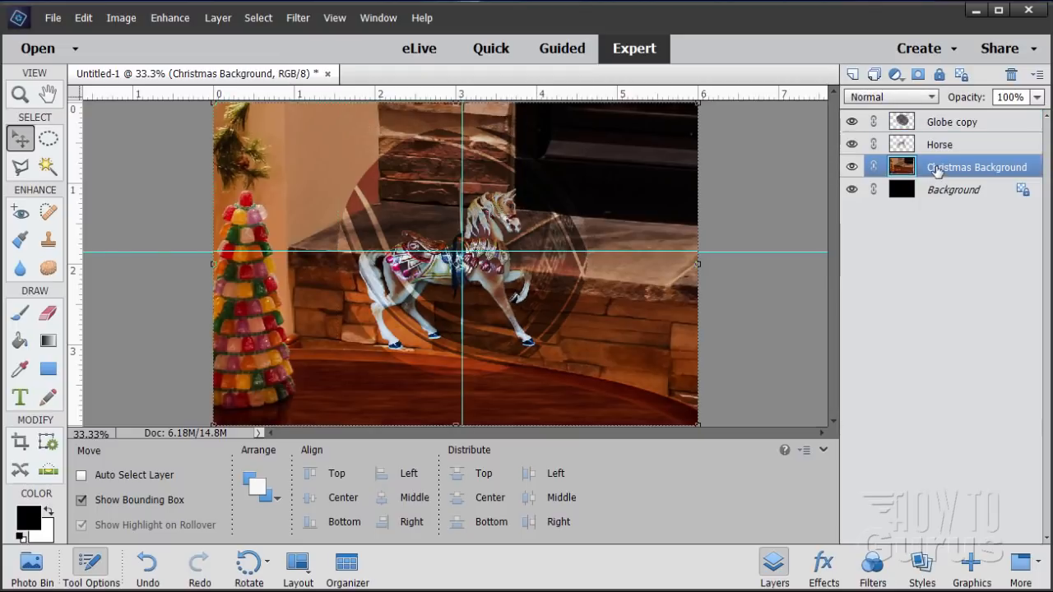
click(852, 74)
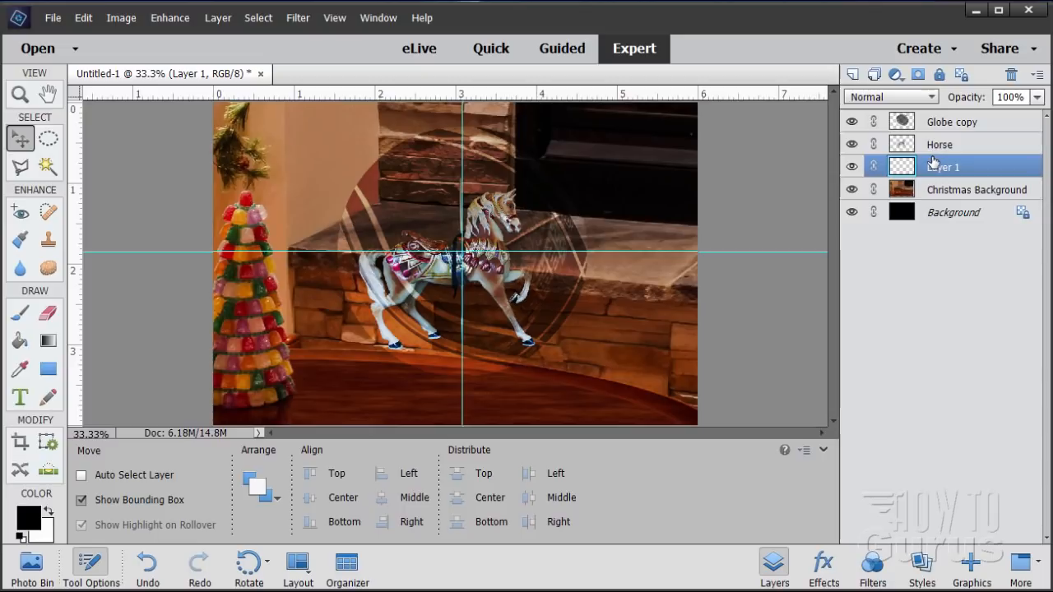
double_click(943, 168)
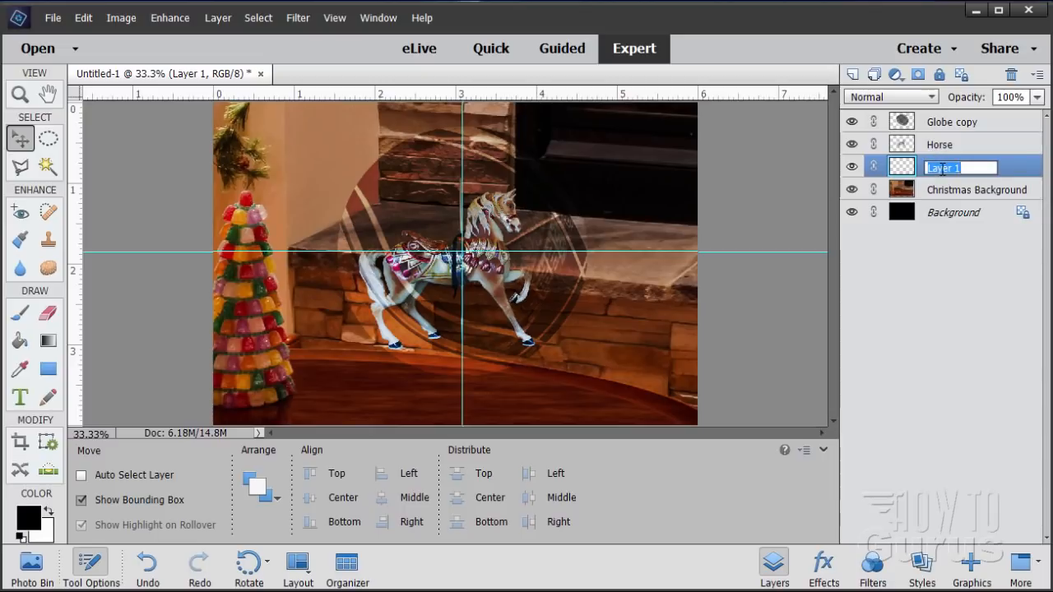
text(Background Glow)
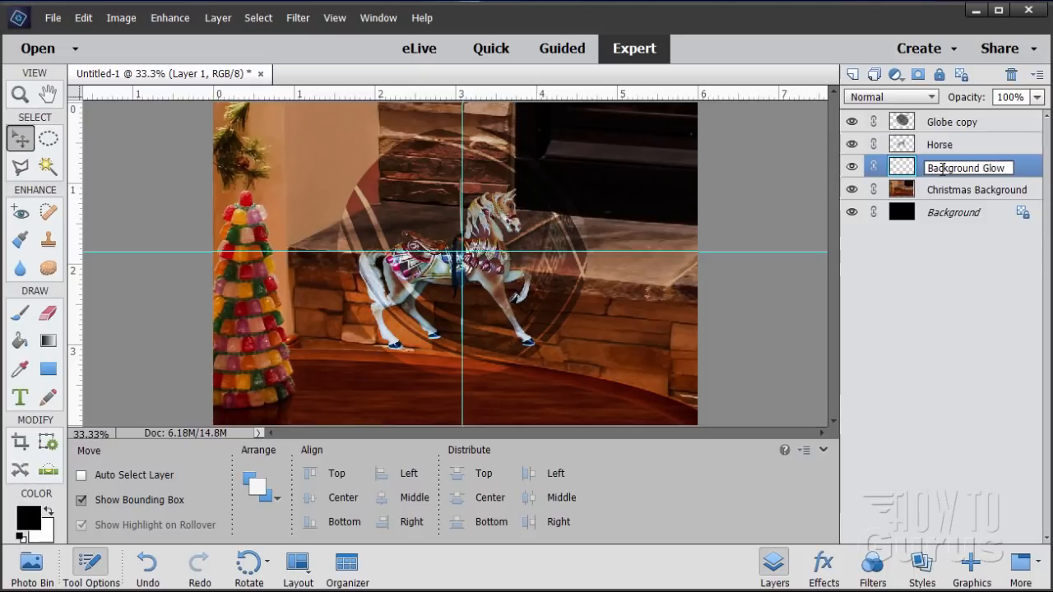
click(1027, 168)
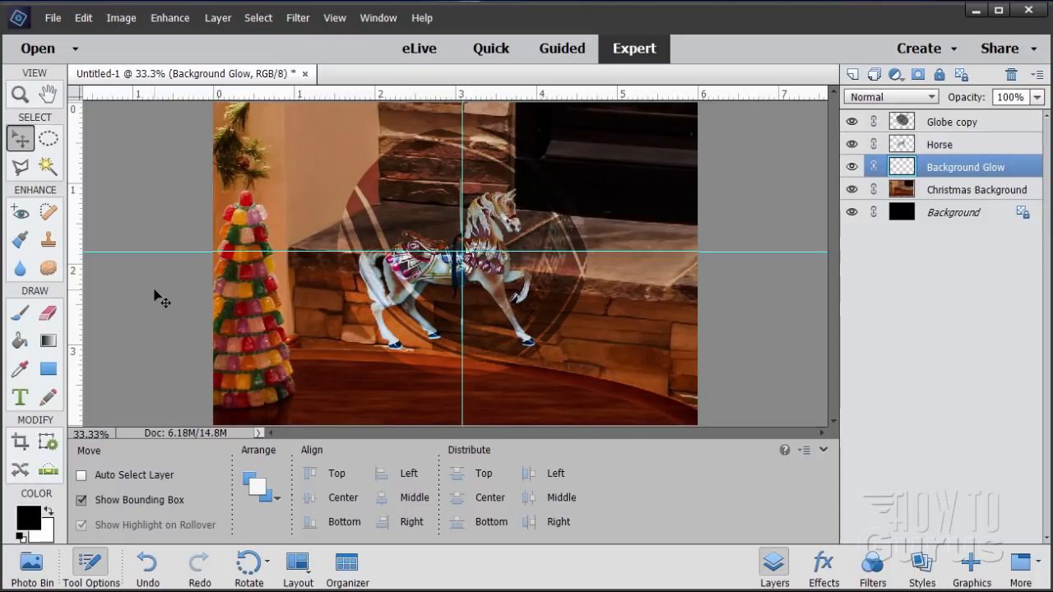
Step: Draw a white-to-transparent radial gradient on Background Glow from the guide intersection down to the canvas's lower edge
click(47, 340)
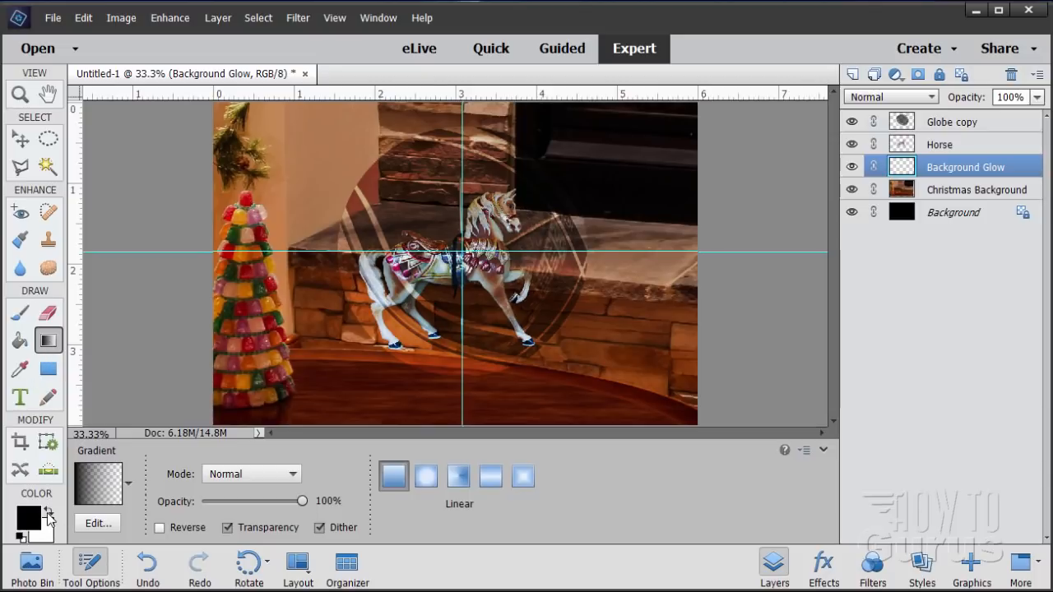
click(49, 515)
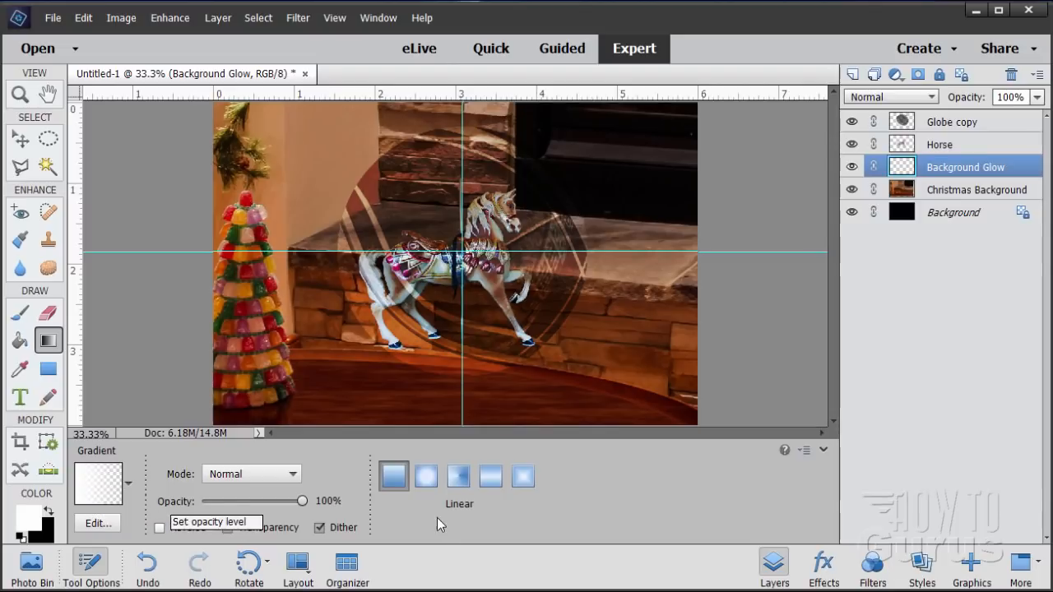
click(426, 486)
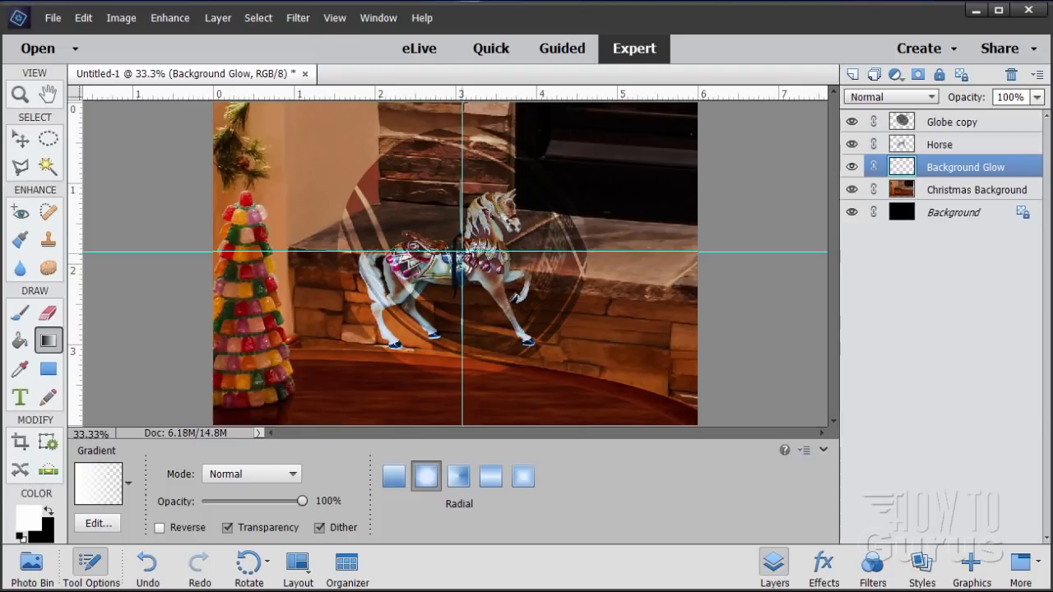
key(alt)
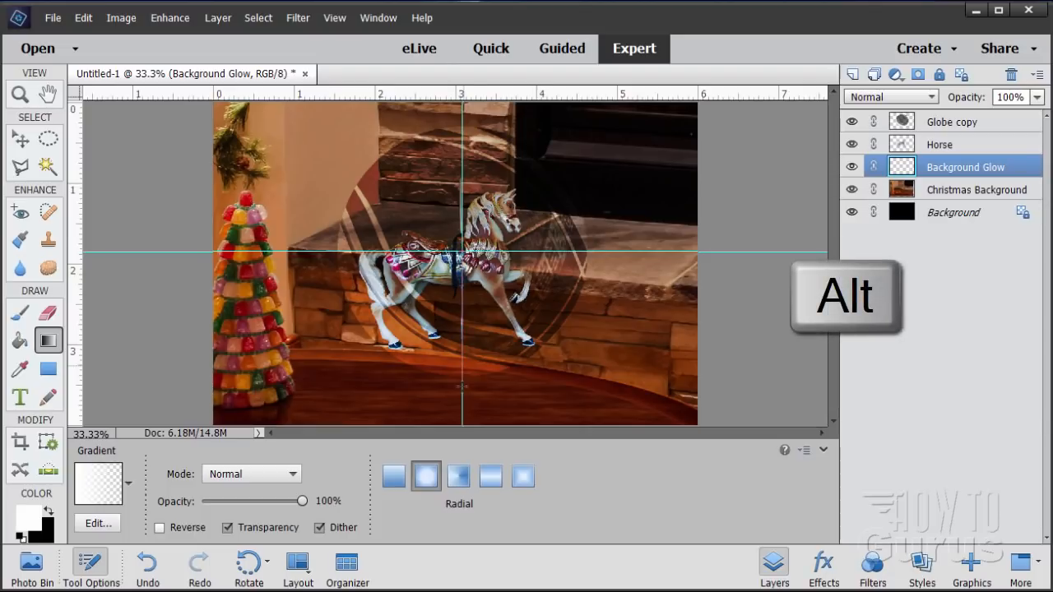
drag(462, 426, 461, 425)
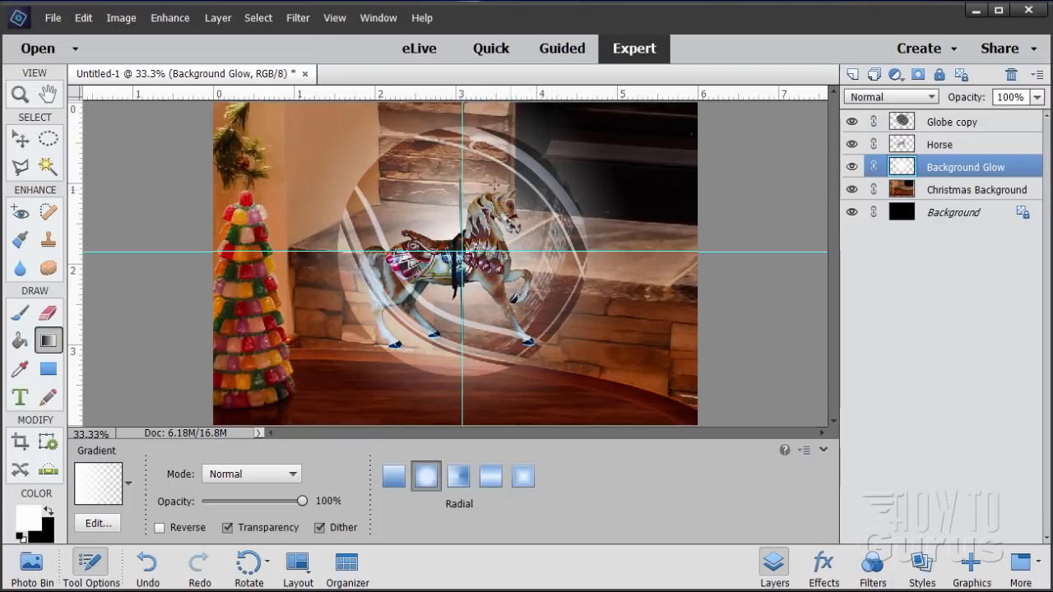
Step: Load the saved Globe selection and use it to add a layer mask to Background Glow
click(262, 20)
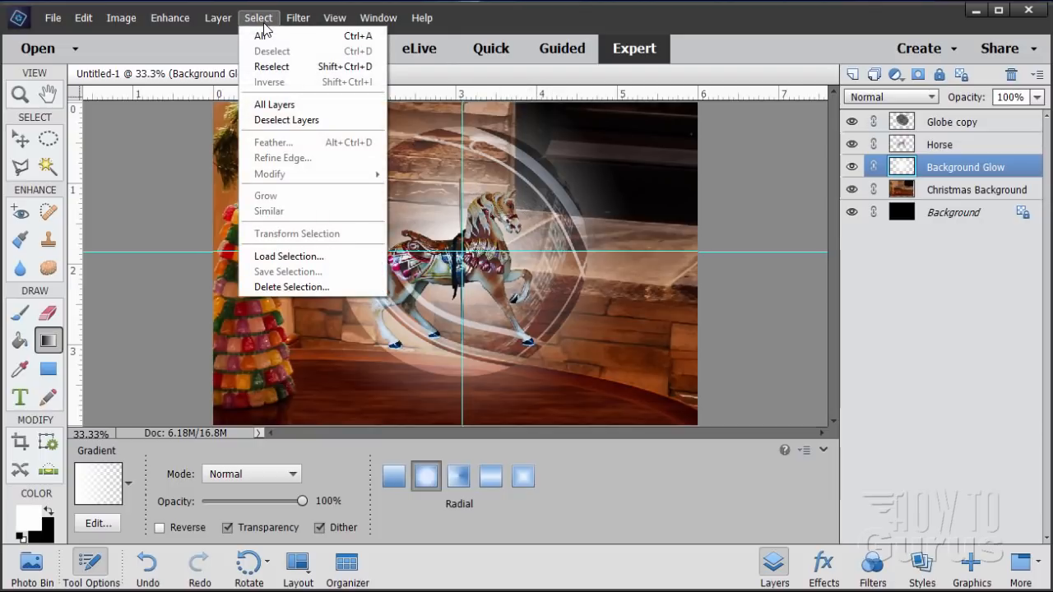
click(287, 256)
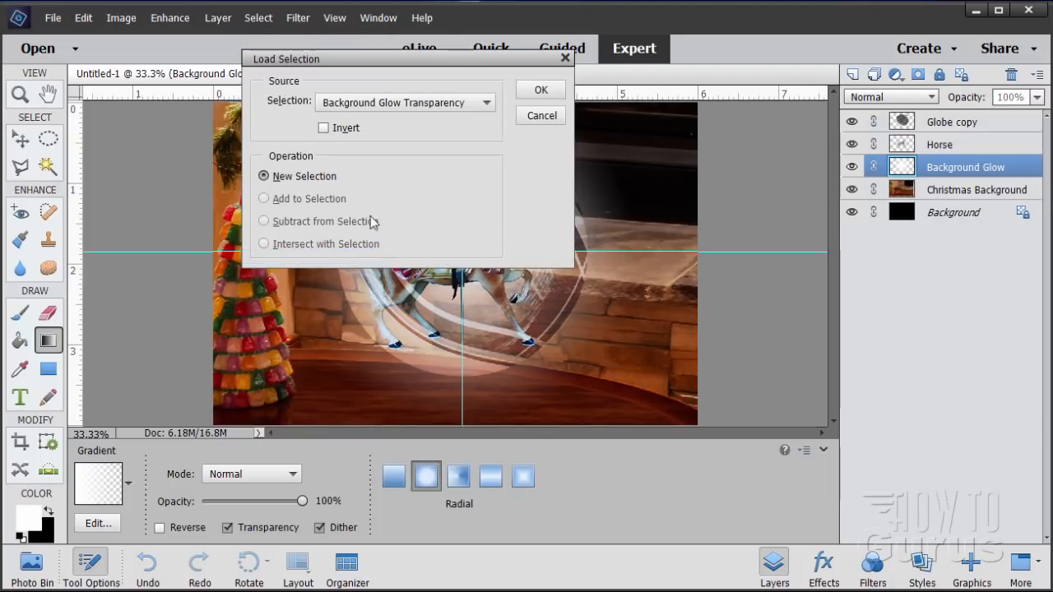
click(386, 101)
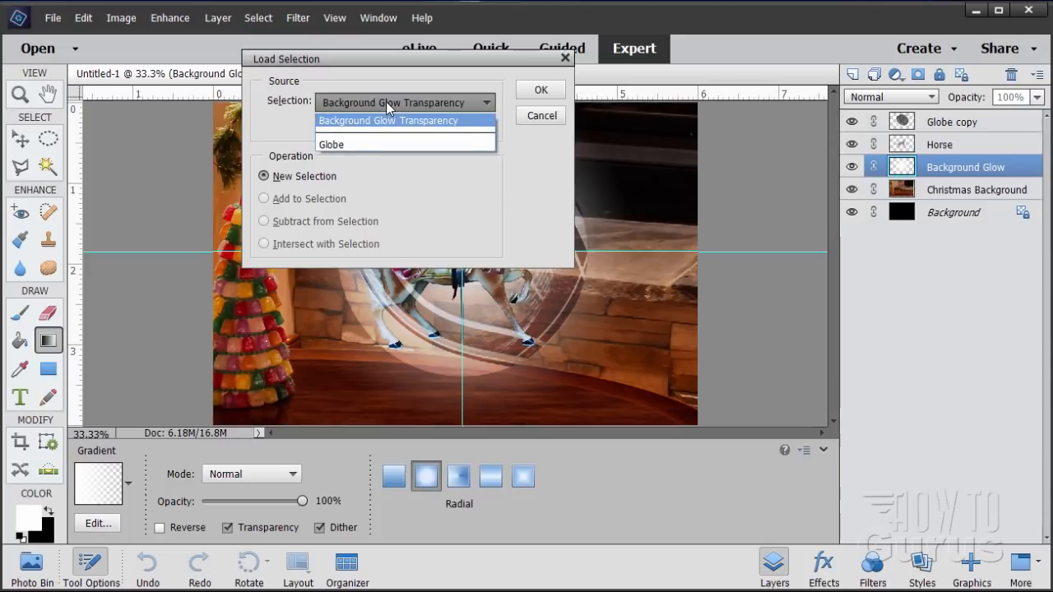
click(358, 143)
click(530, 91)
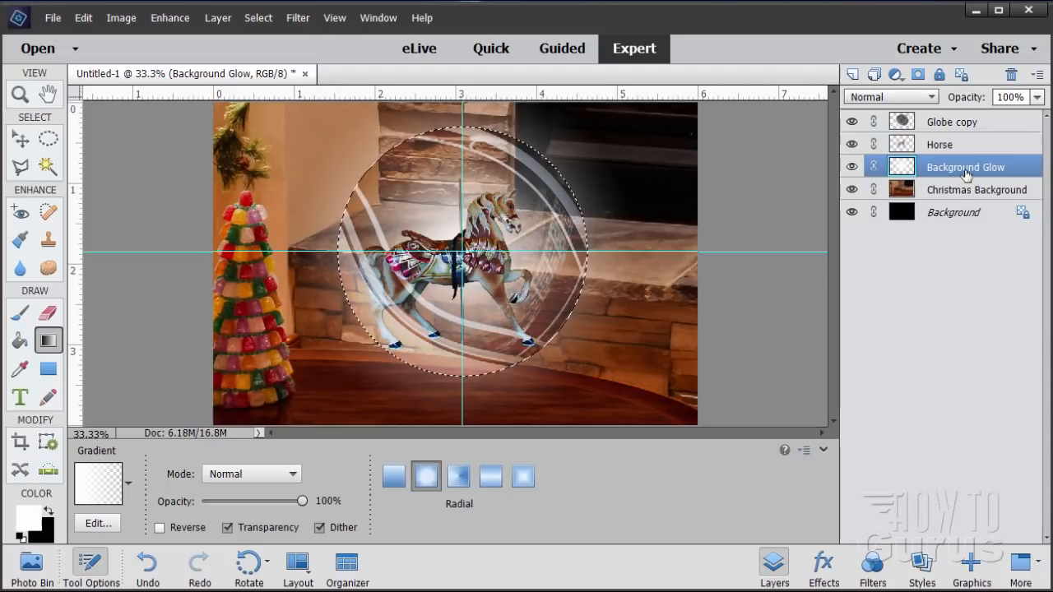
click(918, 74)
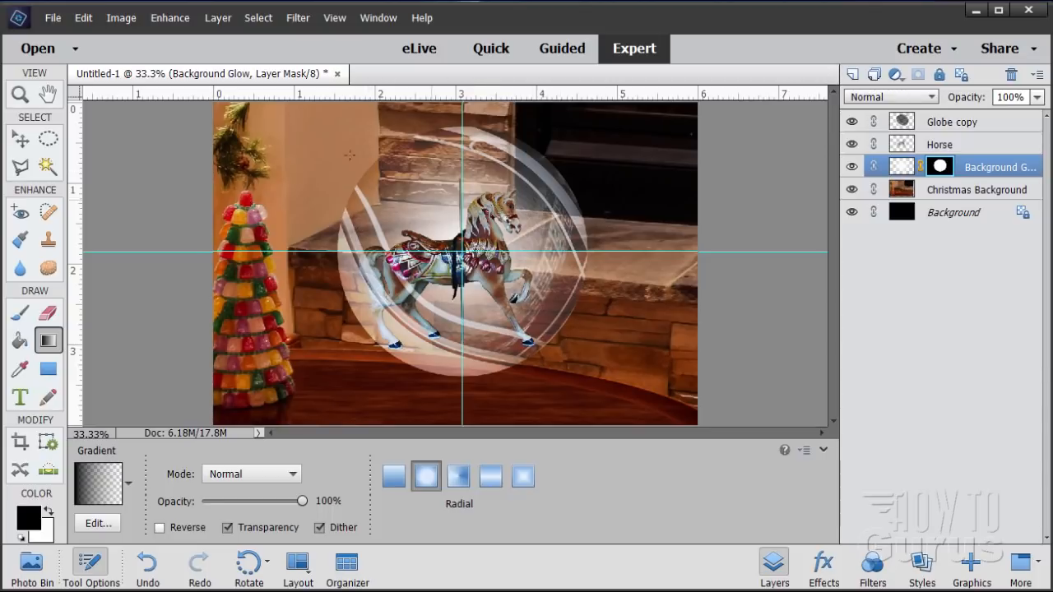
Step: Clear the guides and set the Background Glow layer's opacity to 60%
click(333, 18)
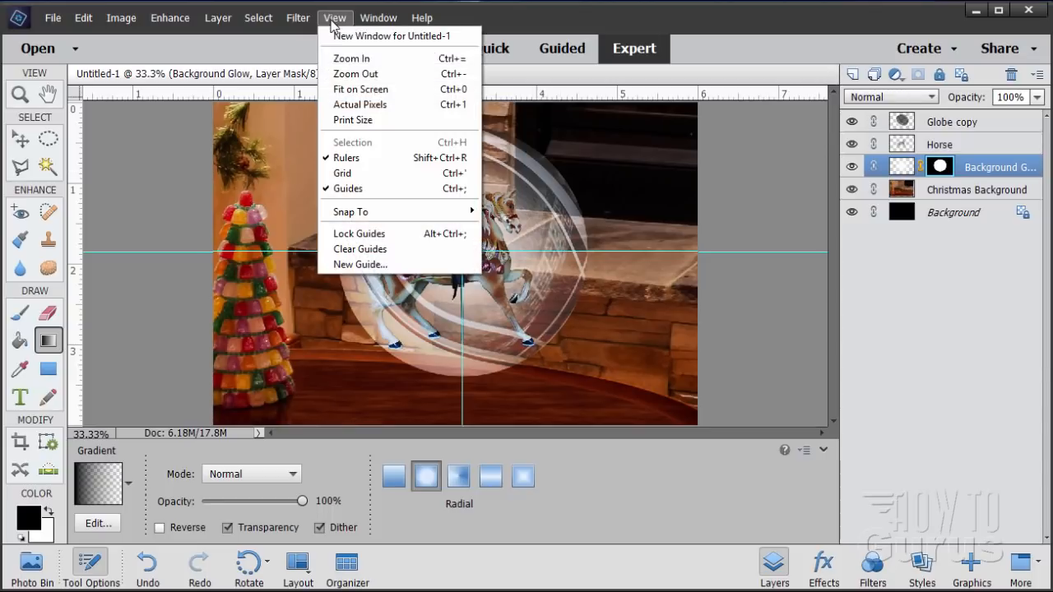
click(363, 250)
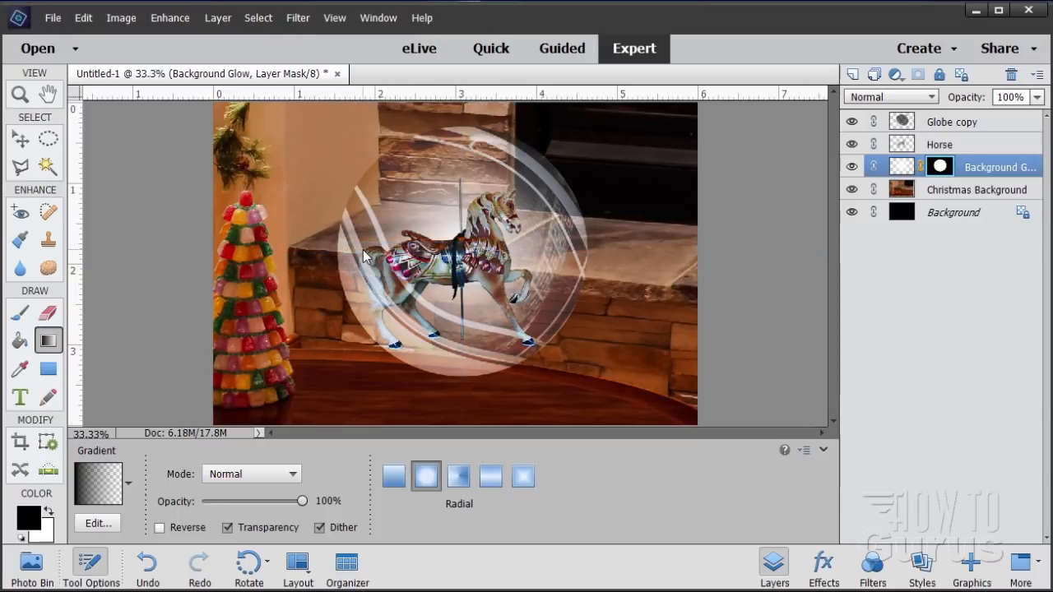
click(21, 143)
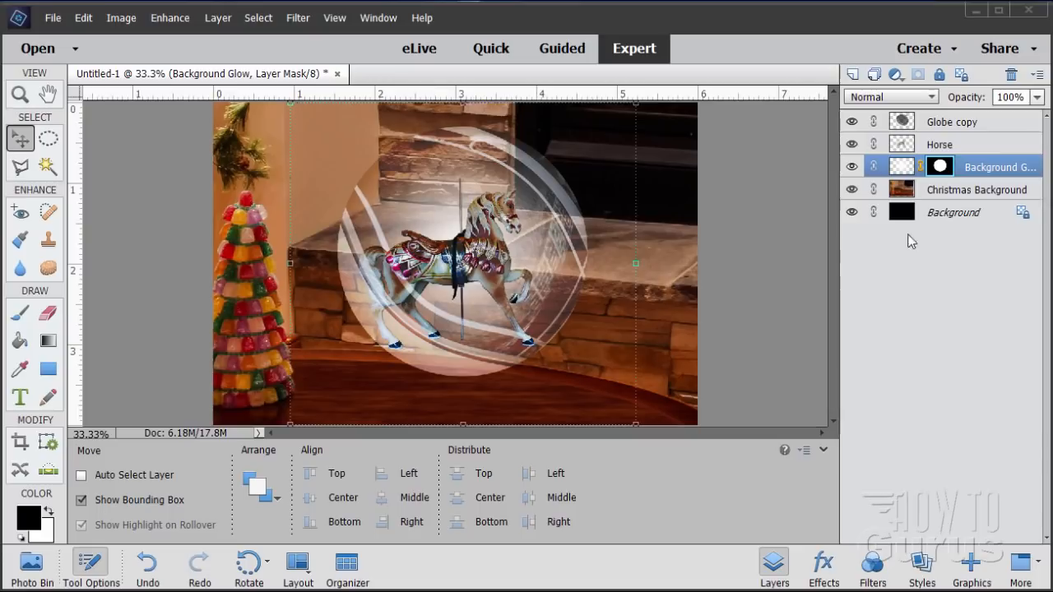
click(1023, 96)
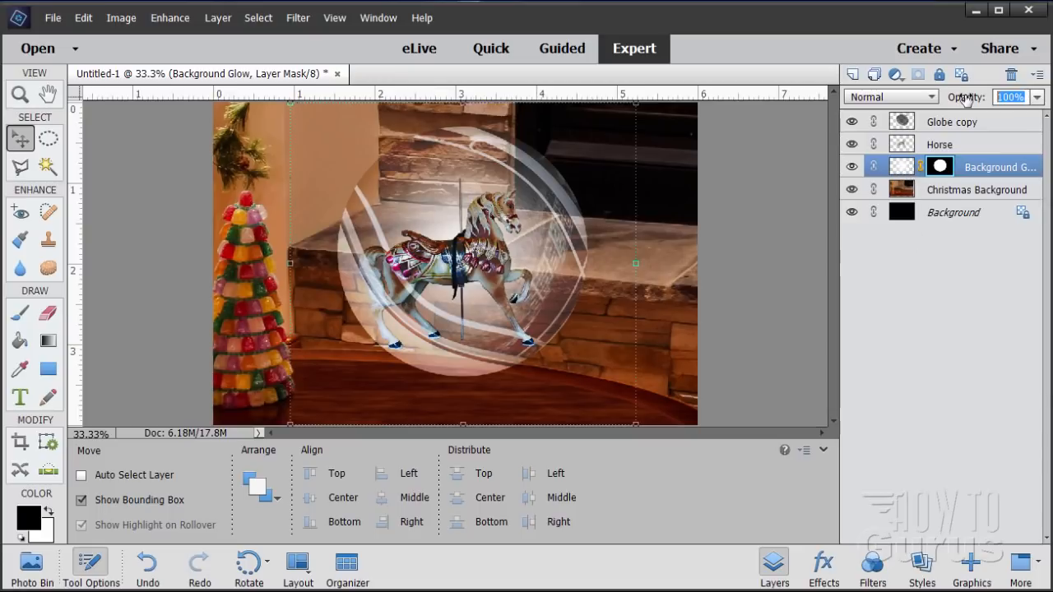
text(60)
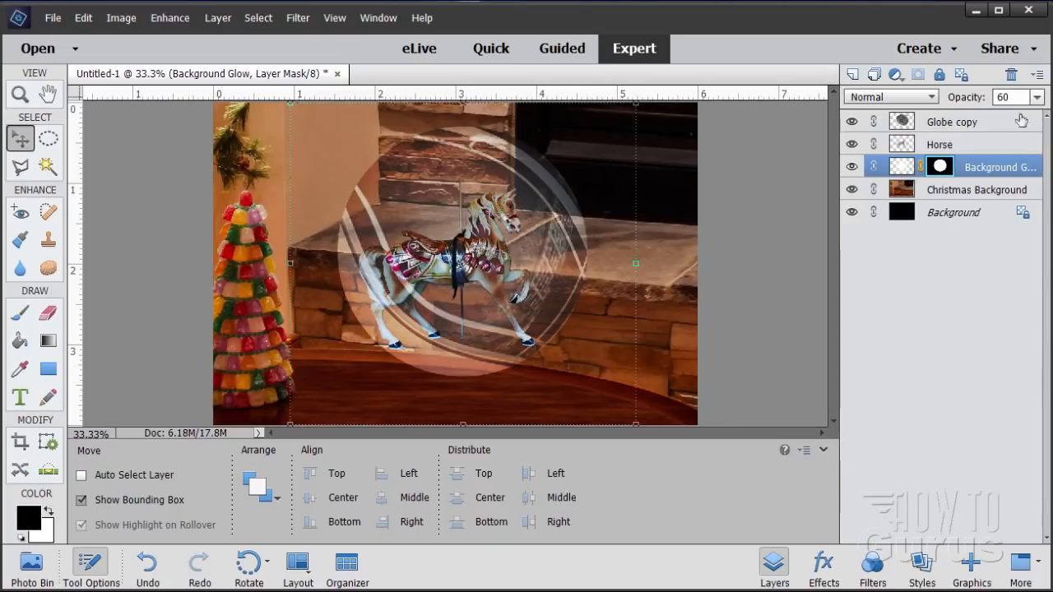
key(Return)
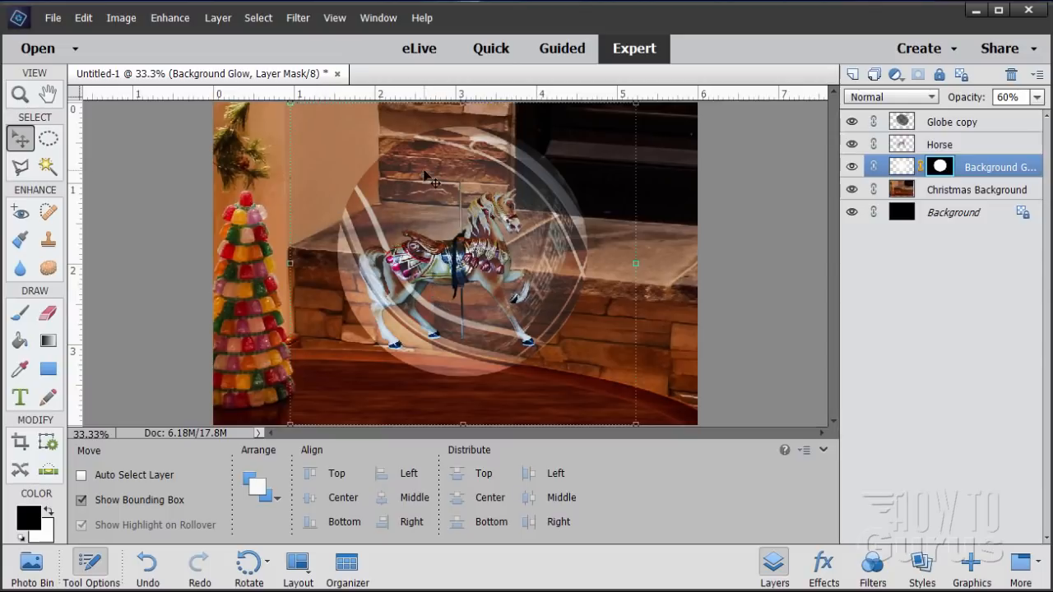
Step: Add a white inner glow to the Globe copy layer with size 60 px and opacity 100%
click(936, 128)
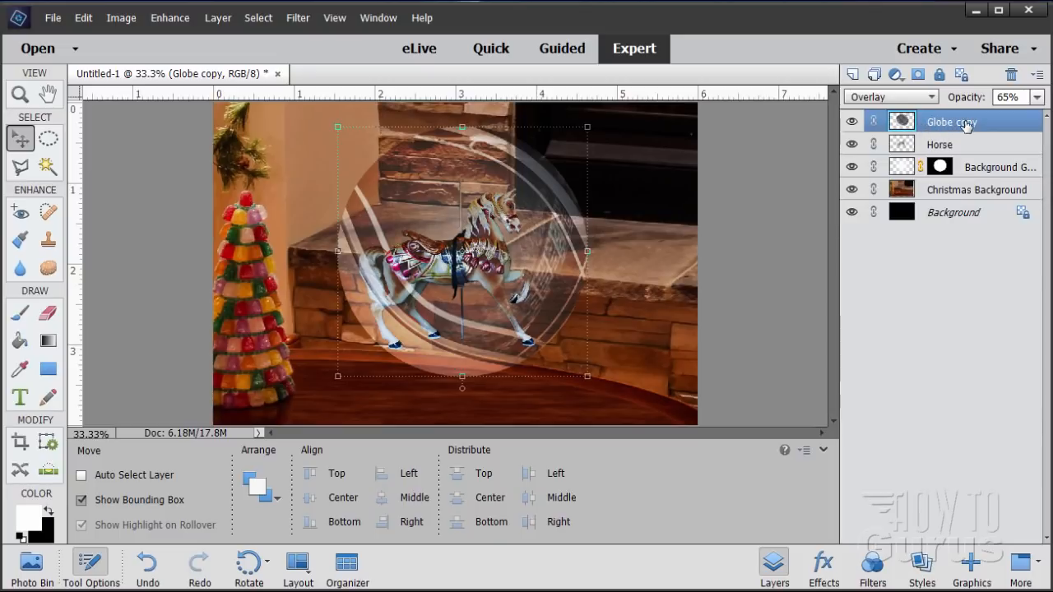
click(218, 17)
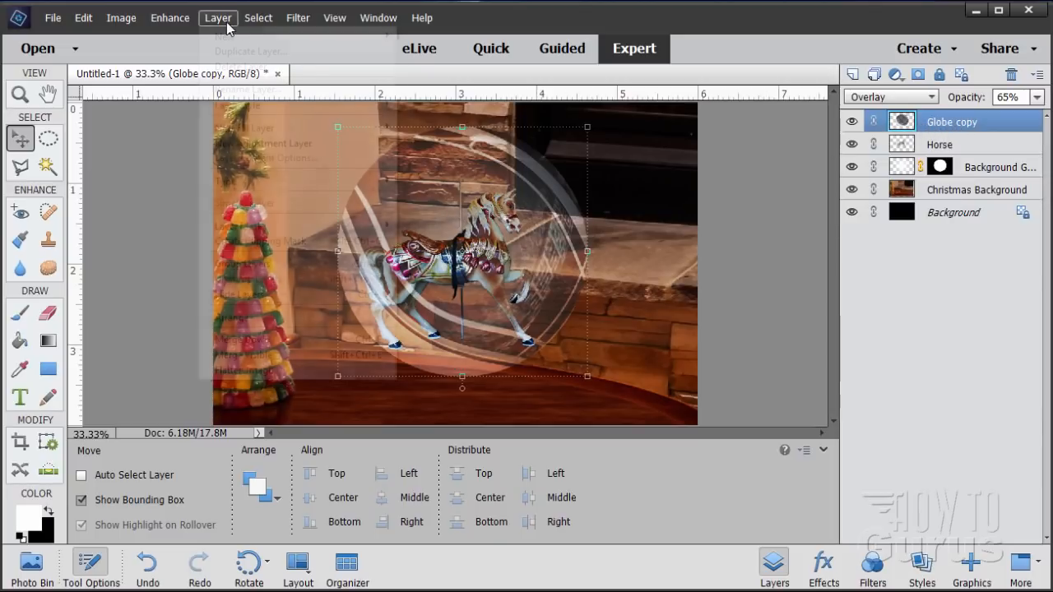
mouse_move(246, 107)
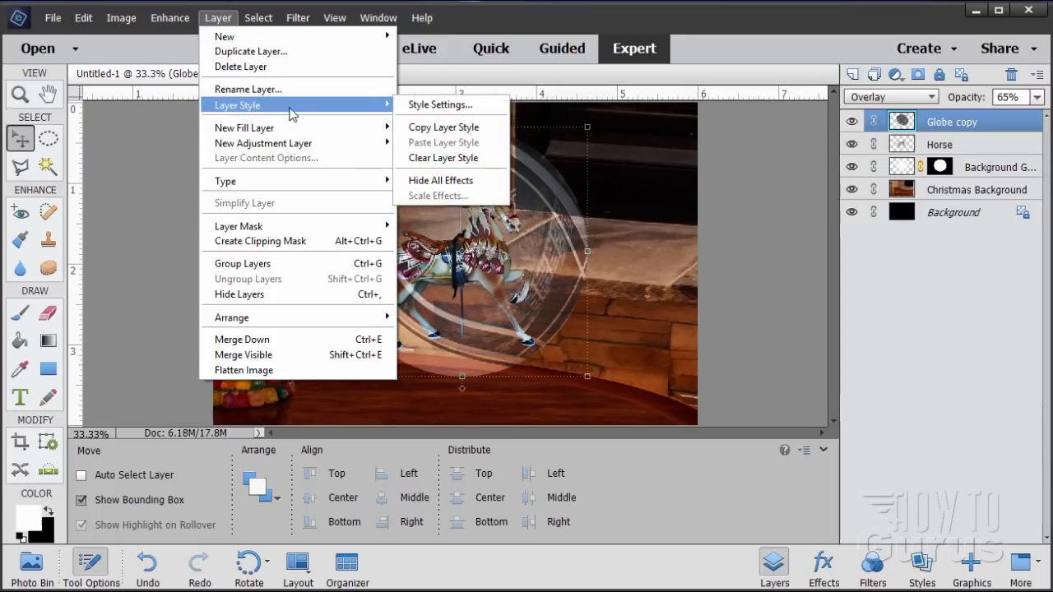
click(429, 105)
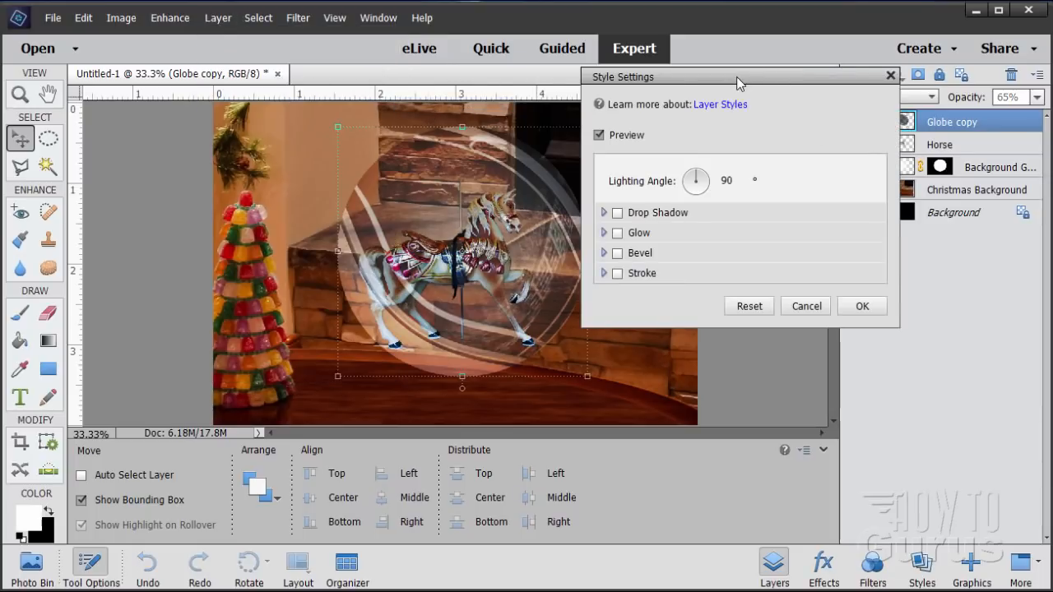
drag(737, 79, 782, 222)
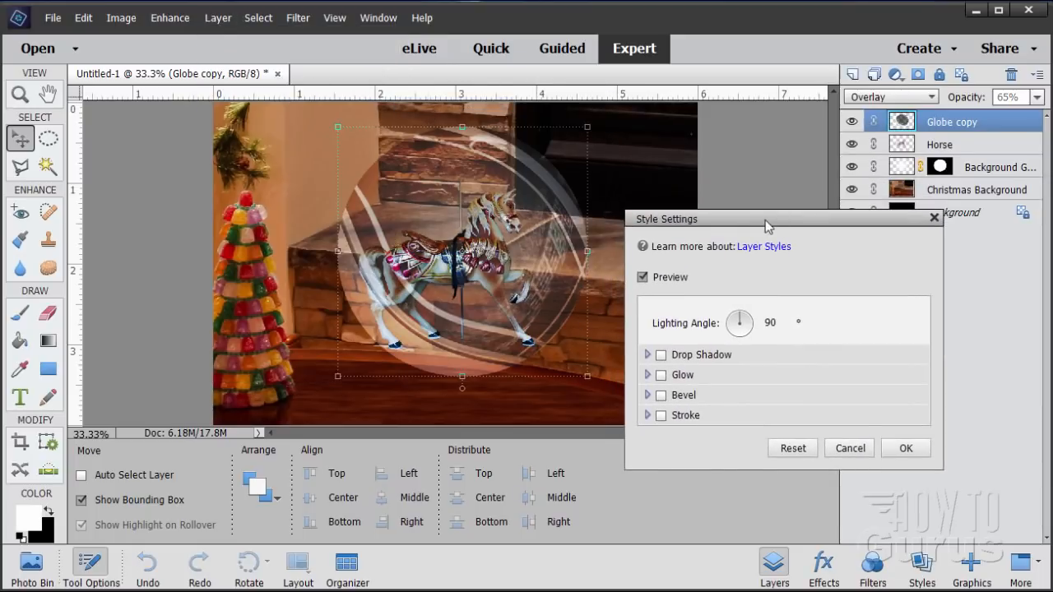
click(662, 376)
click(650, 399)
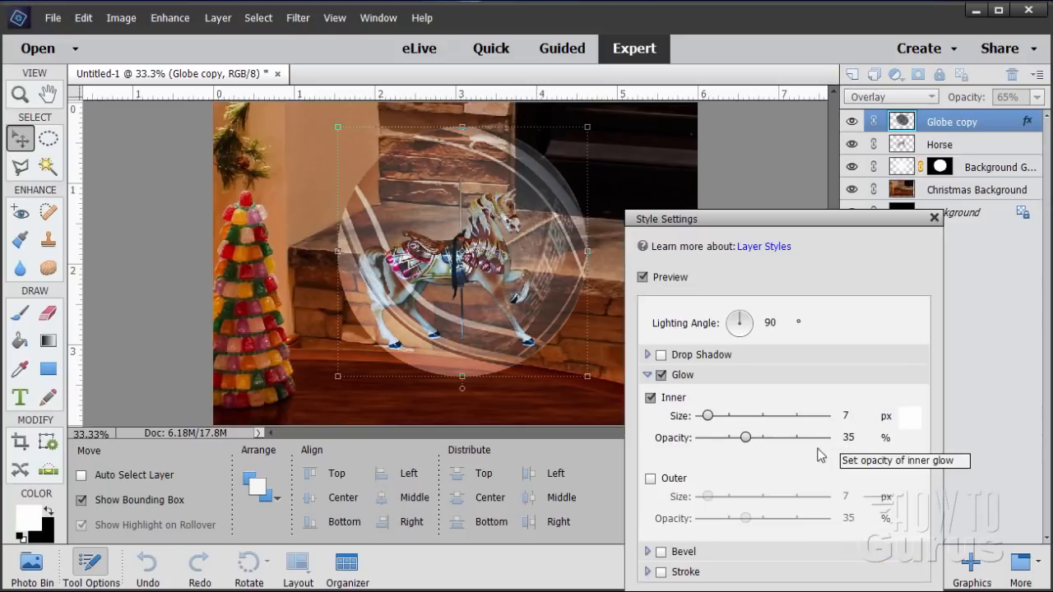
click(852, 416)
text(60)
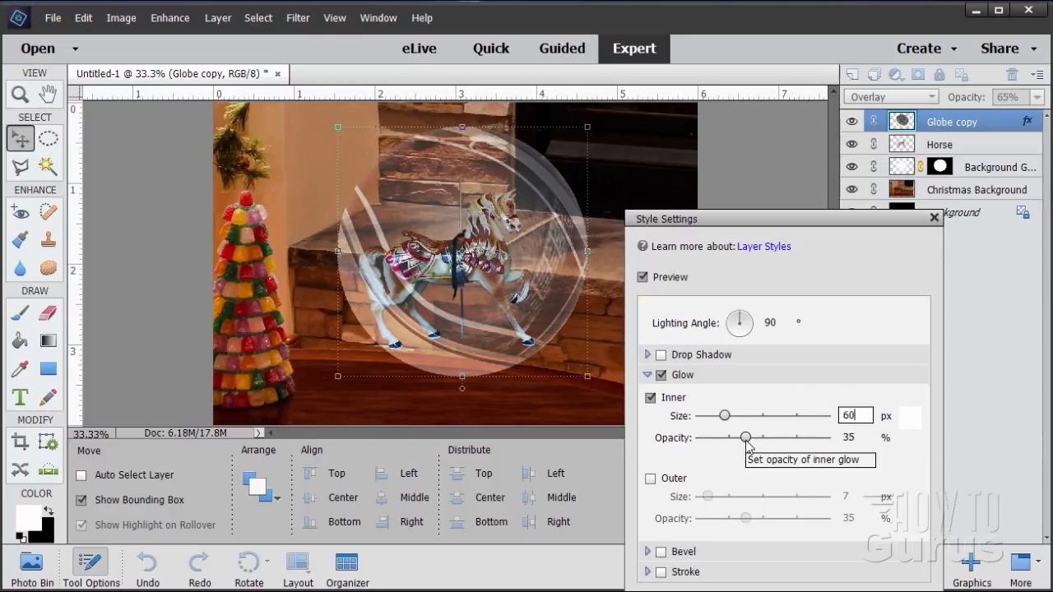
key(Tab)
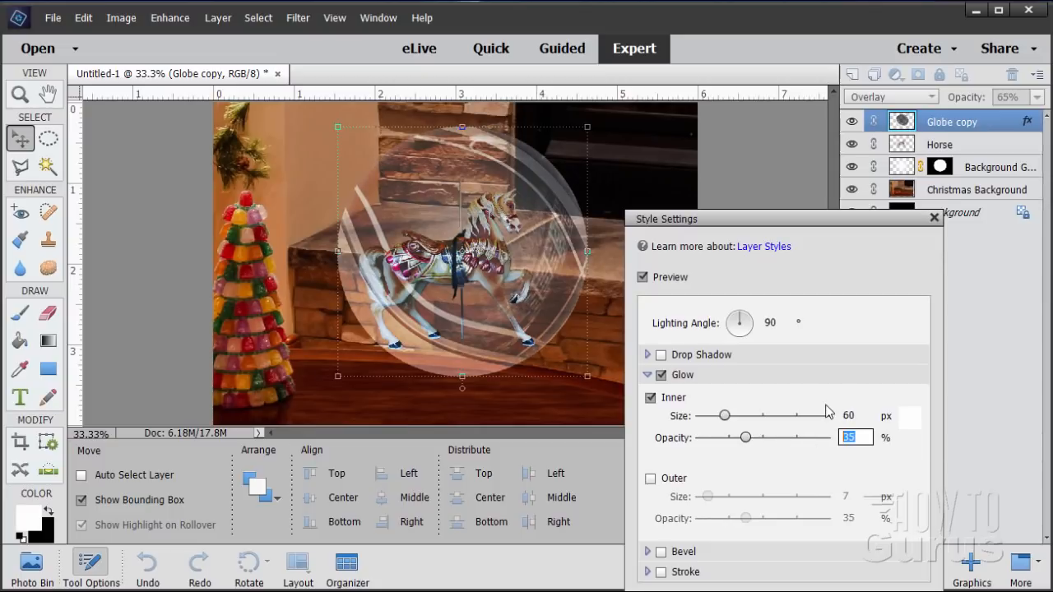
text(100)
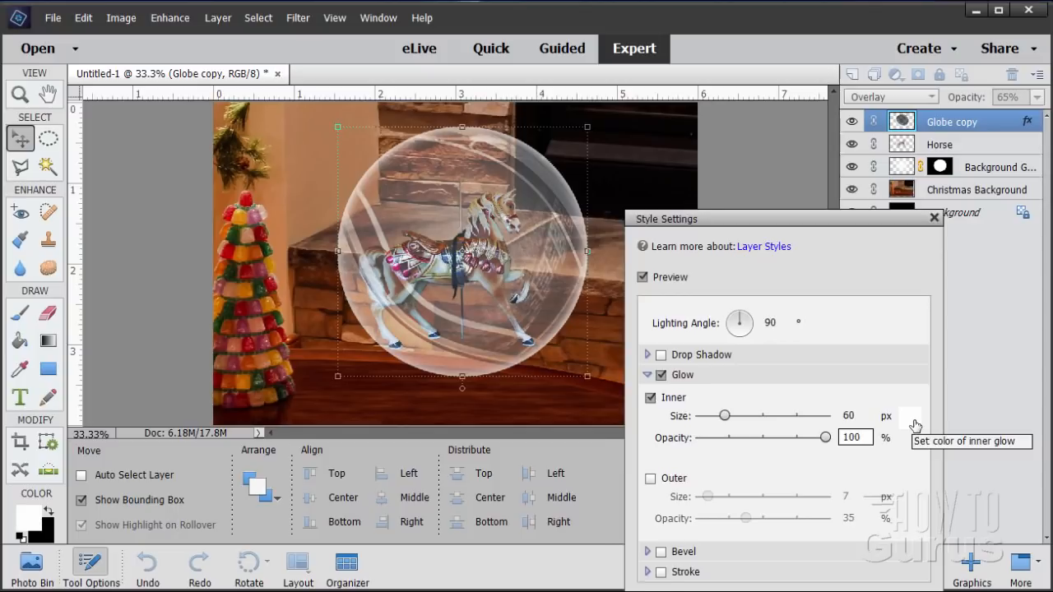
drag(753, 221, 704, 96)
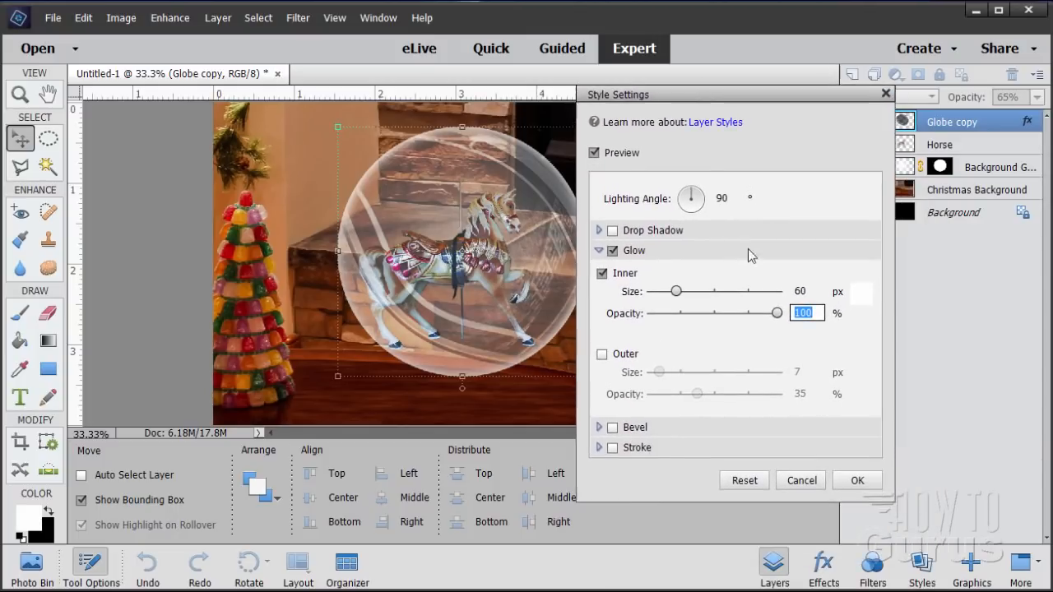
click(860, 482)
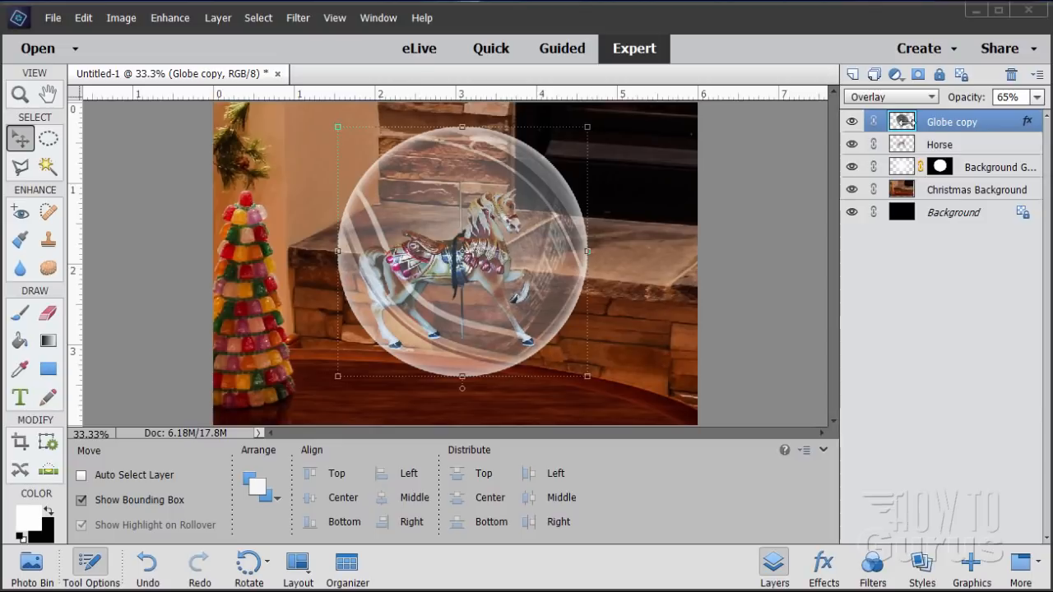
Step: Apply a Gaussian Blur with an 8-pixel radius to the Globe copy layer
click(298, 19)
mouse_move(334, 128)
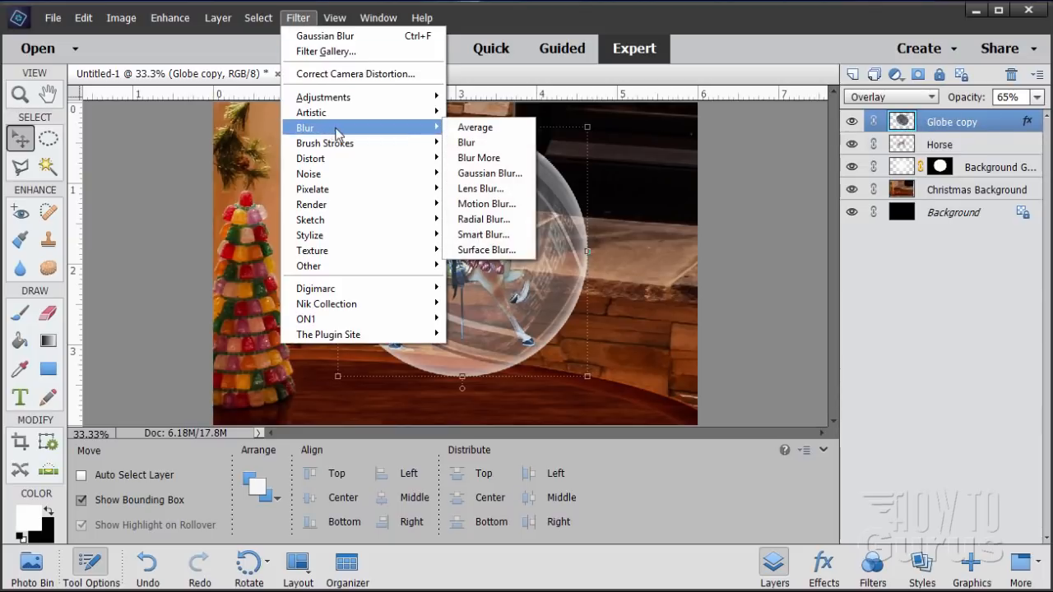
click(512, 174)
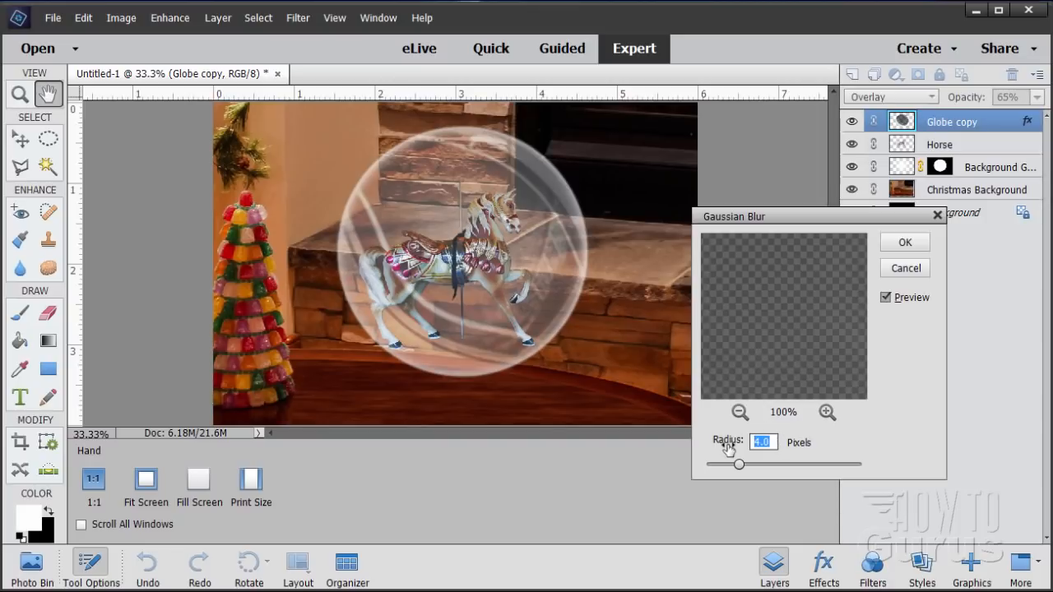
text(8)
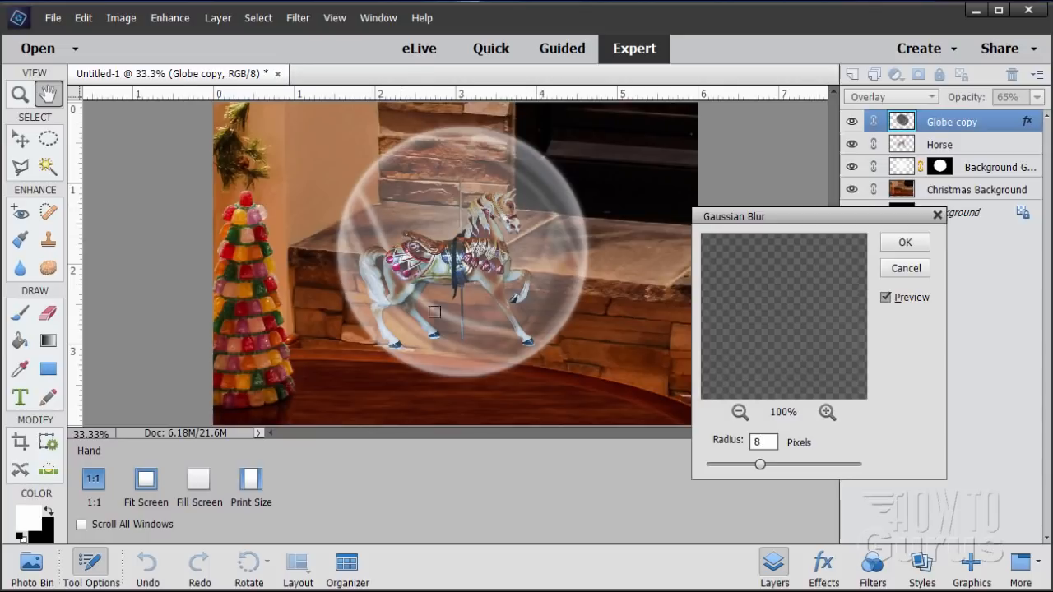
click(905, 242)
key(v)
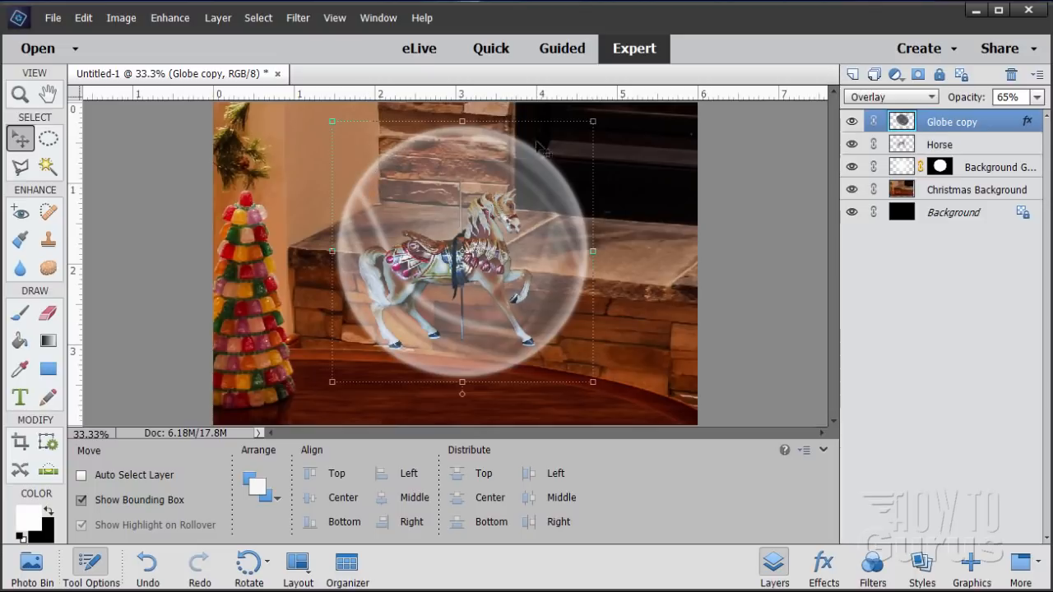
Step: Copy the Background Glow layer's mask onto the Globe copy layer
click(941, 169)
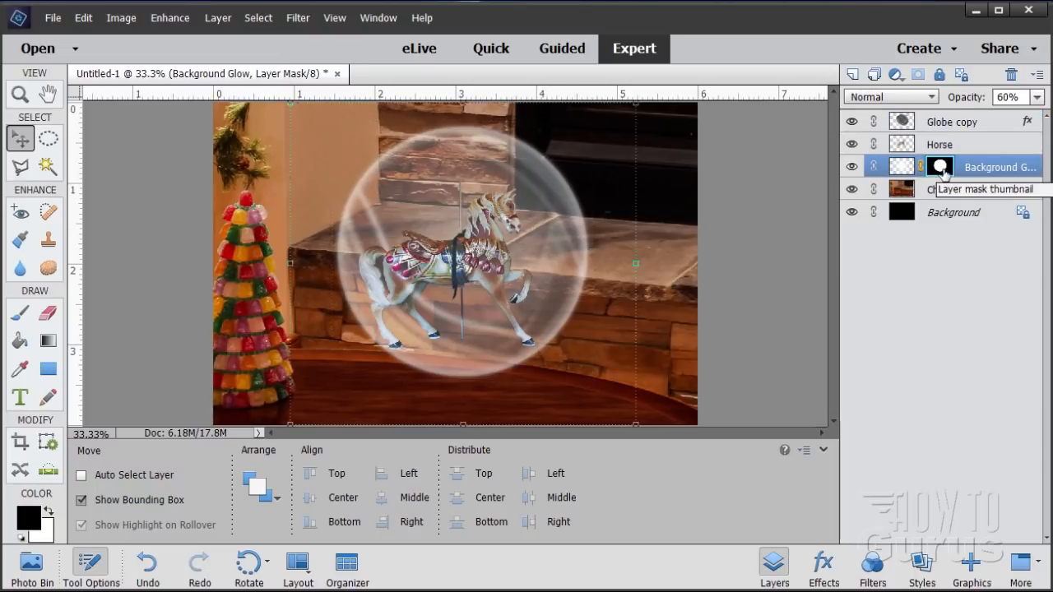
key(alt)
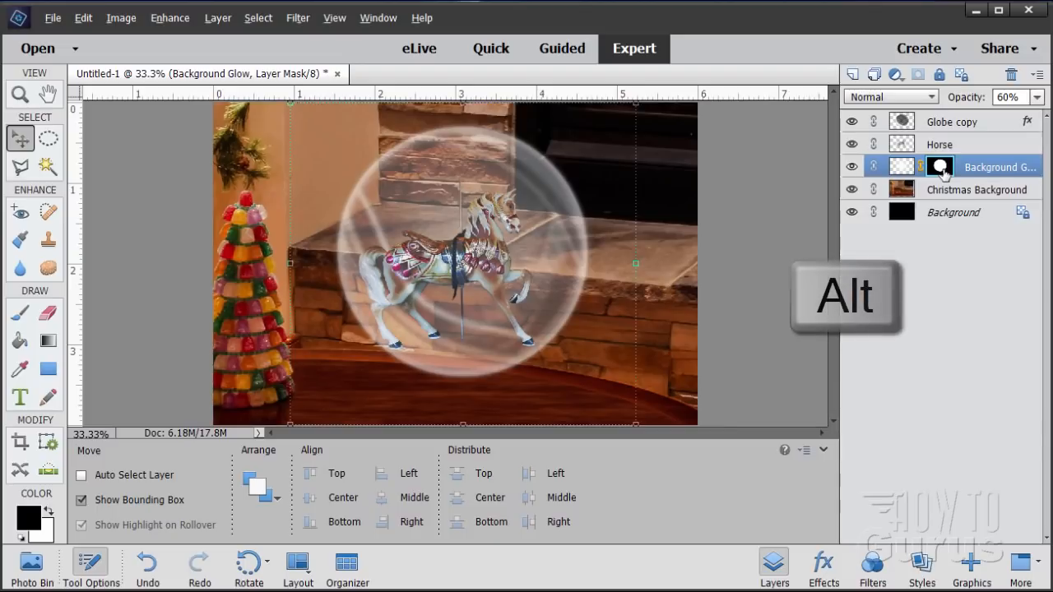
drag(943, 171, 942, 124)
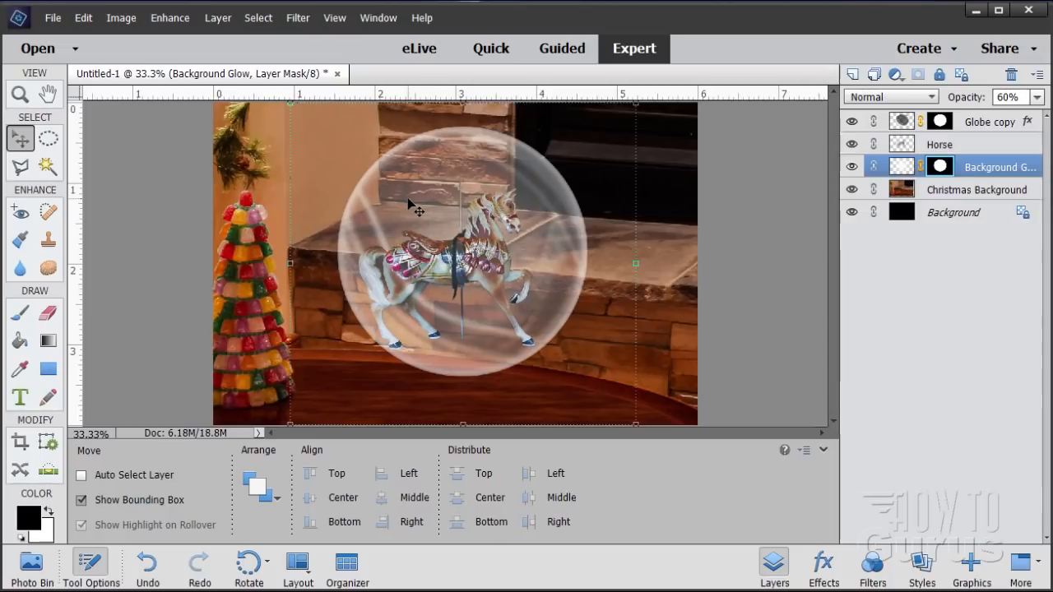
Step: Add a new layer above Globe copy and fill it with black
click(976, 125)
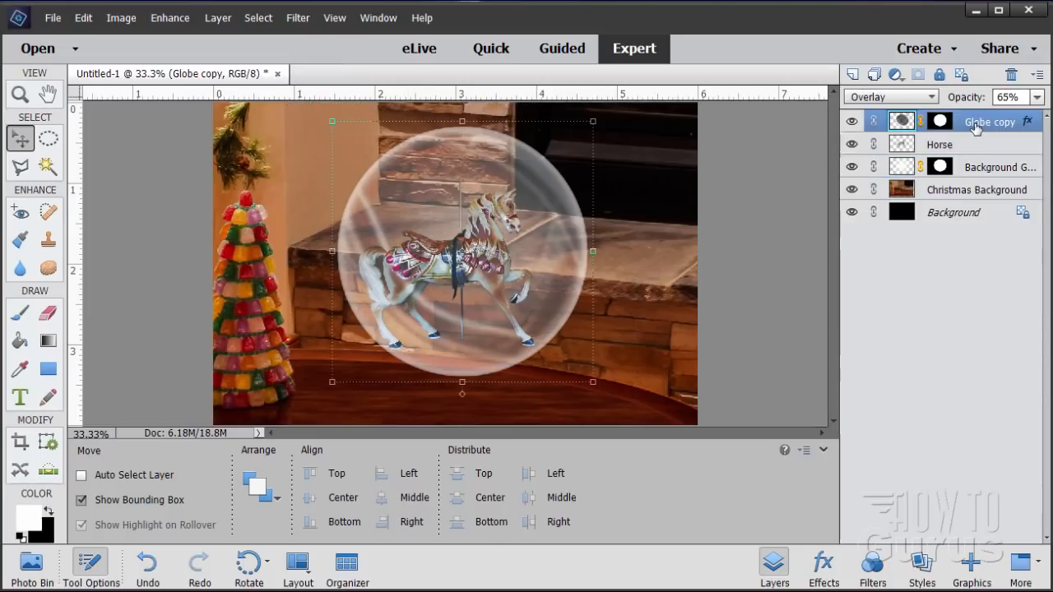
click(851, 75)
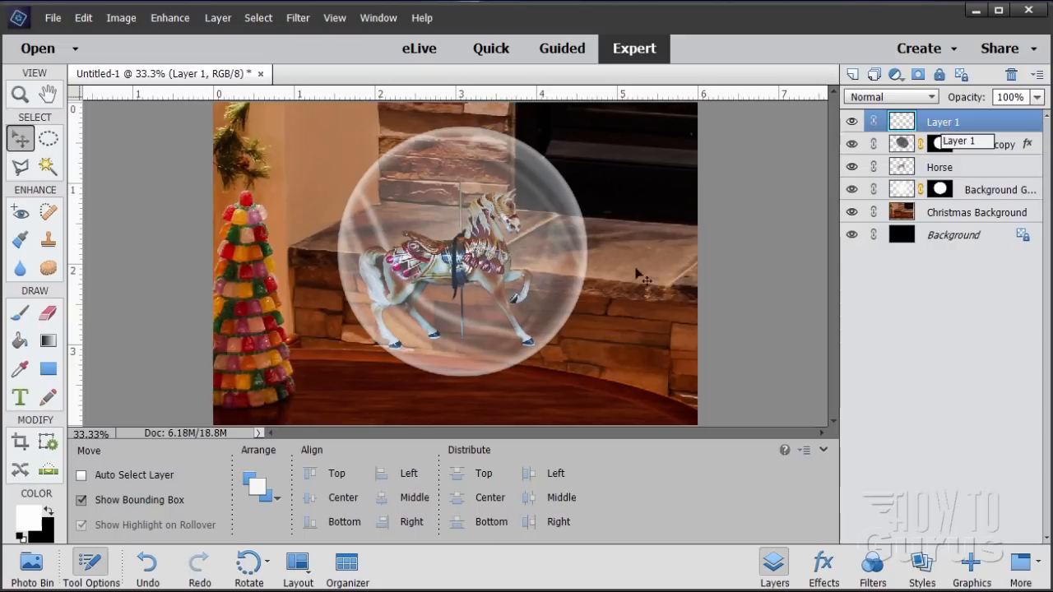
click(50, 511)
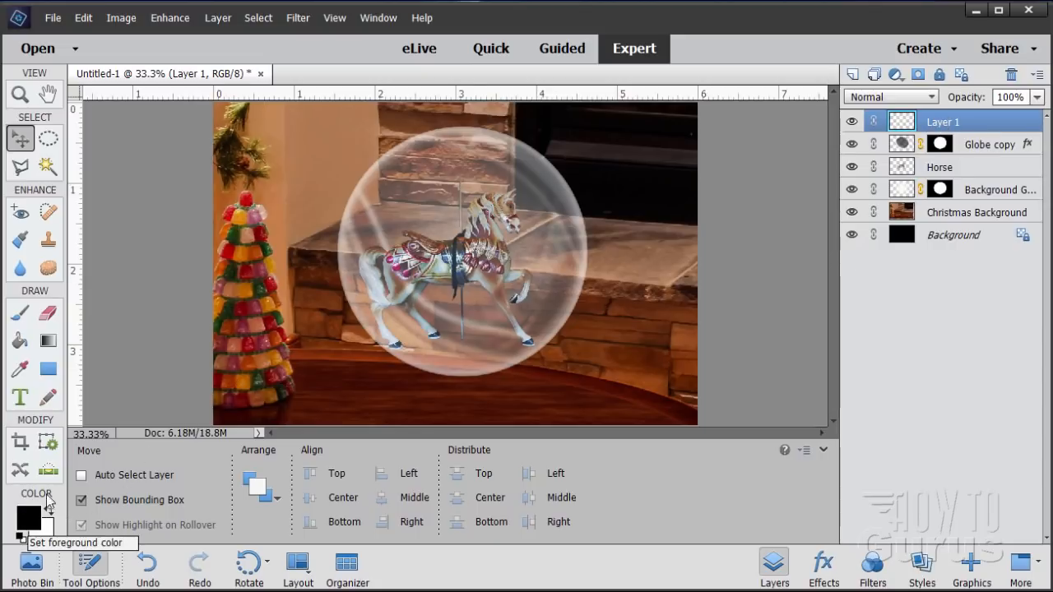
click(19, 339)
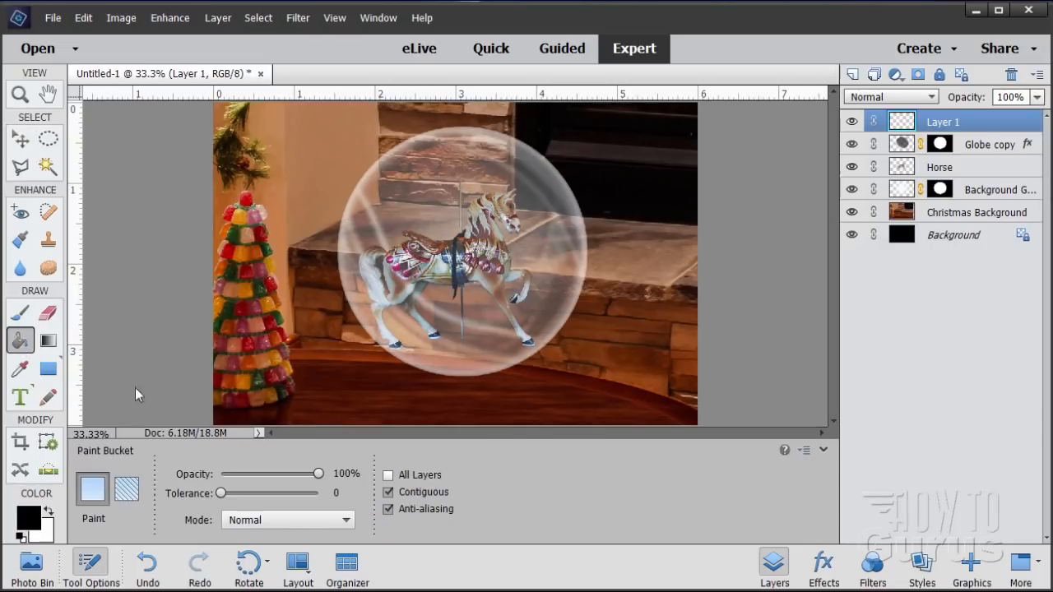
click(301, 383)
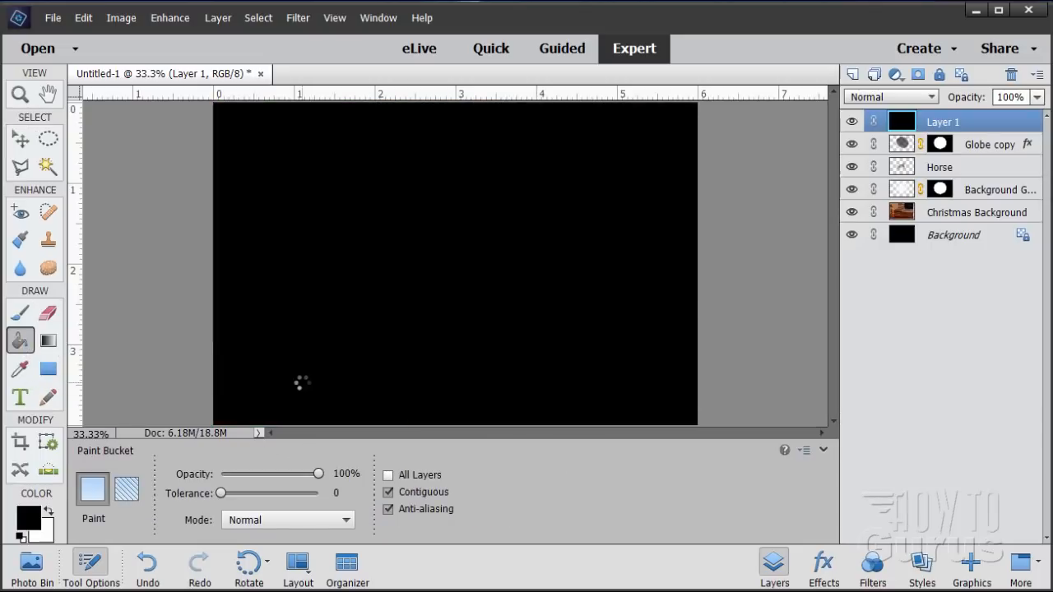
click(27, 145)
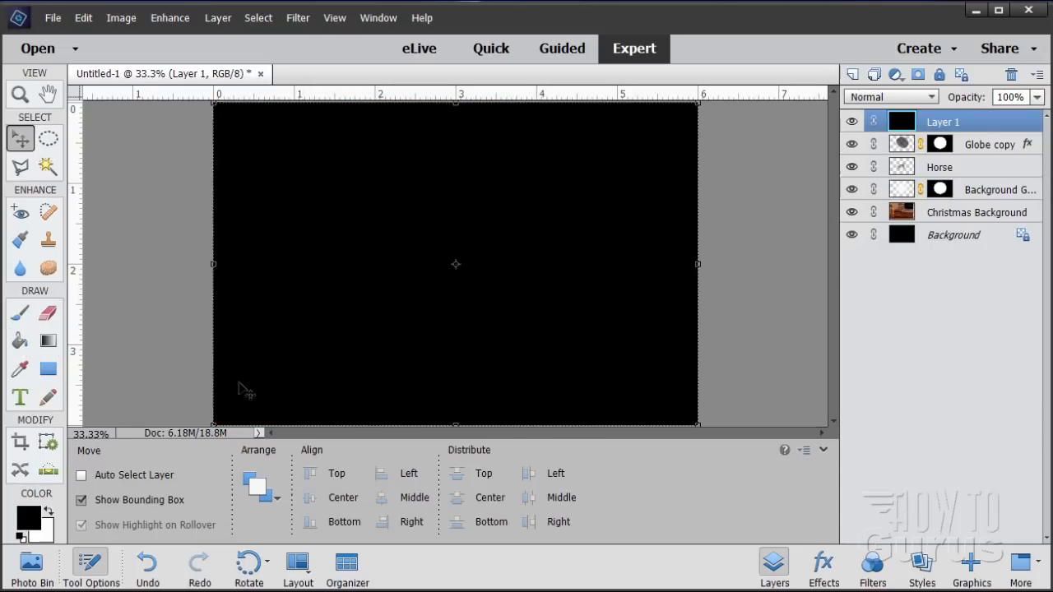
Step: Render a 105mm Prime lens flare at 100% brightness on the black layer
click(299, 20)
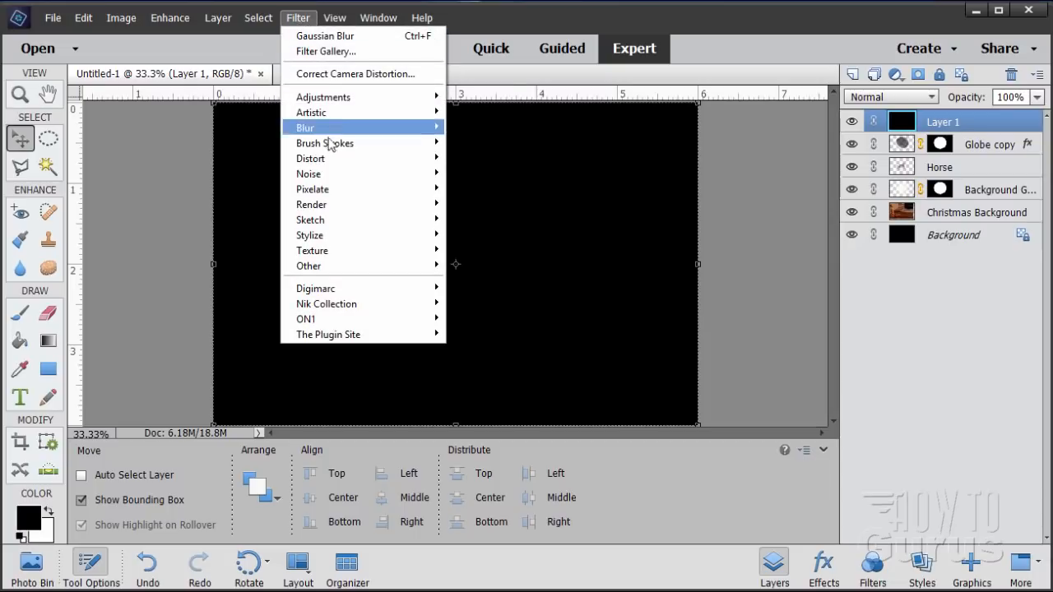
mouse_move(342, 208)
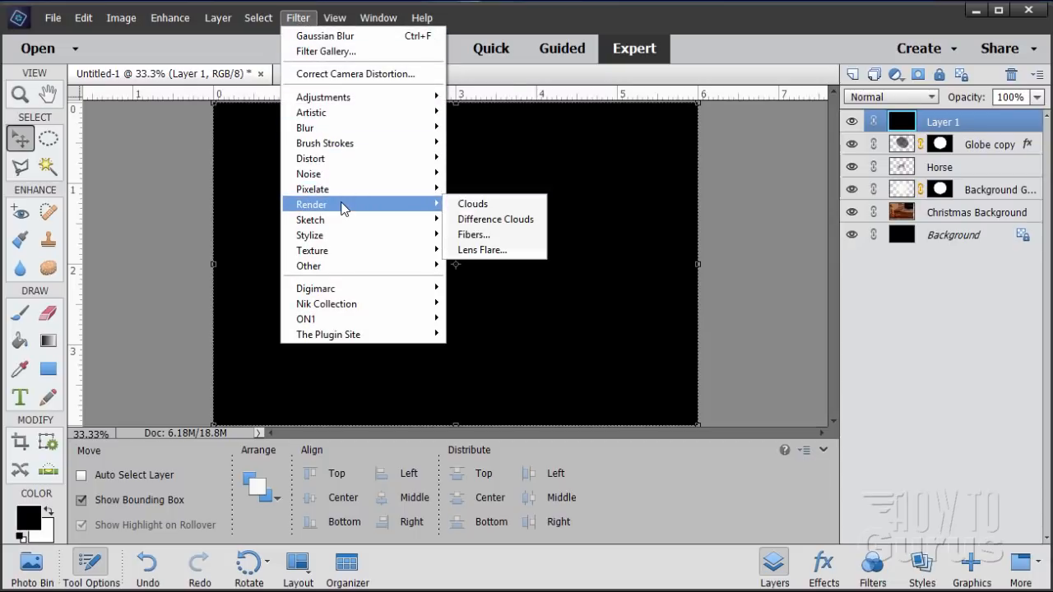
click(492, 247)
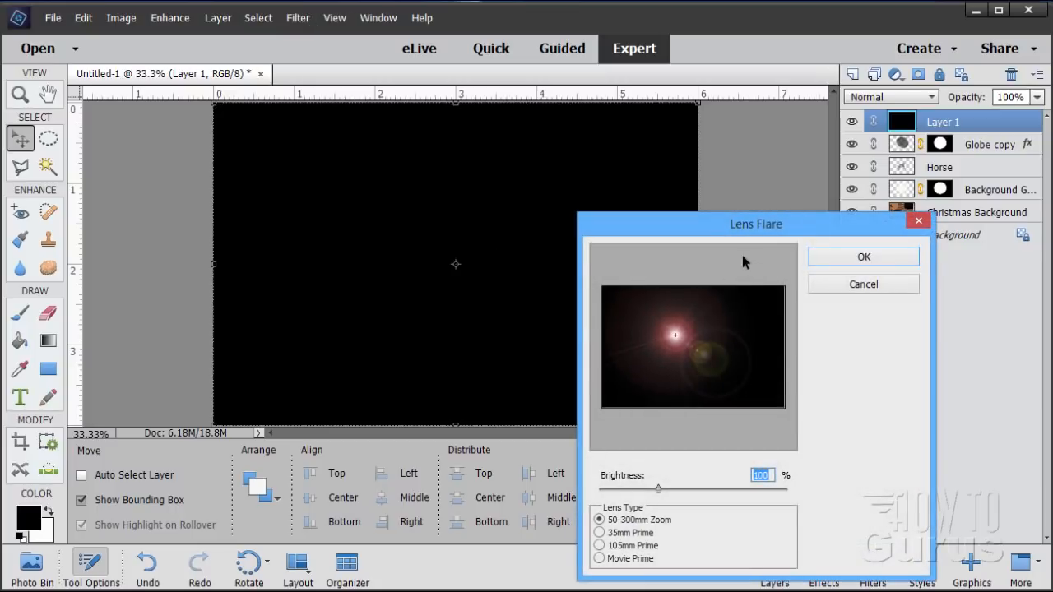
drag(729, 232, 656, 210)
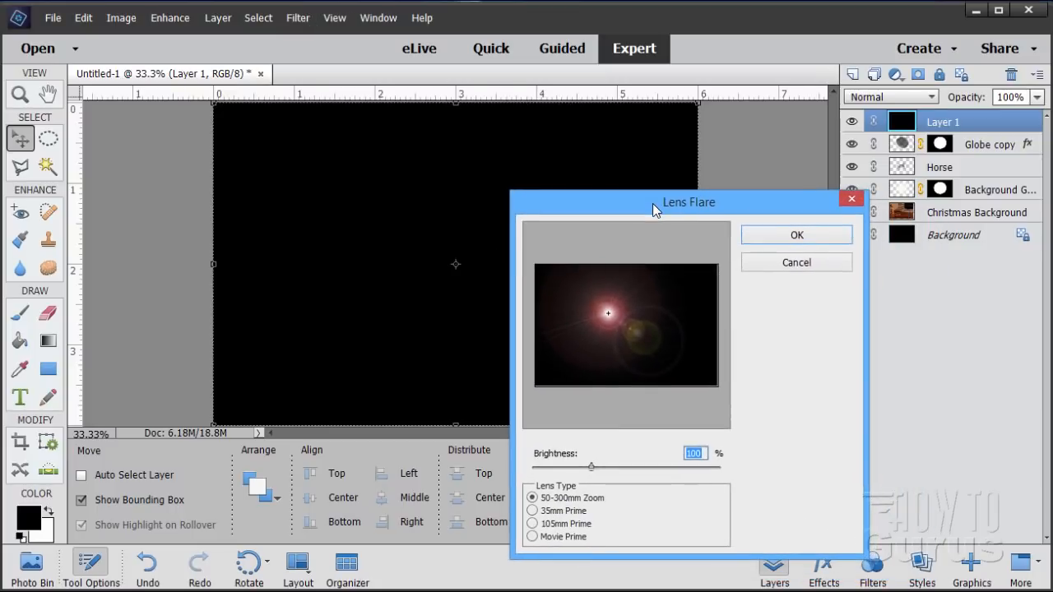
click(536, 525)
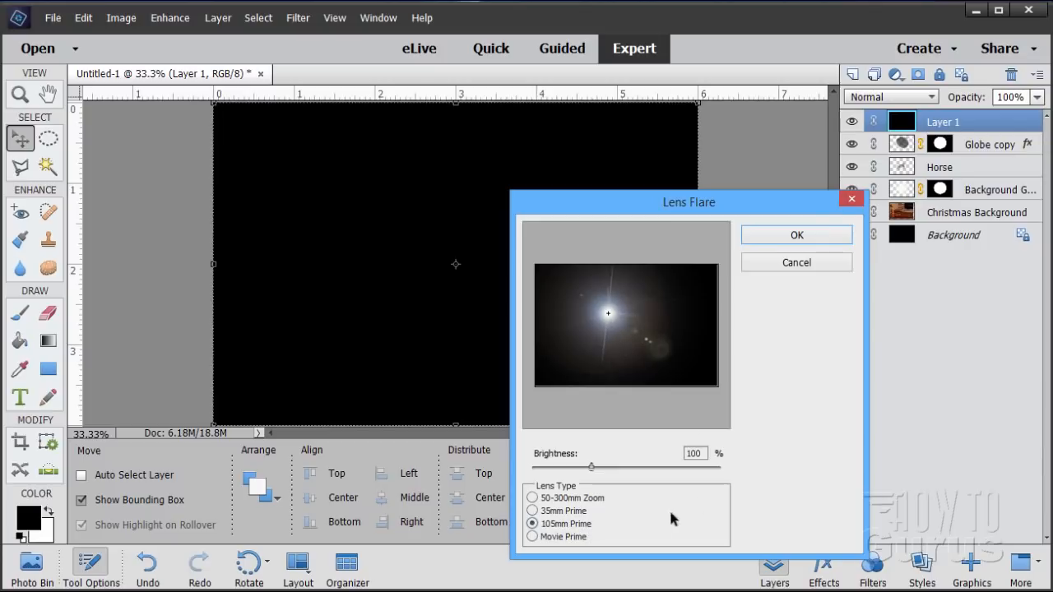
click(784, 238)
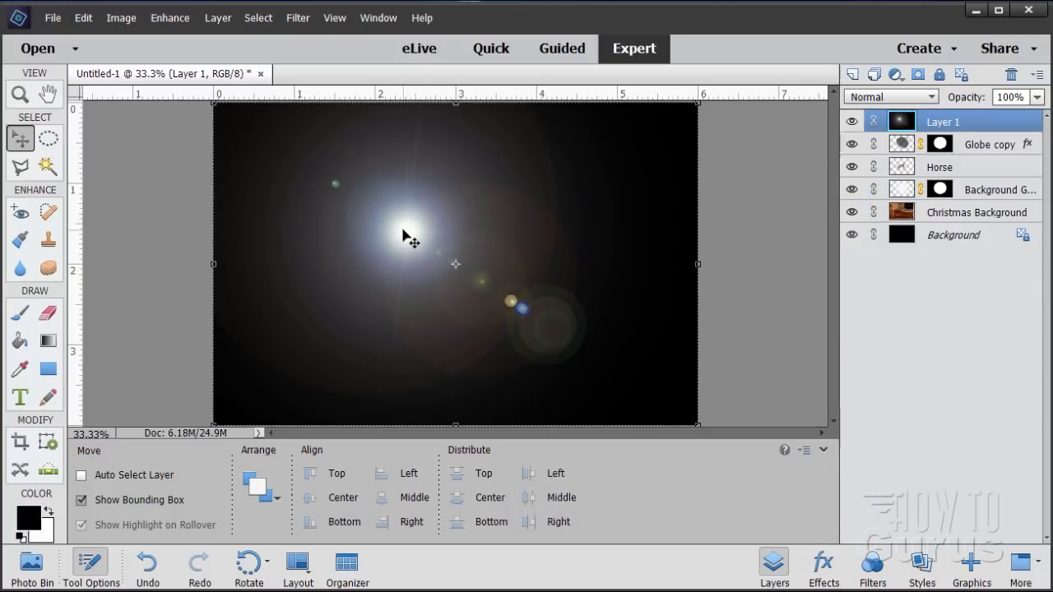
Step: Set the lens flare layer's blend mode to Overlay and move the flare up to just above the horse's saddle
click(890, 96)
click(872, 294)
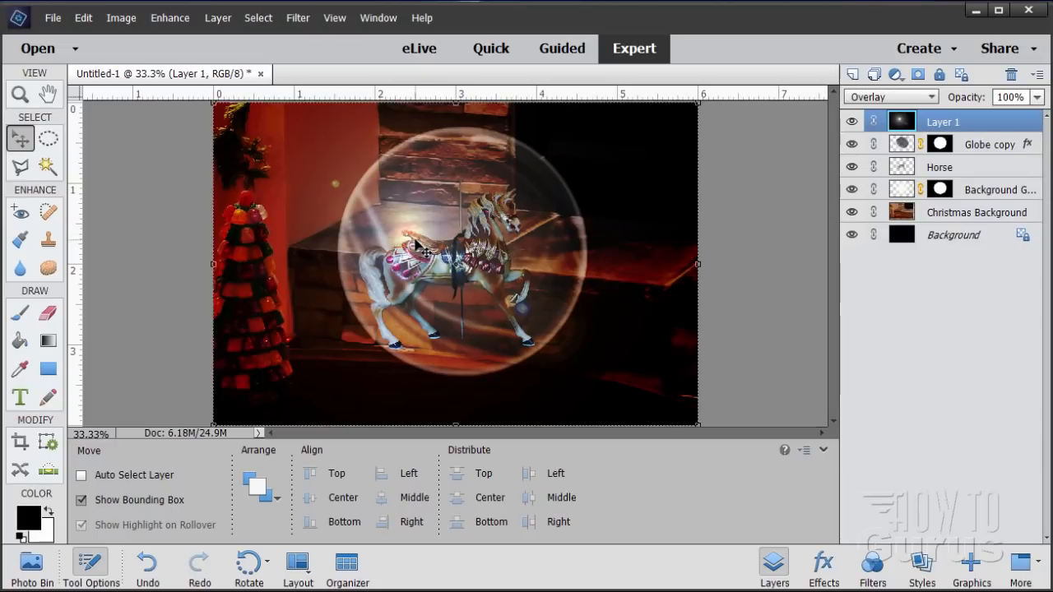
drag(408, 241, 419, 206)
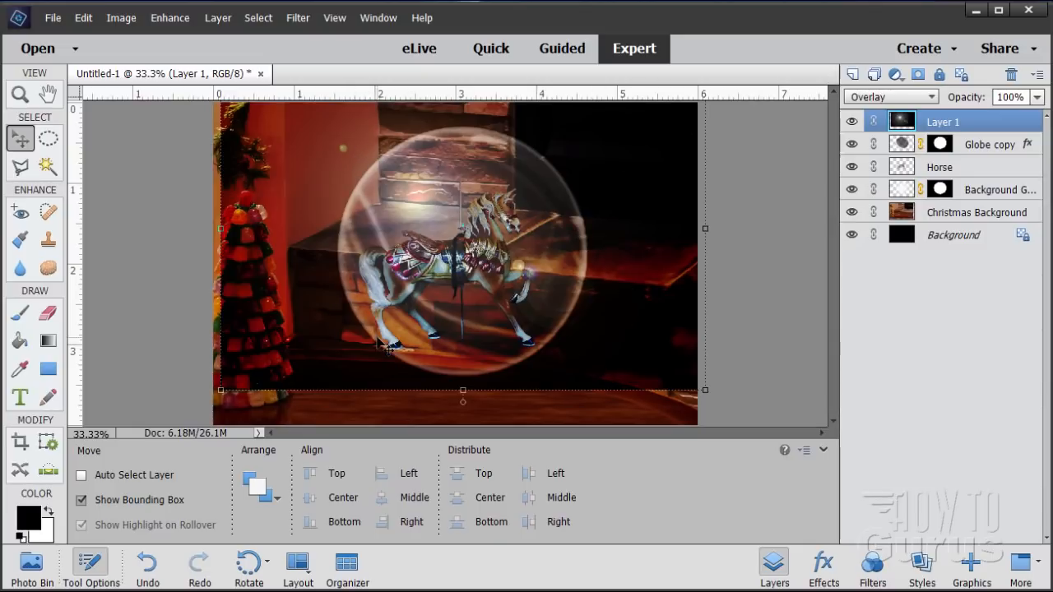
Step: Copy the Globe copy layer's mask onto the lens flare layer
click(938, 145)
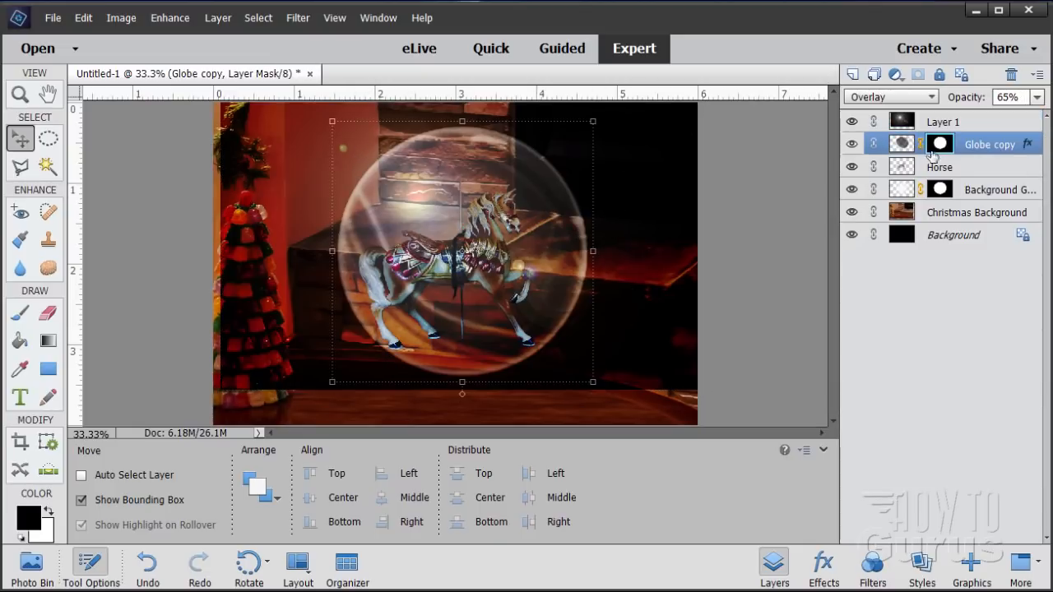
key(alt)
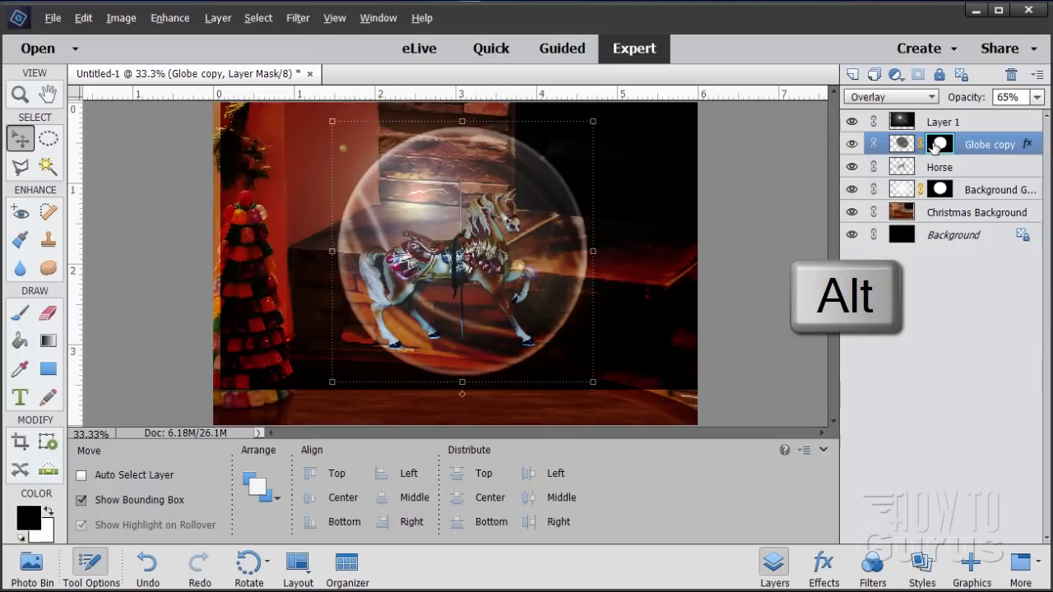
drag(935, 146, 937, 123)
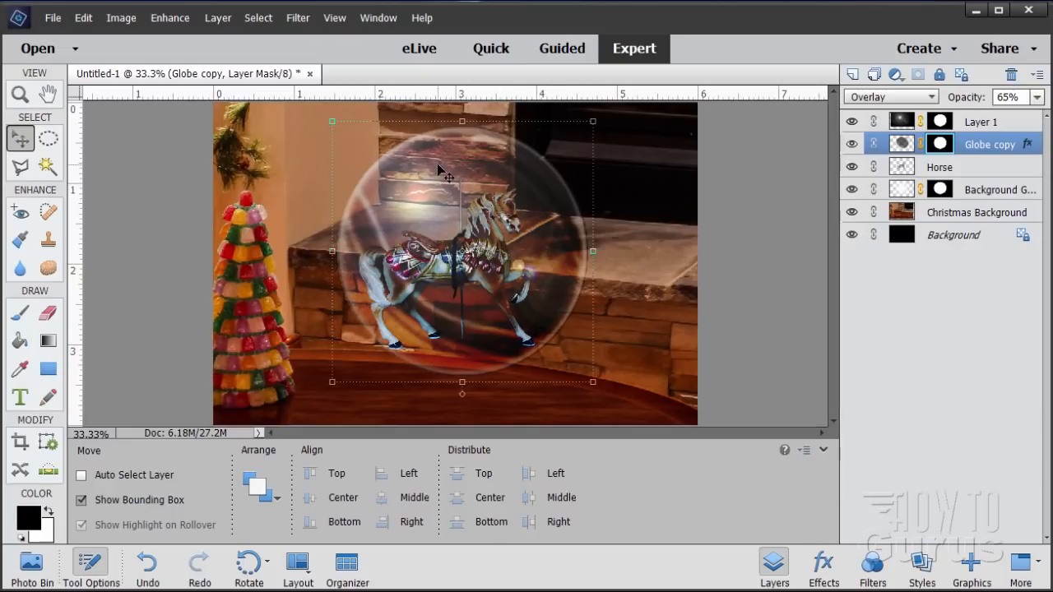
Step: Reduce the lens flare layer's opacity to 65%
click(913, 122)
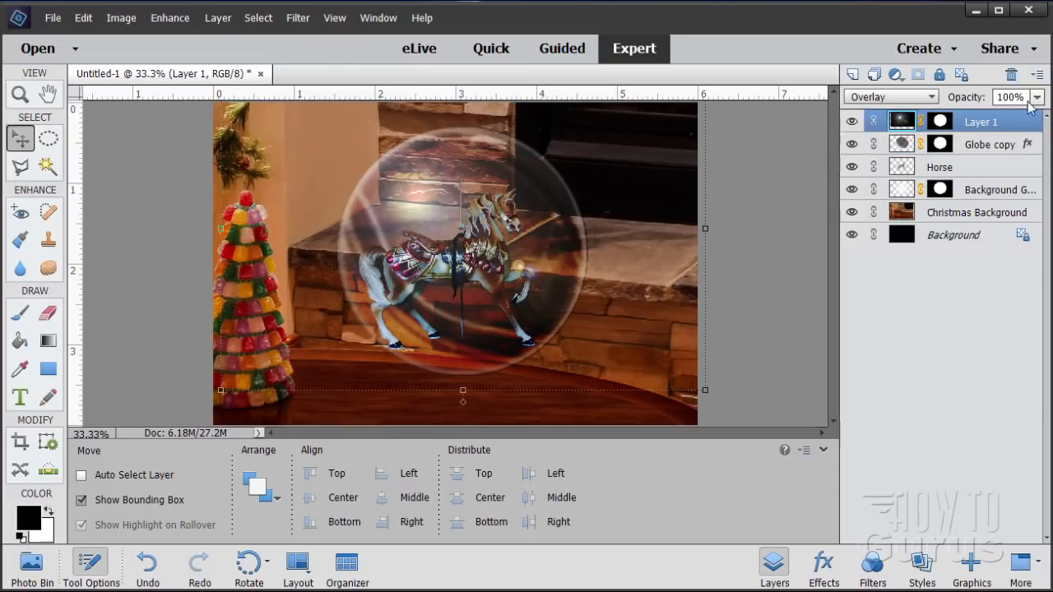
click(993, 97)
text(65)
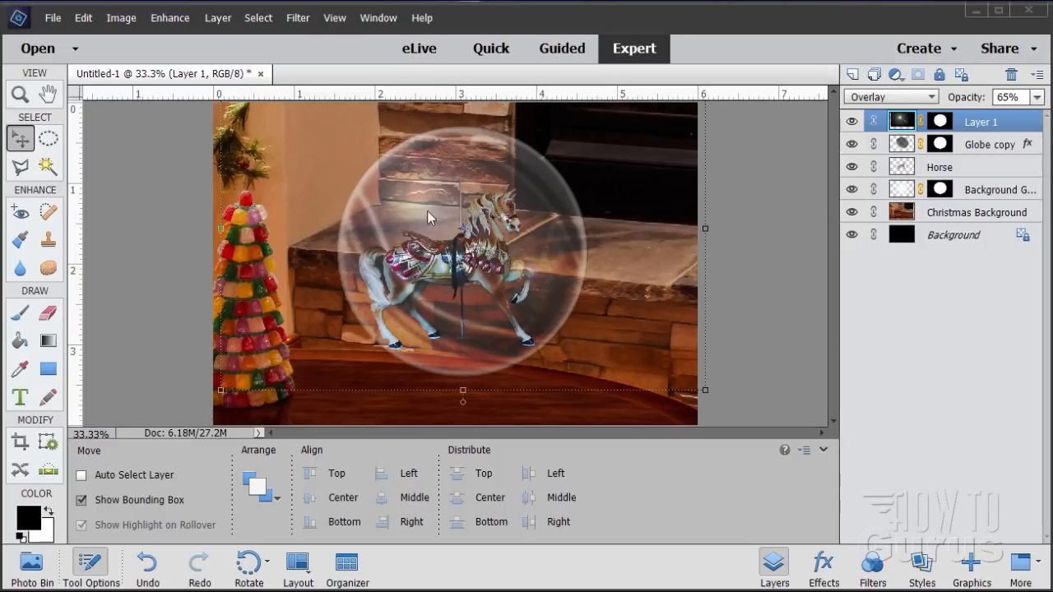
Step: Add a new top layer and paint one white highlight on the lens flare's centre with a soft 65 px brush
click(852, 74)
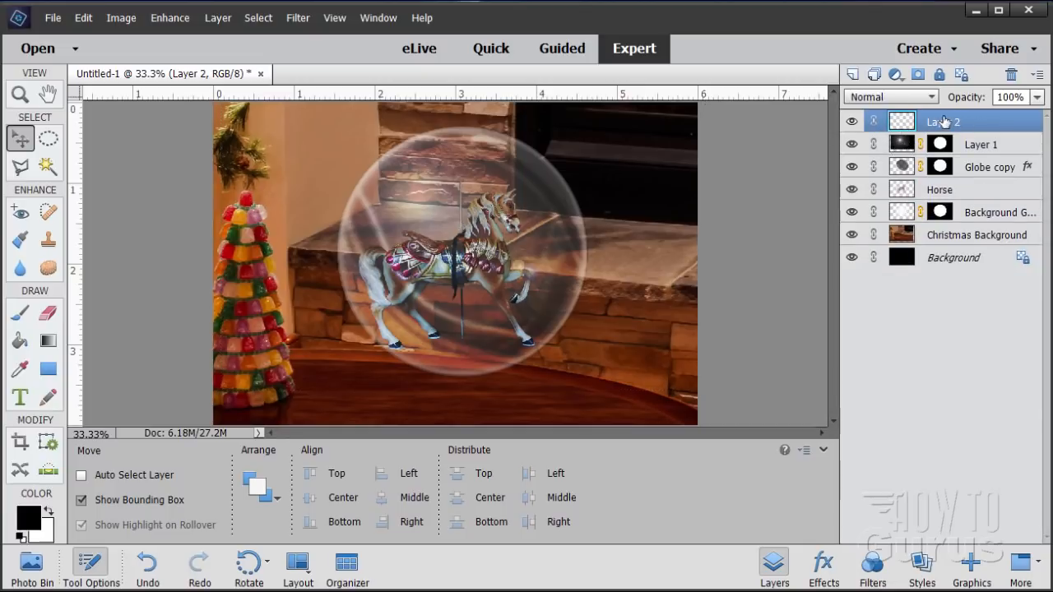
click(20, 316)
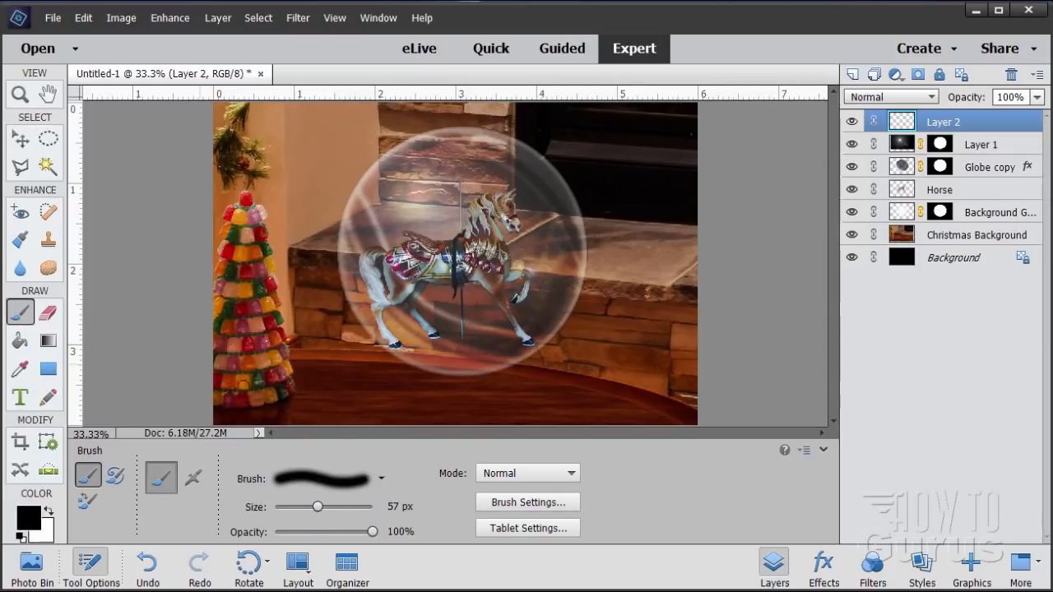
click(394, 507)
text(65)
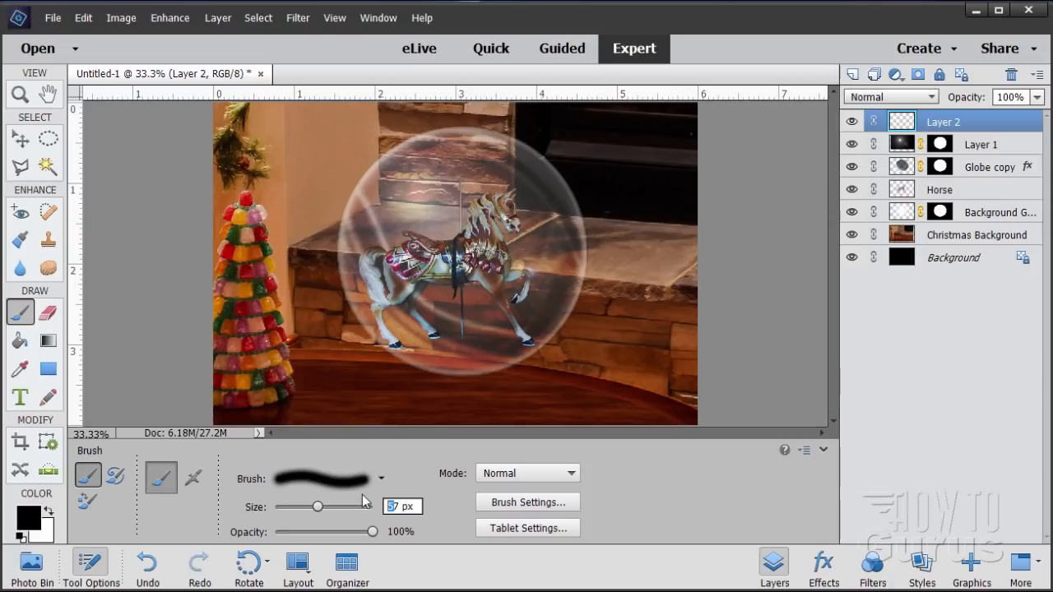
click(49, 515)
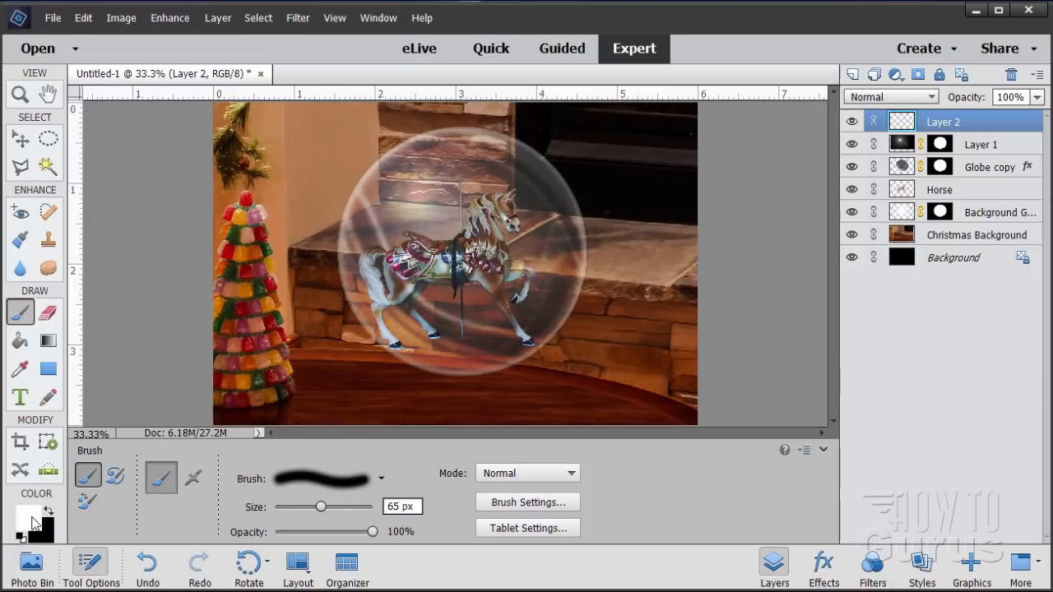
click(333, 489)
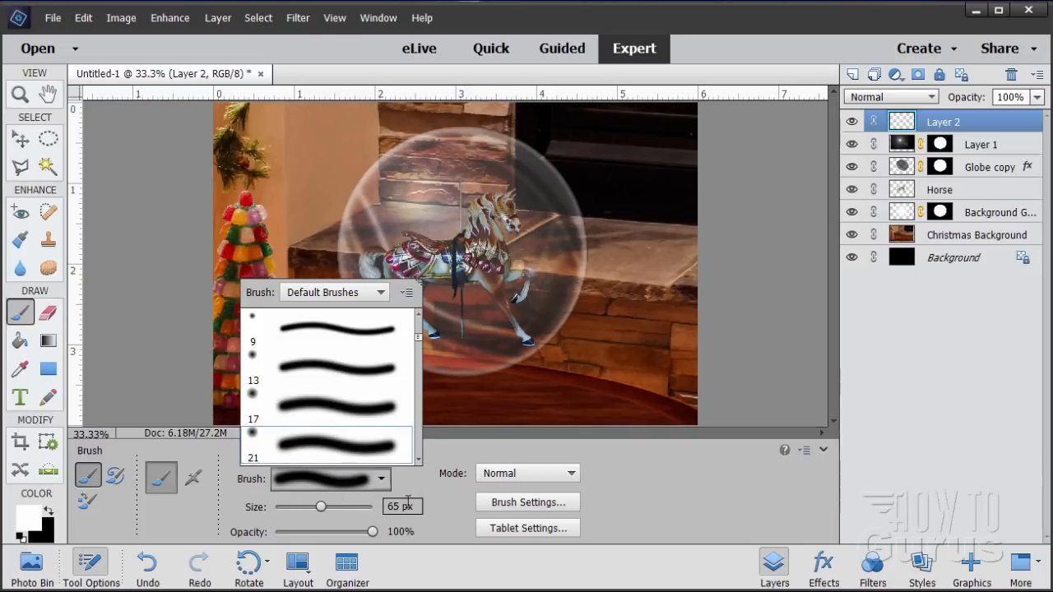
click(433, 499)
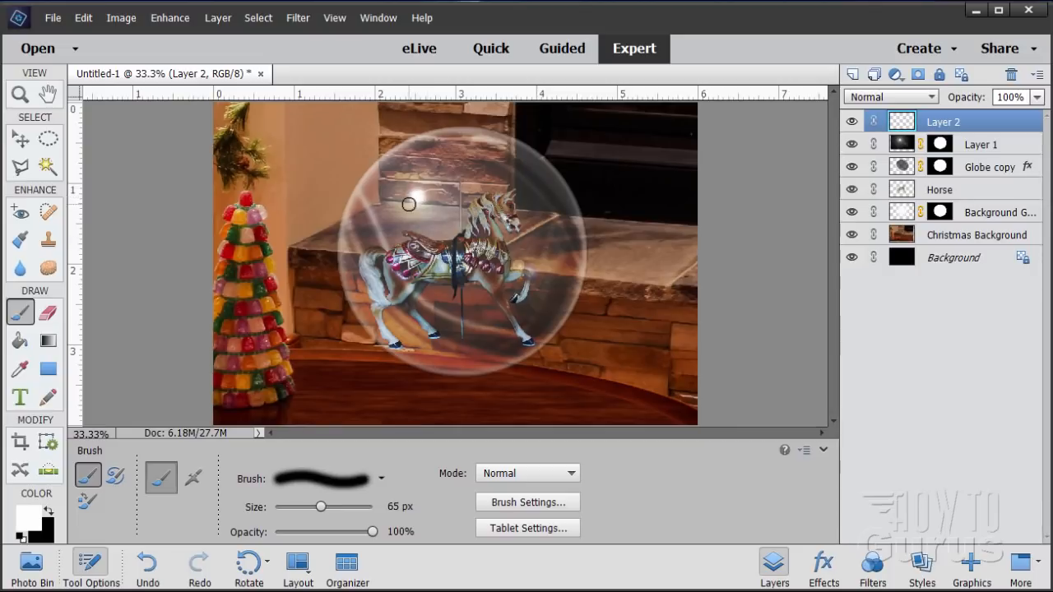
key(v)
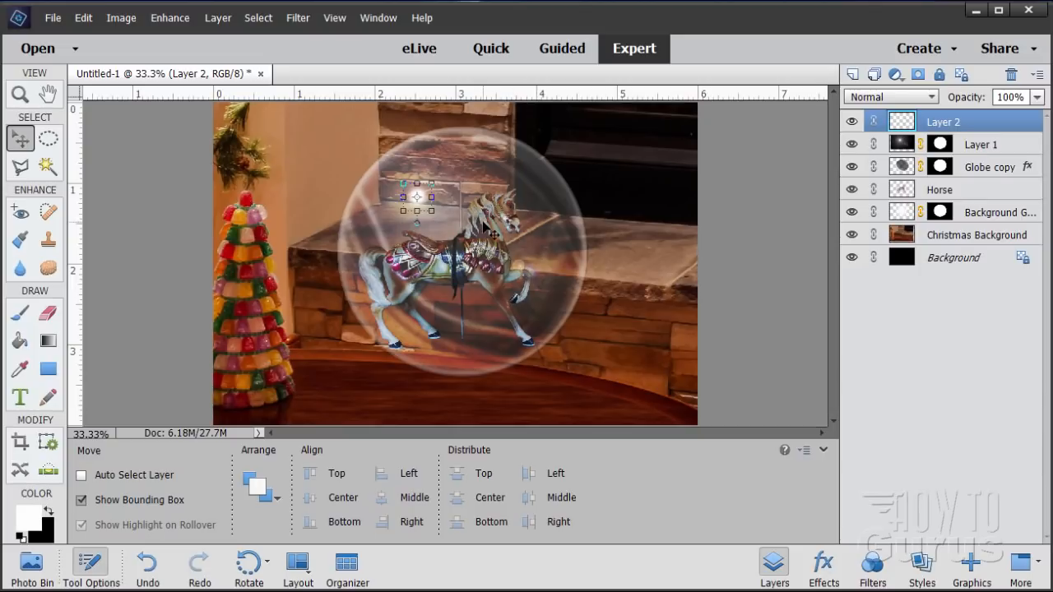
Step: Add a Levels adjustment layer above the Horse layer, clipped to it
click(929, 194)
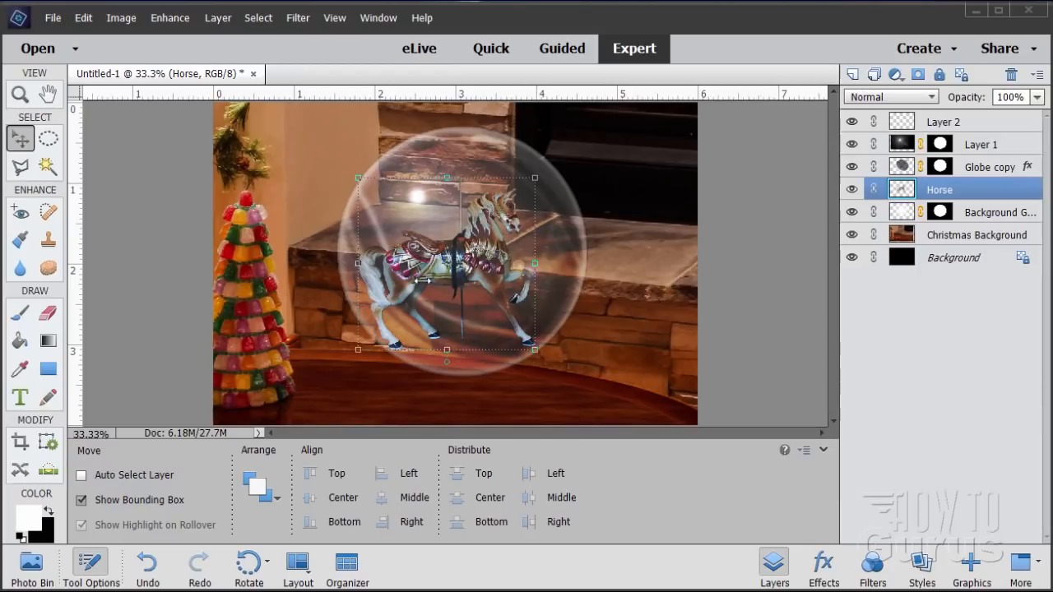
click(217, 18)
mouse_move(270, 143)
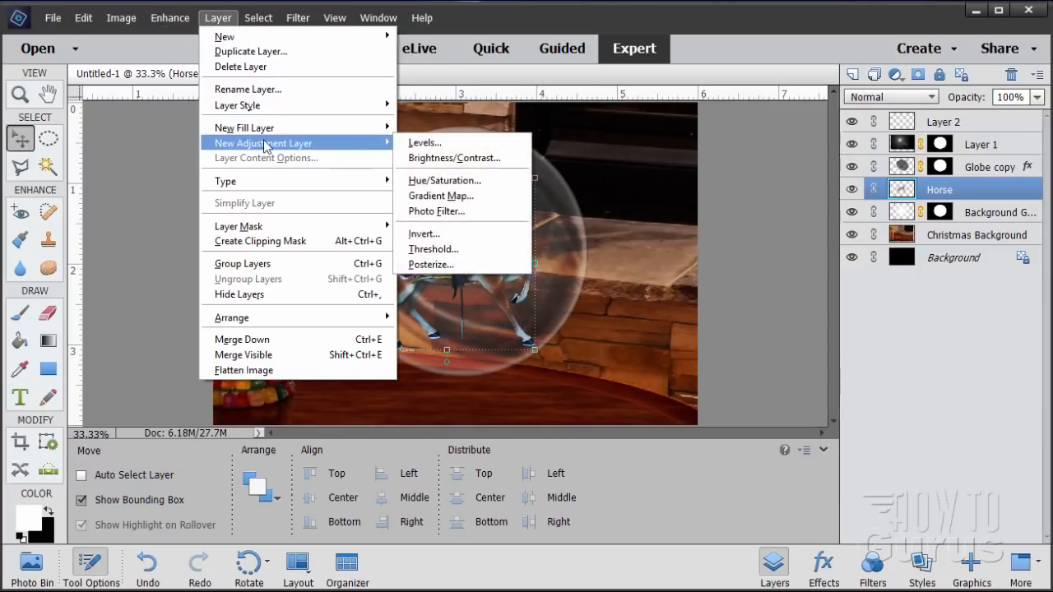
click(448, 144)
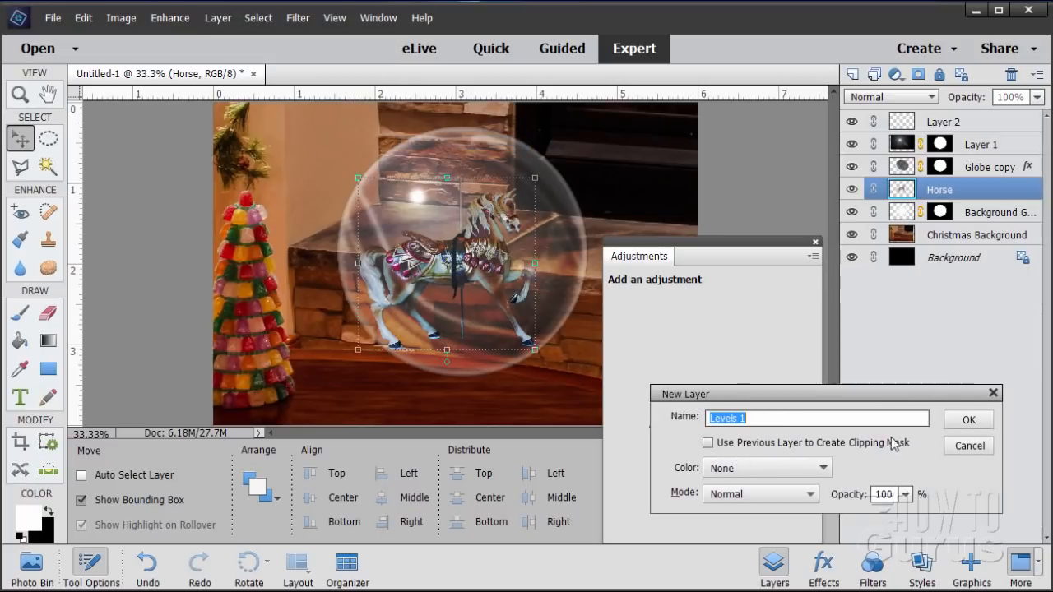
click(708, 442)
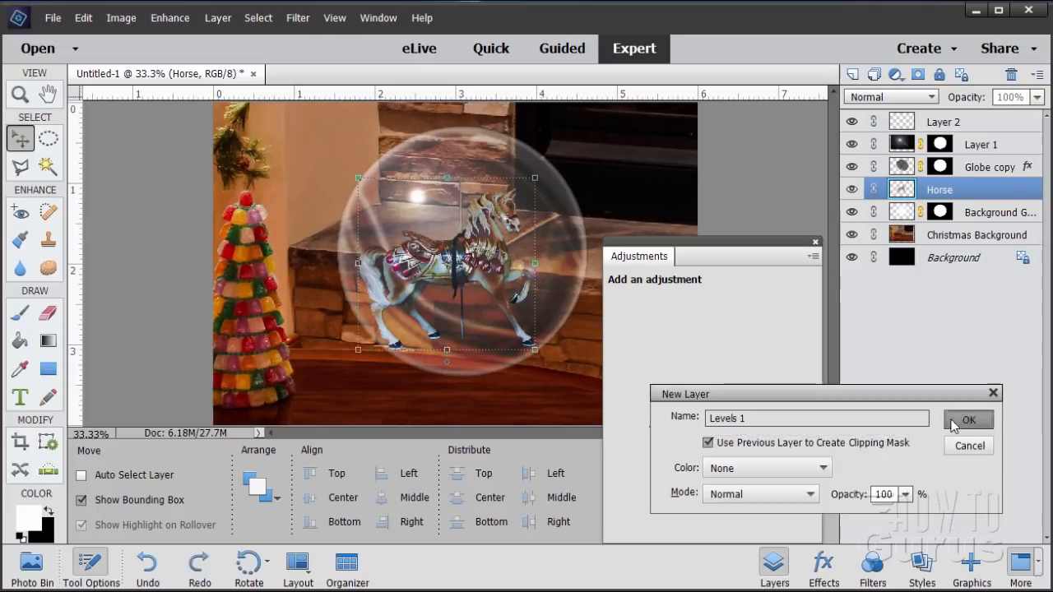
click(968, 419)
Step: Set the horse's RGB input levels to 8 for shadows, 1.11 for midtones and 214 for highlights
click(638, 405)
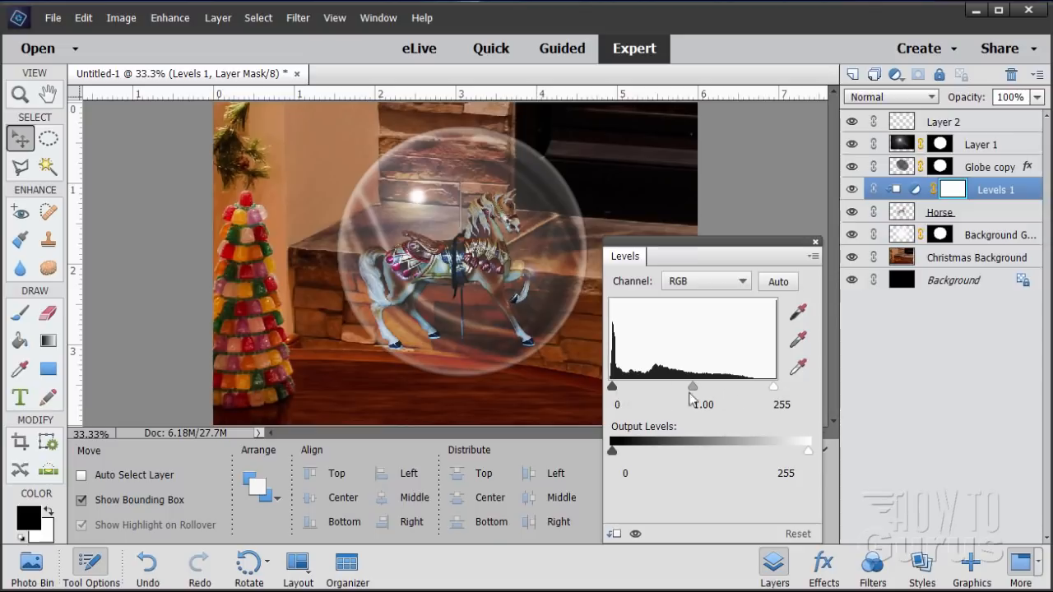
click(625, 405)
text(8)
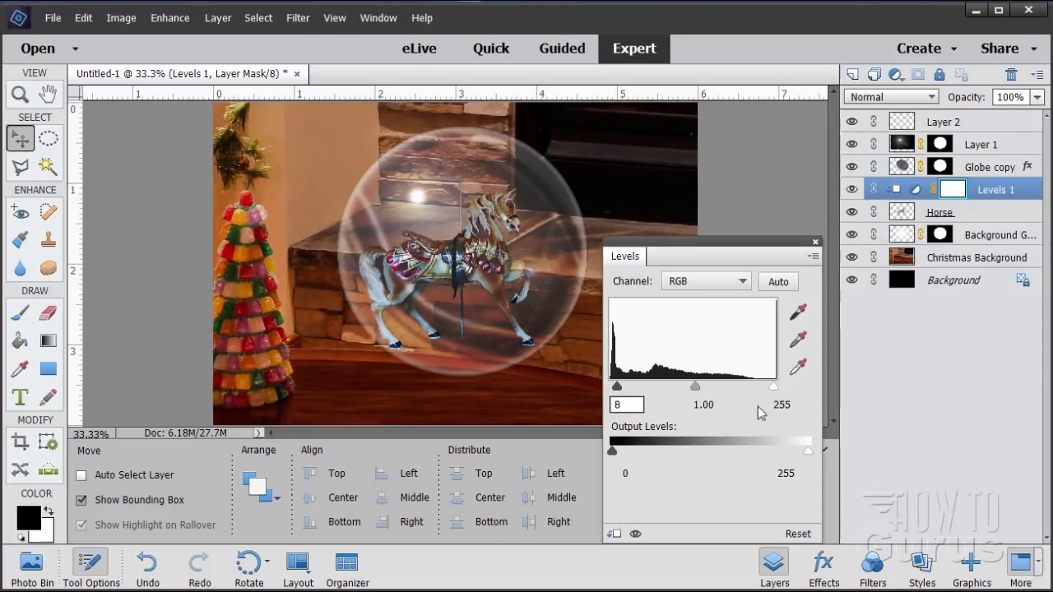
click(786, 405)
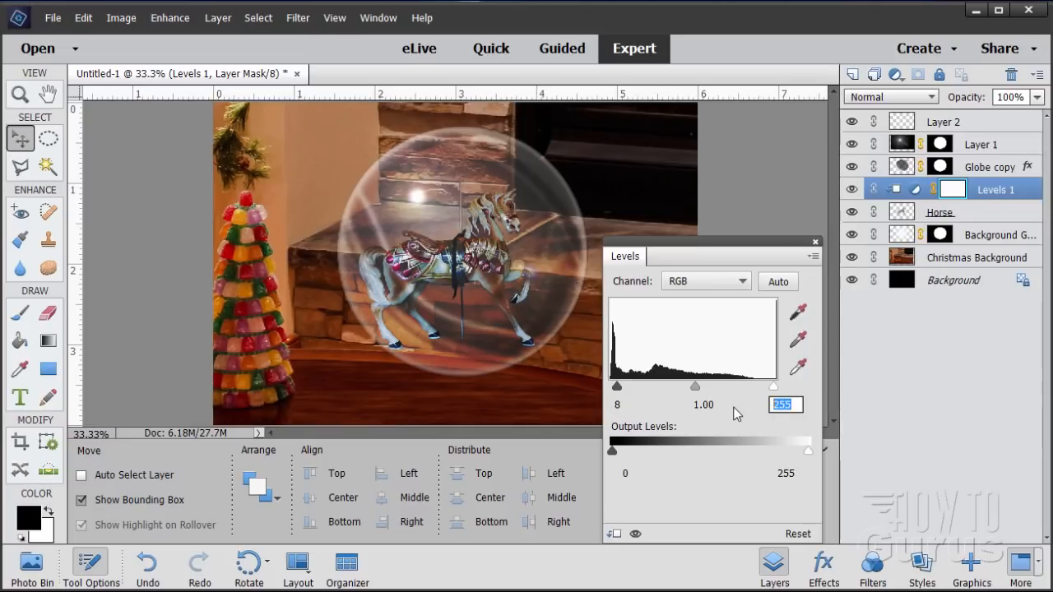
text(214)
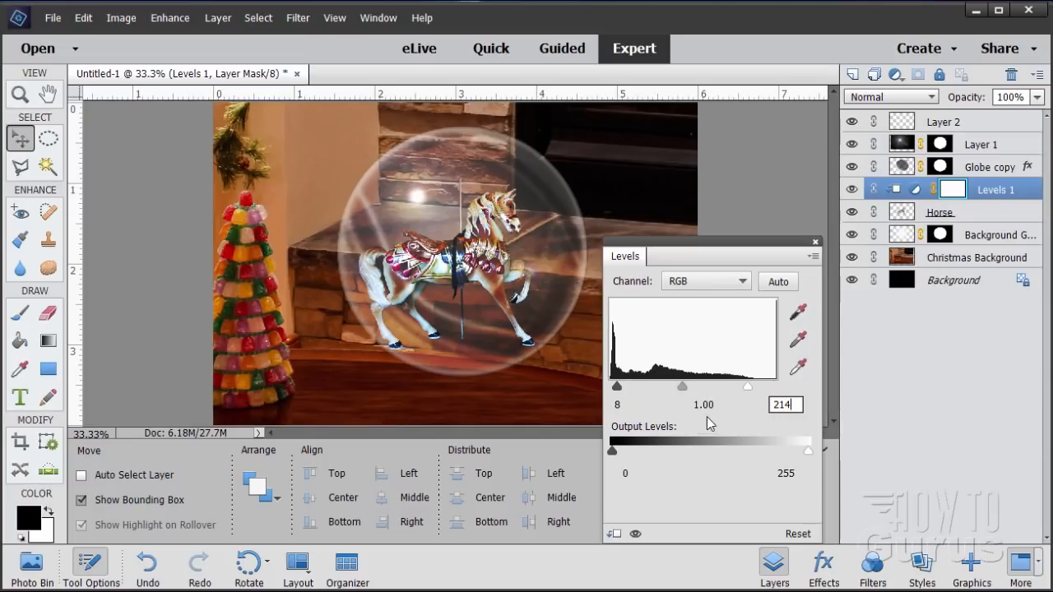
click(714, 405)
text(1.)
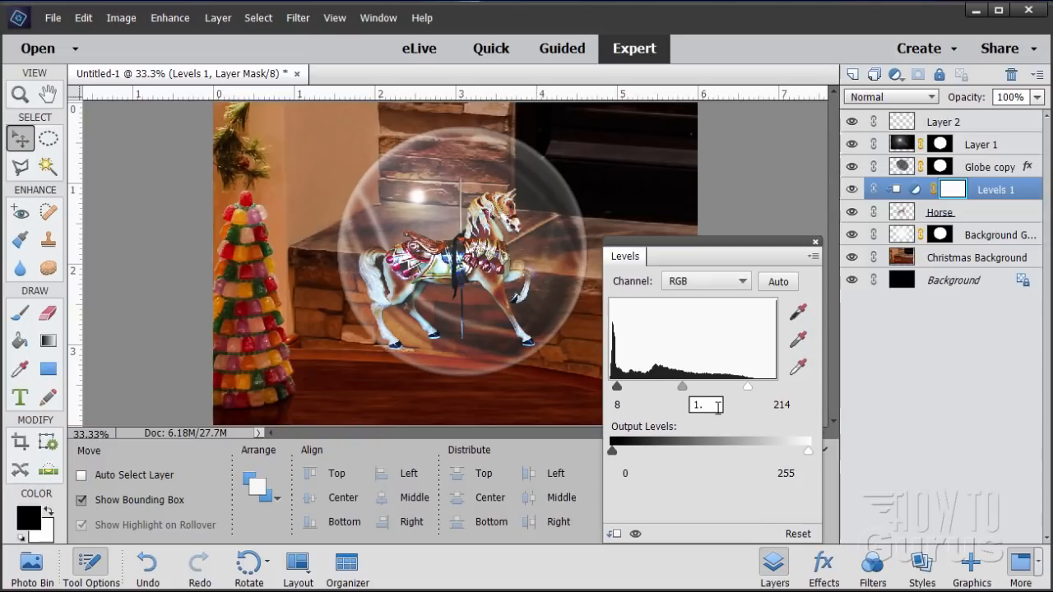
text(11)
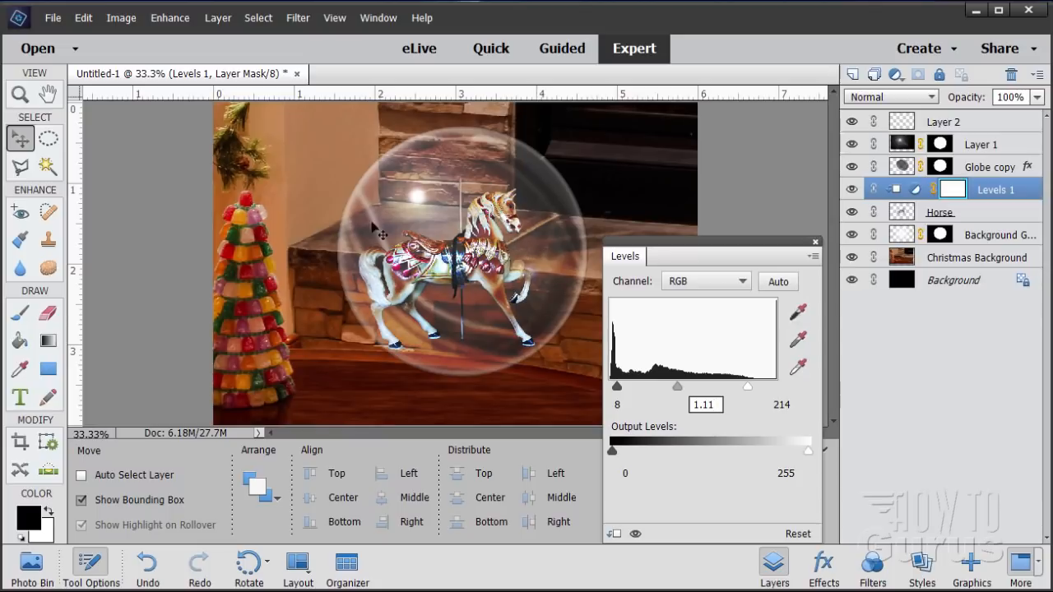
click(815, 243)
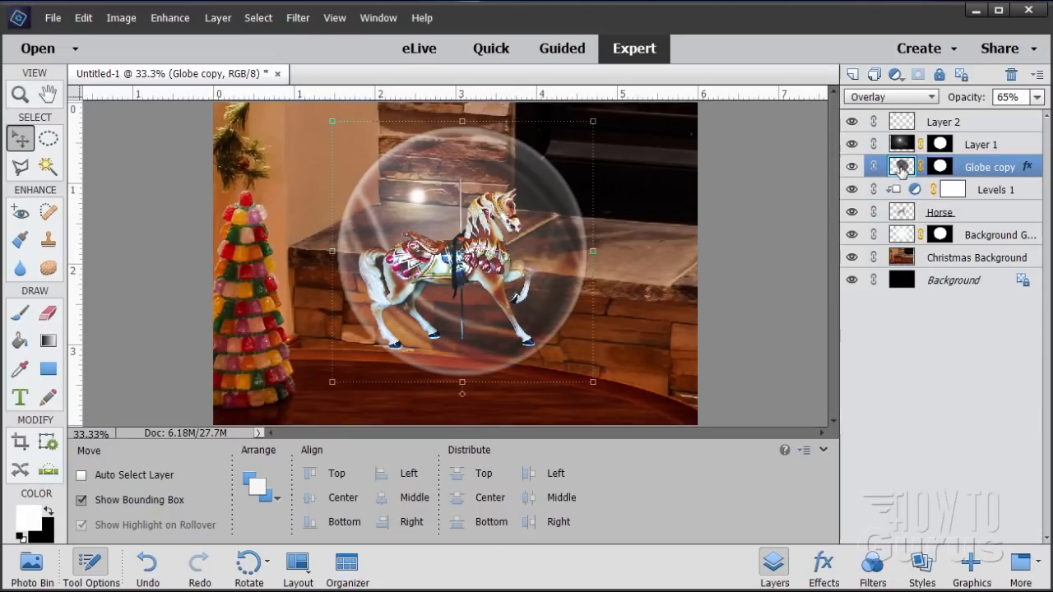
Step: Increase the inner glow size on the Globe copy layer to 92 px
click(902, 168)
double_click(1028, 168)
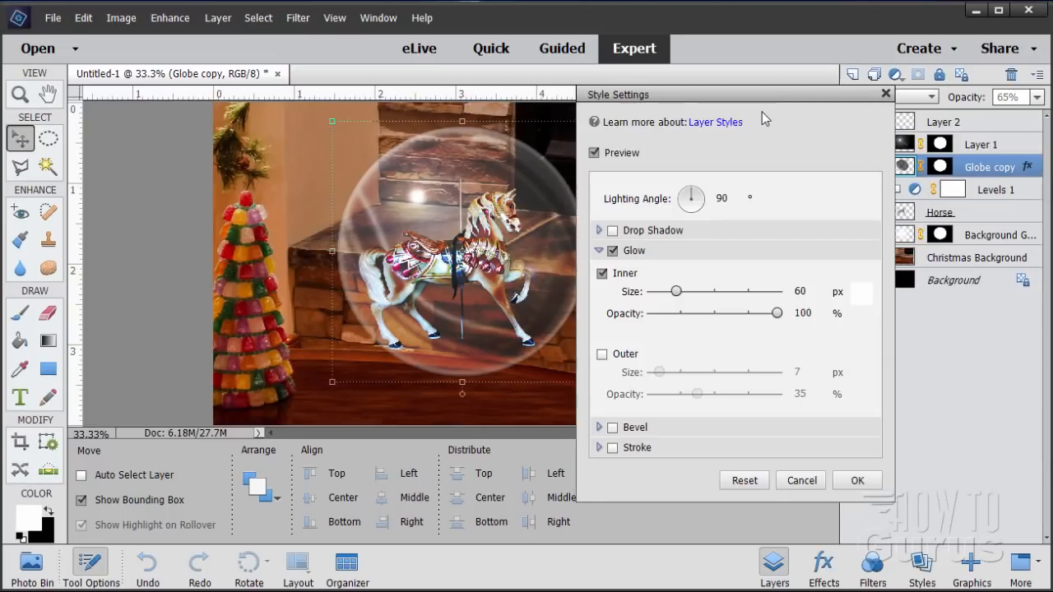
drag(739, 102, 766, 129)
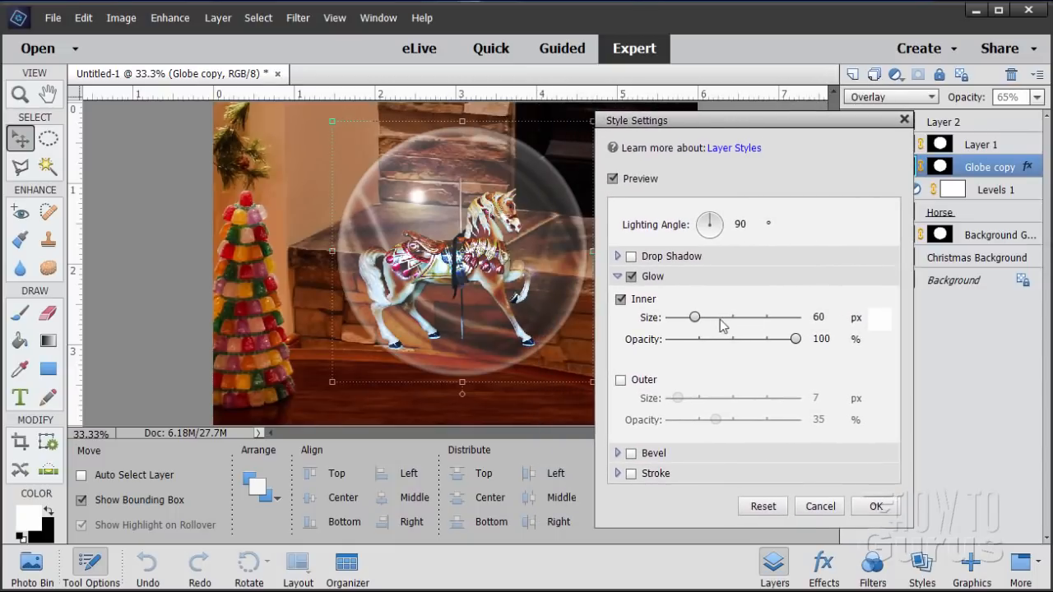
drag(694, 321, 707, 321)
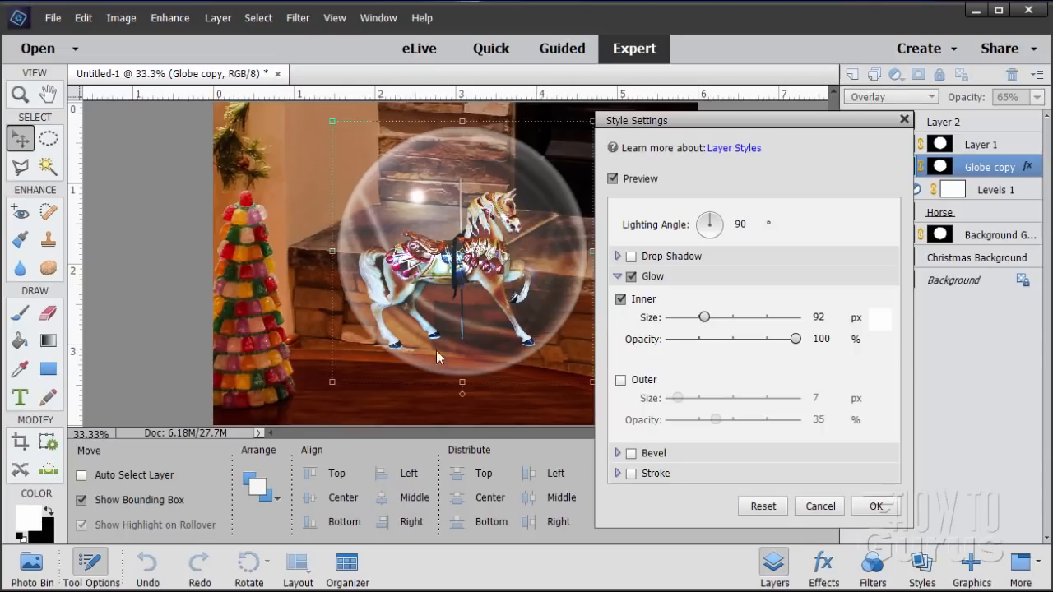
click(875, 507)
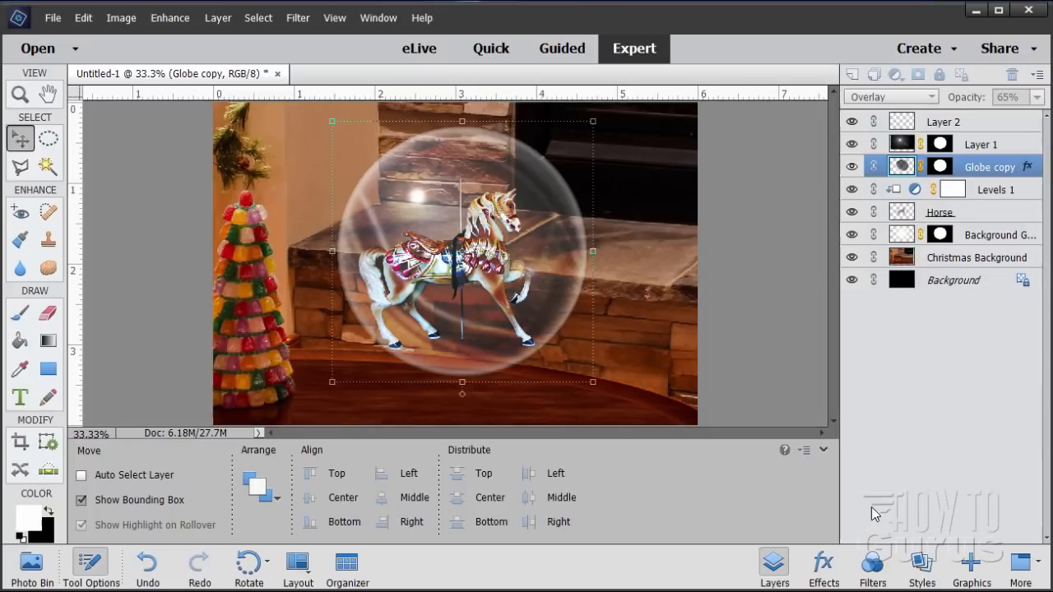
Step: Review the Globe copy layer's glow settings and the horse's Levels settings without changing them
double_click(1026, 168)
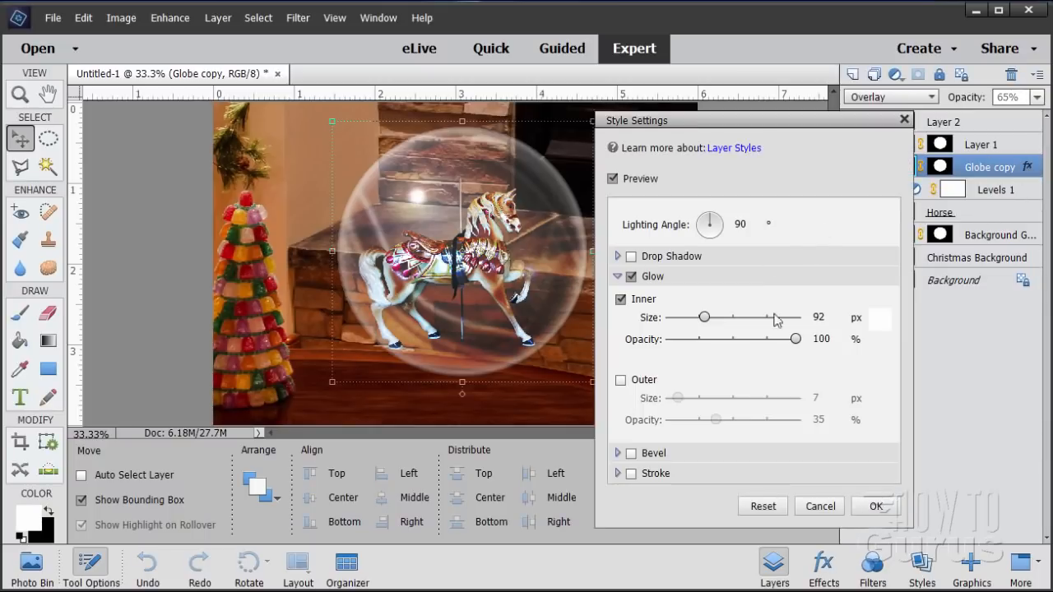
click(820, 506)
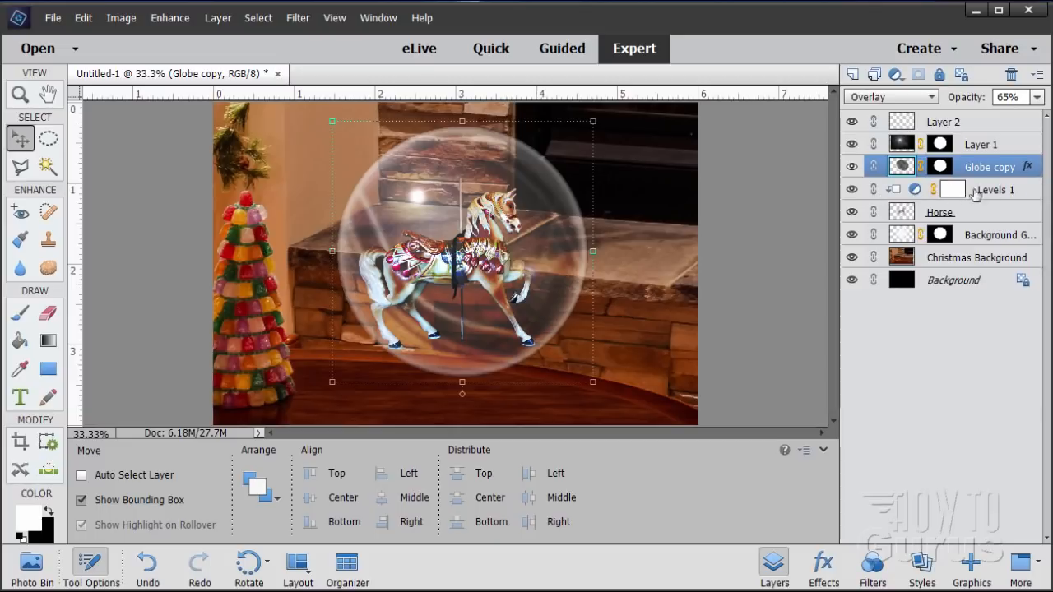
double_click(915, 191)
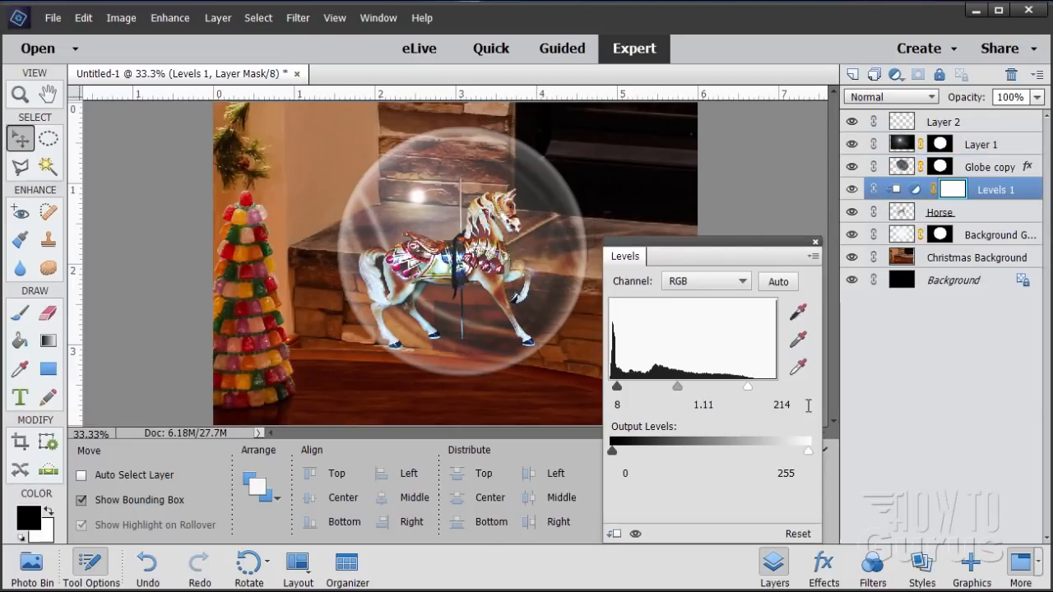
click(815, 243)
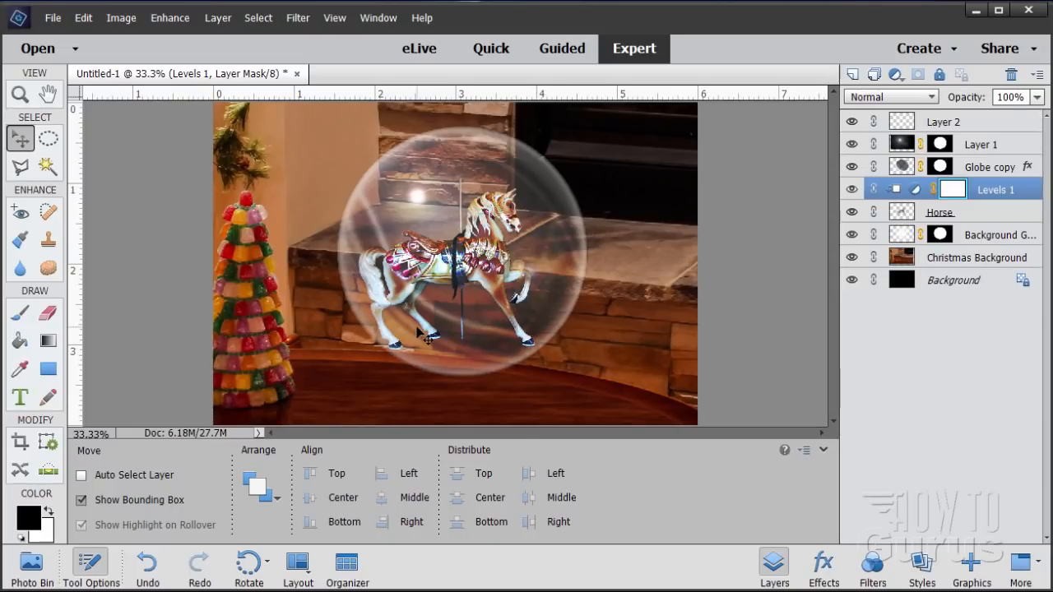
Step: Open pewter-22637_1920.jpg and enlarge its window to show the base of the middle tankard close up
click(53, 17)
click(62, 52)
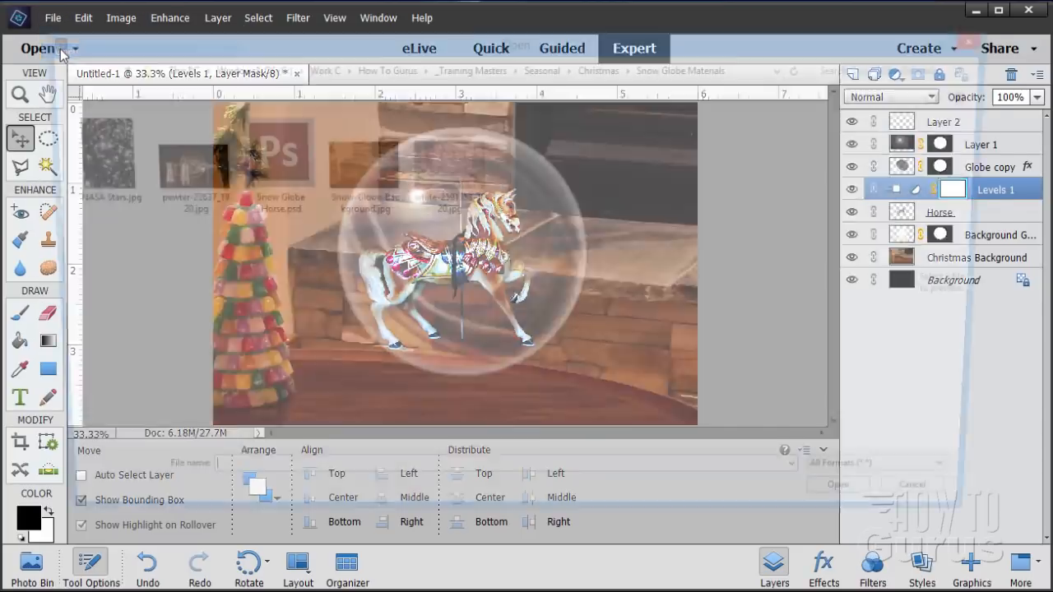
click(176, 169)
click(868, 510)
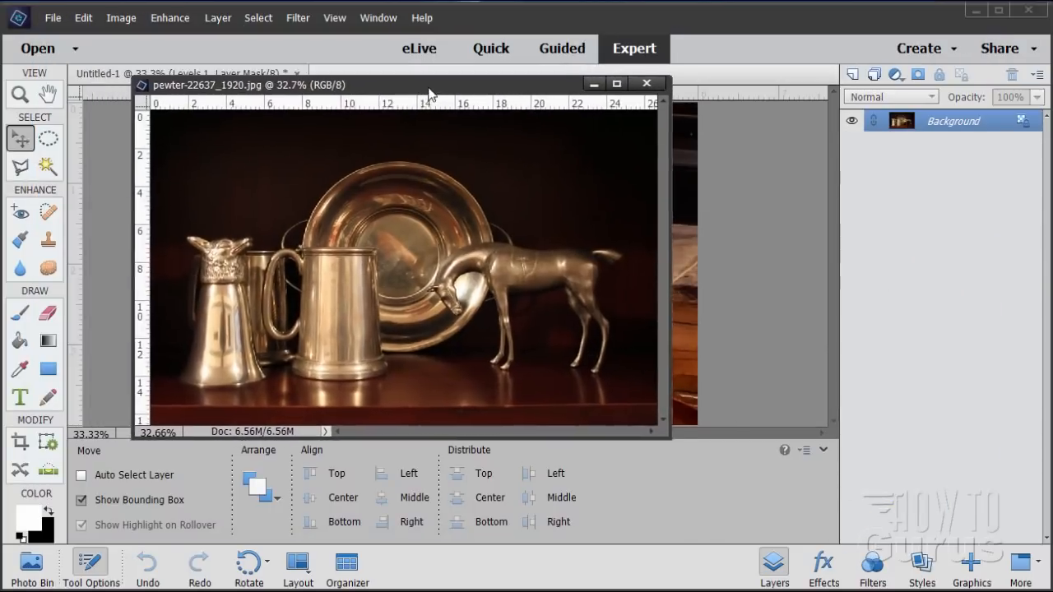
drag(429, 93, 412, 41)
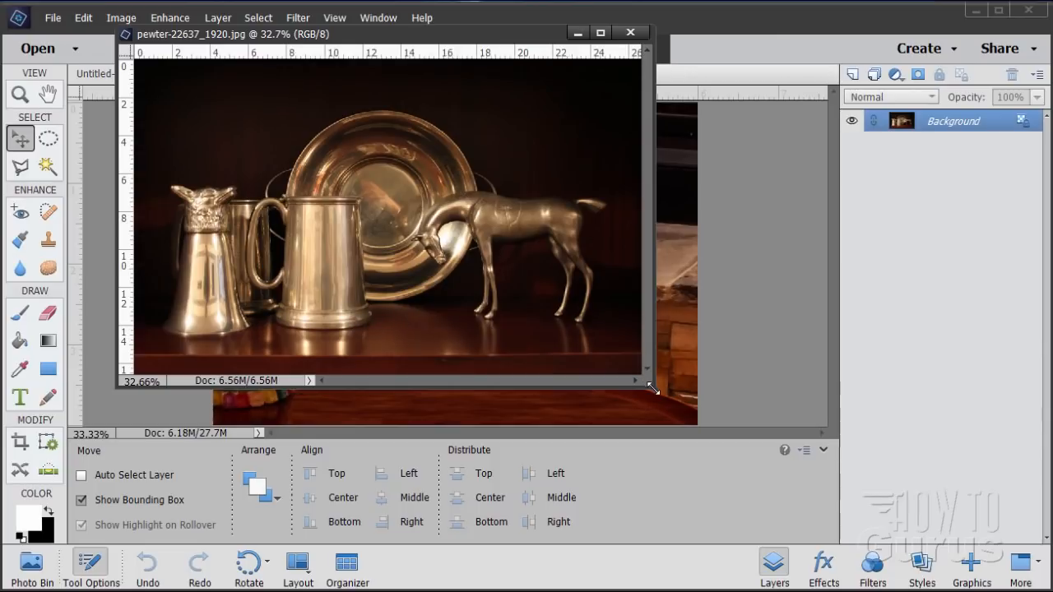
drag(650, 376, 833, 512)
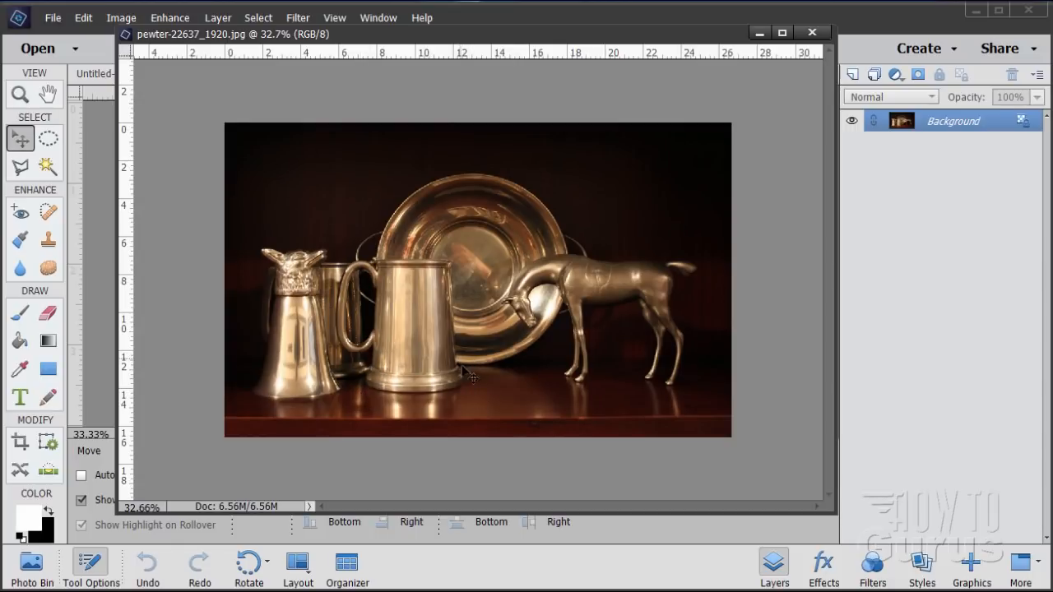
click(20, 94)
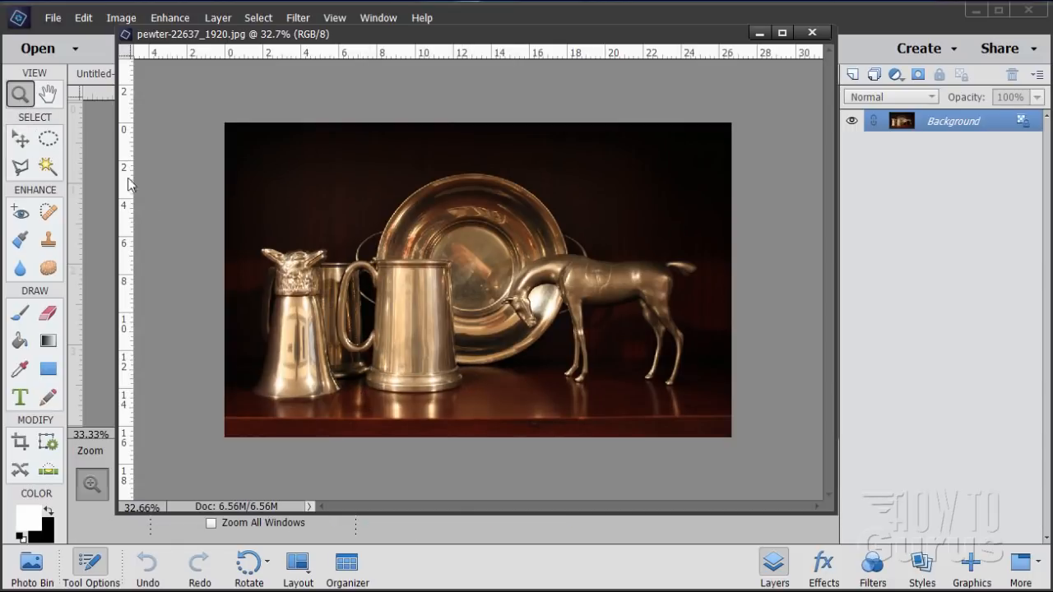
click(409, 383)
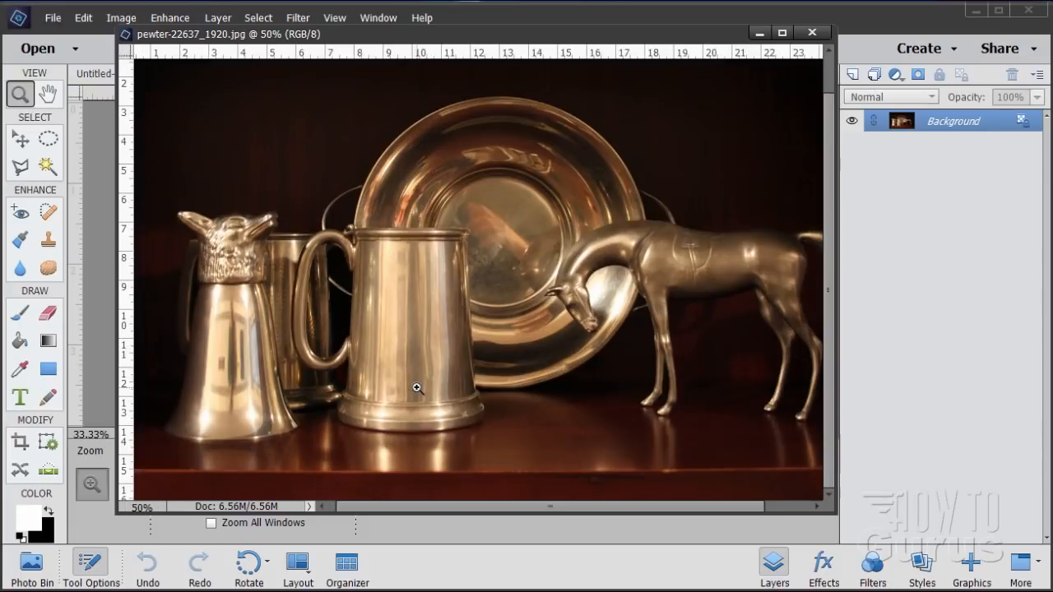
click(418, 388)
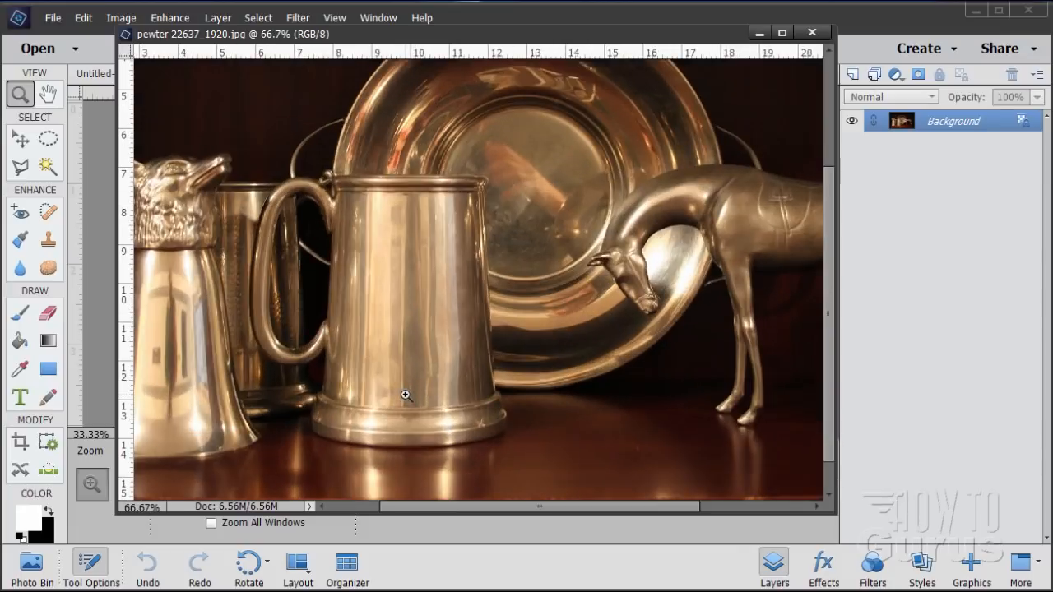
Step: Place a horizontal guide across the middle tankard's body, a little above its flared base
click(404, 393)
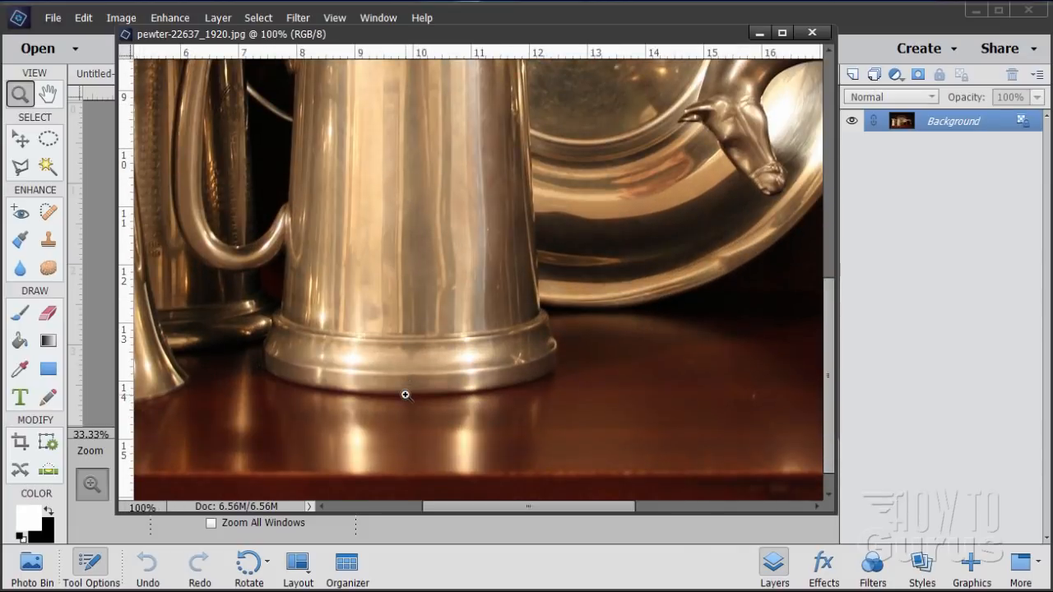
click(402, 349)
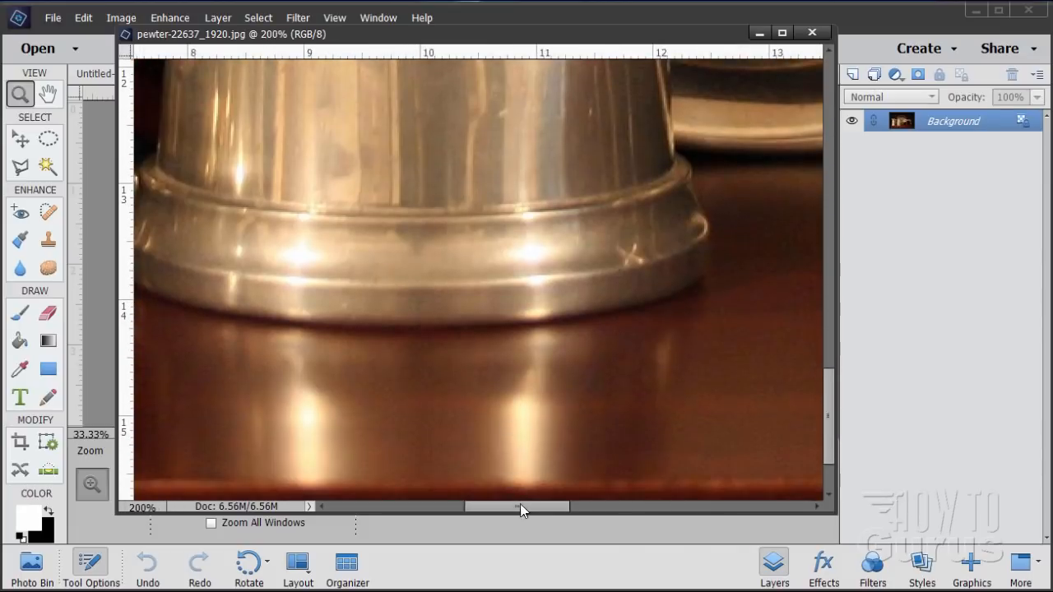
drag(520, 509, 501, 513)
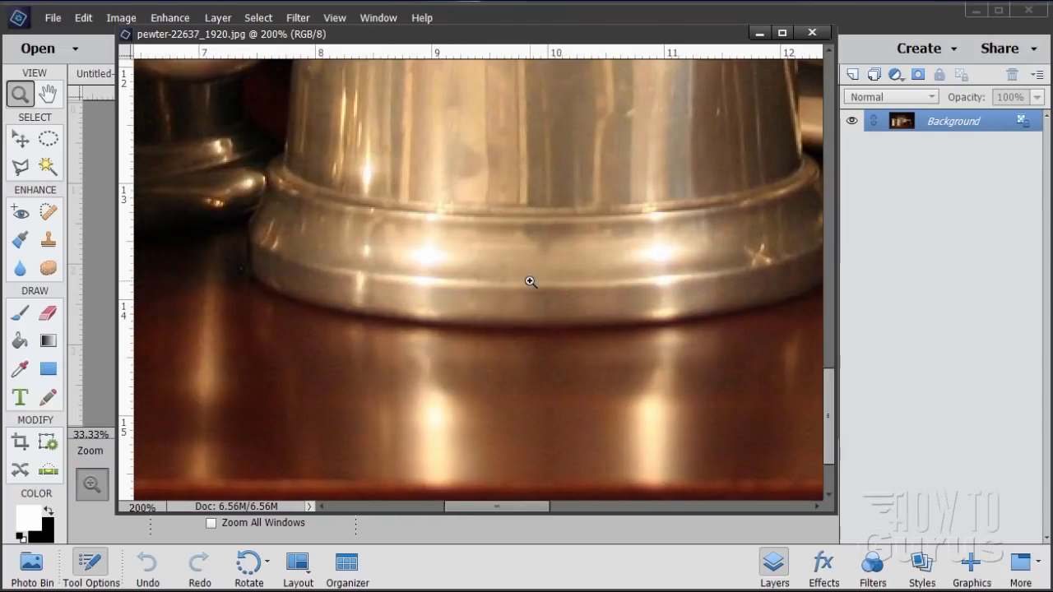
scroll(604, 296, up, 2)
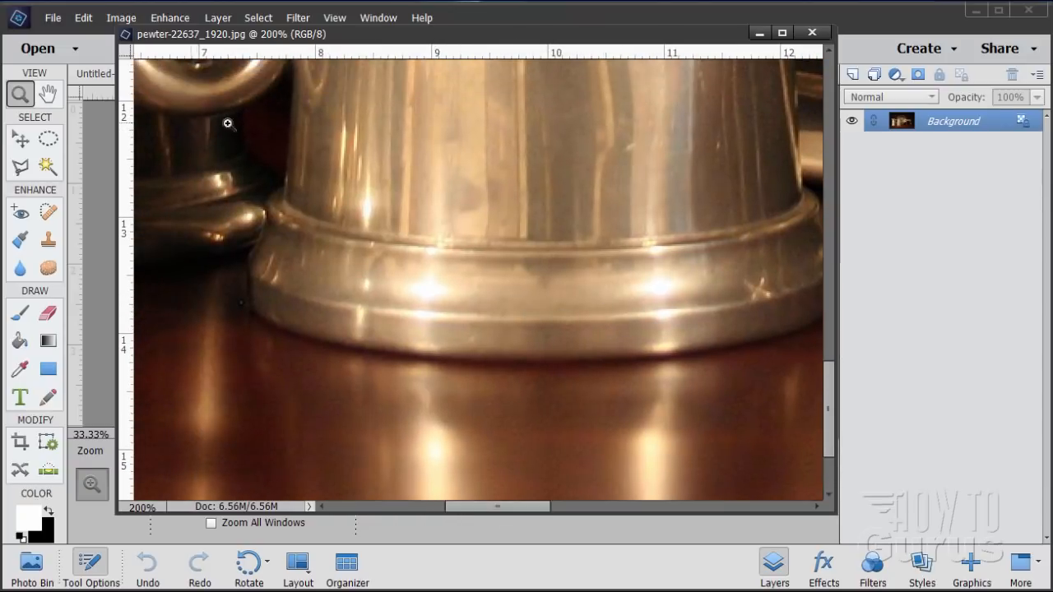
drag(442, 53, 480, 122)
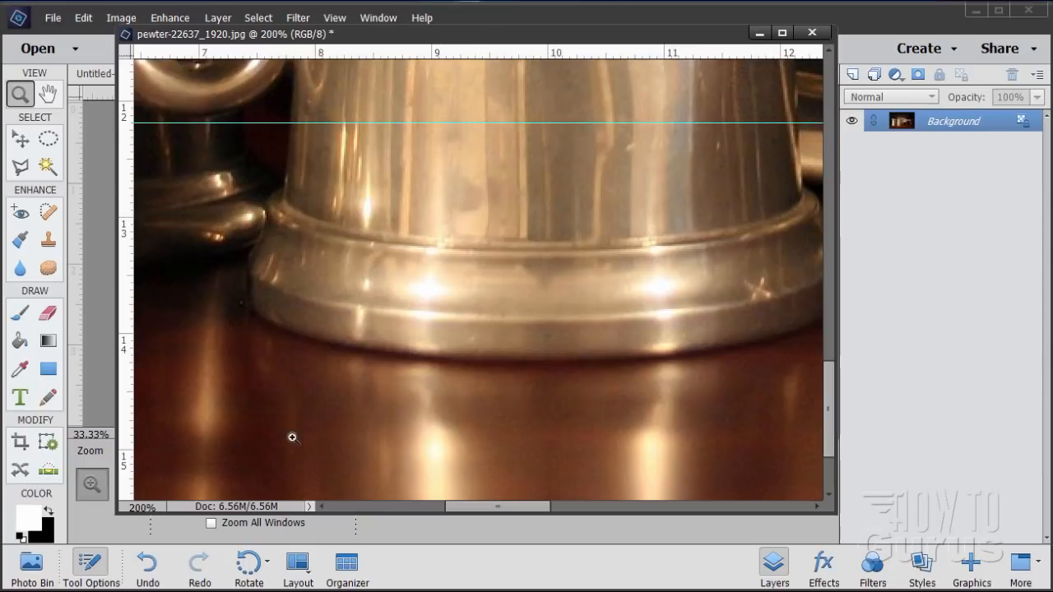
drag(828, 409, 832, 433)
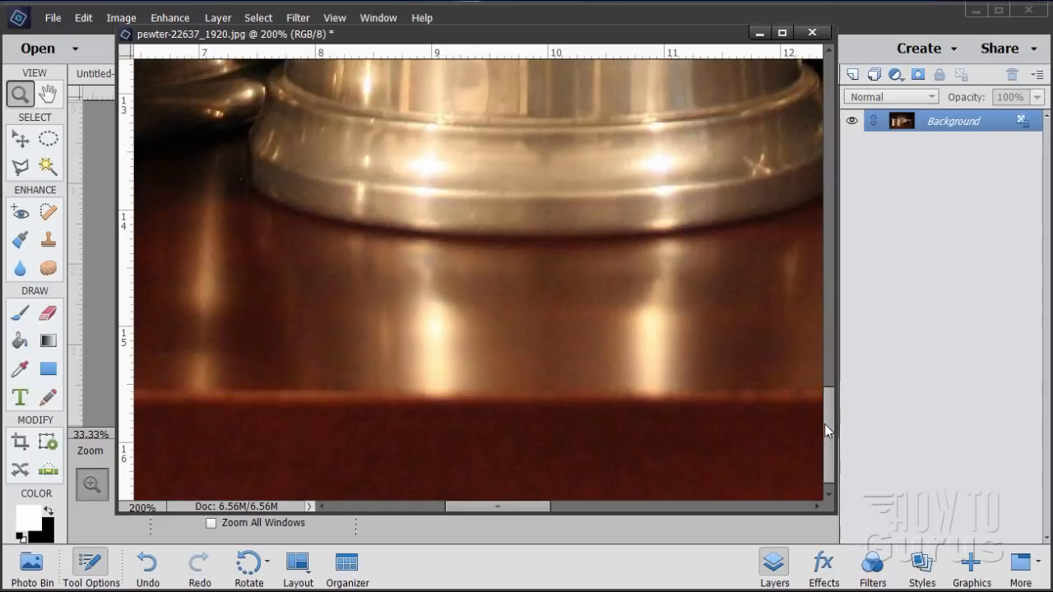
drag(829, 433, 824, 400)
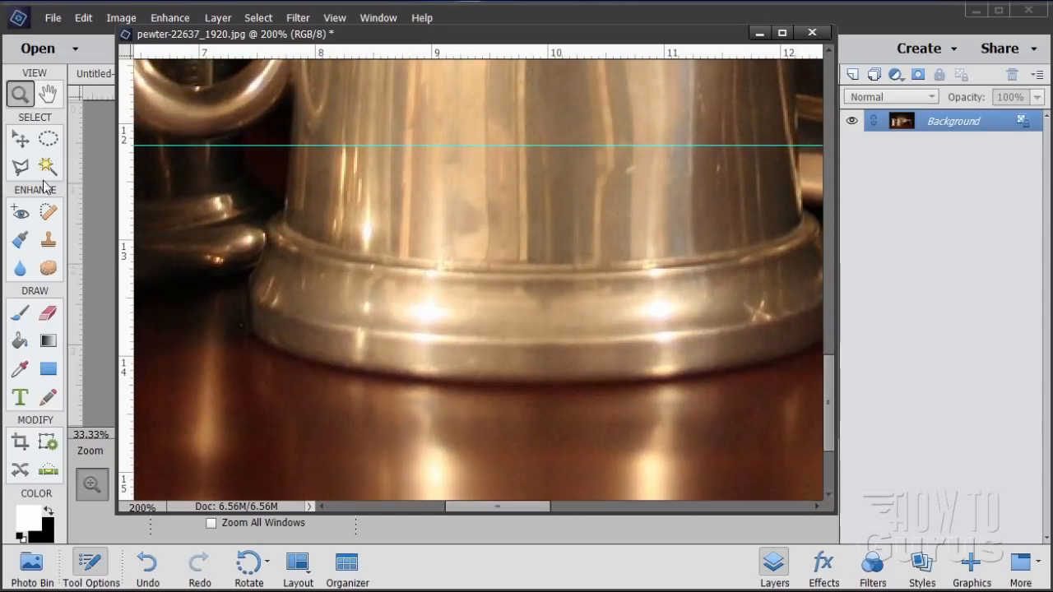
Step: Select the tankard base below the guide together with its table reflection down to the table edge, using the Polygonal Lasso
click(23, 168)
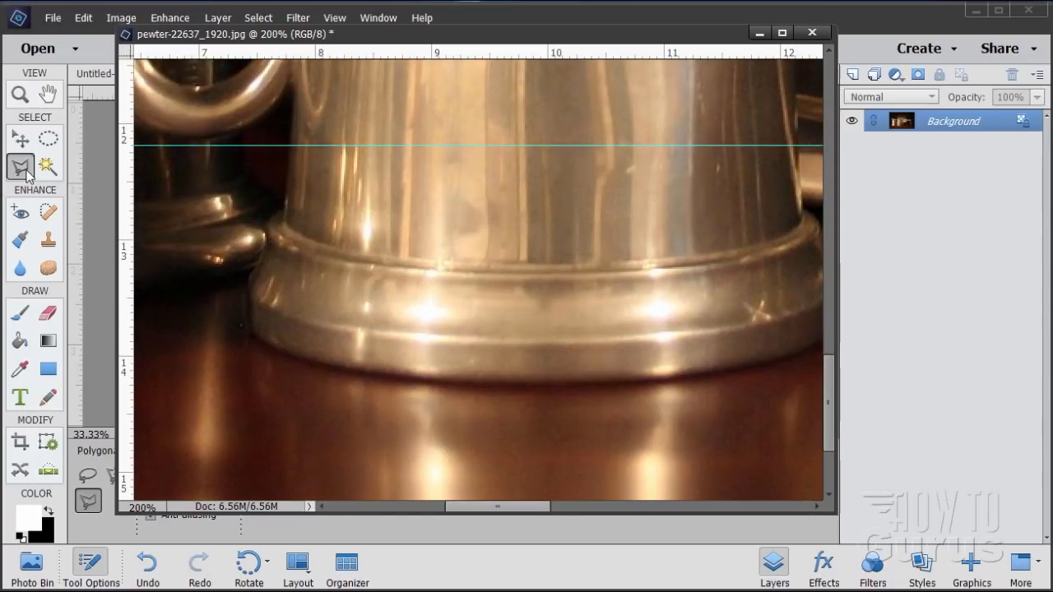
click(289, 147)
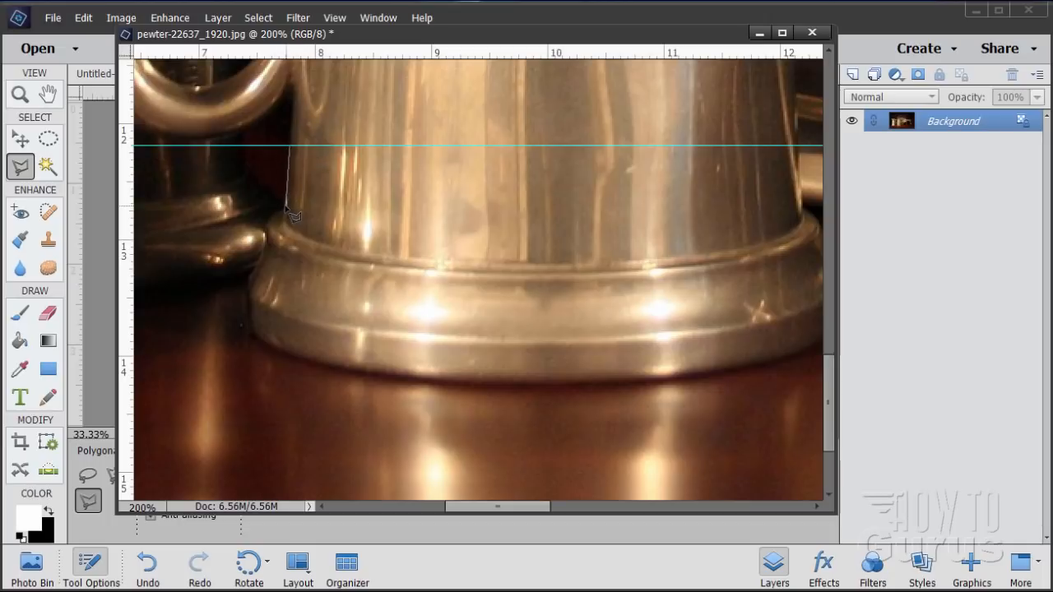
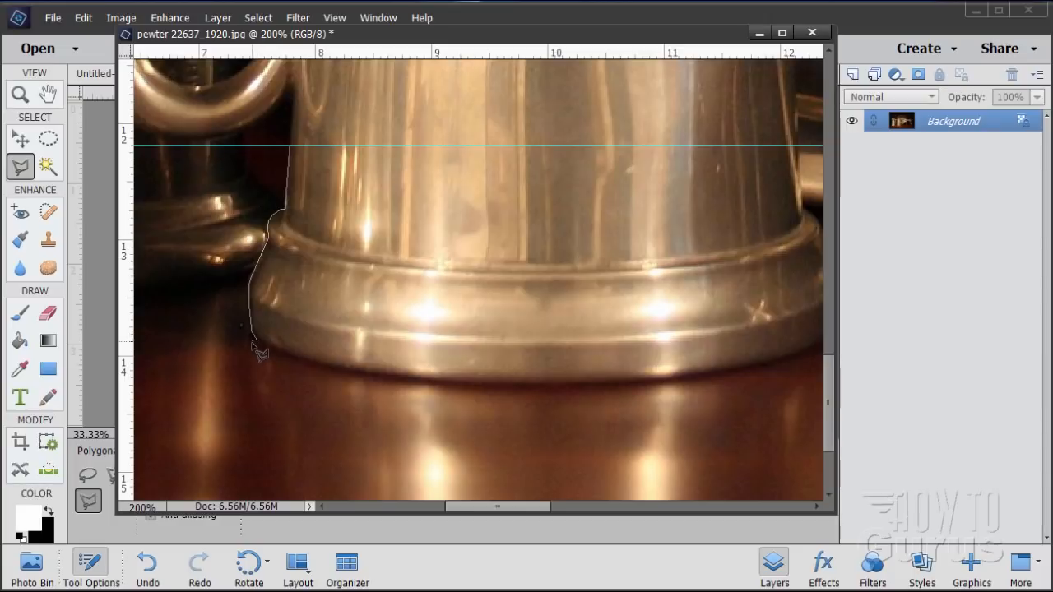
click(250, 347)
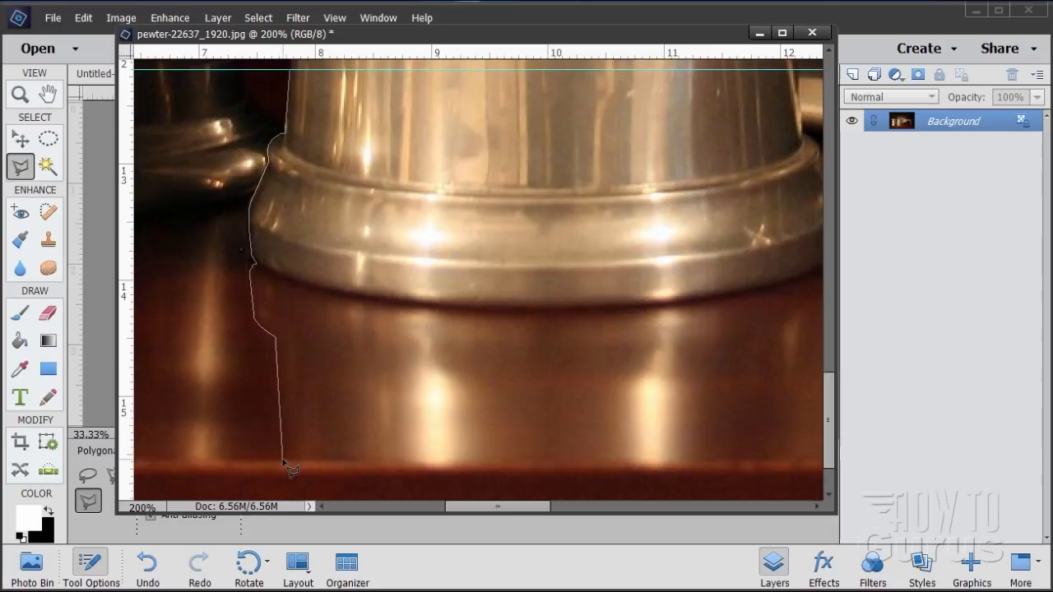
click(283, 462)
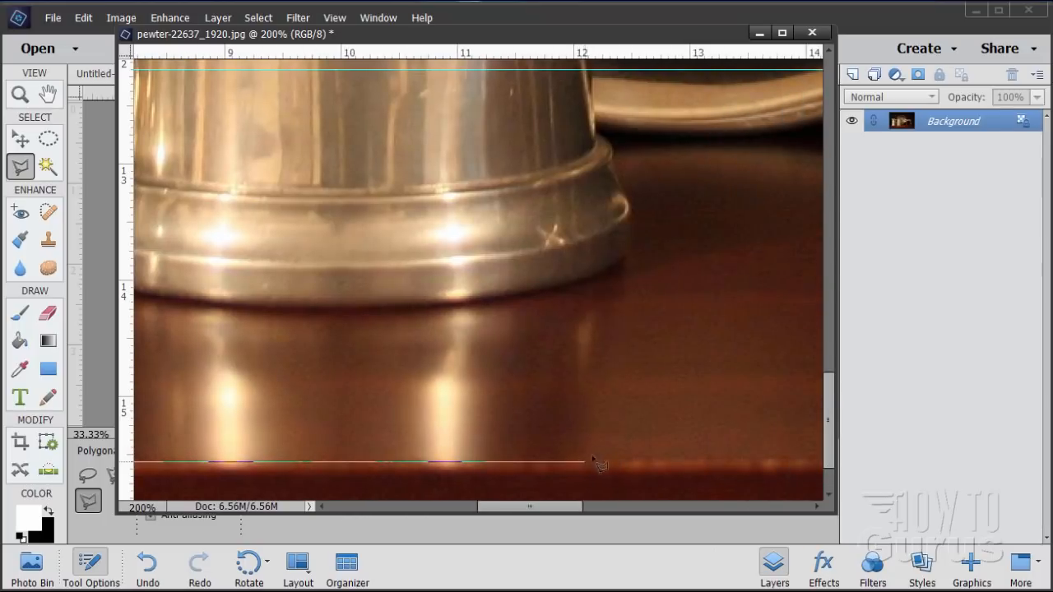
click(584, 461)
click(595, 359)
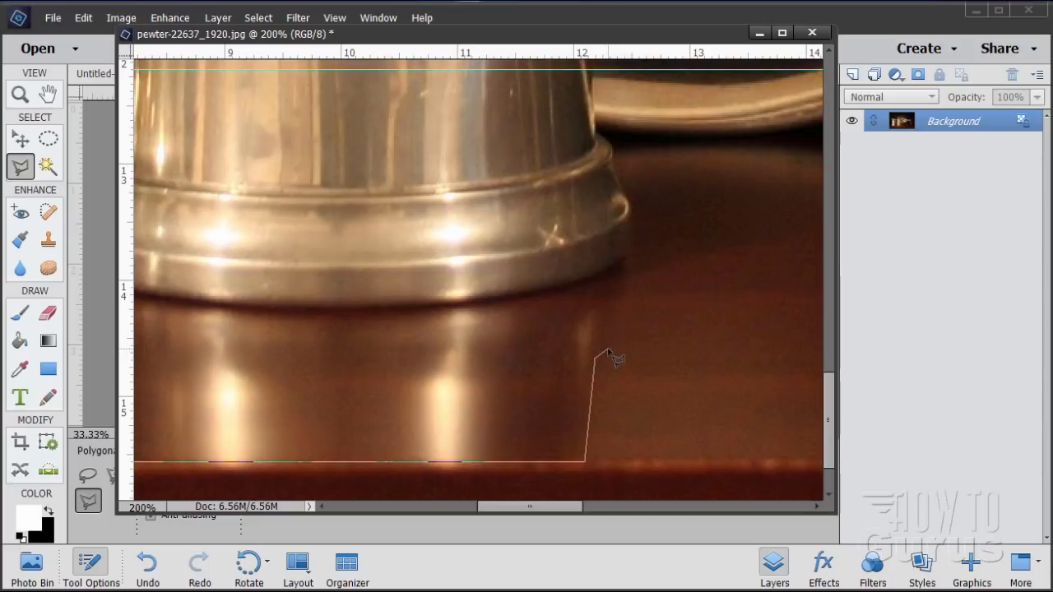
click(617, 333)
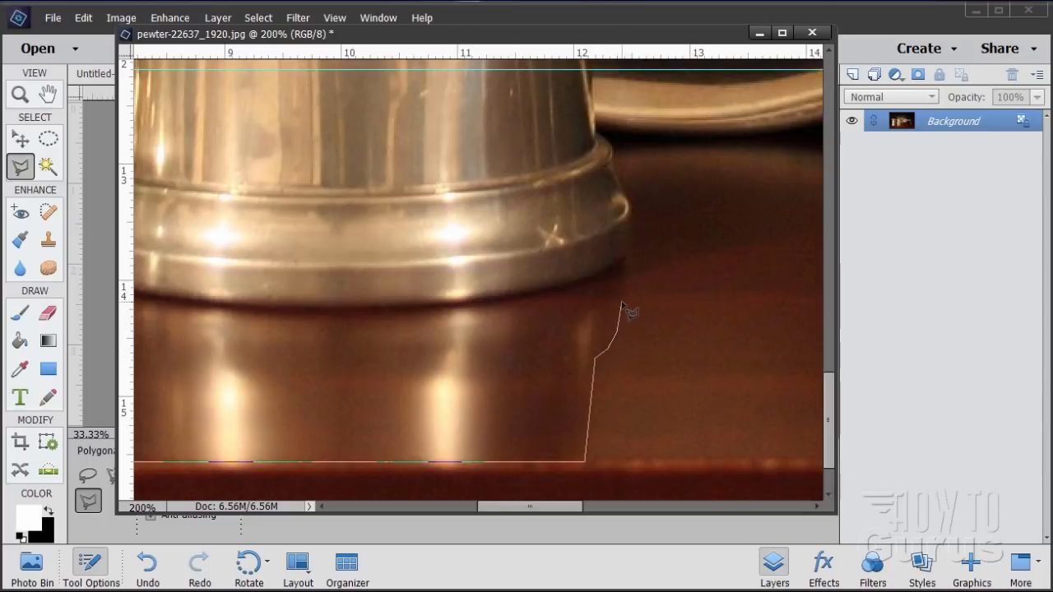
click(633, 245)
click(633, 207)
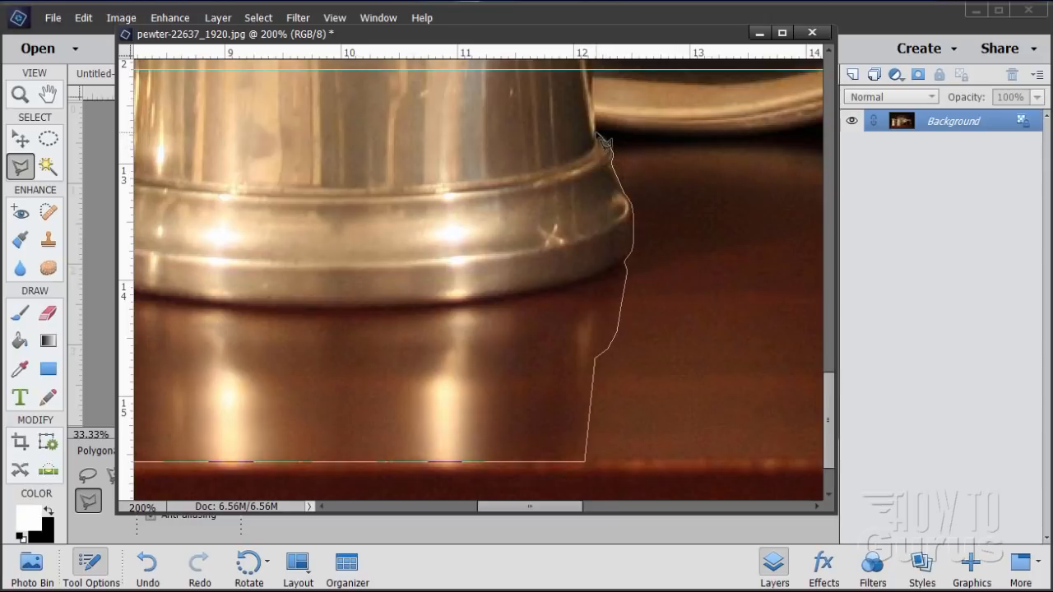
click(596, 132)
click(594, 76)
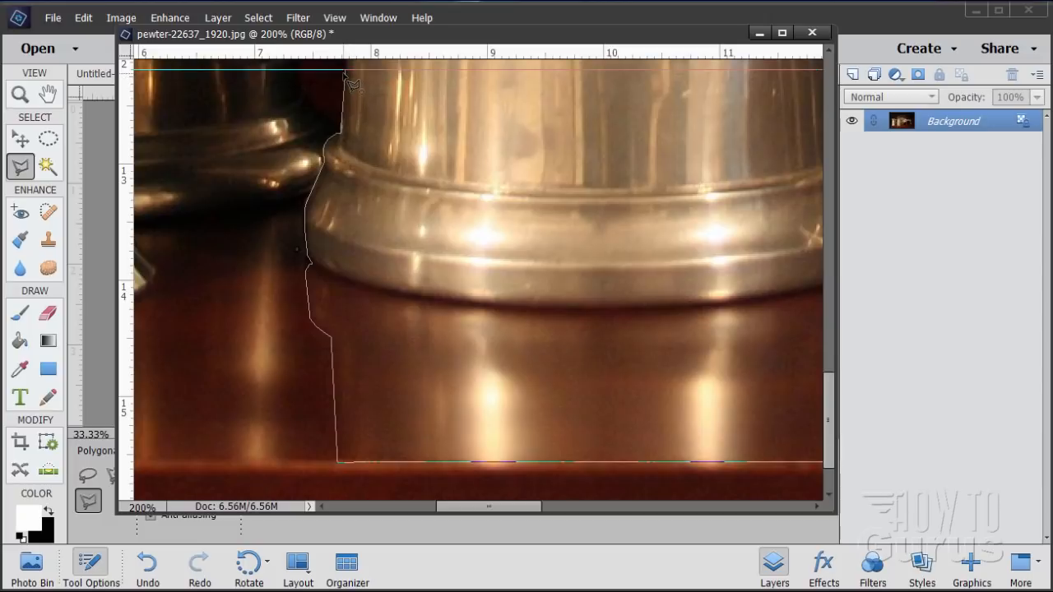
click(345, 76)
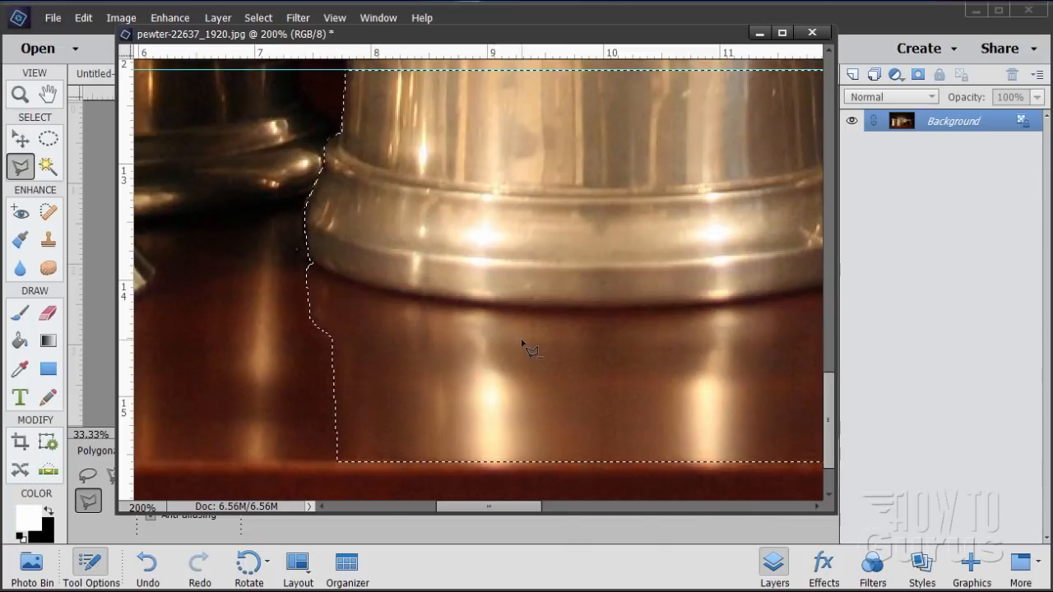
Step: Copy the selected tankard base and close pewter-22637_1920.jpg without saving changes
click(83, 19)
click(88, 106)
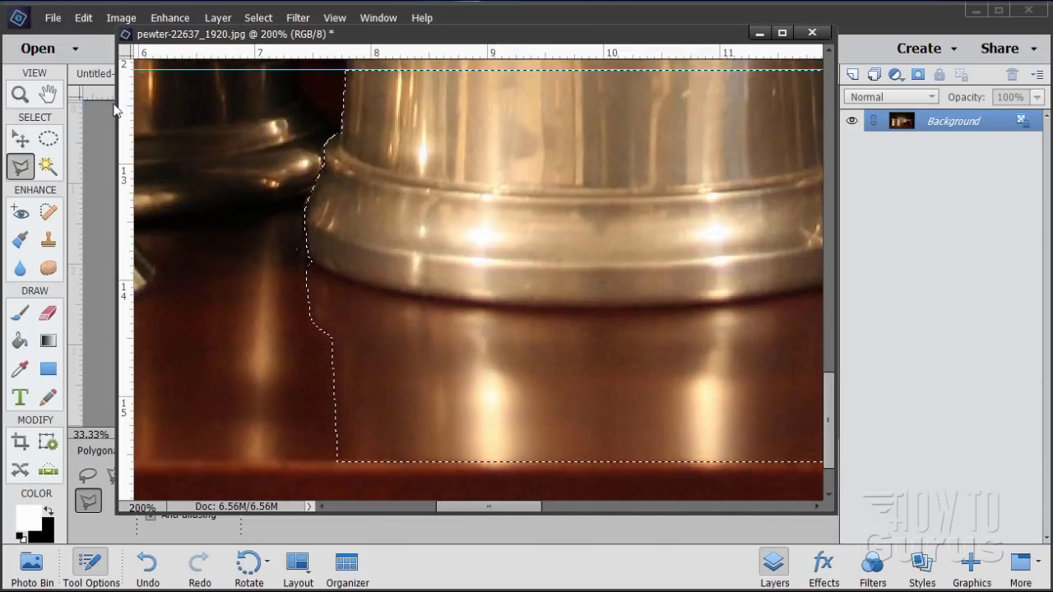
click(811, 33)
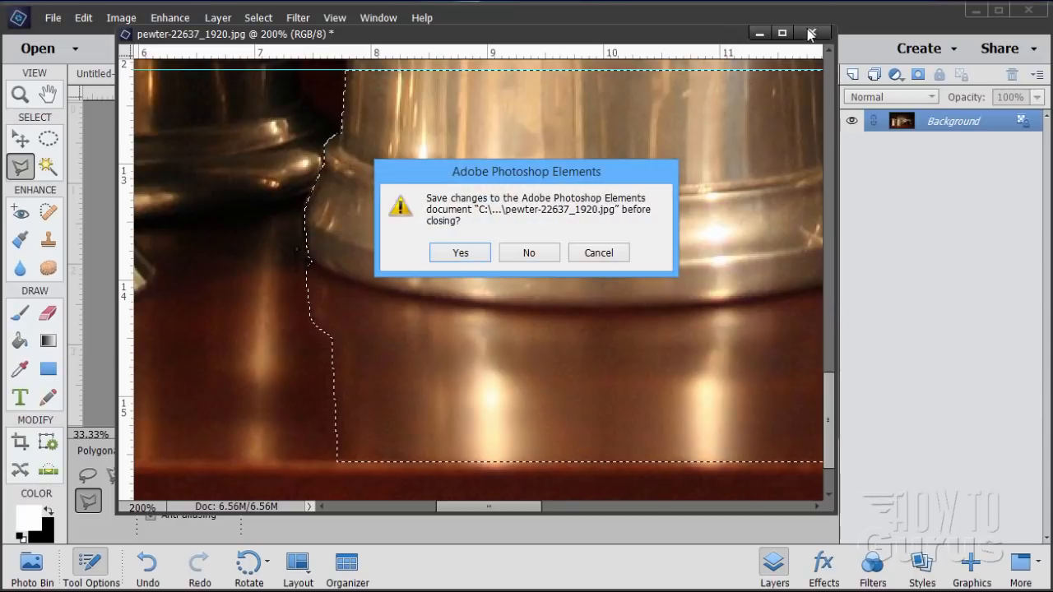
click(547, 259)
Step: Paste the copied tankard base into the snow globe composite above Layer 2
key(v)
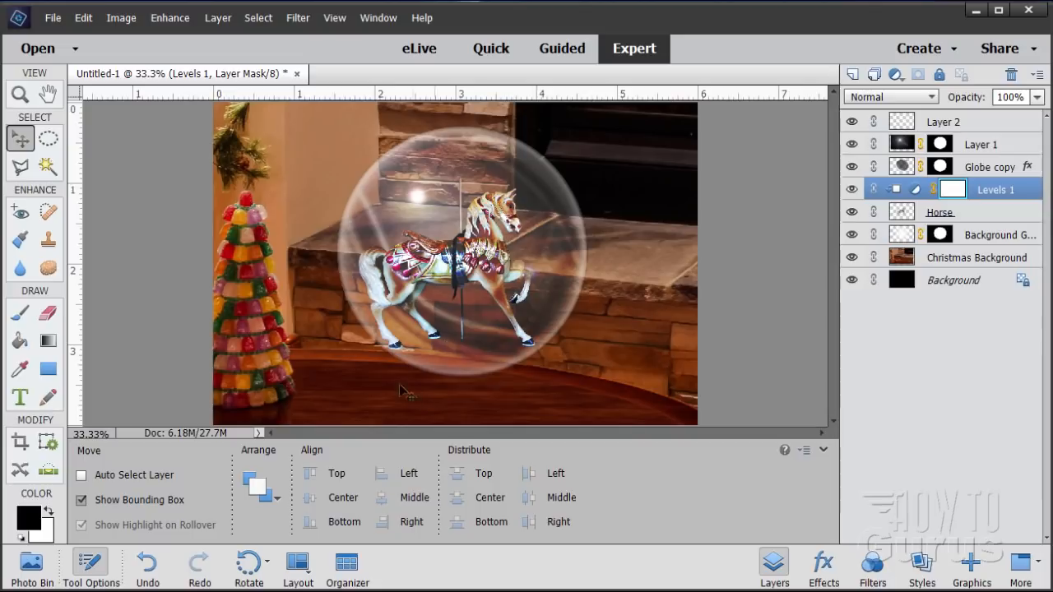
click(958, 121)
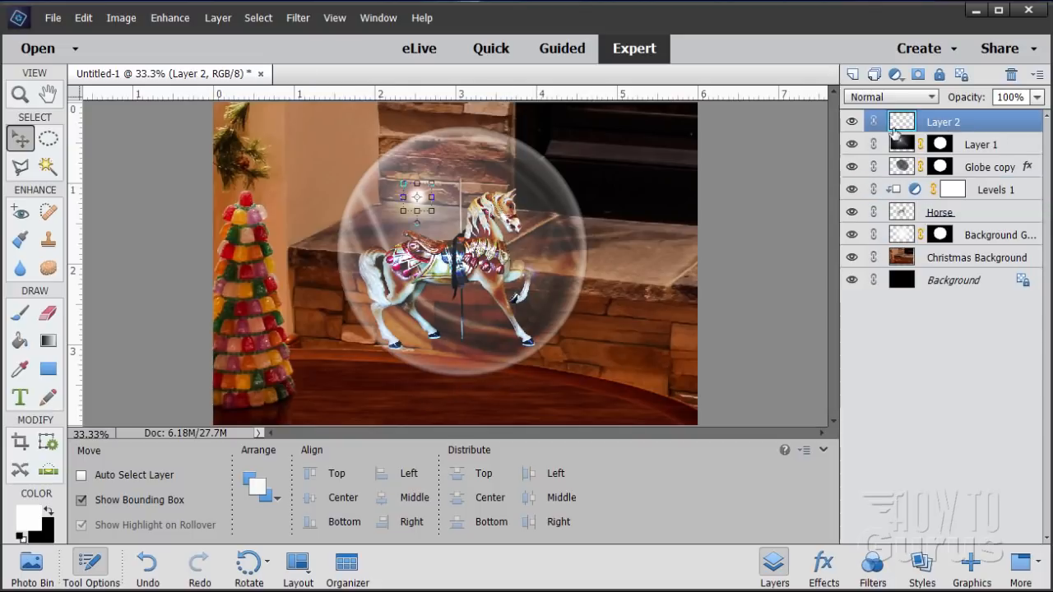
key(x)
click(91, 19)
click(96, 135)
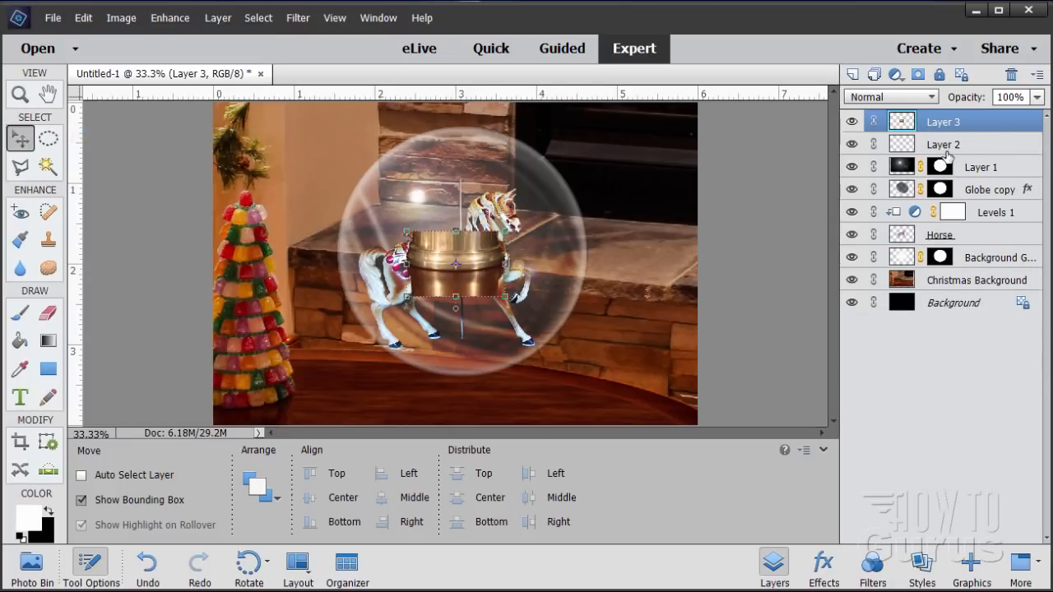
Step: Rename Layer 1 as Lens Flare and Layer 2 as Highlight
double_click(989, 168)
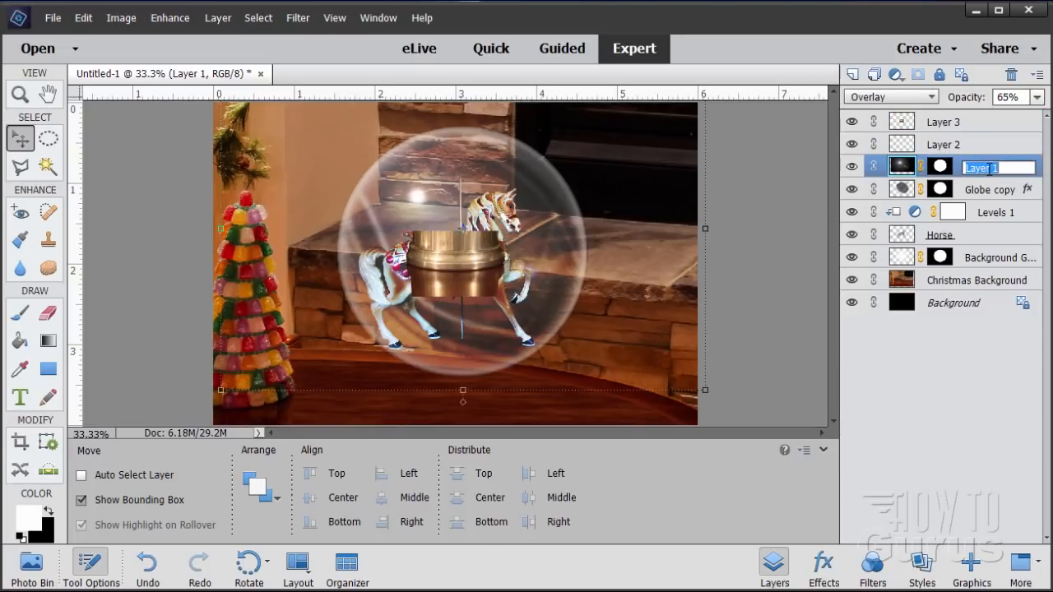
text(Lens)
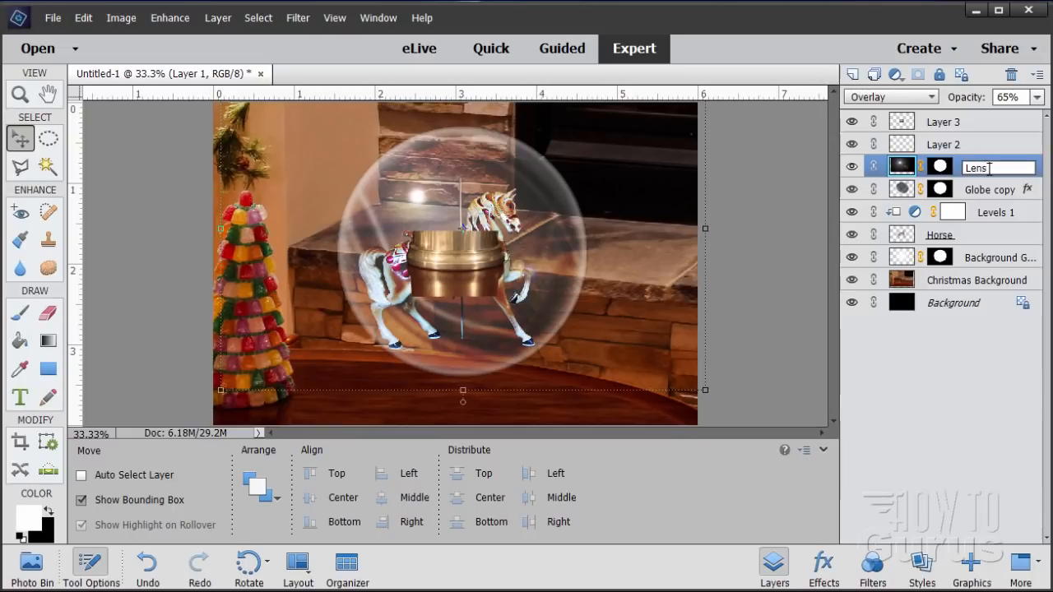
text( Flare)
double_click(943, 146)
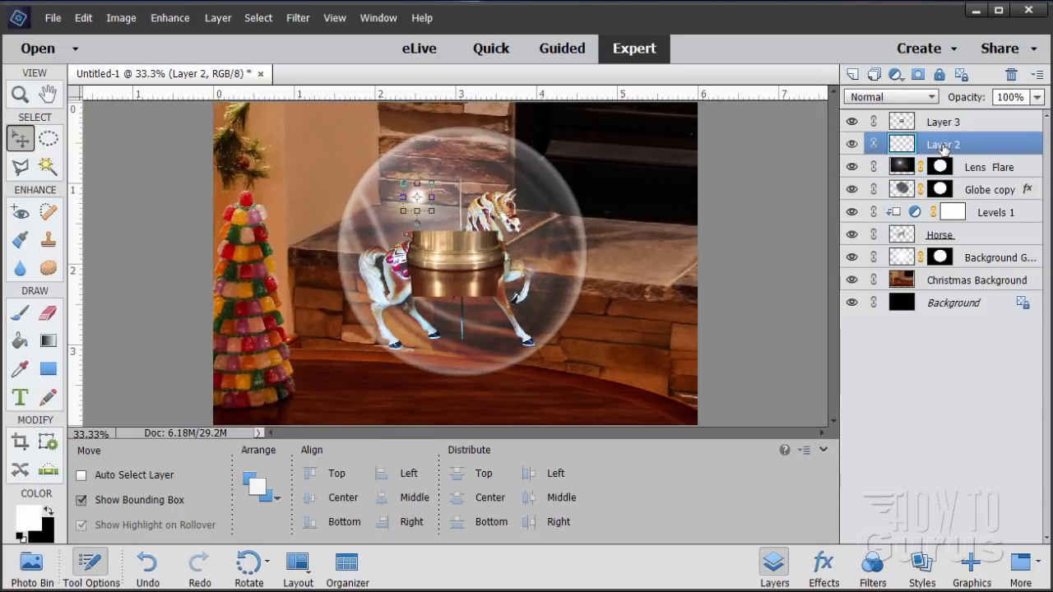
text(H)
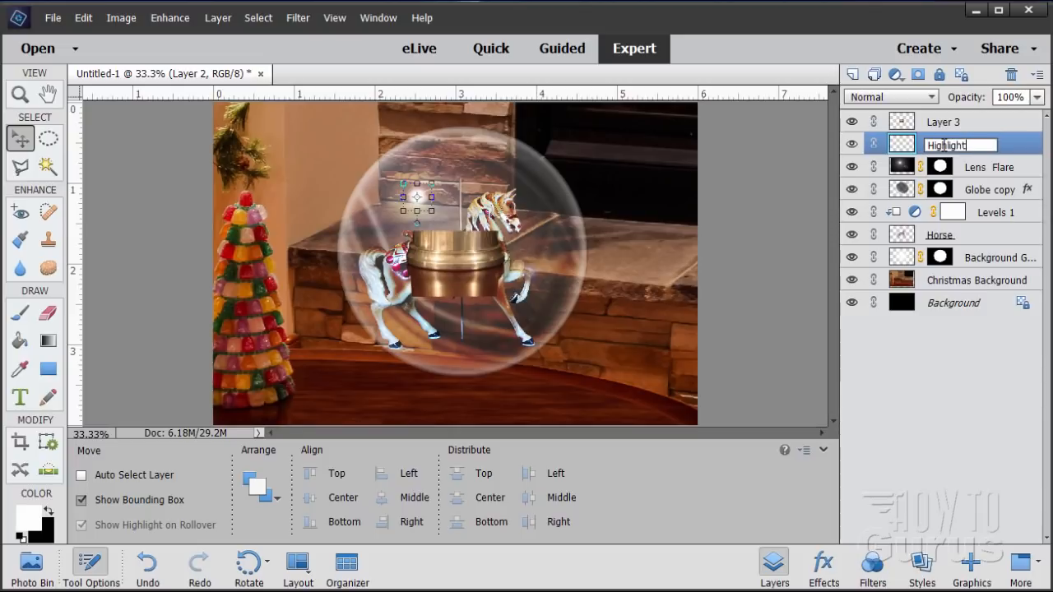
text(ighlight)
key(Return)
Step: Rename the pasted tankard layer, Layer 3, as Base 1
double_click(938, 122)
text(B)
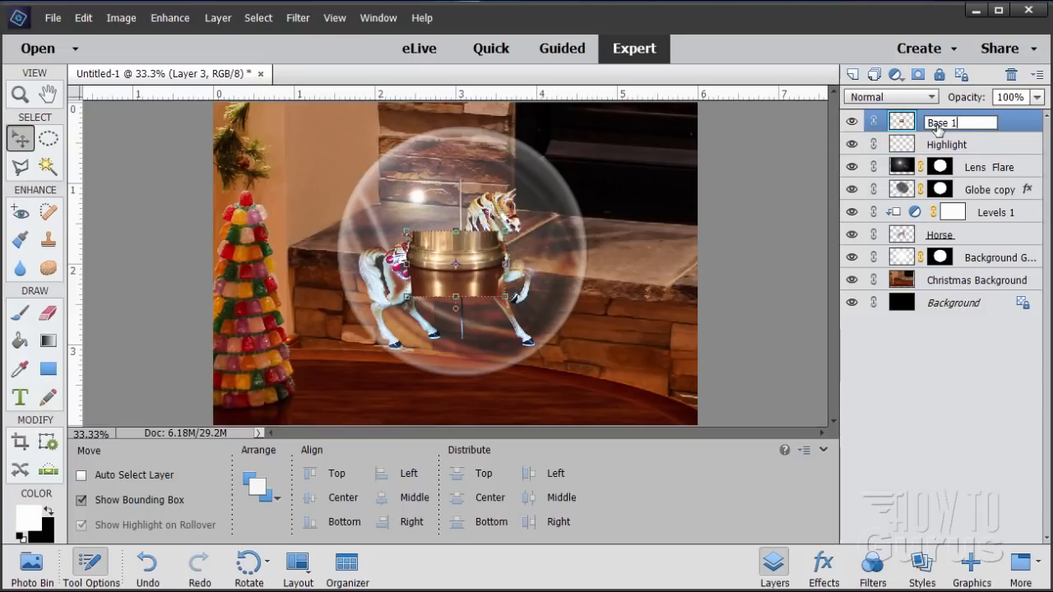
text(ase 1)
key(Return)
Step: Move Base 1 down to the globe's lower edge and stretch its width to 163.93% (2.000 in), keeping the height at 100%
drag(469, 273, 467, 378)
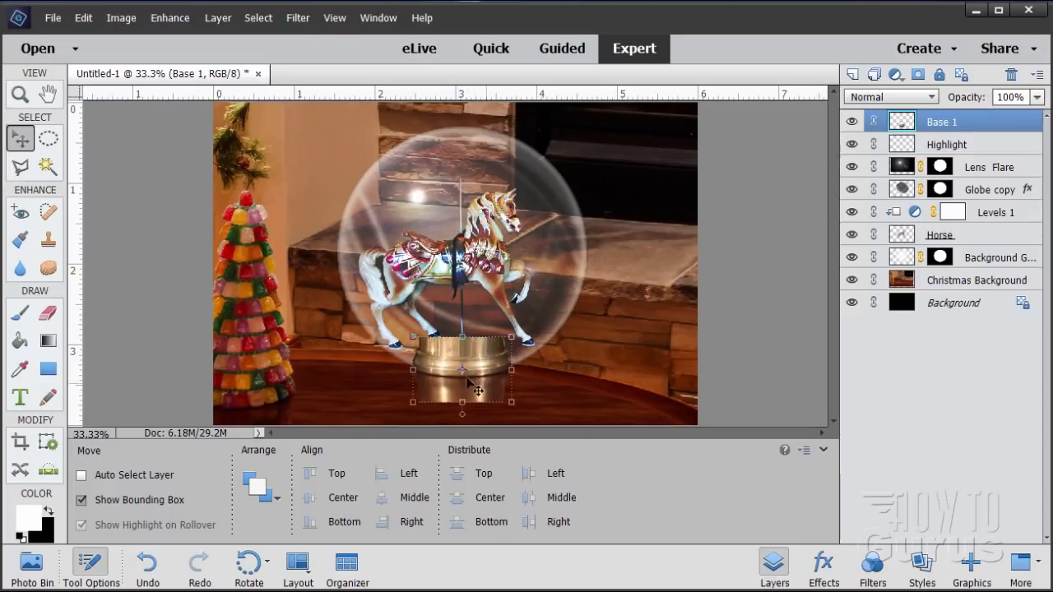
key(shift+Down)
key(shift+Down)
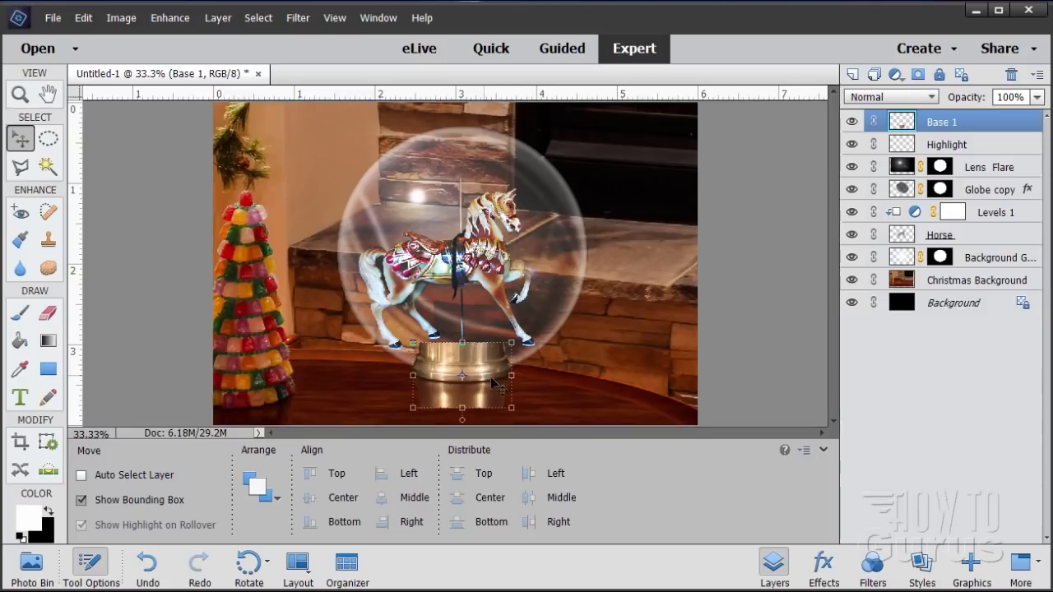
drag(513, 376, 577, 380)
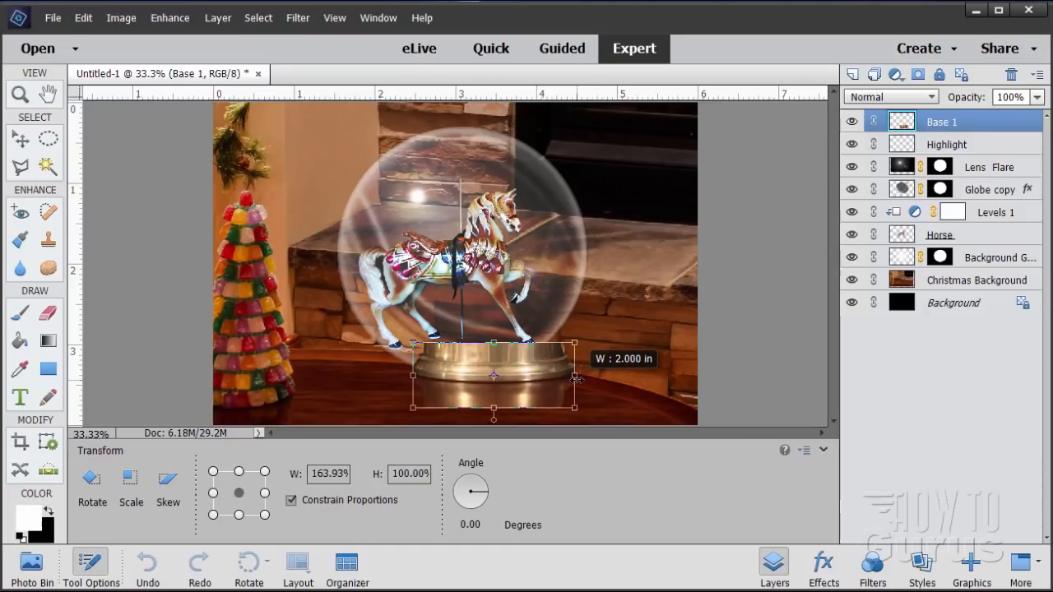
drag(576, 377, 575, 376)
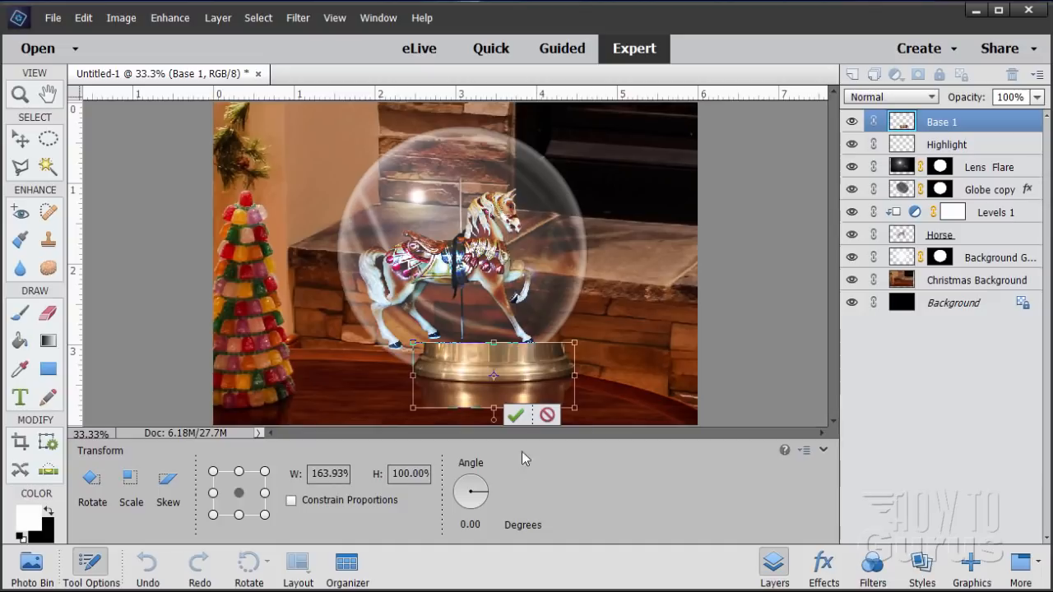
click(518, 417)
Step: Reposition the widened base so it sits centred beneath the globe, with its upper edge just below the horse's hooves
drag(519, 382, 538, 394)
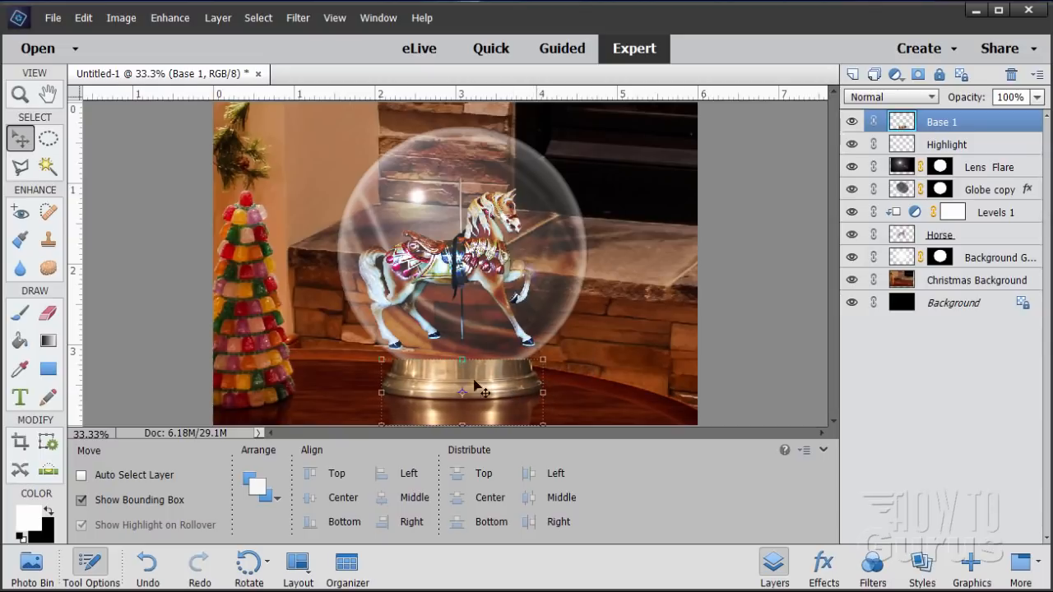
drag(489, 391, 486, 392)
drag(483, 393, 506, 390)
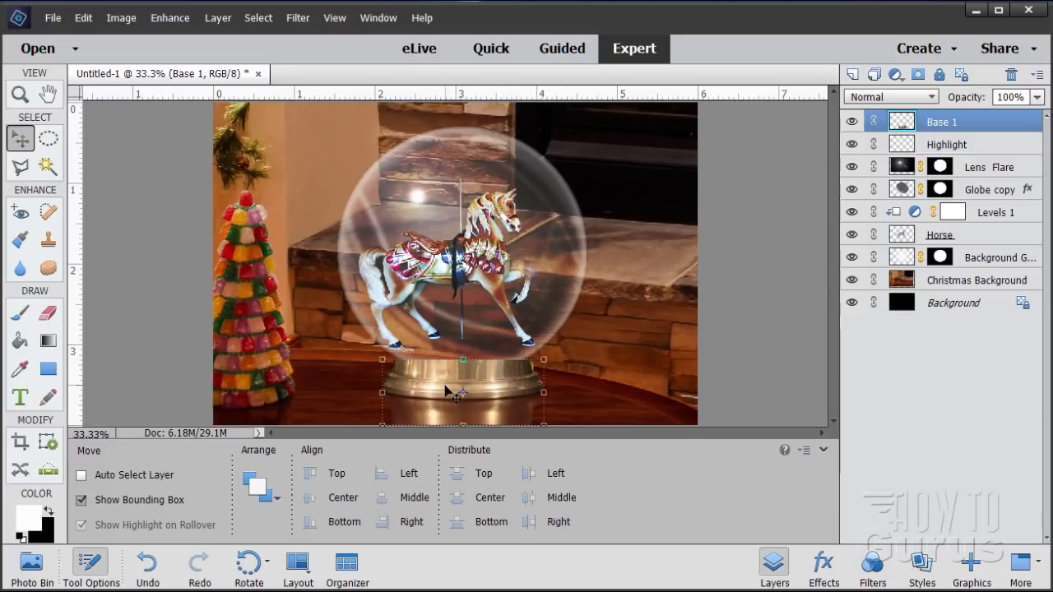
Step: Nudge the Base 1 layer straight up about 10 pixels so its upper edge fits snugly against both sides of the globe's lower curve
click(31, 98)
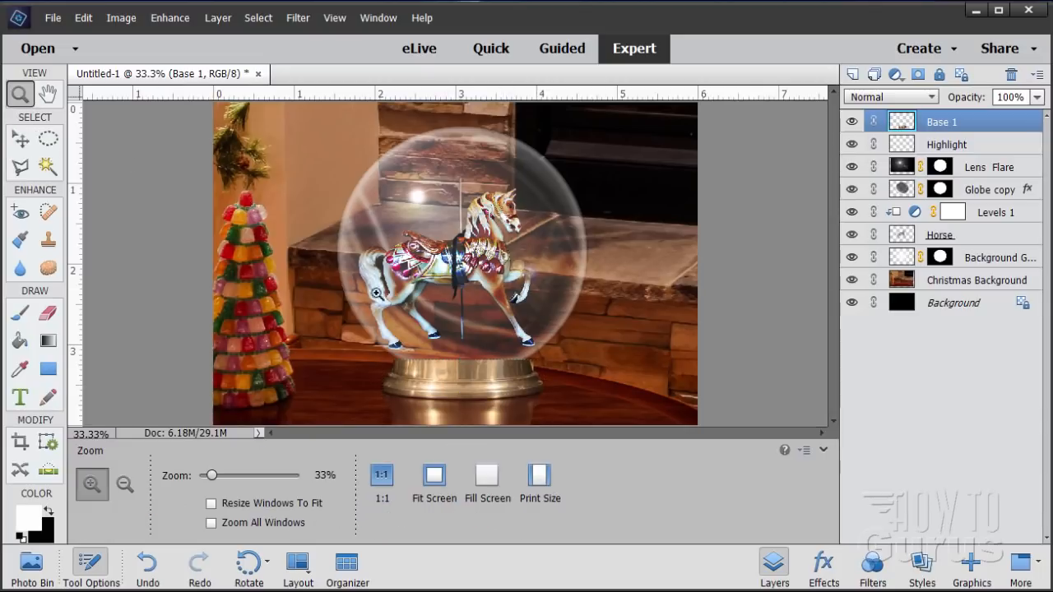
click(418, 352)
click(420, 353)
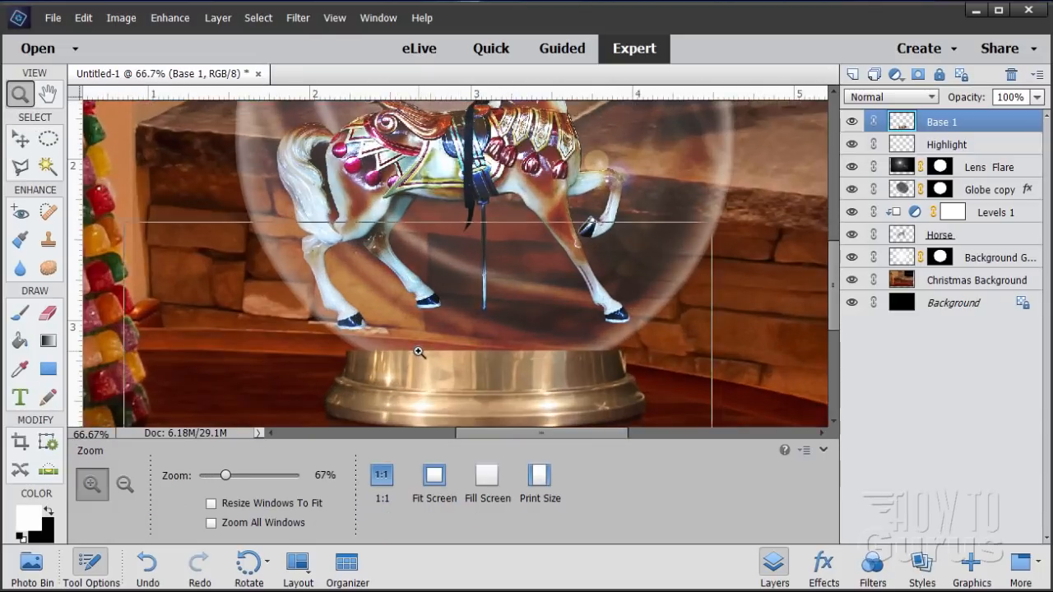
click(403, 362)
click(305, 356)
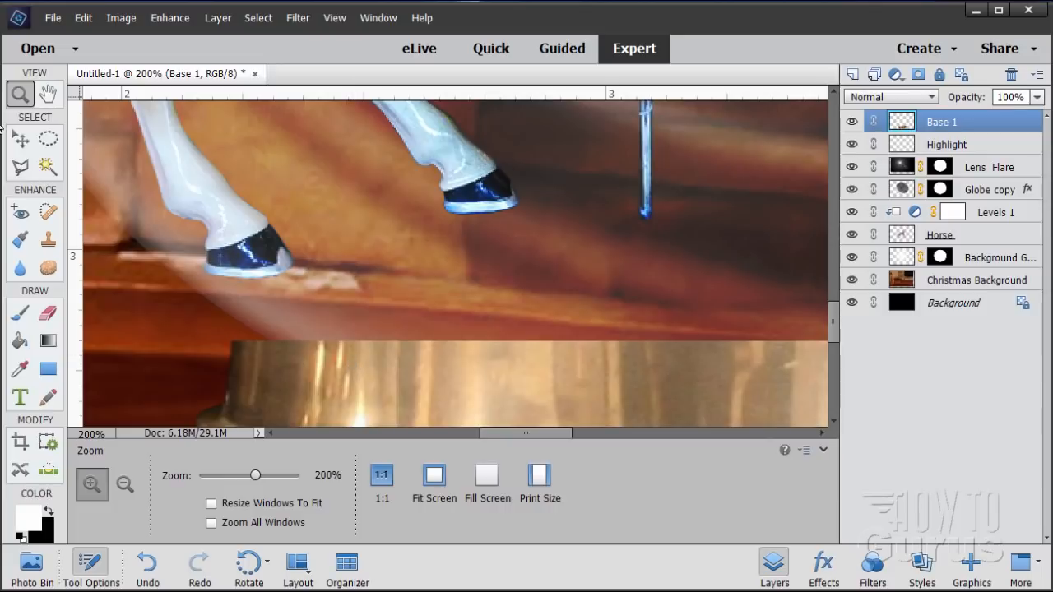
click(18, 139)
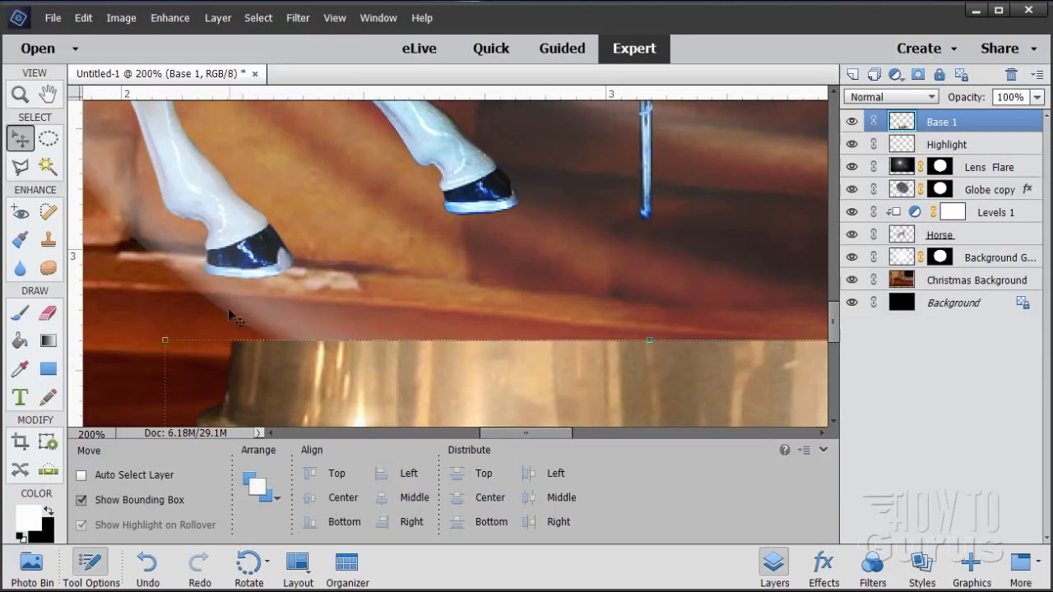
key(Up)
key(Up)
key(Up)
key(Up)
key(Up)
key(Up)
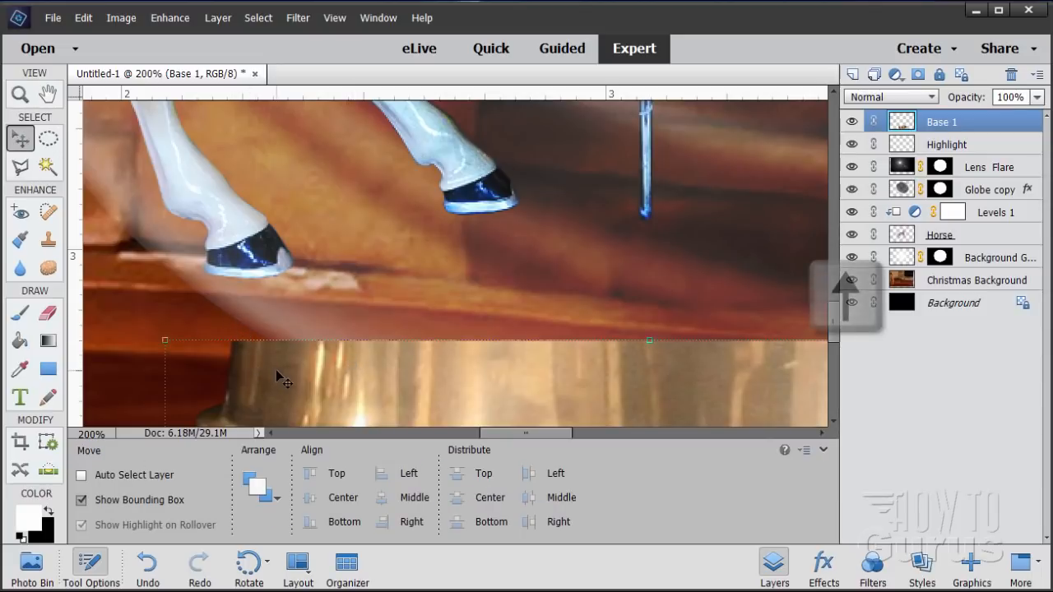
key(Up)
key(Up)
key(Up)
key(Up)
key(Up)
key(Up)
key(Up)
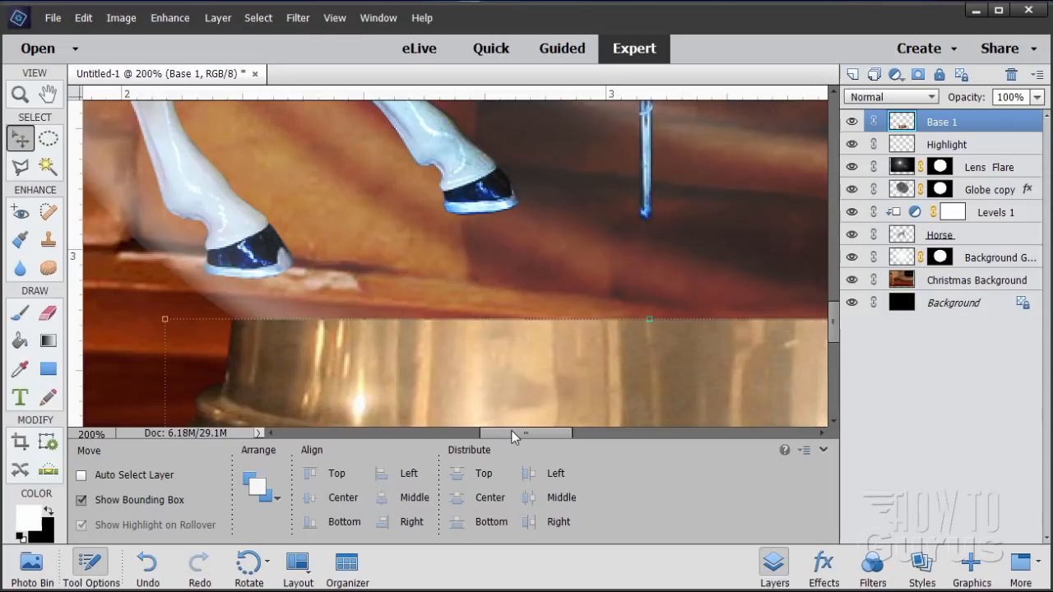
drag(515, 435, 573, 435)
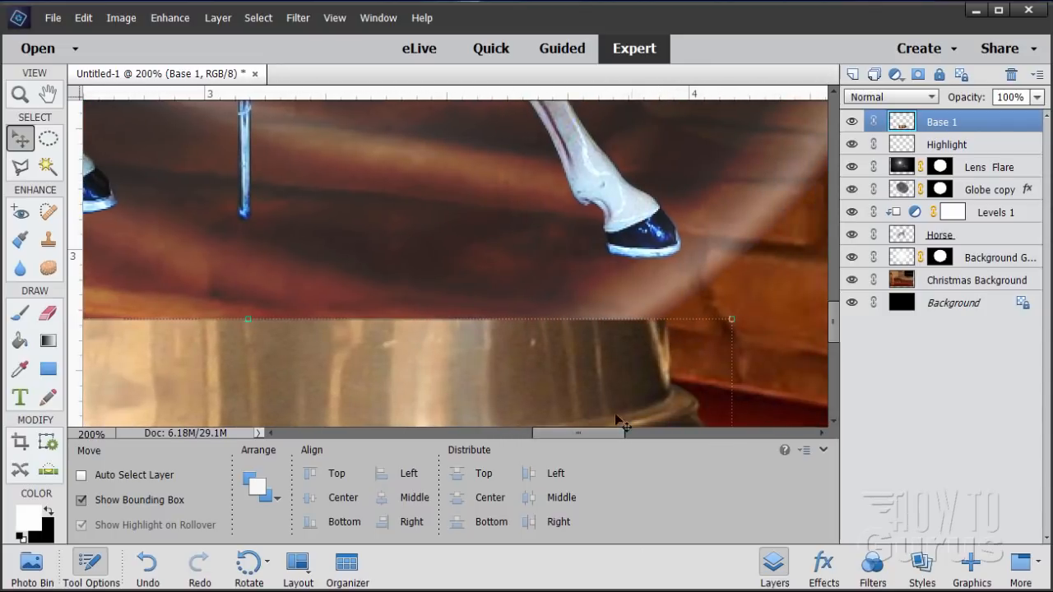
drag(607, 435, 553, 442)
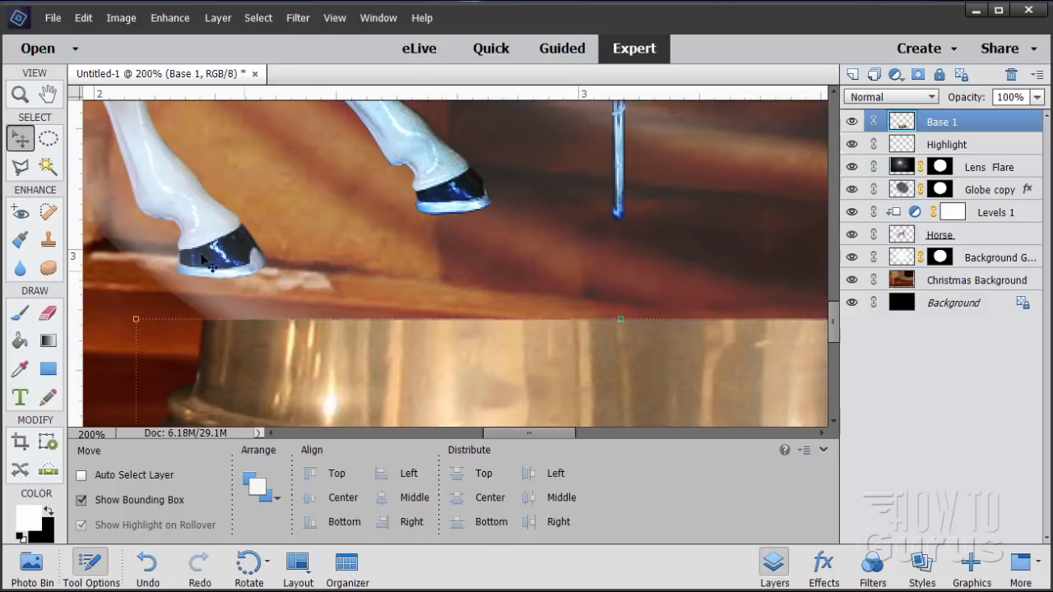
Step: Duplicate the Base 1 layer holding the metal base and its reflection
click(22, 96)
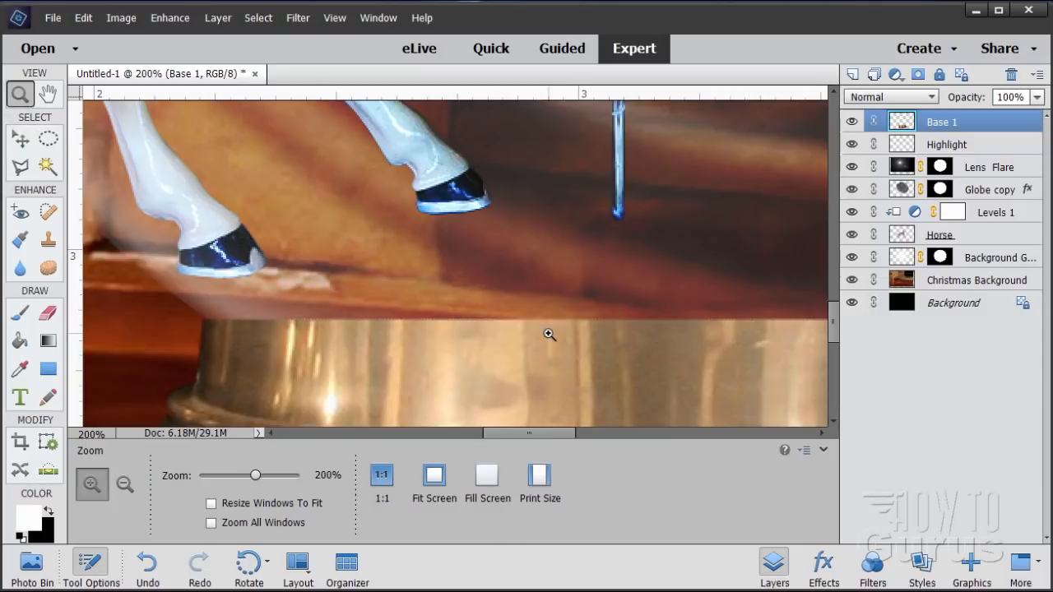
alt+click(559, 338)
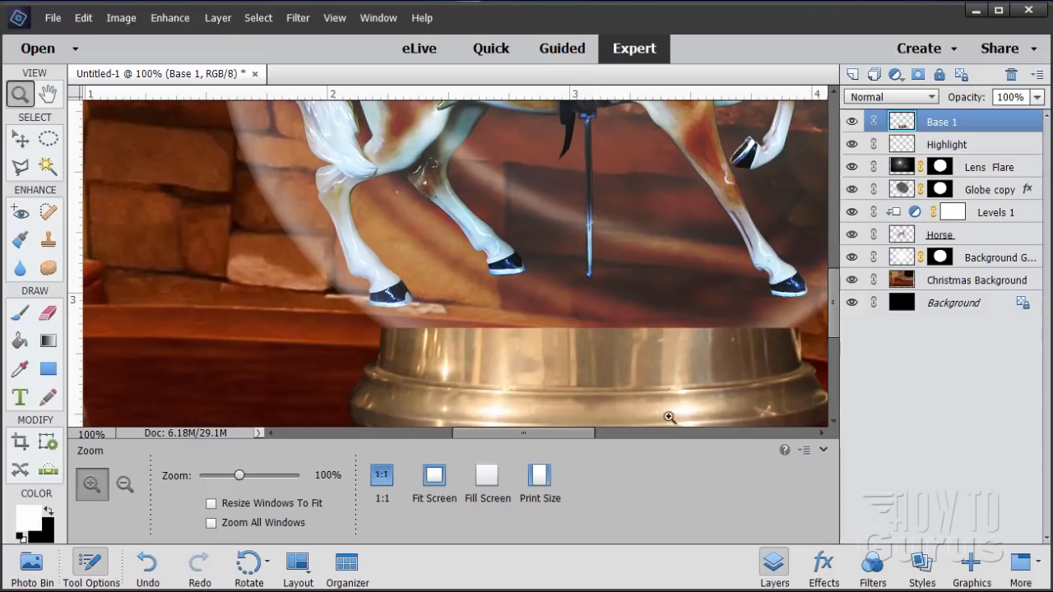
drag(829, 327, 834, 348)
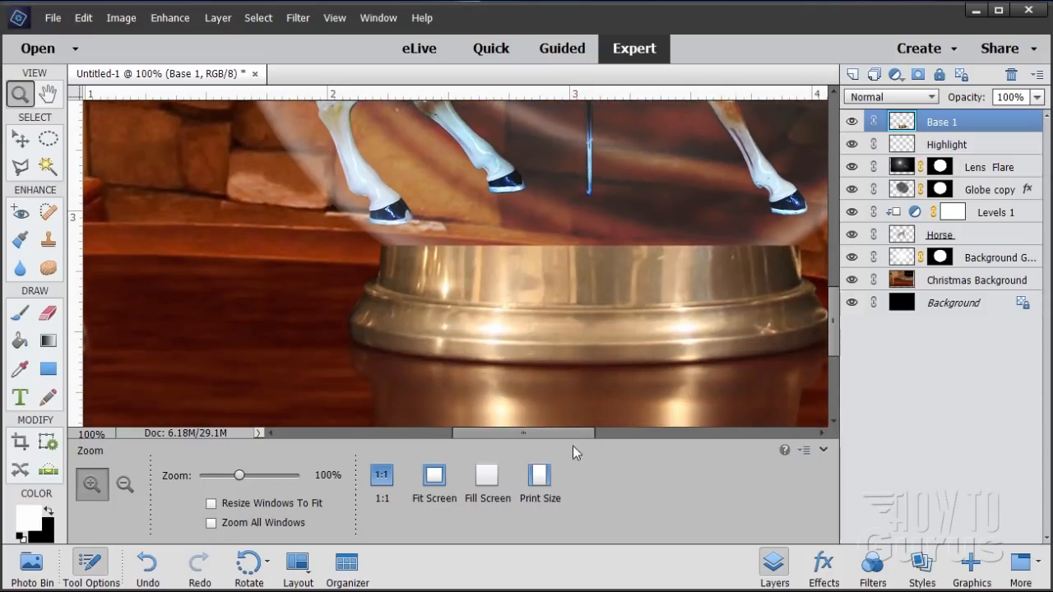
drag(559, 429, 590, 428)
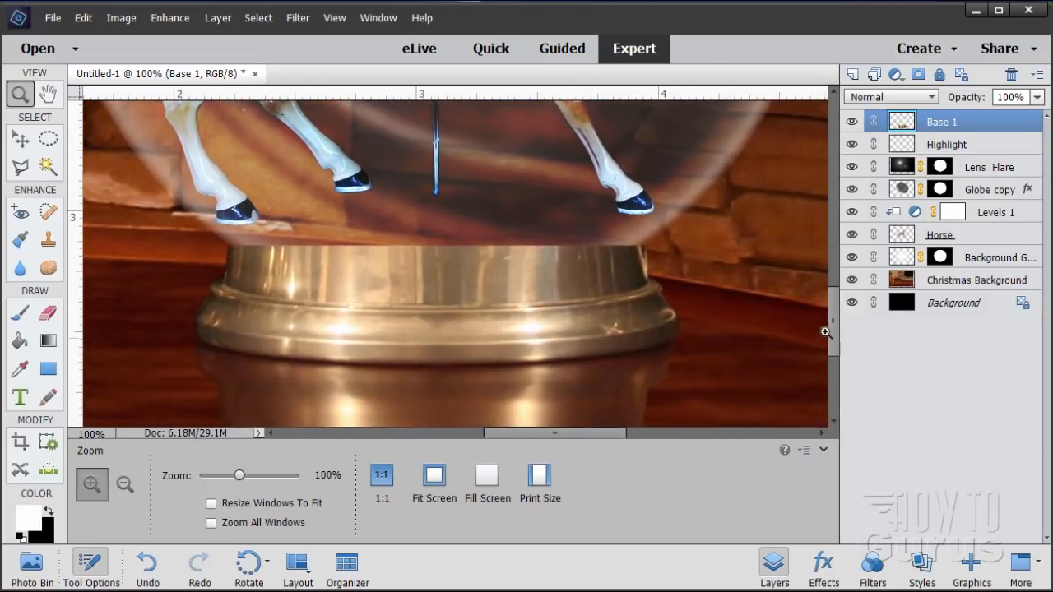
drag(833, 337, 825, 360)
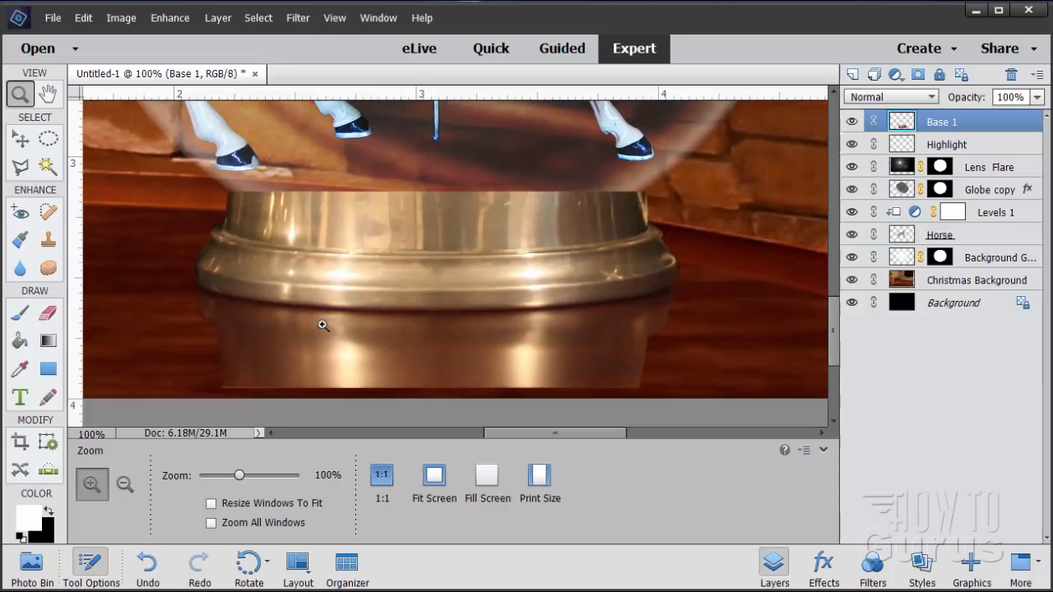
click(29, 145)
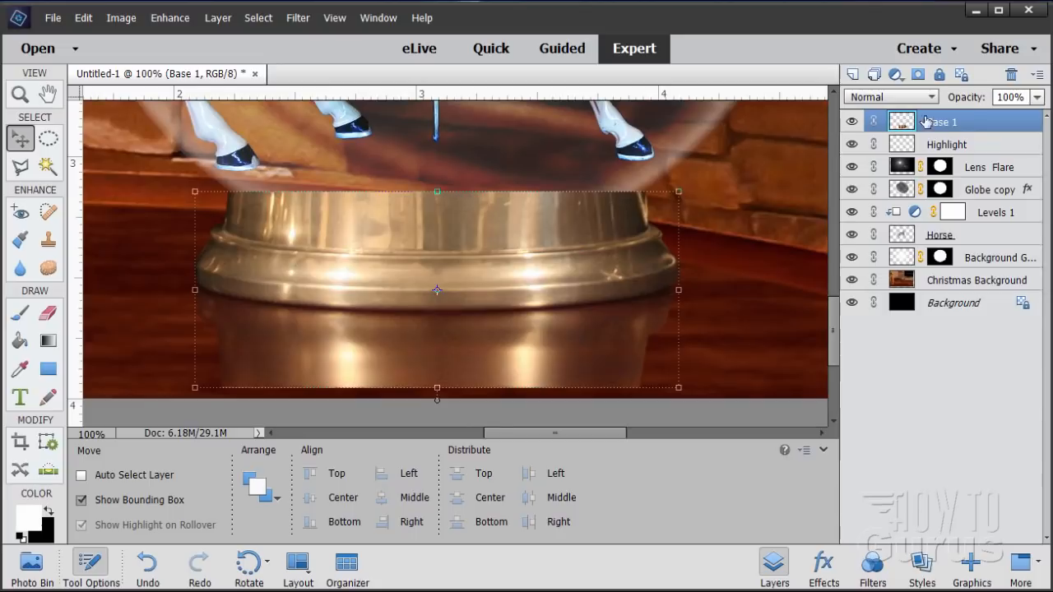
drag(929, 123, 853, 74)
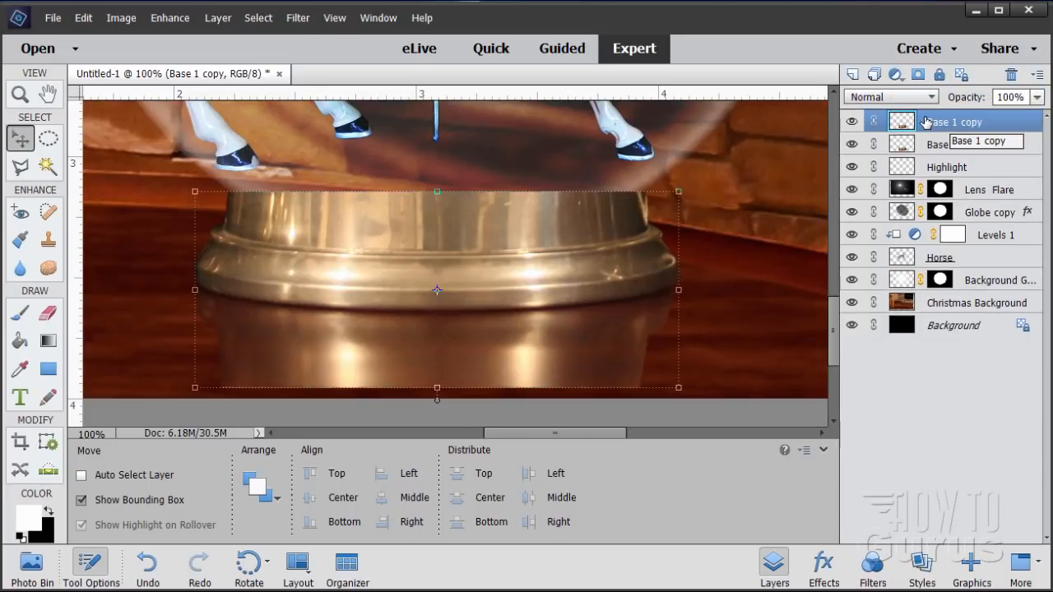
Step: Place the base copy beneath Base 1 and stretch its height to 105.33%, extending the reflection down to the image's lower edge
drag(948, 123, 933, 146)
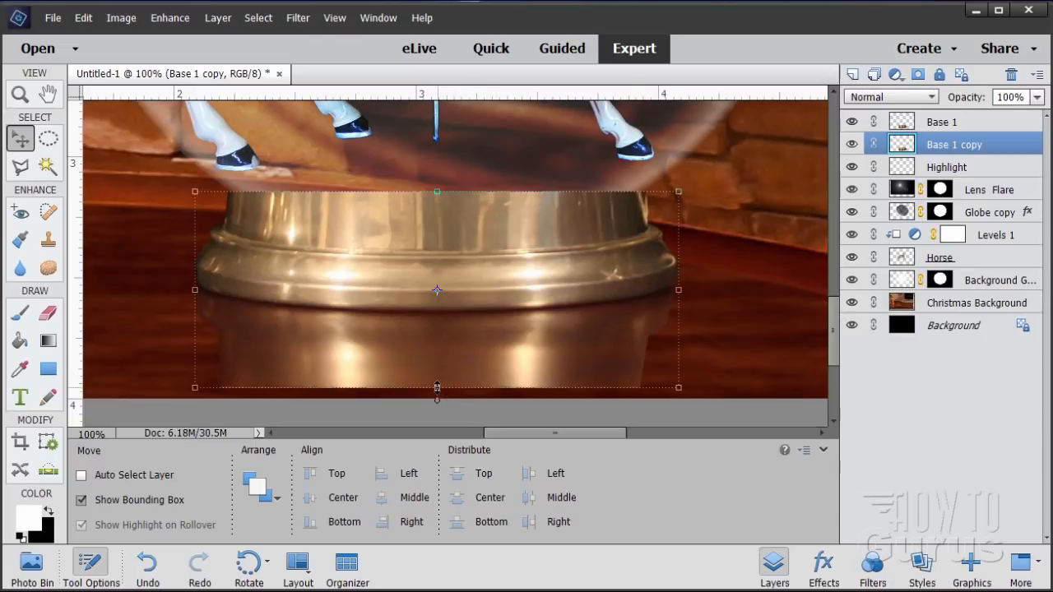
drag(437, 388, 437, 400)
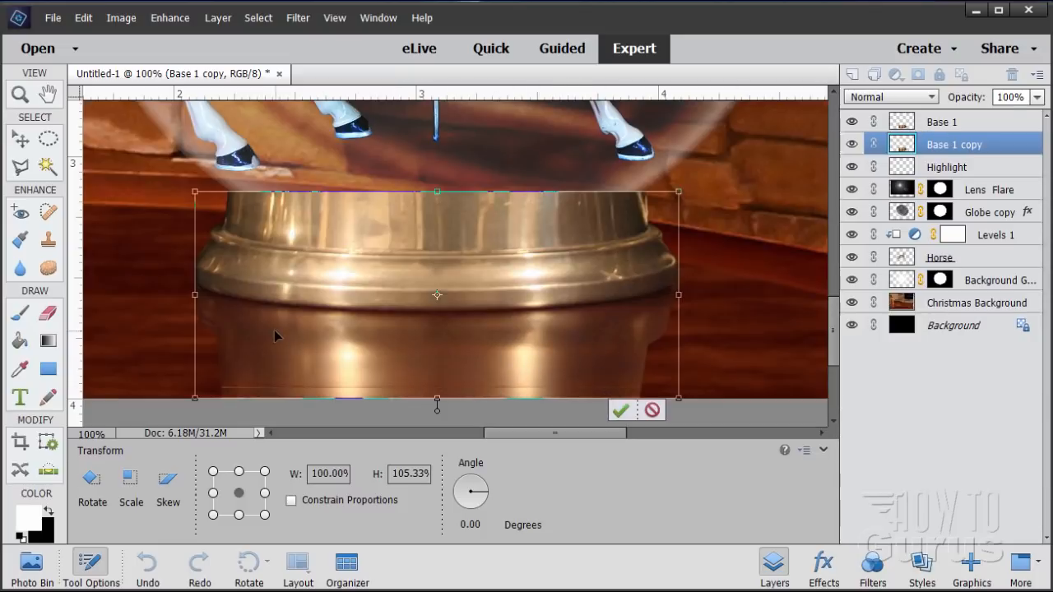
click(621, 409)
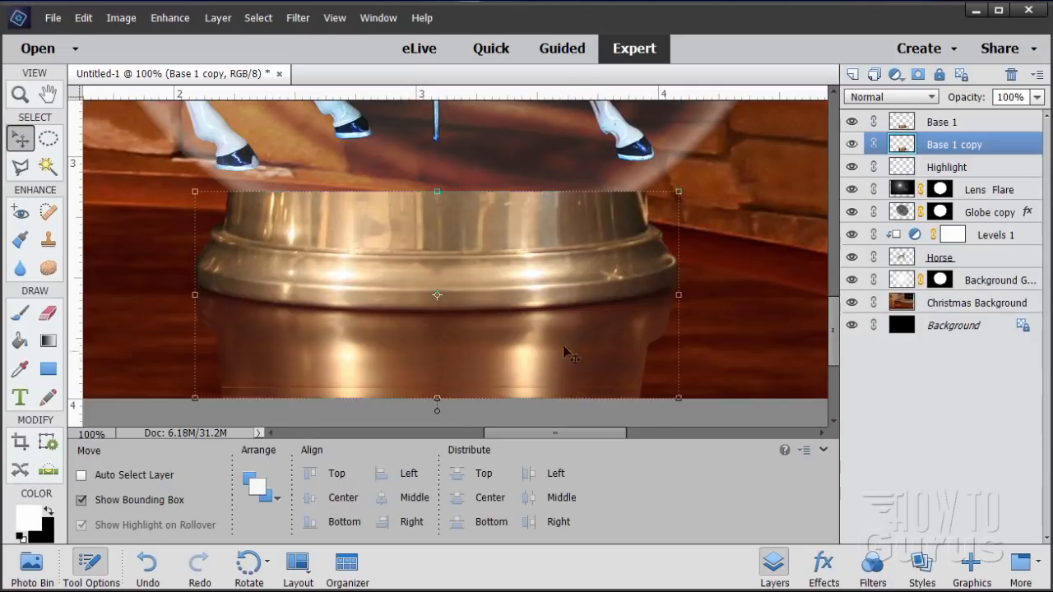
Step: Select the Base 1 layer and magnify the lower-left rim of the metal base to 200%
click(938, 122)
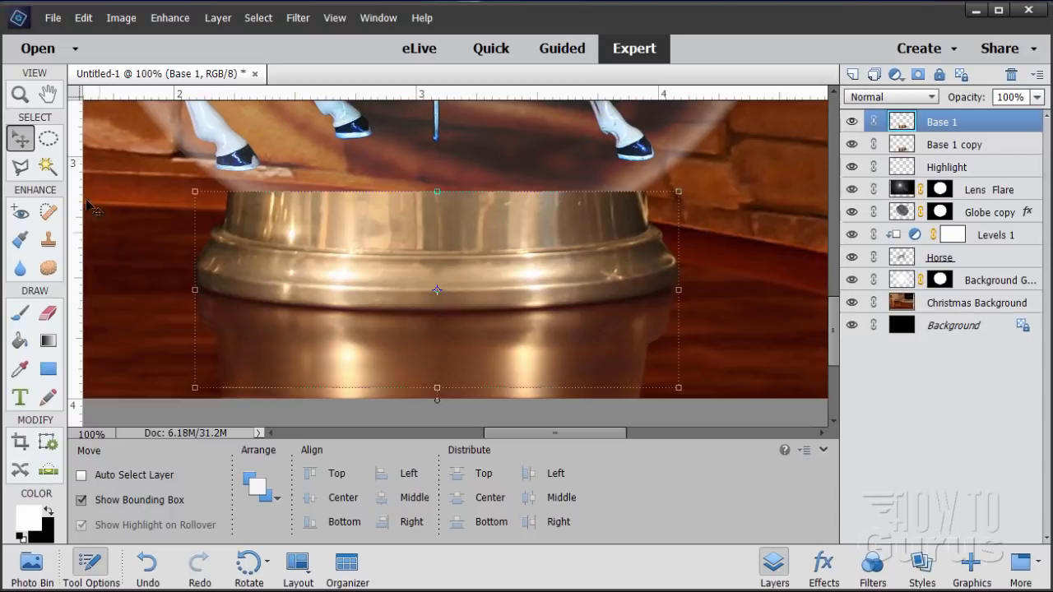
key(z)
click(247, 297)
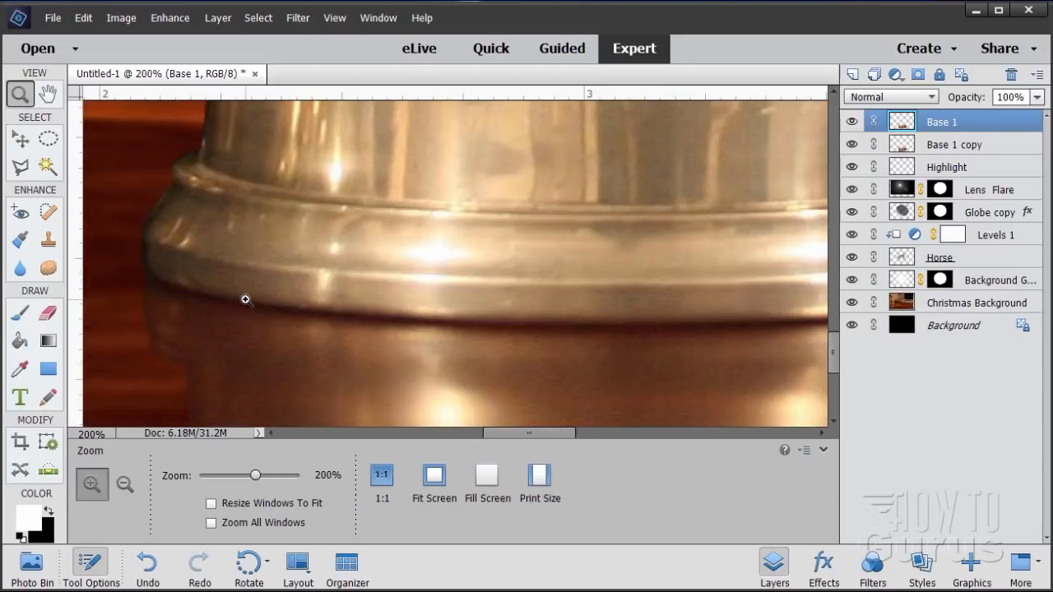
Step: Trace the lower edge of the brass base on the Base 1 layer with the Polygonal Lasso, from its left to right side
click(21, 167)
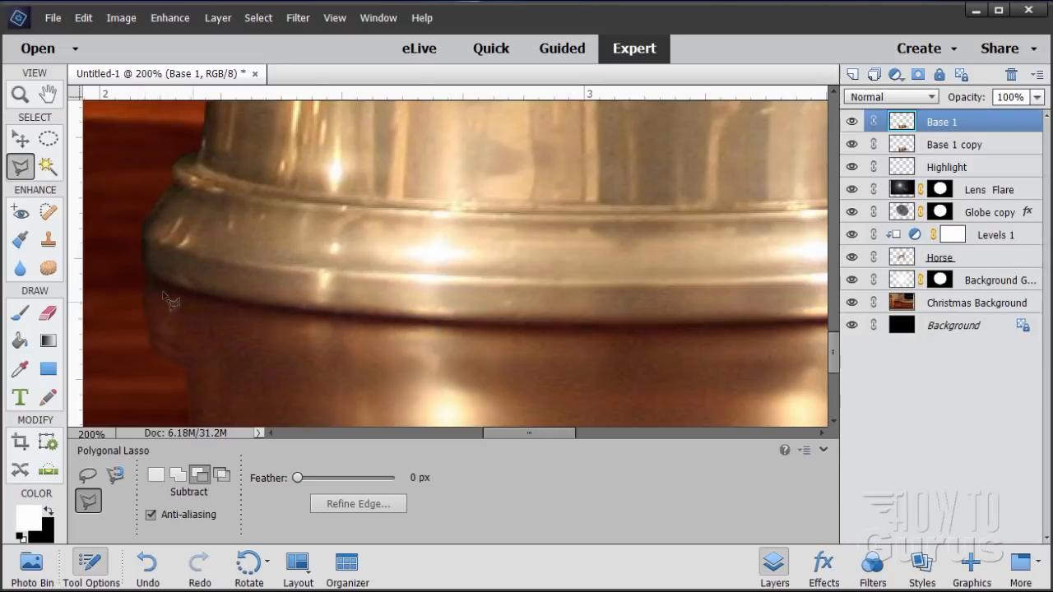
click(135, 270)
click(163, 287)
click(262, 310)
click(321, 319)
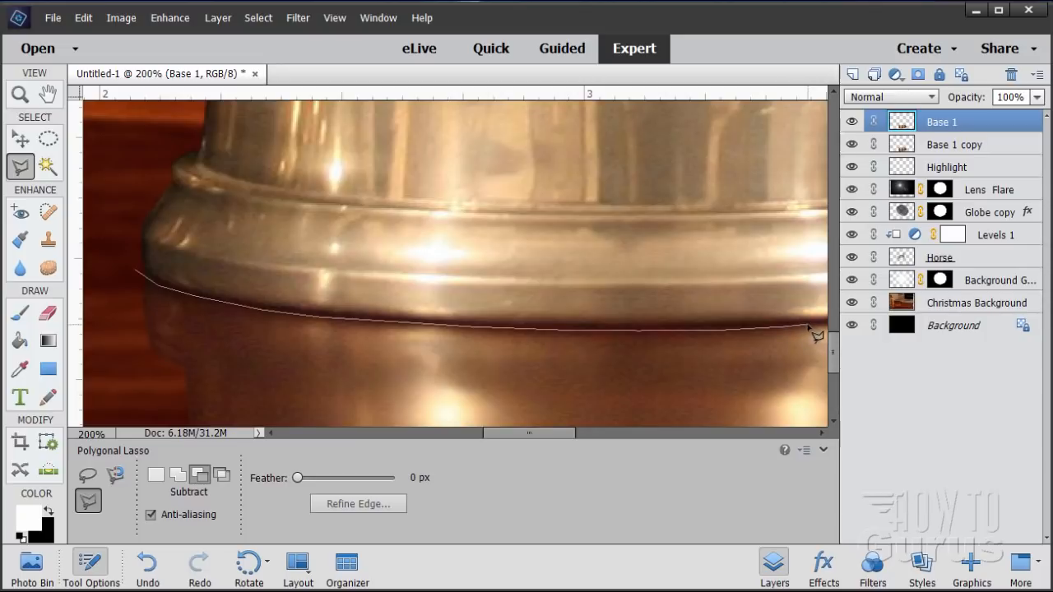
key(space)
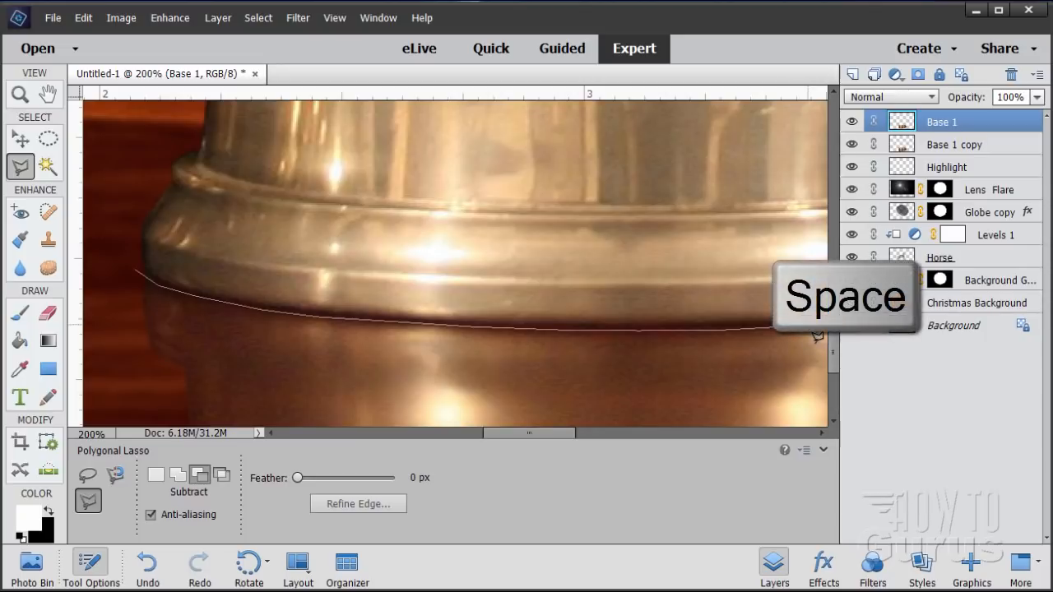
mouse_move(817, 333)
mouse_down()
mouse_move(524, 337)
mouse_move(270, 322)
mouse_up()
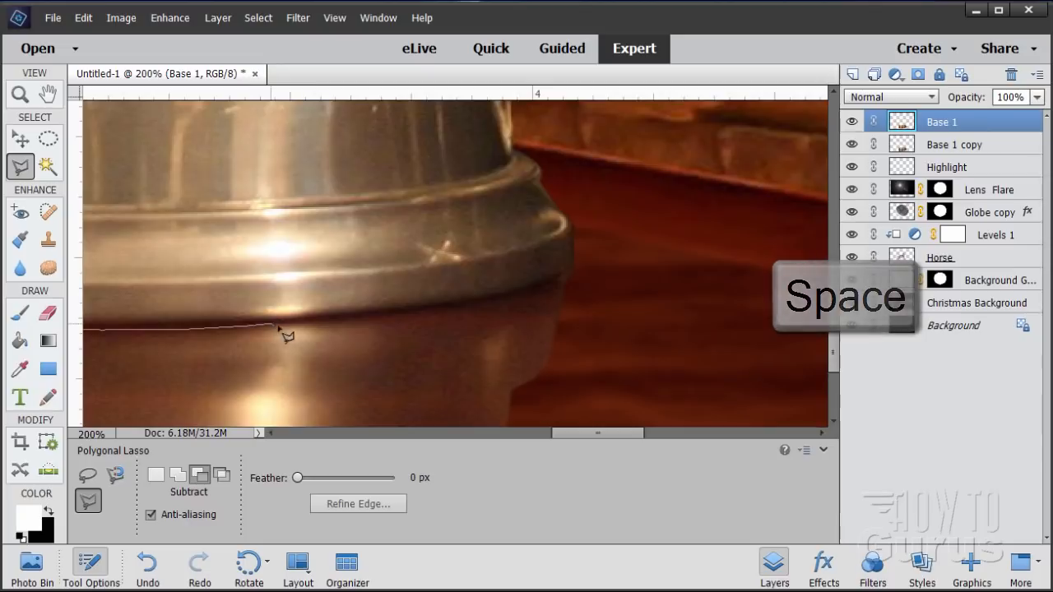
click(402, 312)
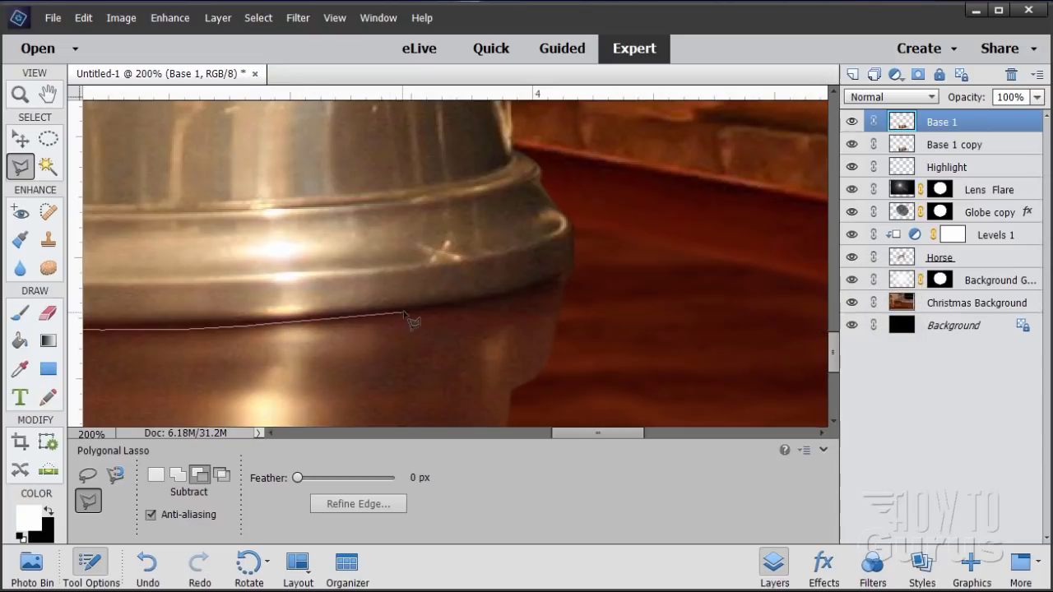
click(519, 295)
click(547, 284)
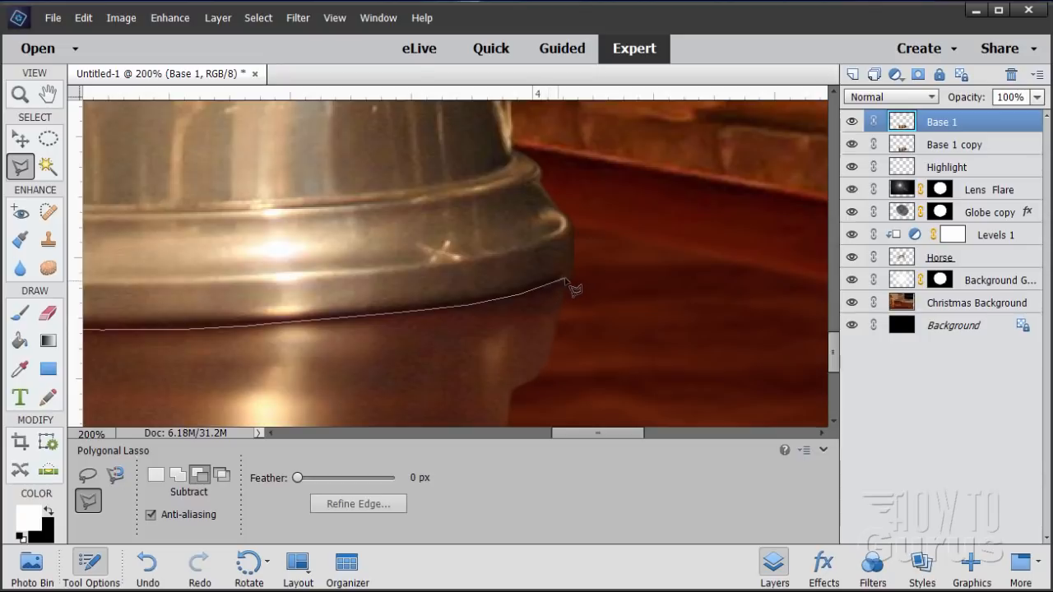
click(570, 274)
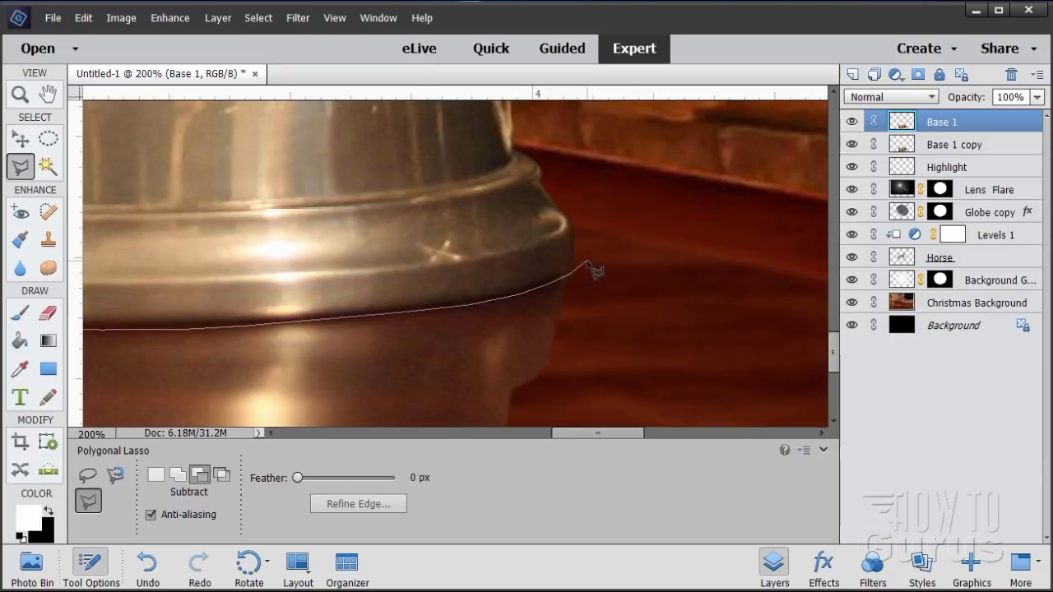
click(585, 262)
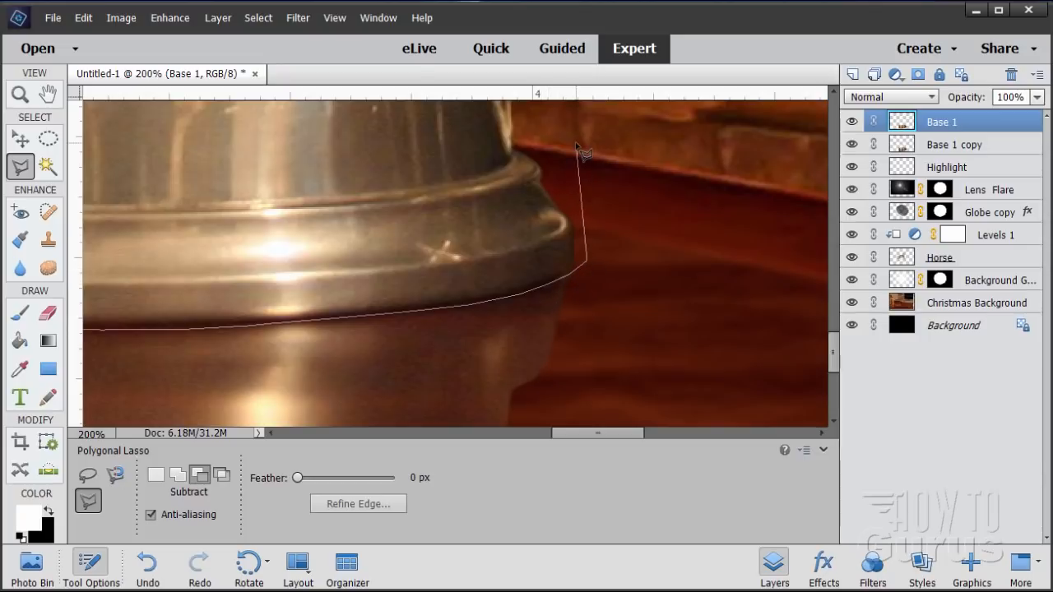
Step: Close the lasso outline around the sides and top of the brass base, and mask the Base 1 layer to that selection
click(578, 146)
click(600, 246)
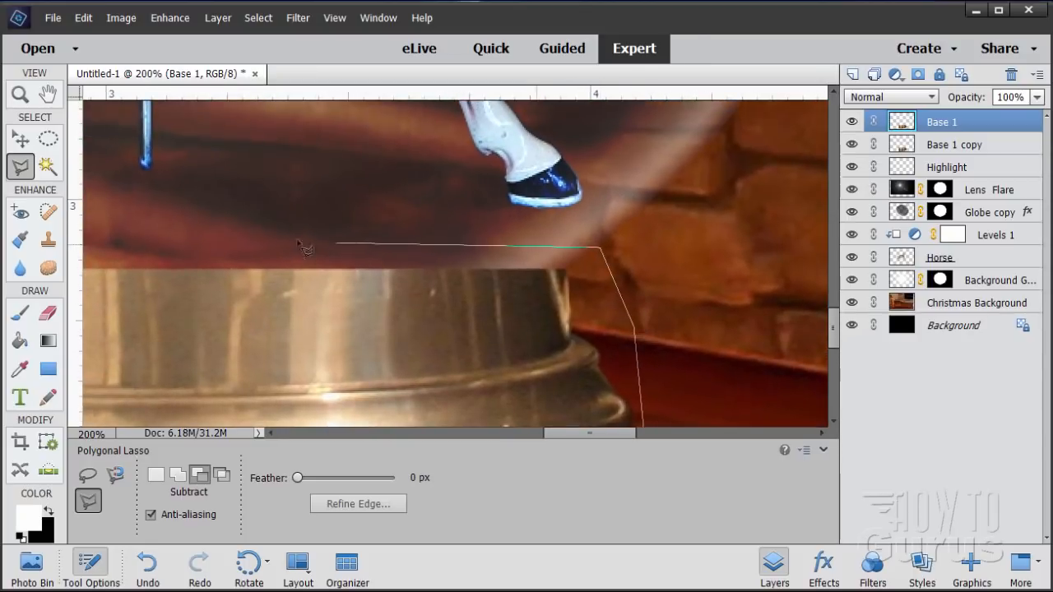
drag(158, 245, 637, 228)
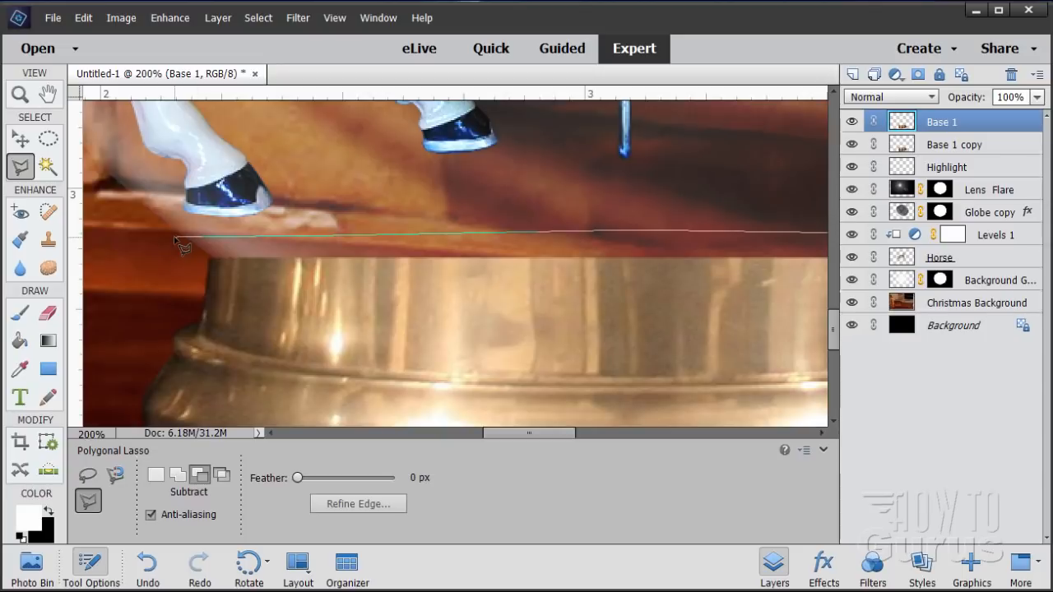
mouse_move(174, 237)
mouse_down()
mouse_move(275, 172)
mouse_move(289, 145)
mouse_up()
click(289, 143)
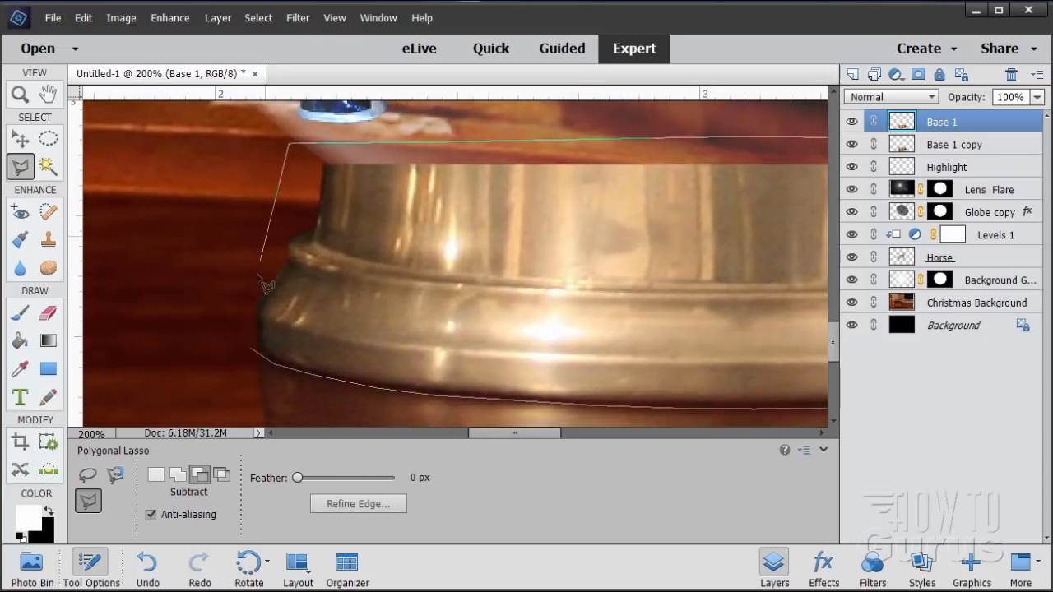
click(240, 293)
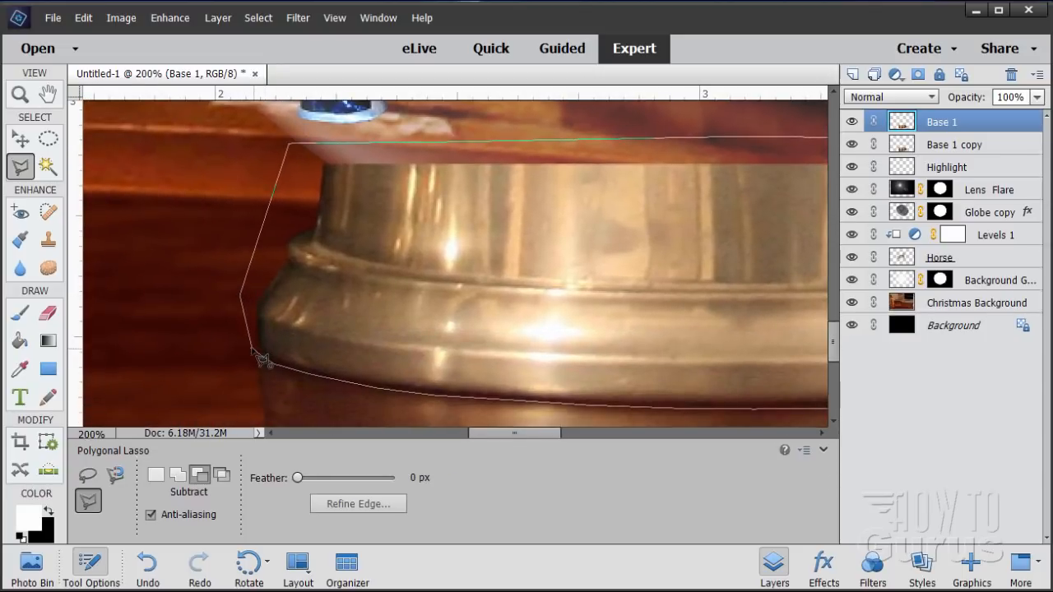
double_click(253, 352)
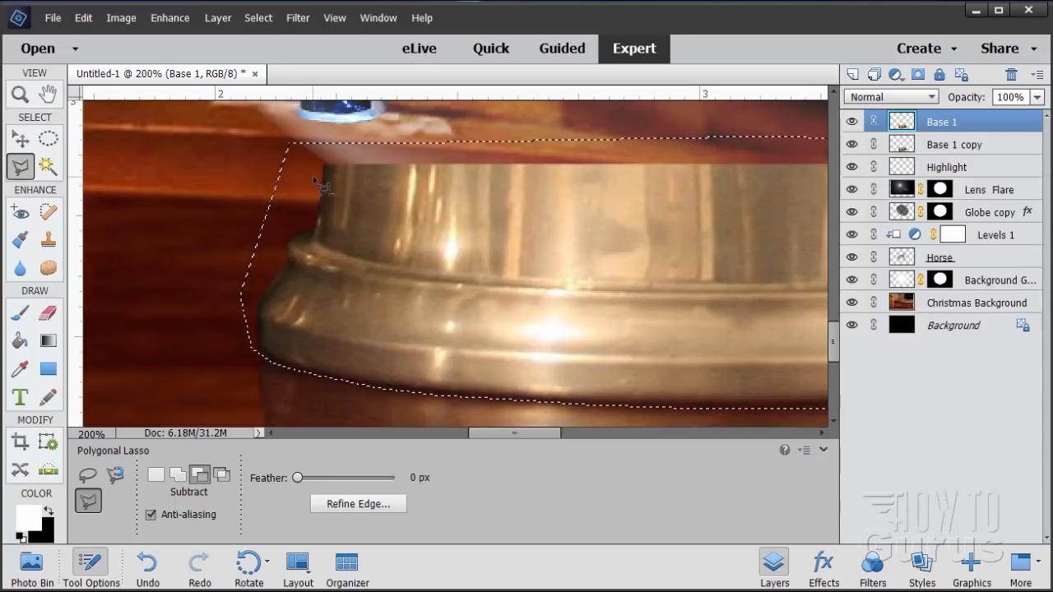
click(918, 76)
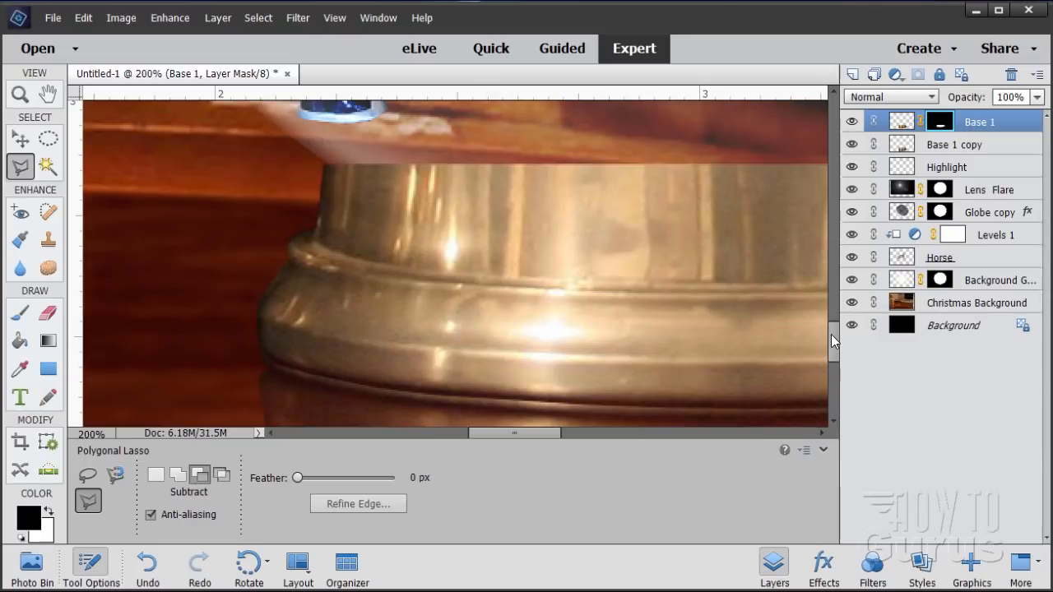
Step: Select the Base 1 copy layer and toggle its visibility off and on to check the reflection beneath the base
scroll(834, 342, down, 2)
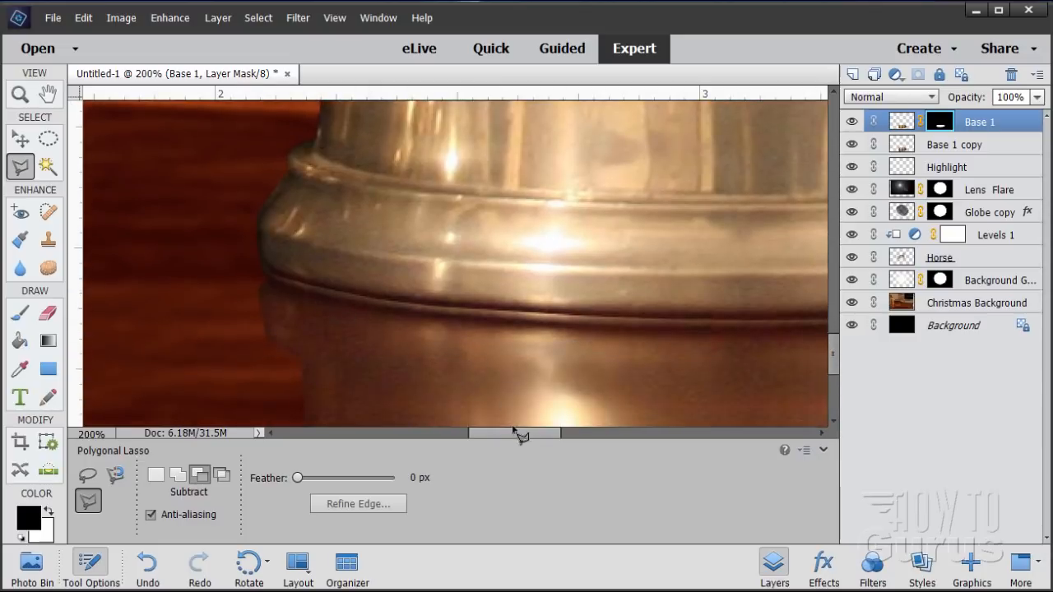
drag(518, 431, 541, 431)
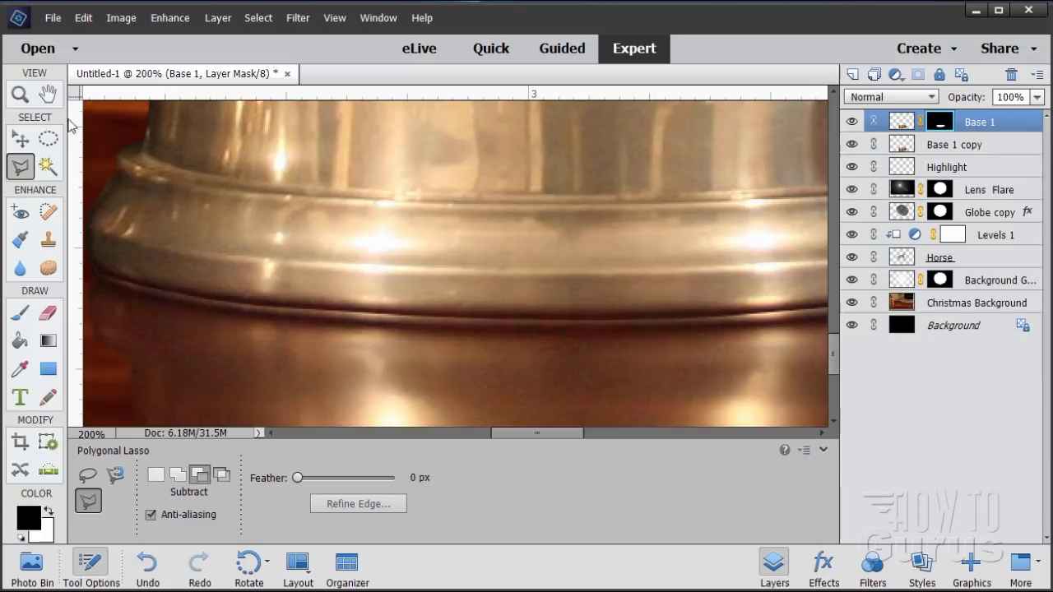
click(21, 139)
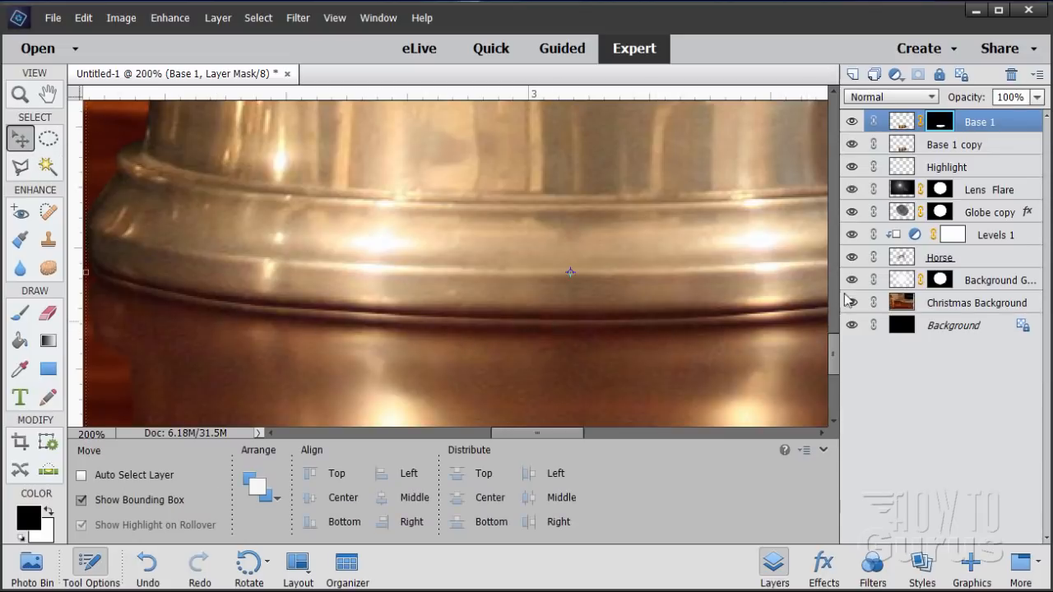
click(899, 147)
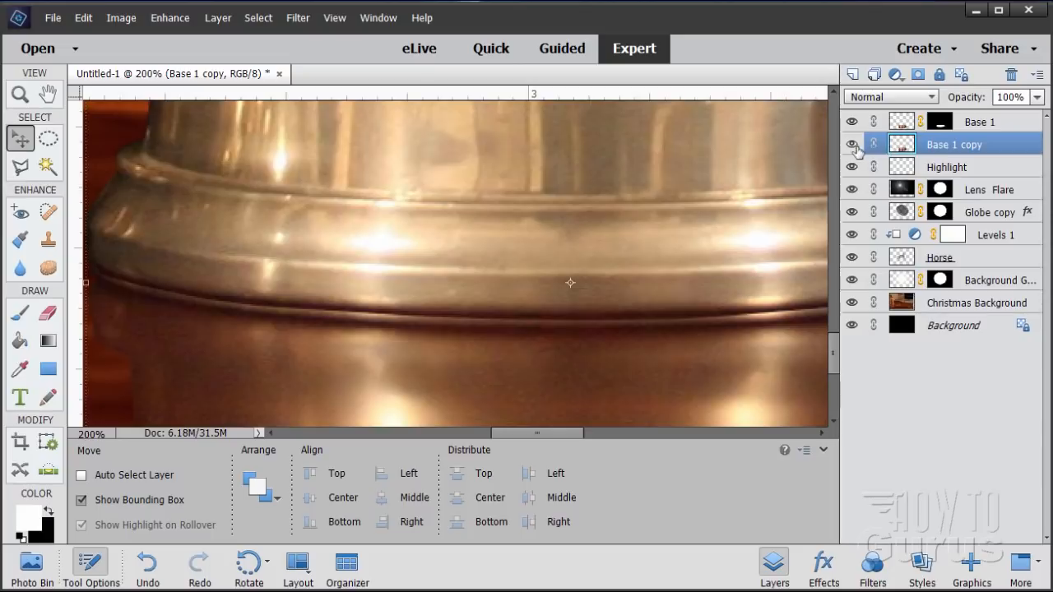
click(852, 145)
click(852, 144)
click(852, 144)
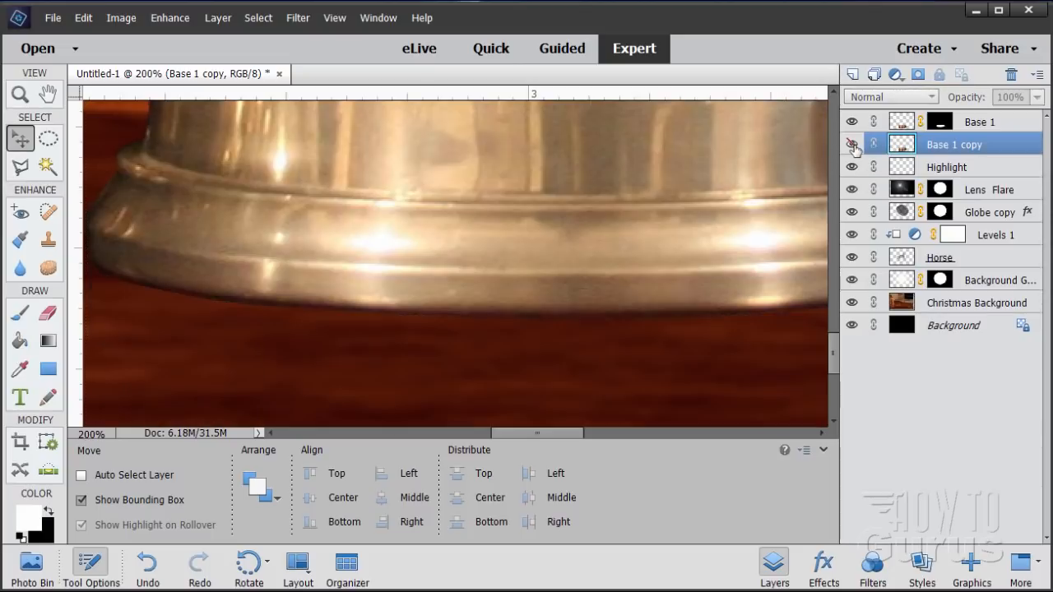
click(852, 145)
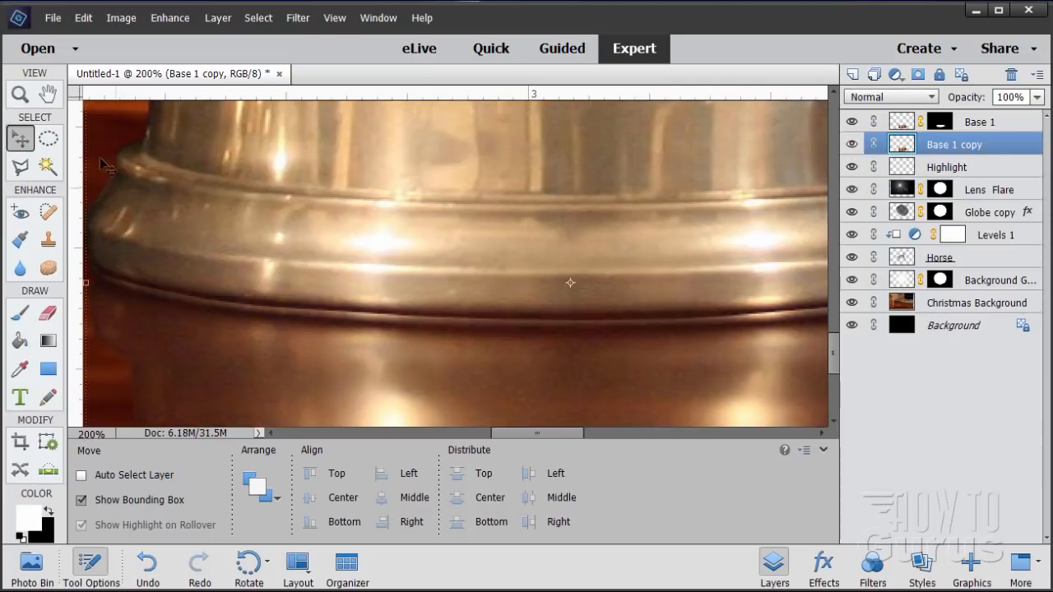
Step: Stretch the Base 1 copy layer upward to 105.45% height, keeping its width at 100%
click(18, 96)
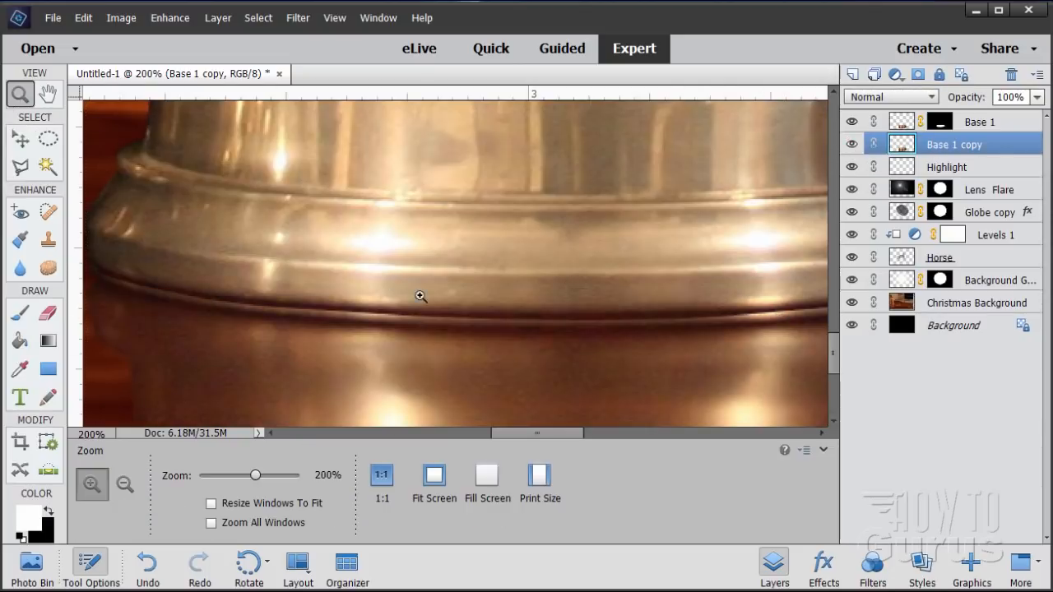
alt+click(542, 297)
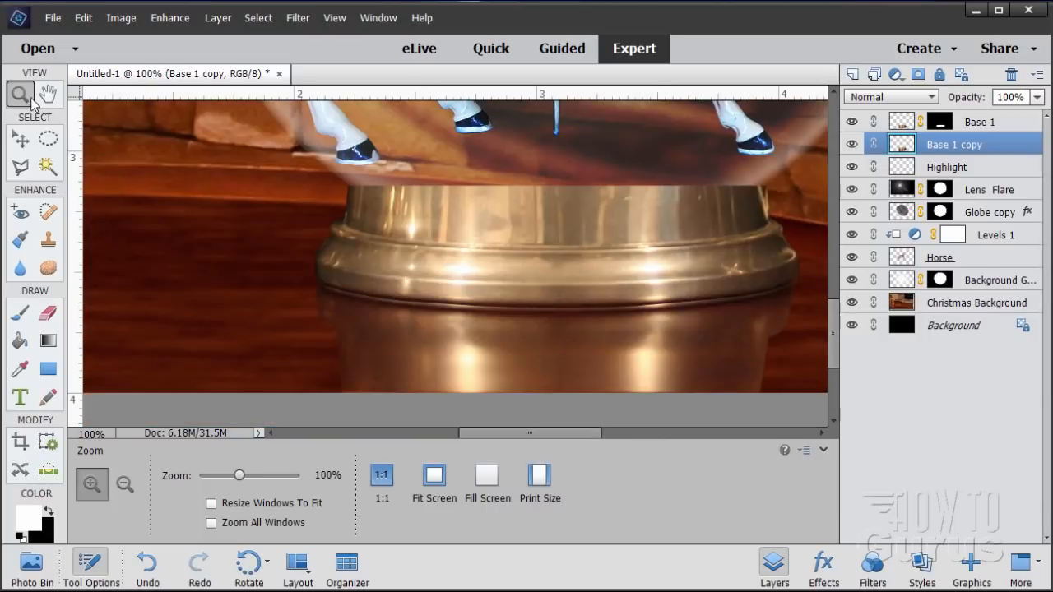
key(v)
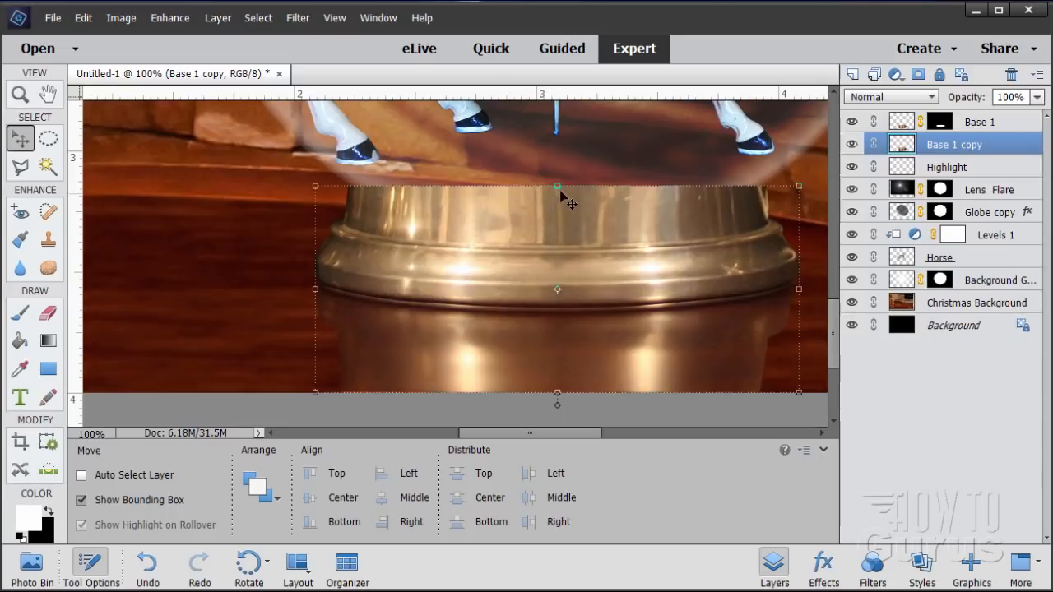
drag(558, 186, 556, 175)
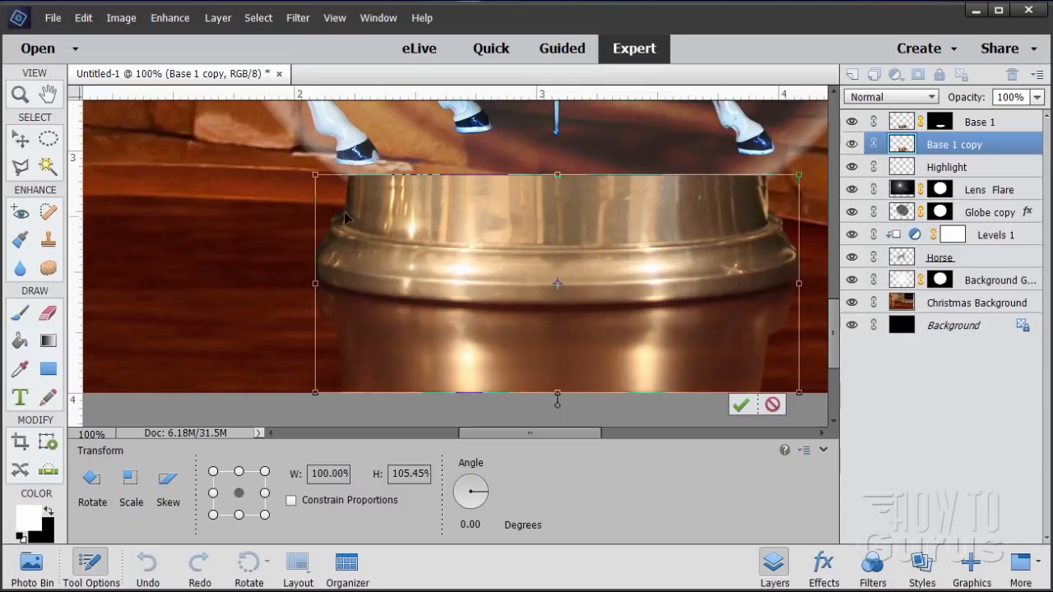
click(739, 405)
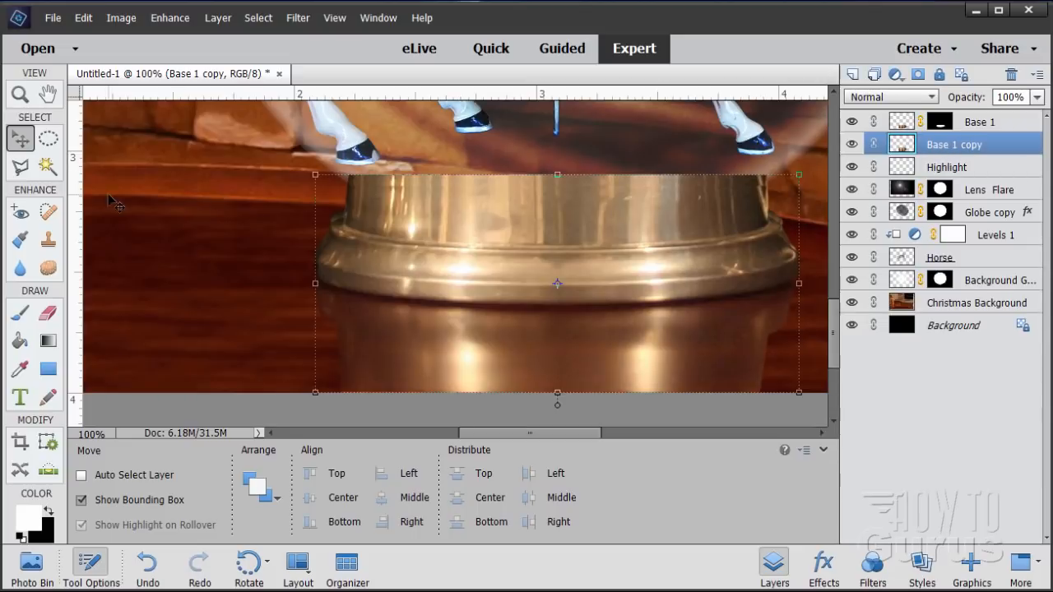
Step: Erase the parts of Base 1 copy that stick out around the upper brass base, using a 39 px eraser brush
click(51, 314)
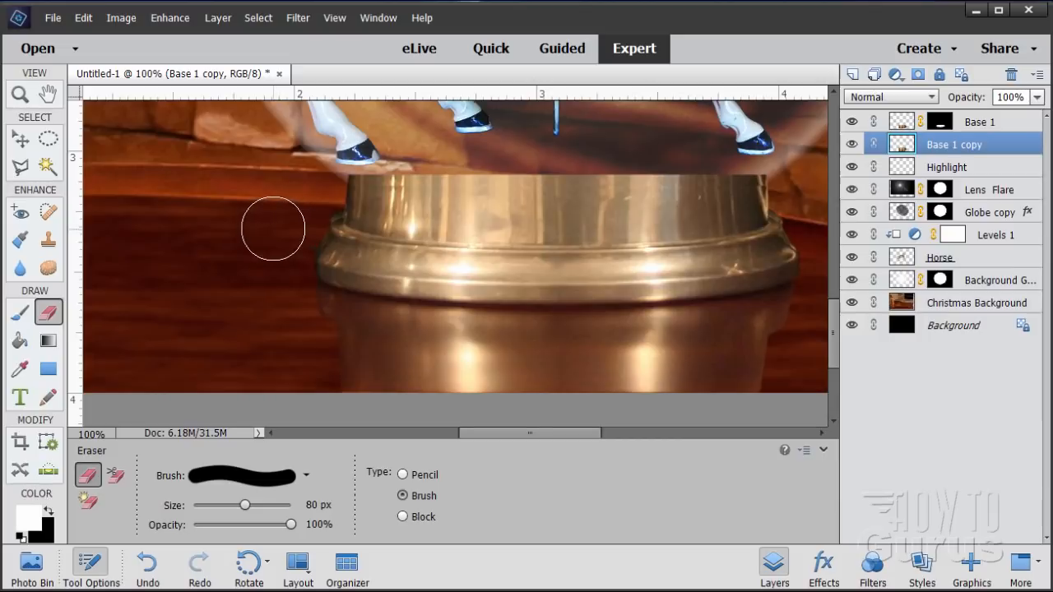
drag(245, 505, 224, 509)
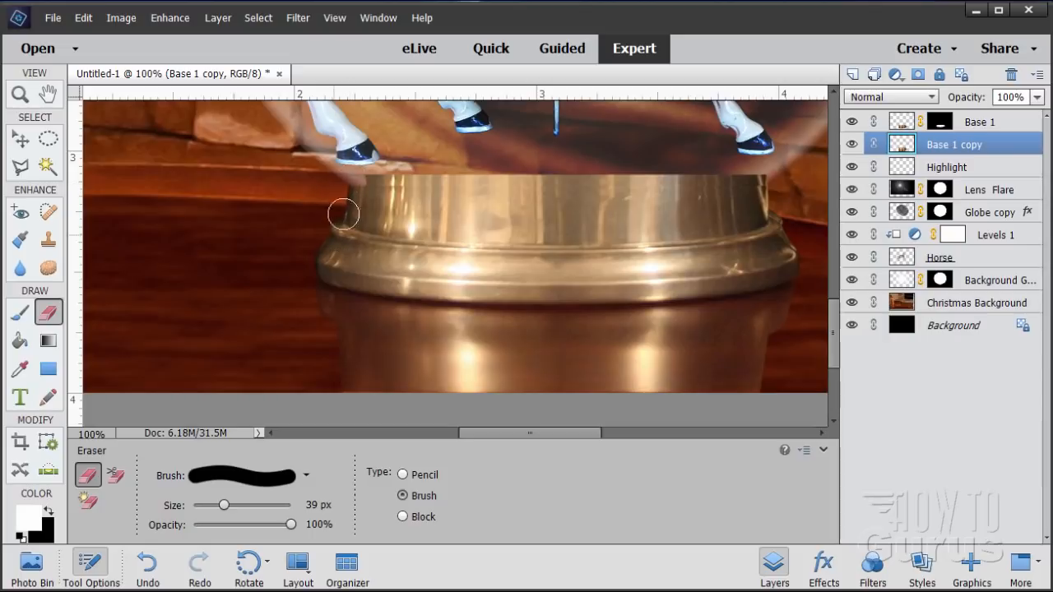
mouse_move(344, 215)
mouse_down()
mouse_move(403, 185)
mouse_move(707, 182)
mouse_move(764, 194)
mouse_move(794, 230)
mouse_move(799, 258)
mouse_move(768, 196)
mouse_move(790, 258)
mouse_move(759, 201)
mouse_up()
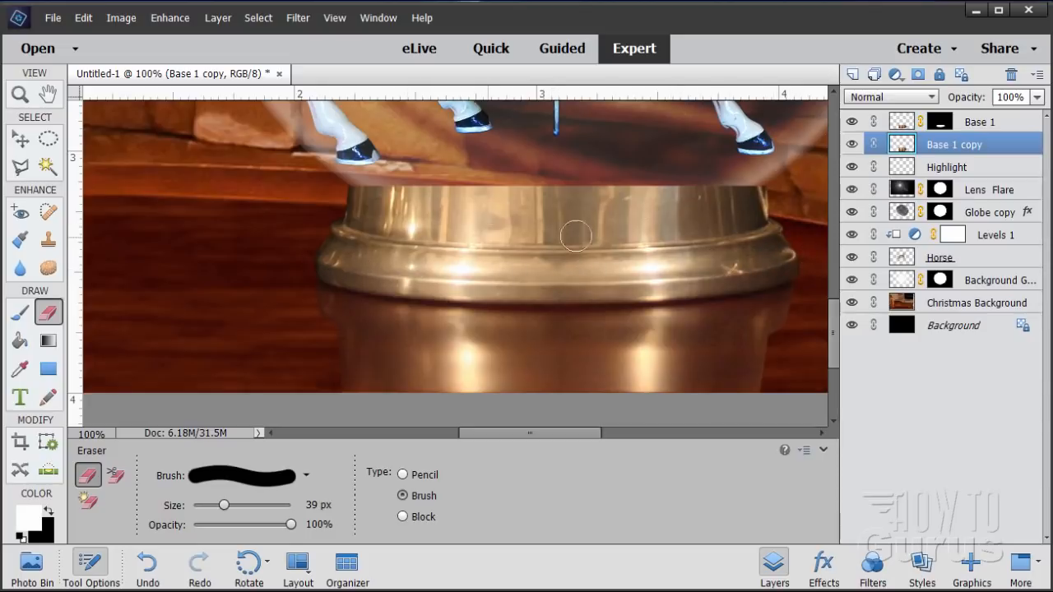
Step: Set the blend mode of the Base 1 copy layer to Soft Light
click(21, 140)
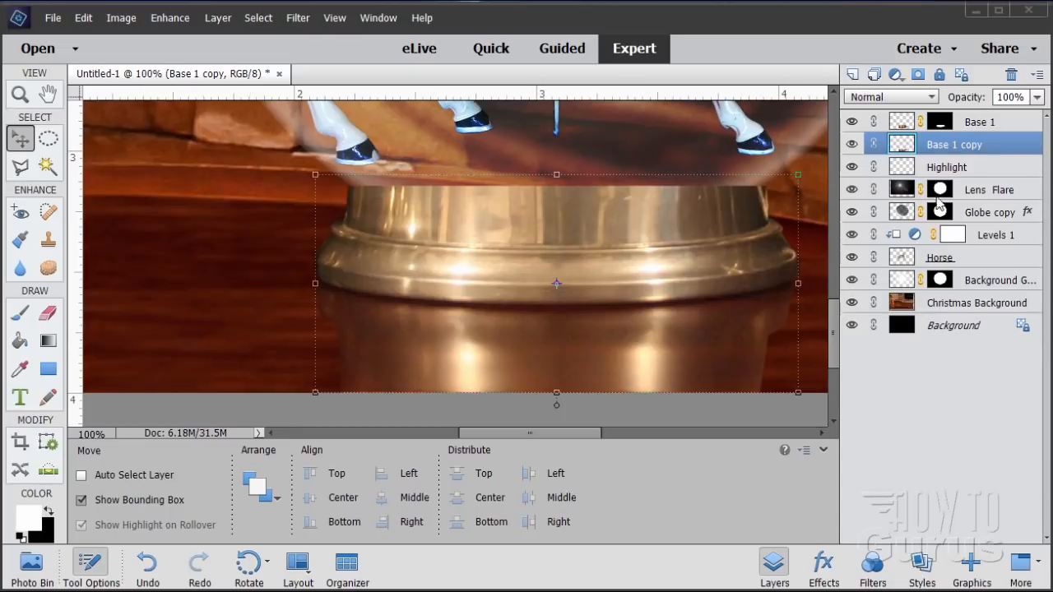
click(890, 98)
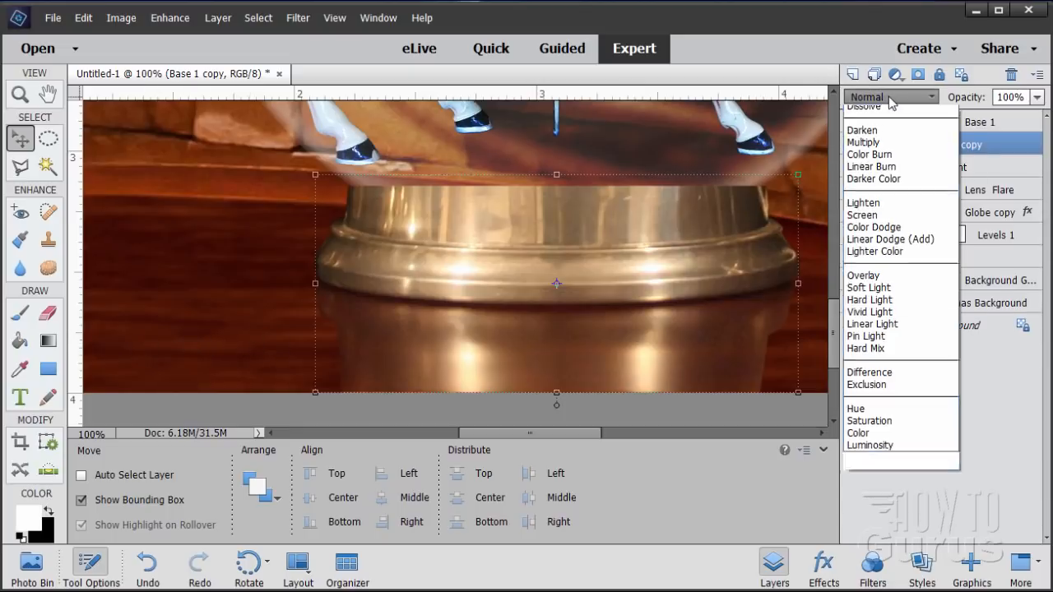
click(872, 305)
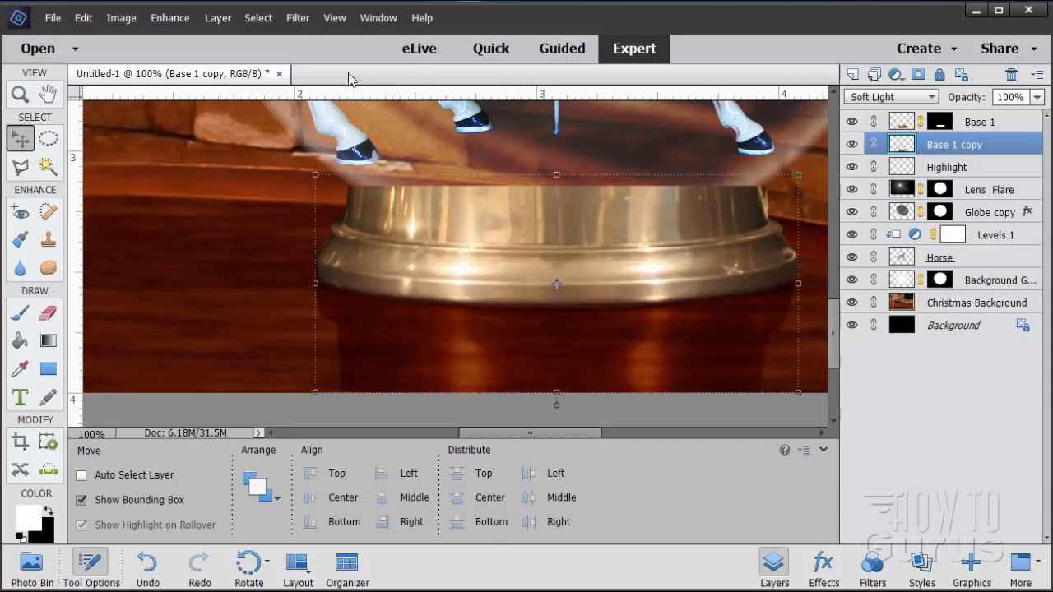
Step: Apply a Gaussian Blur with a radius of 4 pixels to the Base 1 copy layer
click(298, 17)
mouse_move(320, 132)
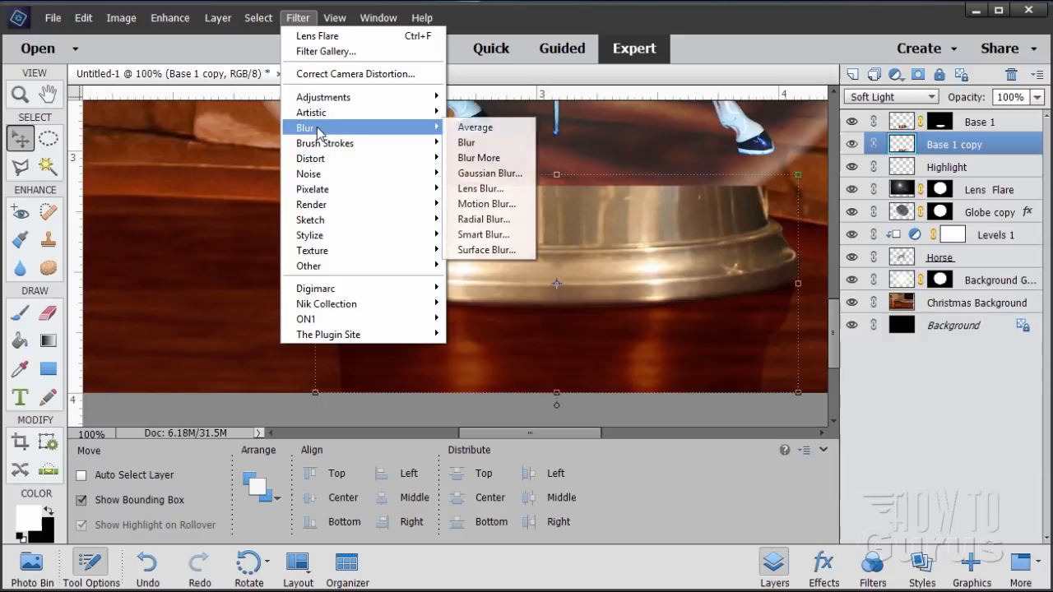
click(488, 173)
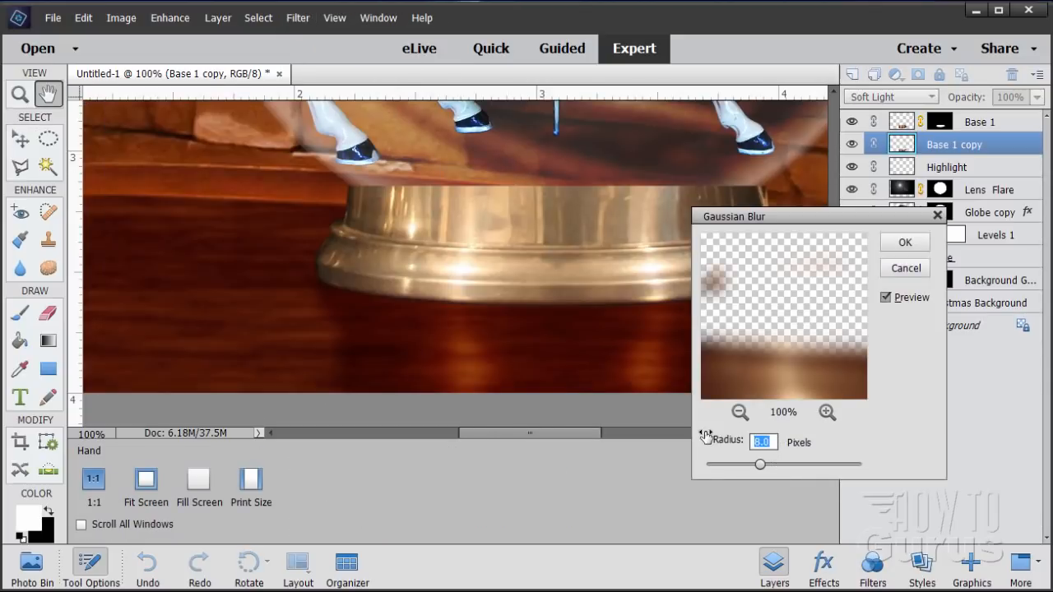
text(4)
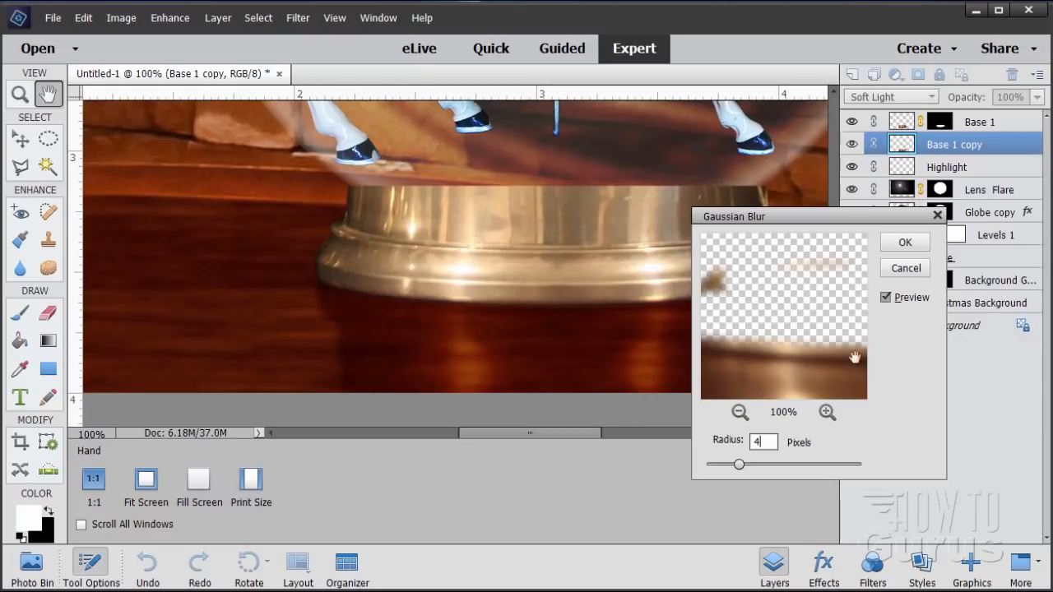
click(903, 242)
key(v)
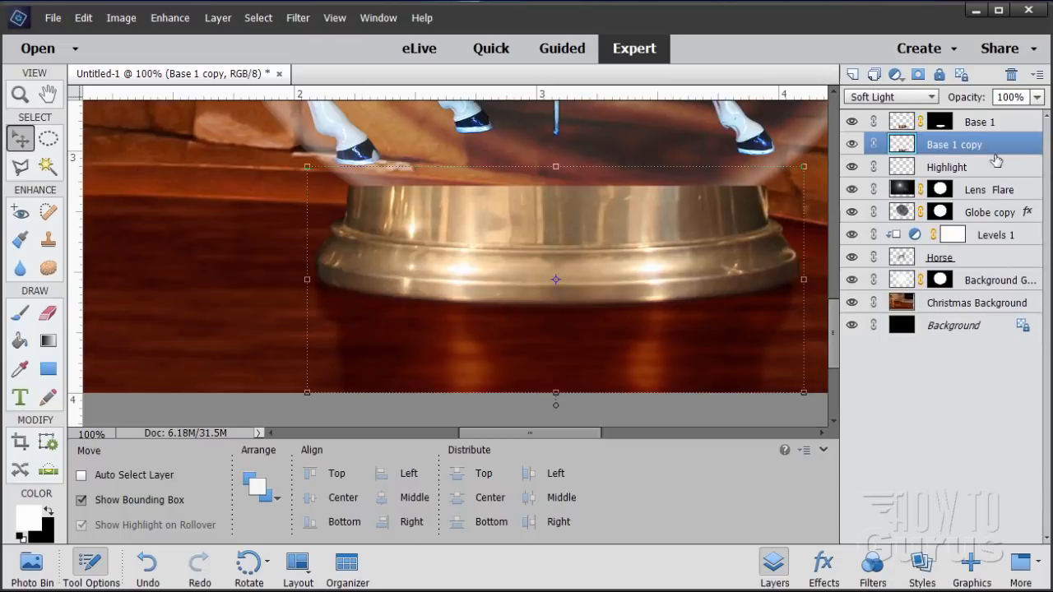
Step: Add a drop shadow with a size of 10 px to the Base 1 layer
click(899, 124)
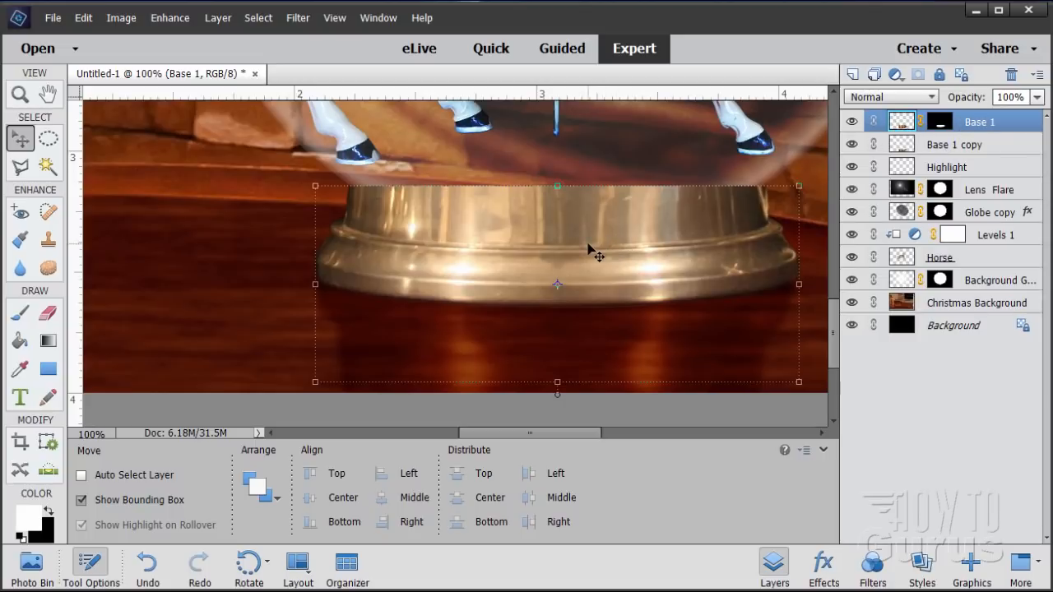
click(219, 18)
mouse_move(247, 107)
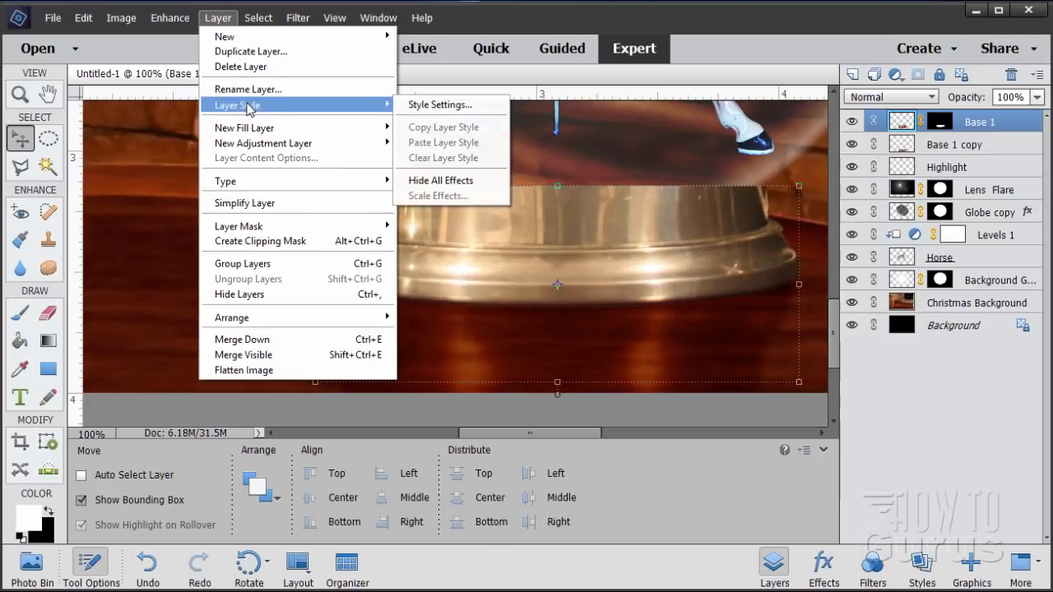
click(440, 105)
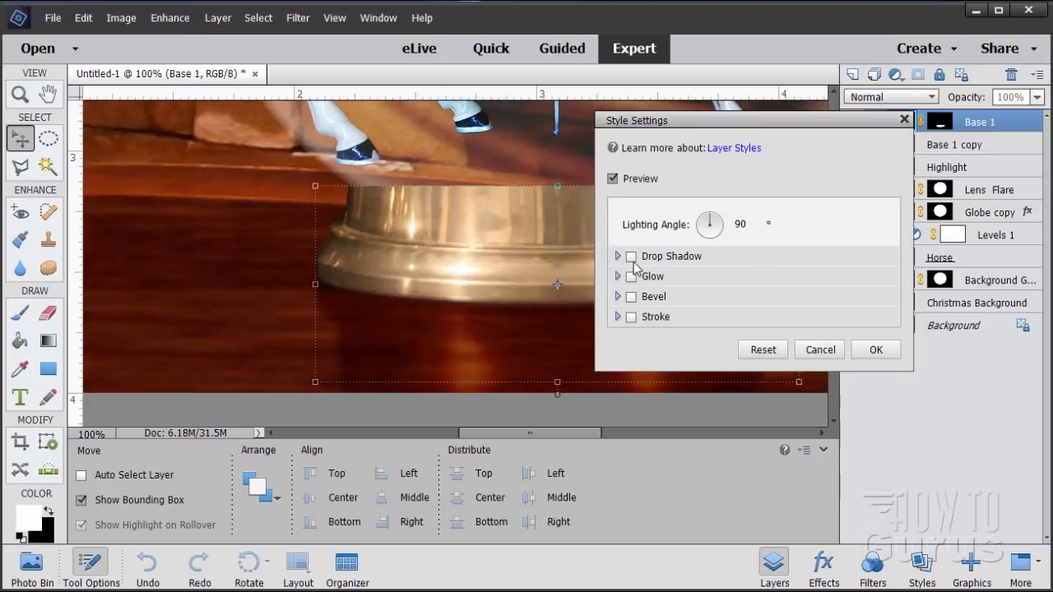
click(631, 257)
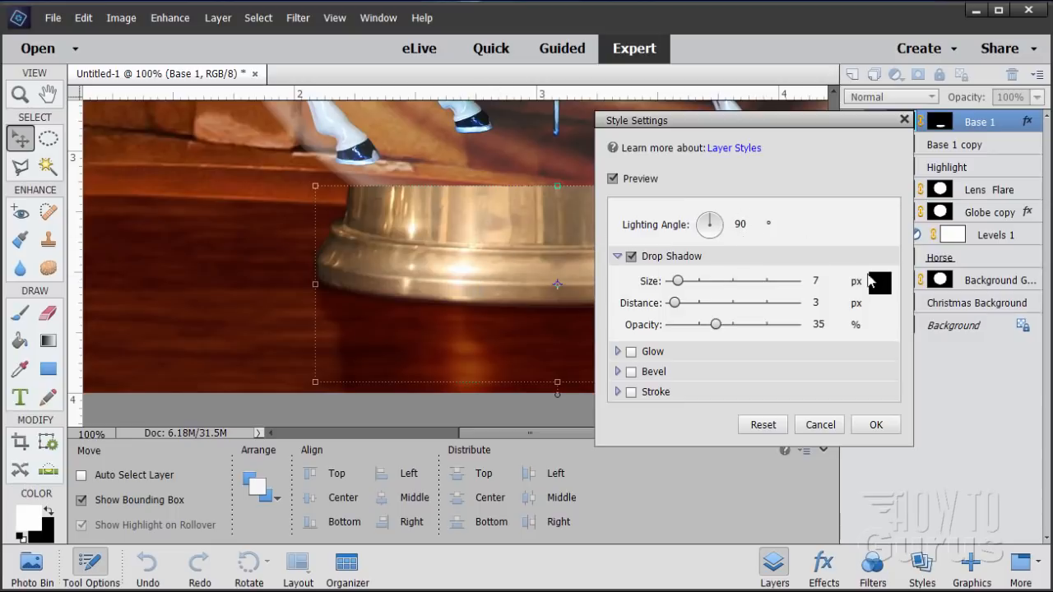
click(825, 280)
text(10)
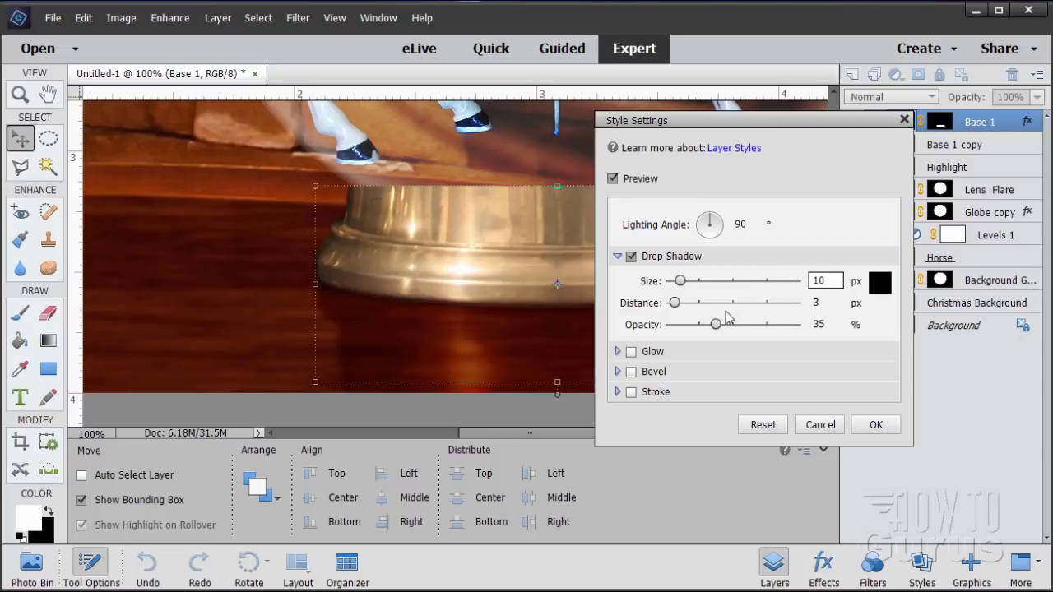
Step: Set the Base 1 drop shadow's distance to 6 px and its opacity to 64%, and apply the style
click(820, 303)
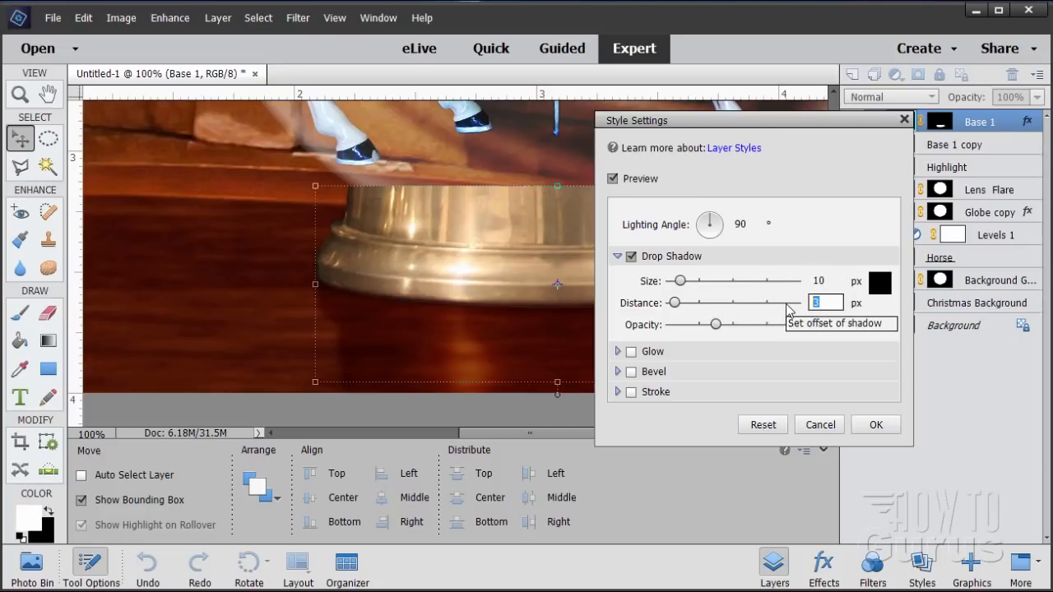
text(6)
key(Tab)
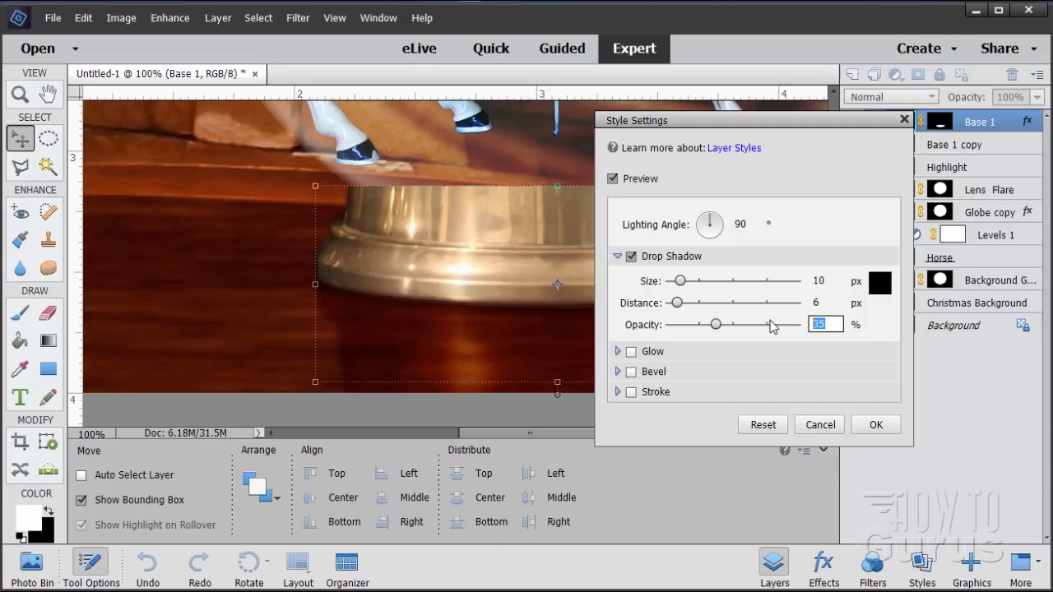
text(64)
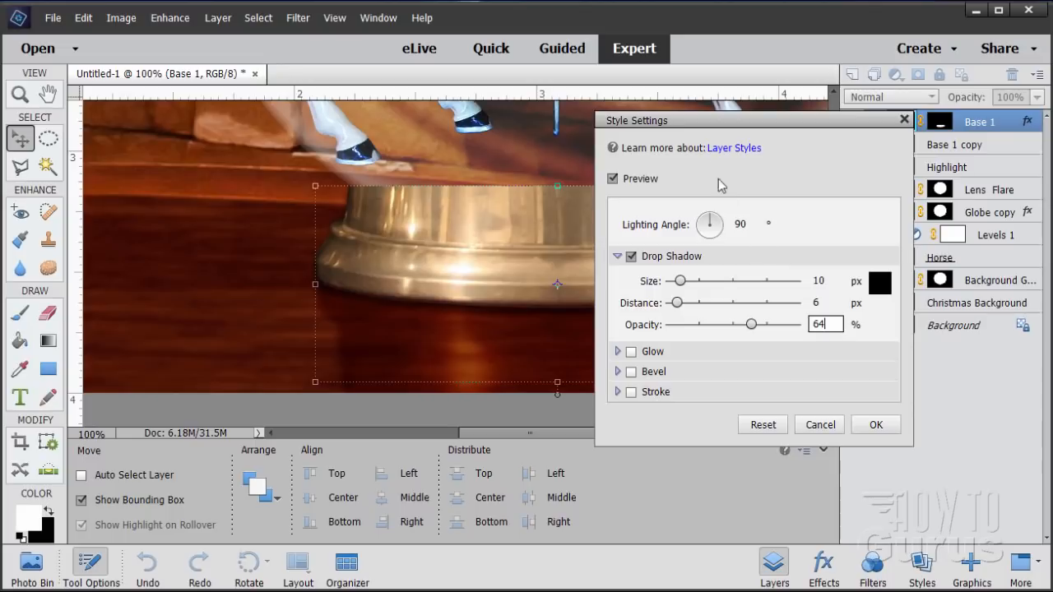
drag(702, 117, 836, 129)
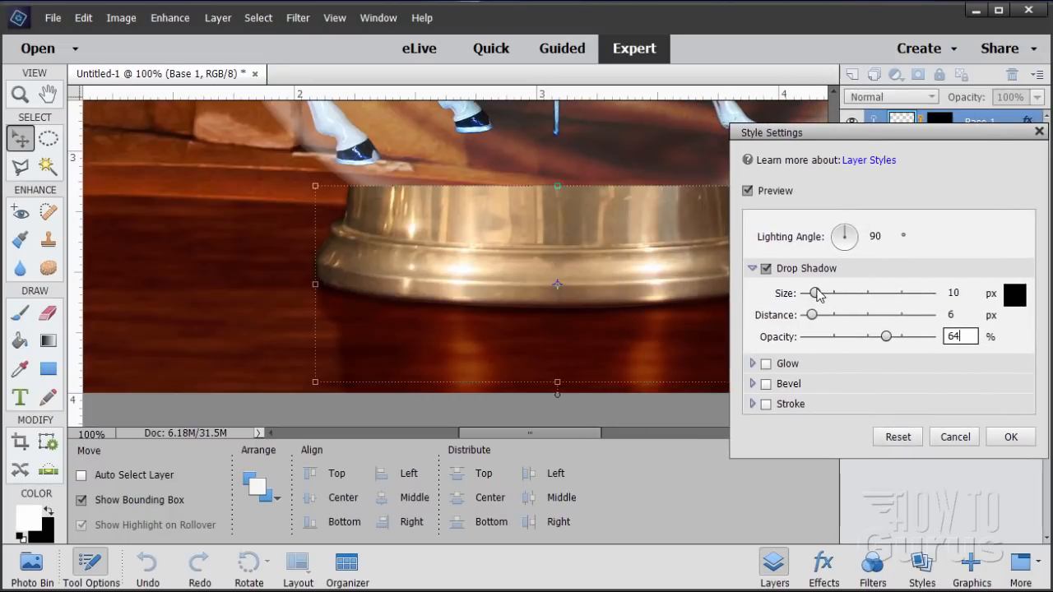
mouse_move(812, 320)
mouse_down()
mouse_move(839, 320)
mouse_move(815, 327)
mouse_up()
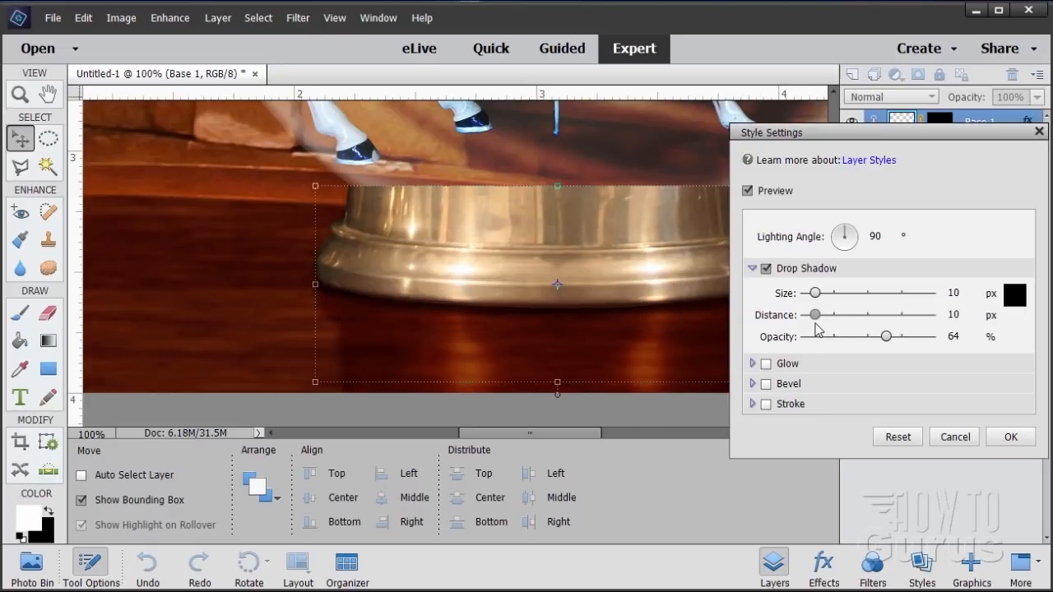
click(957, 317)
text(6)
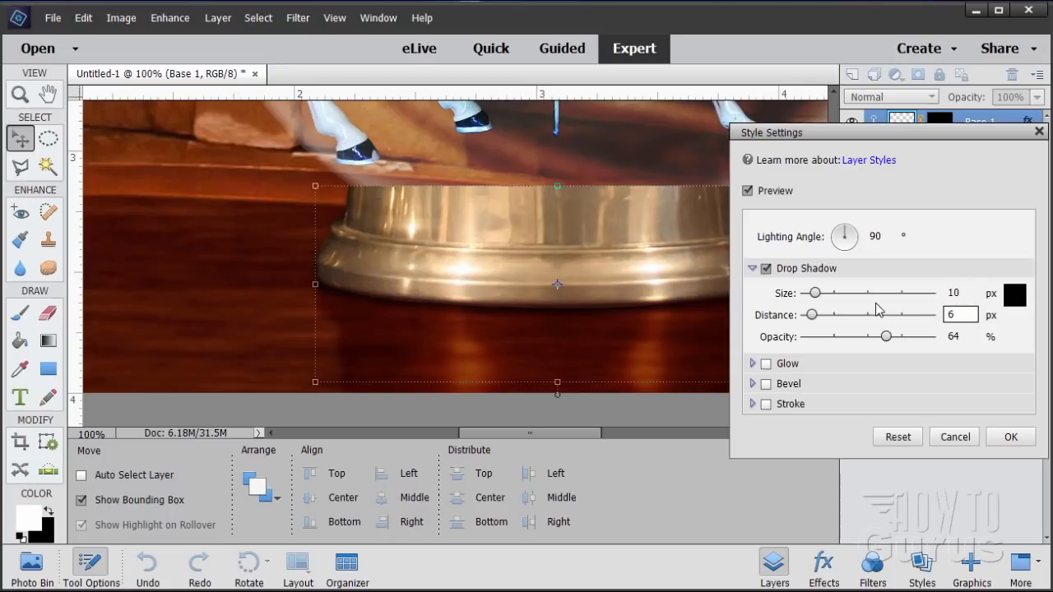
click(1005, 436)
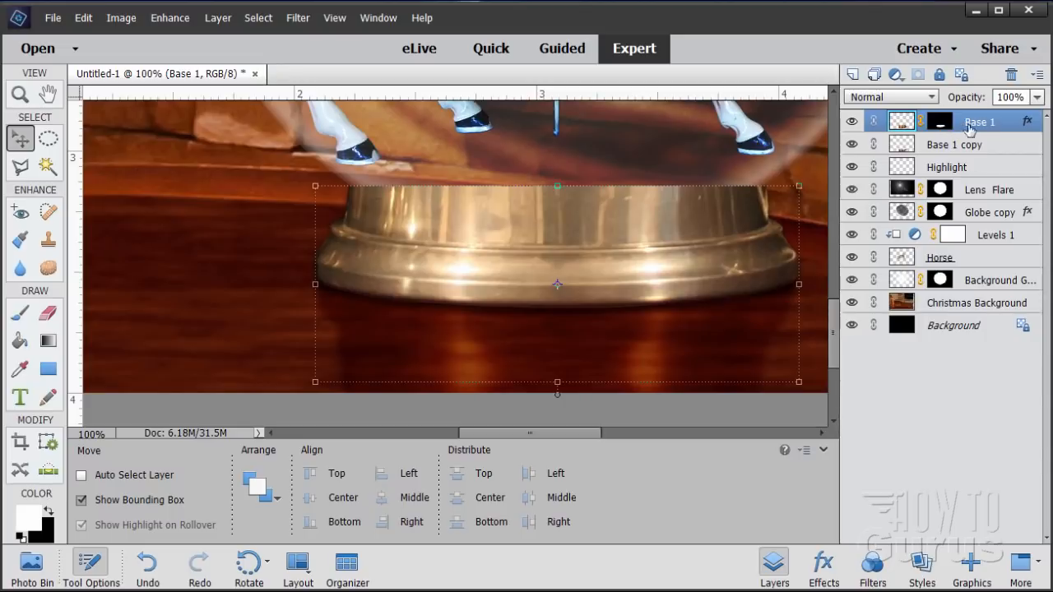
Step: Target the Base 1 layer mask and place two vertical guides at the left and right ends of the brass base's upper edge
click(944, 126)
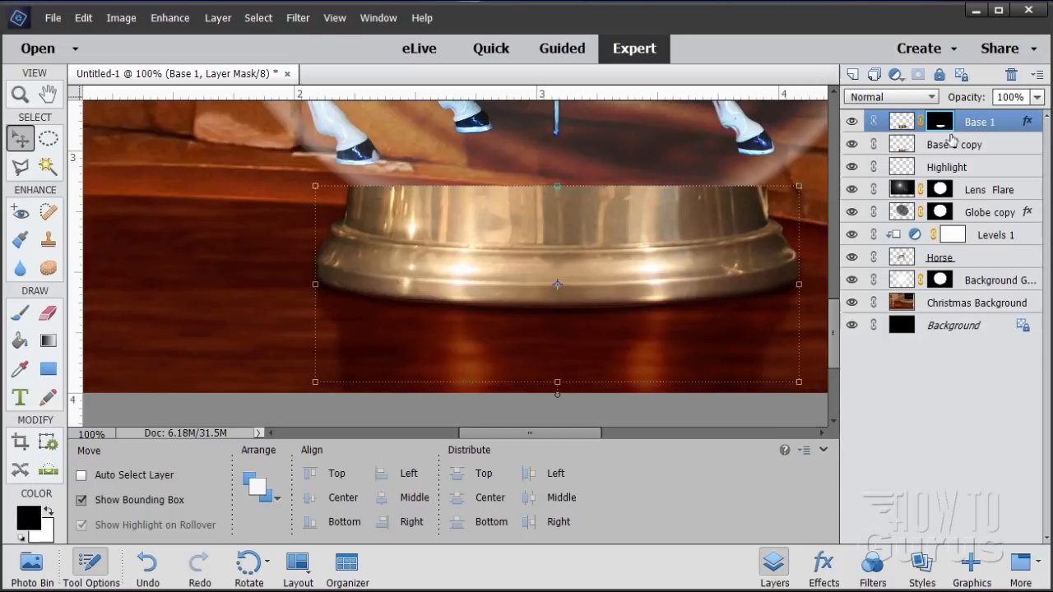
drag(560, 437, 584, 441)
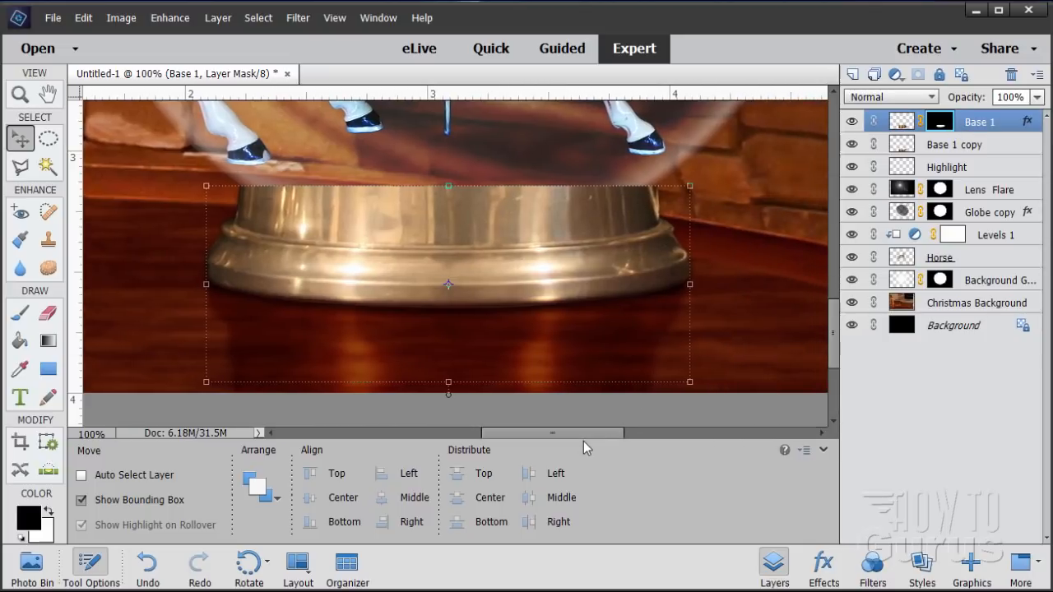
drag(835, 354, 834, 336)
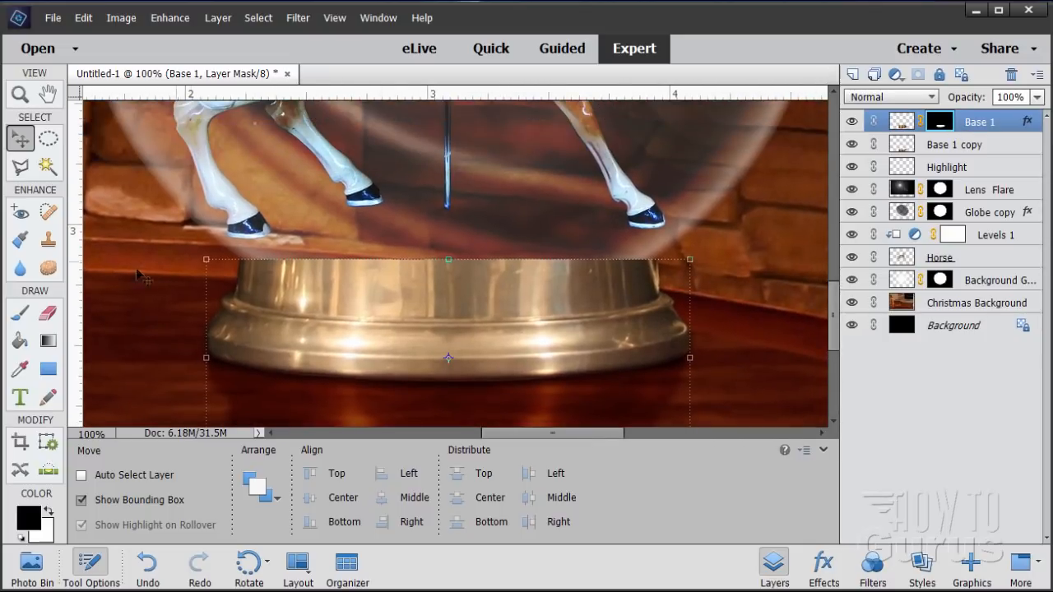
drag(79, 303, 239, 314)
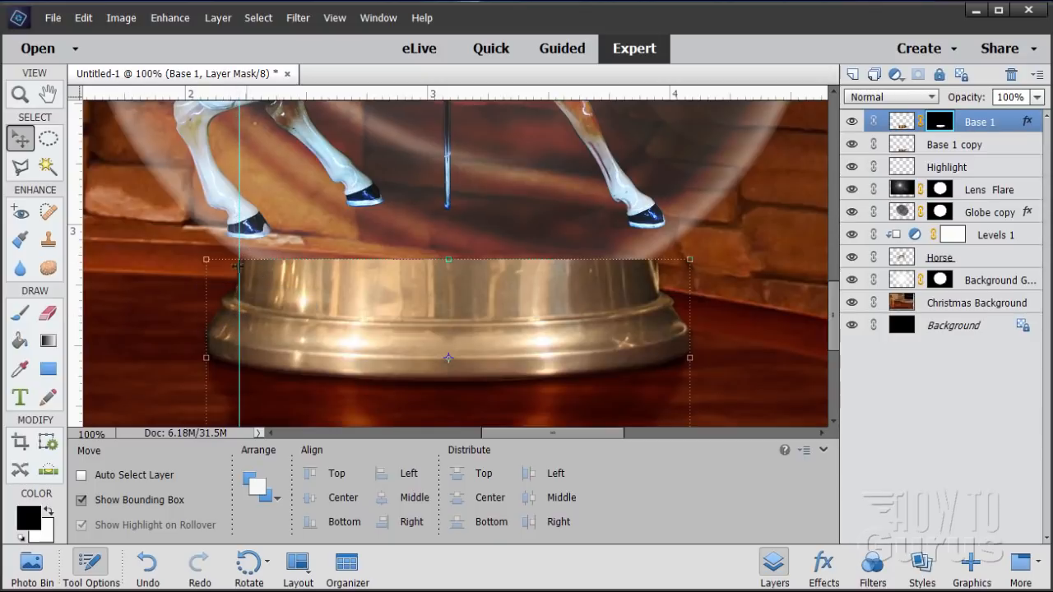
drag(78, 309, 659, 307)
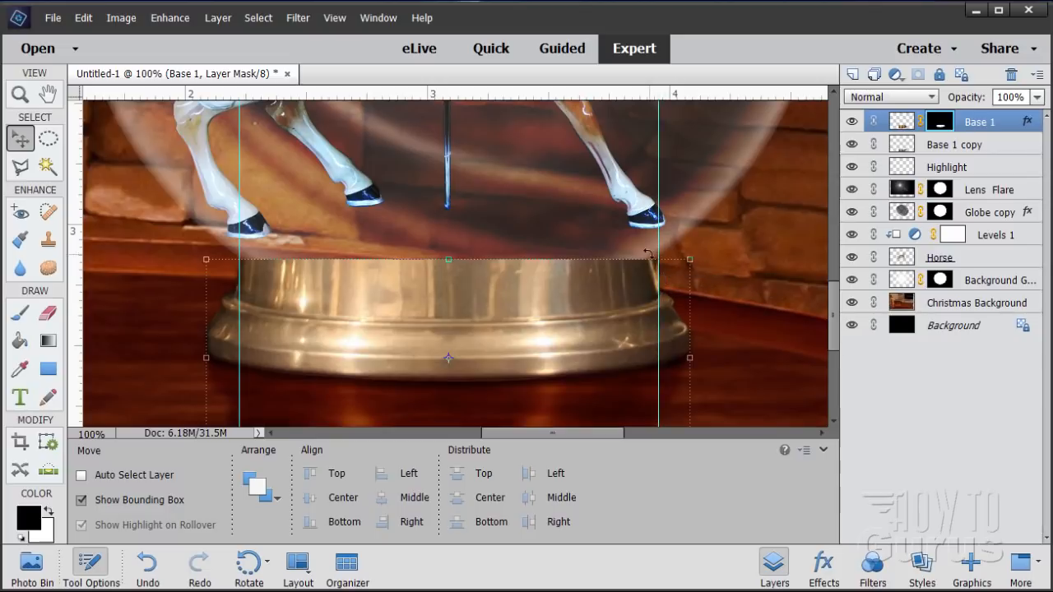
Step: Select a flat ellipse about 1.73 in wide between the guides over the base's upper edge, using the Elliptical Marquee with Normal aspect
click(46, 141)
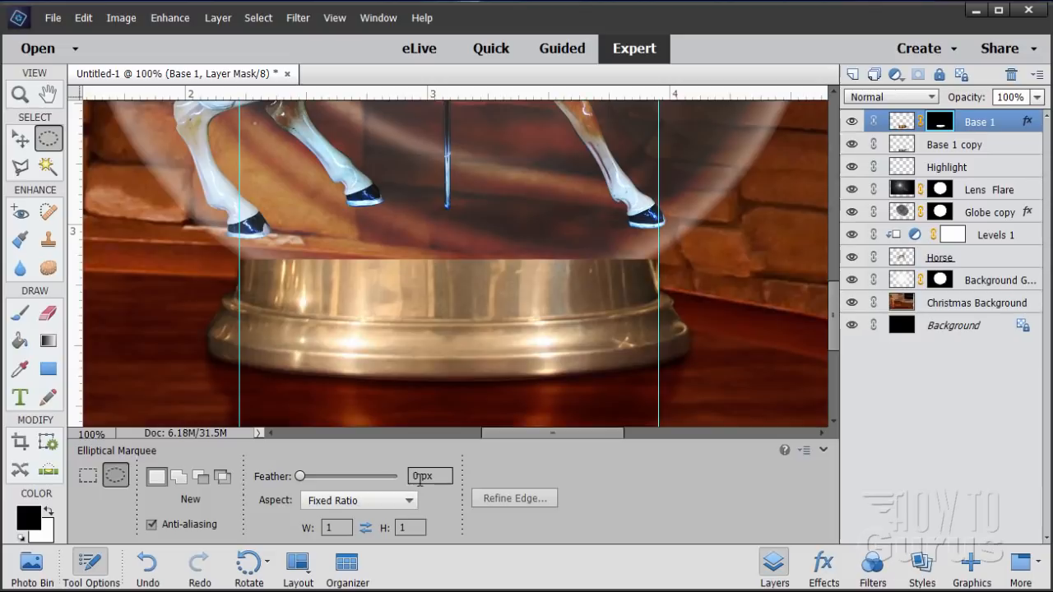
click(359, 502)
click(322, 519)
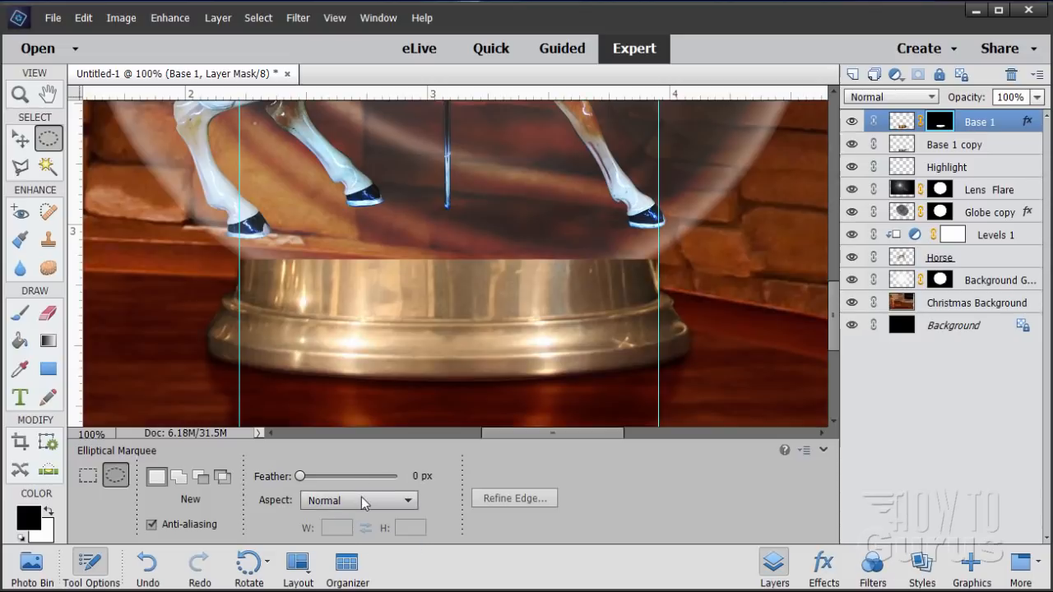
click(362, 504)
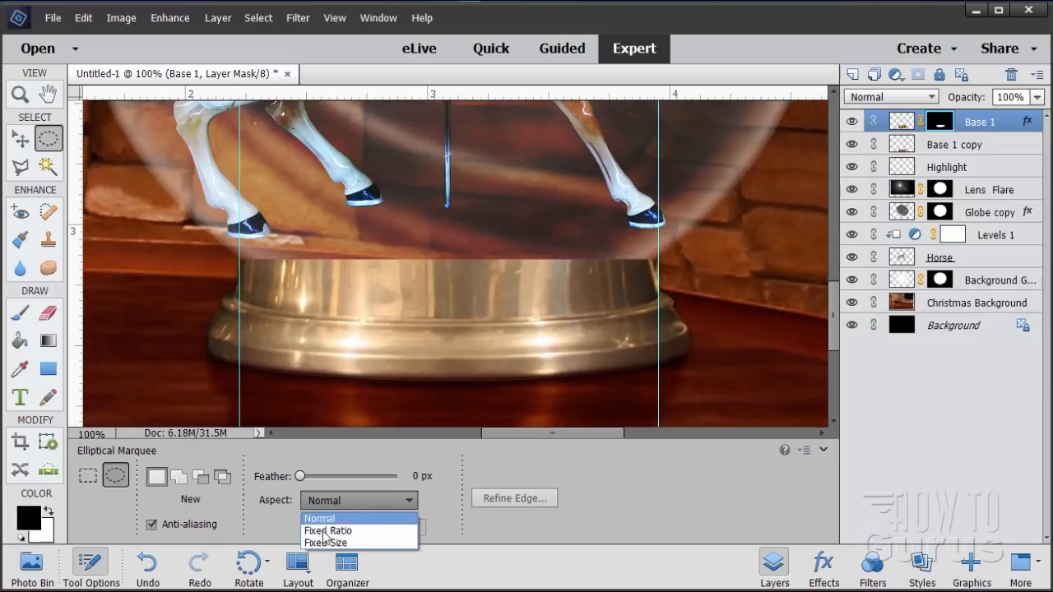
click(329, 505)
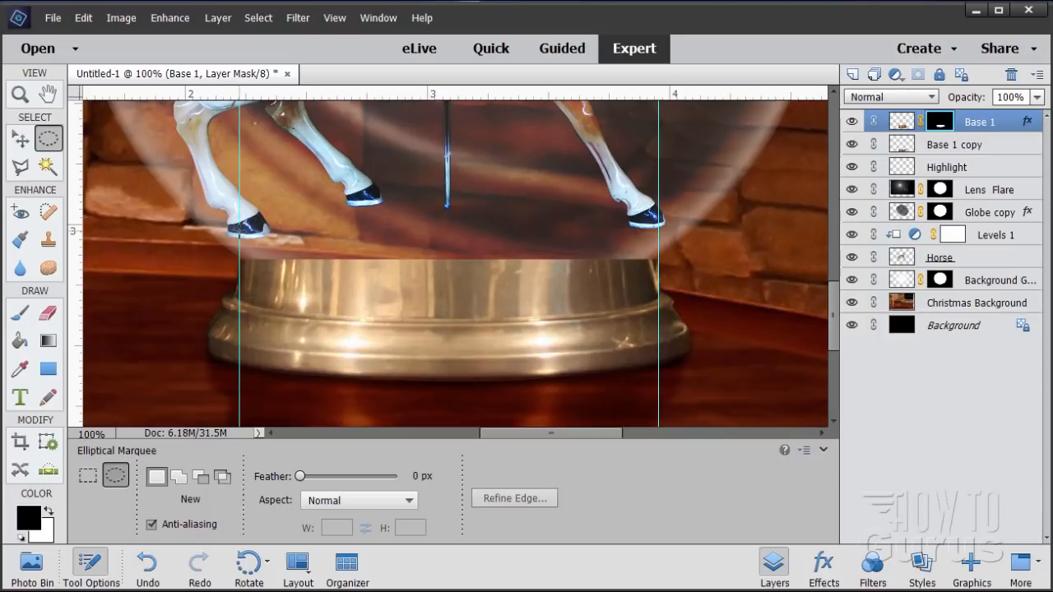
drag(240, 229, 657, 274)
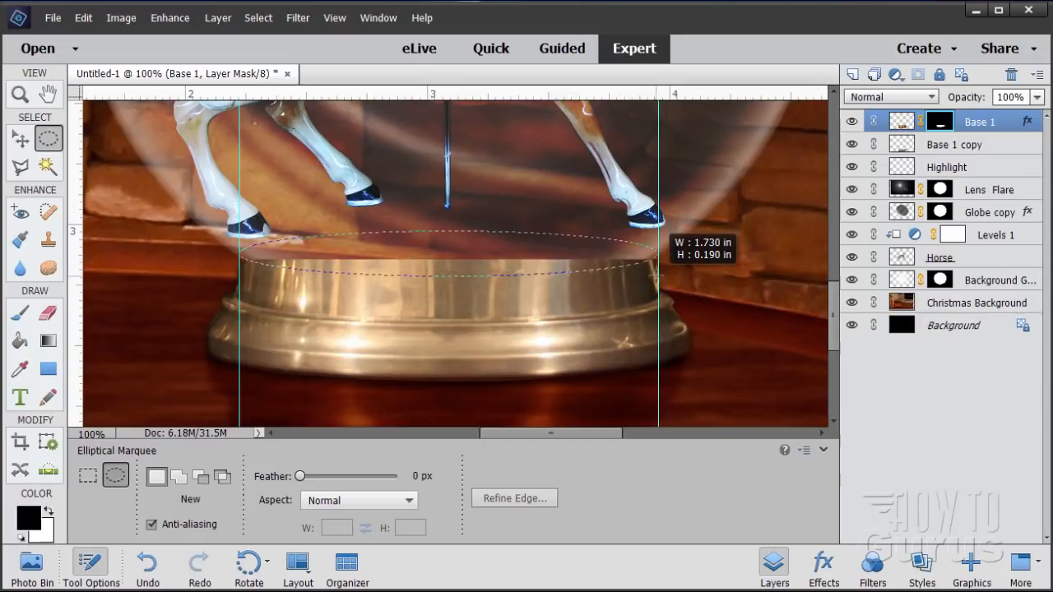
drag(656, 275, 656, 271)
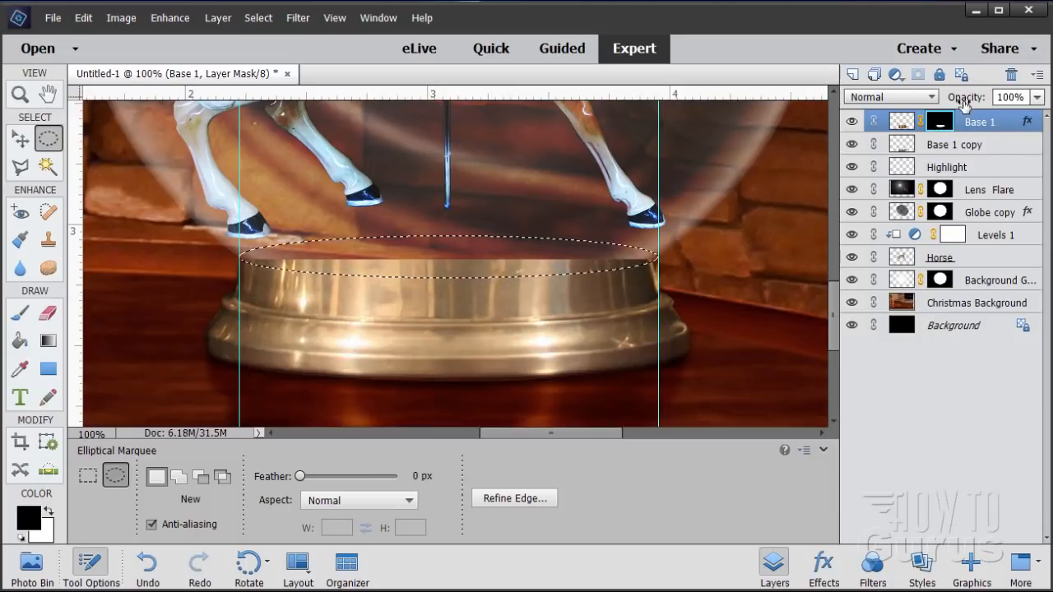
Step: Paint black inside the ellipse on the Base 1 mask to curve the base's upper edge, and deselect
click(21, 313)
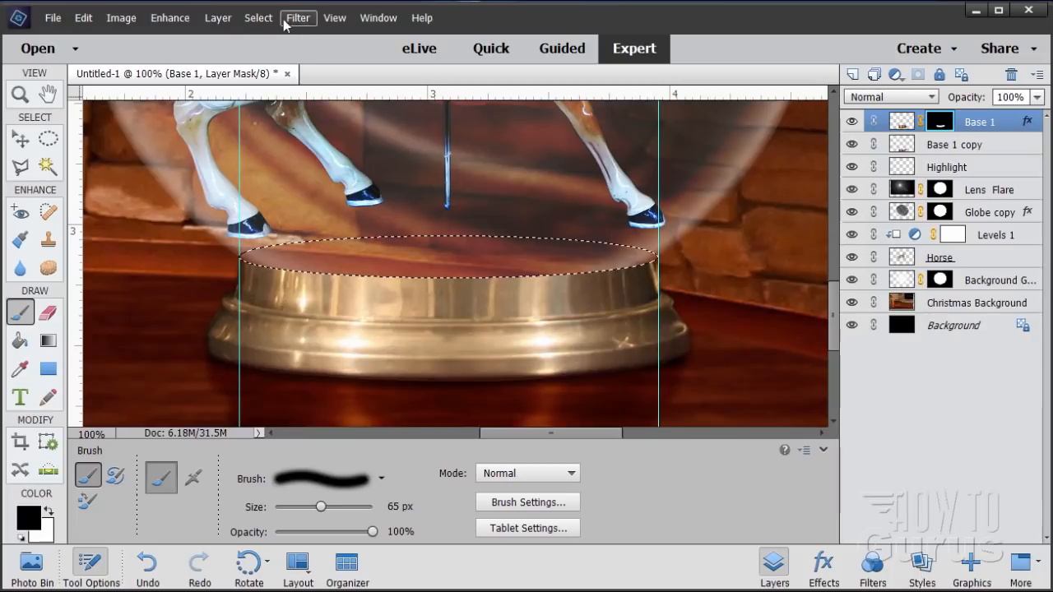
click(257, 17)
click(262, 53)
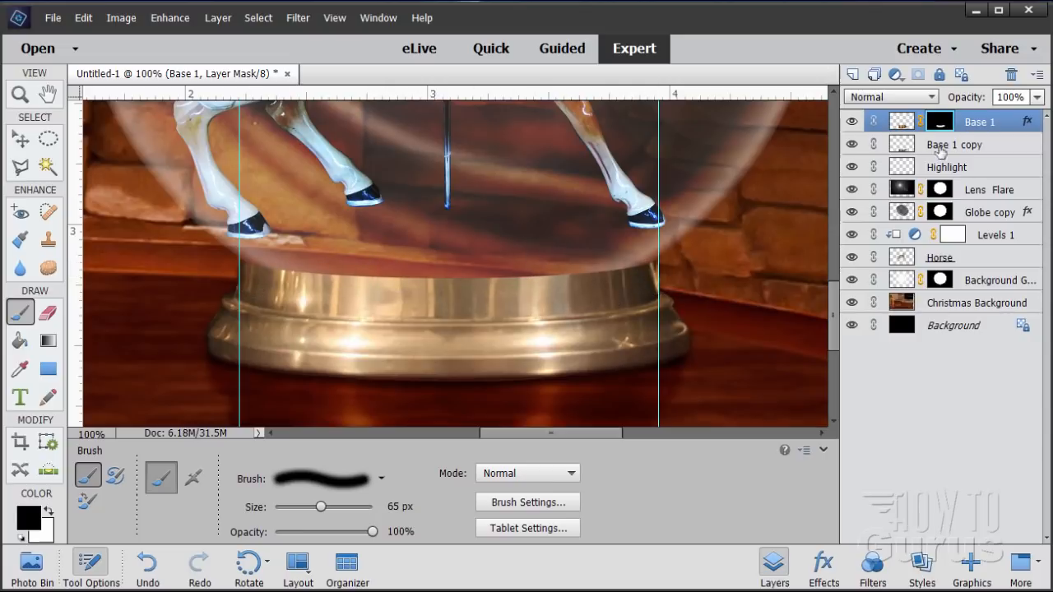
Step: Create a new layer above Base 1 and copy the Base 1 layer mask onto it
click(852, 74)
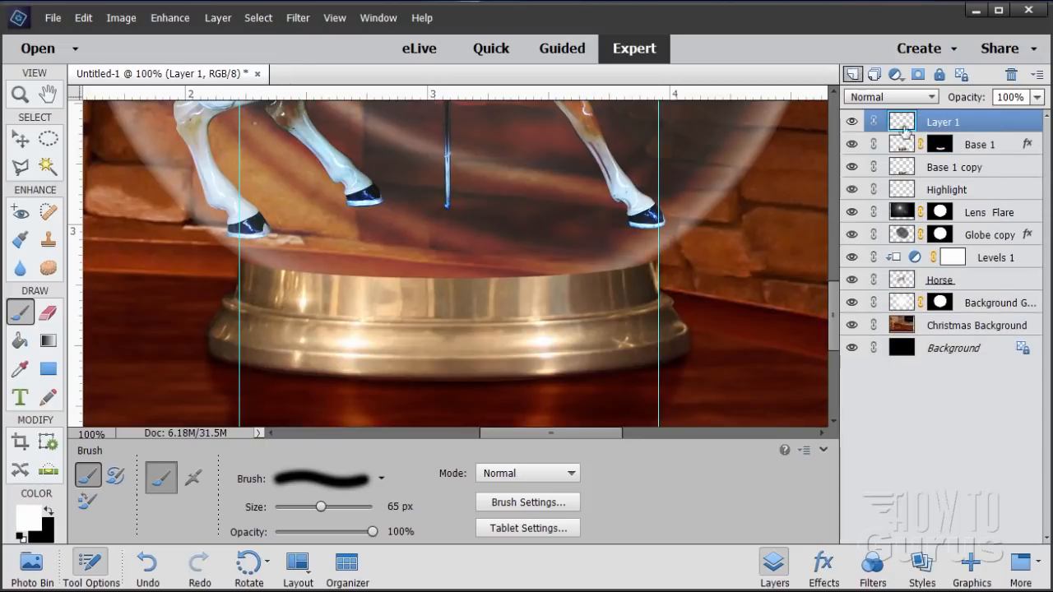
click(941, 146)
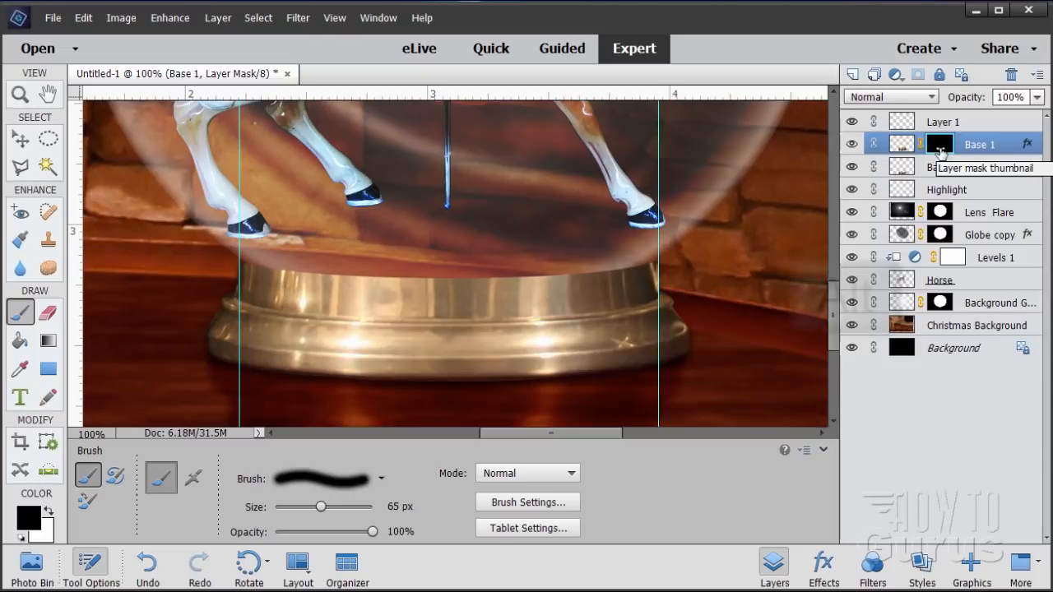
key(alt)
drag(941, 152, 945, 125)
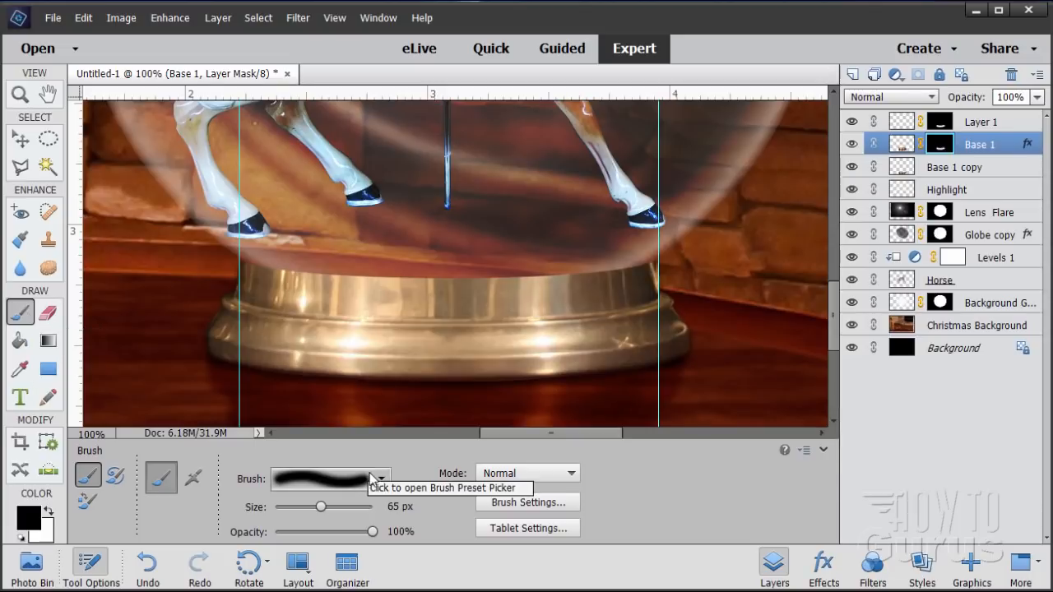
Step: Paint a soft black shadow on Layer 1 along the base's curved upper edge with a 100 px brush
click(400, 507)
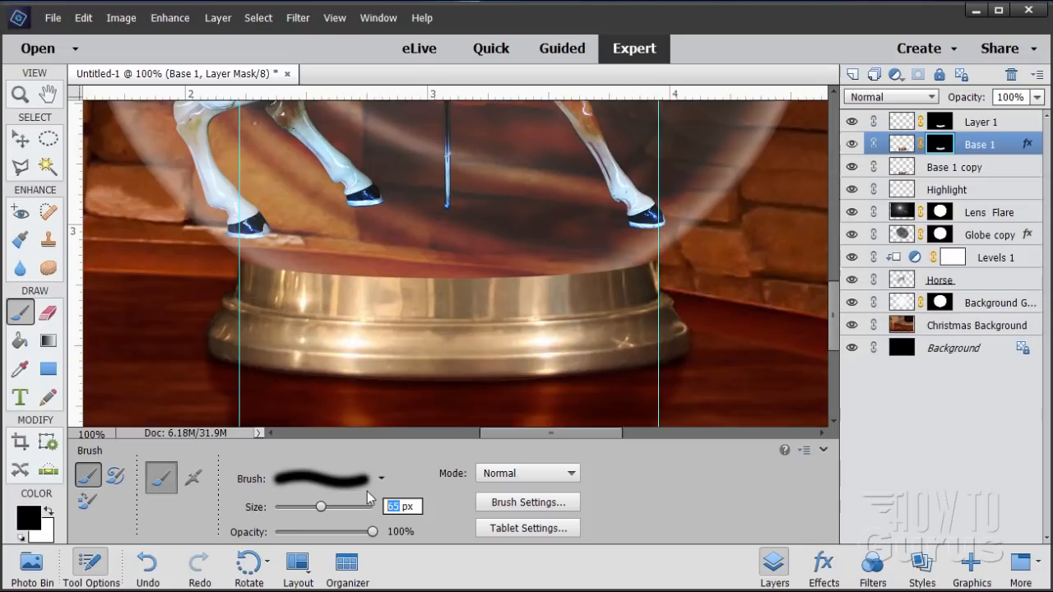
text(100)
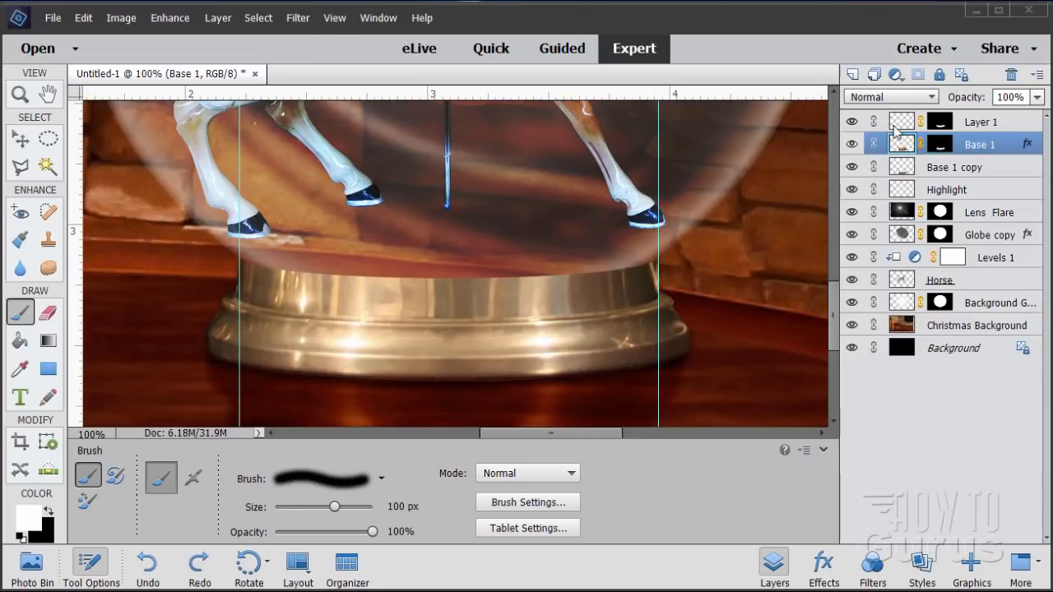
click(897, 125)
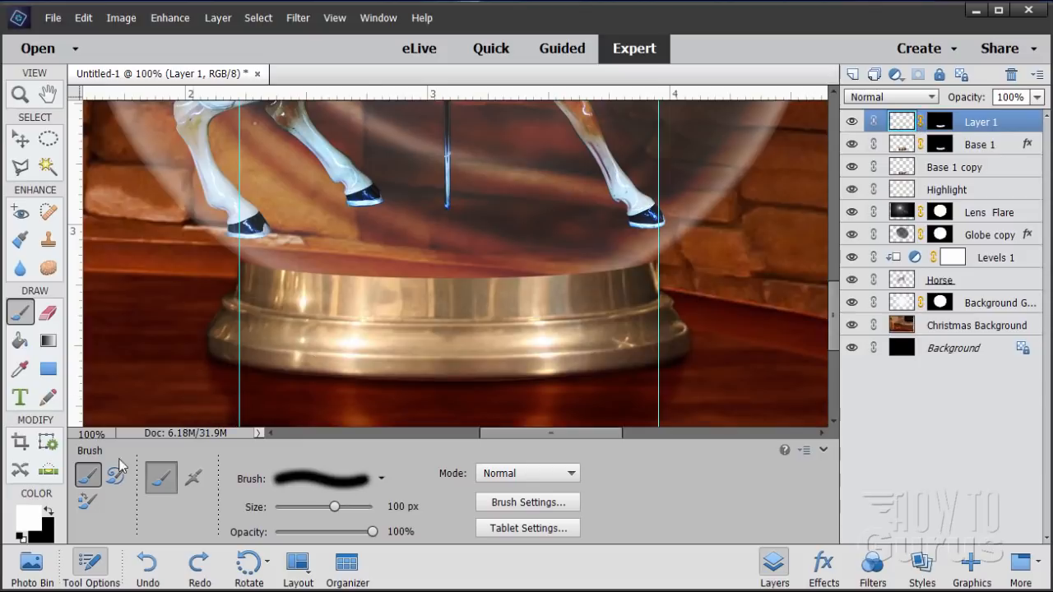
click(47, 513)
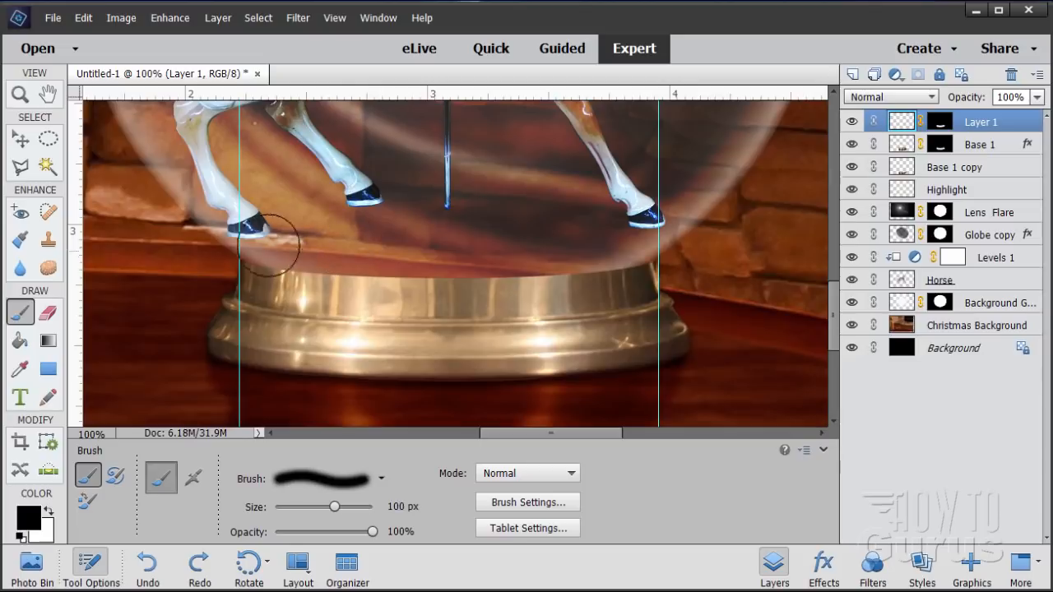
mouse_move(251, 239)
mouse_down()
mouse_move(307, 251)
mouse_move(292, 251)
mouse_move(262, 243)
mouse_move(472, 251)
mouse_move(646, 240)
mouse_move(415, 263)
mouse_move(272, 259)
mouse_up()
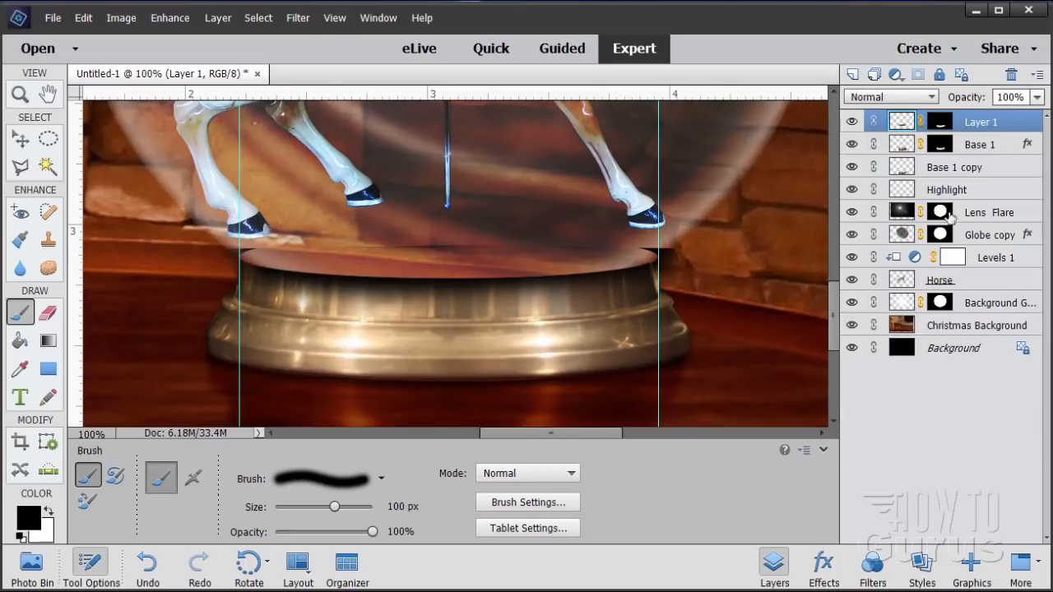
Step: Paint black on the Layer 1 mask to hide the stray shadow at both ends of the base's upper edge
click(940, 123)
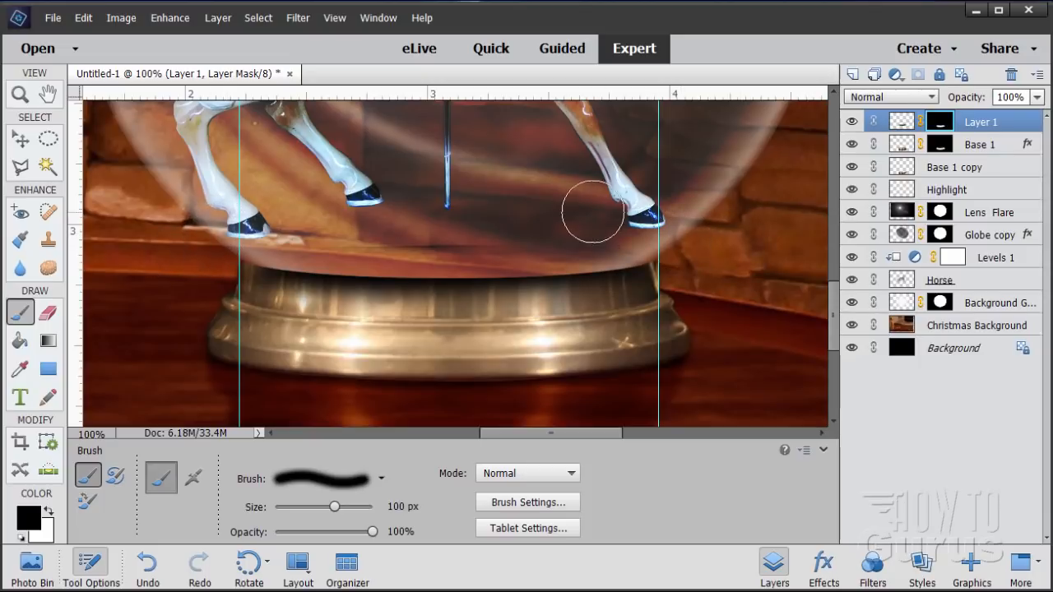
click(25, 145)
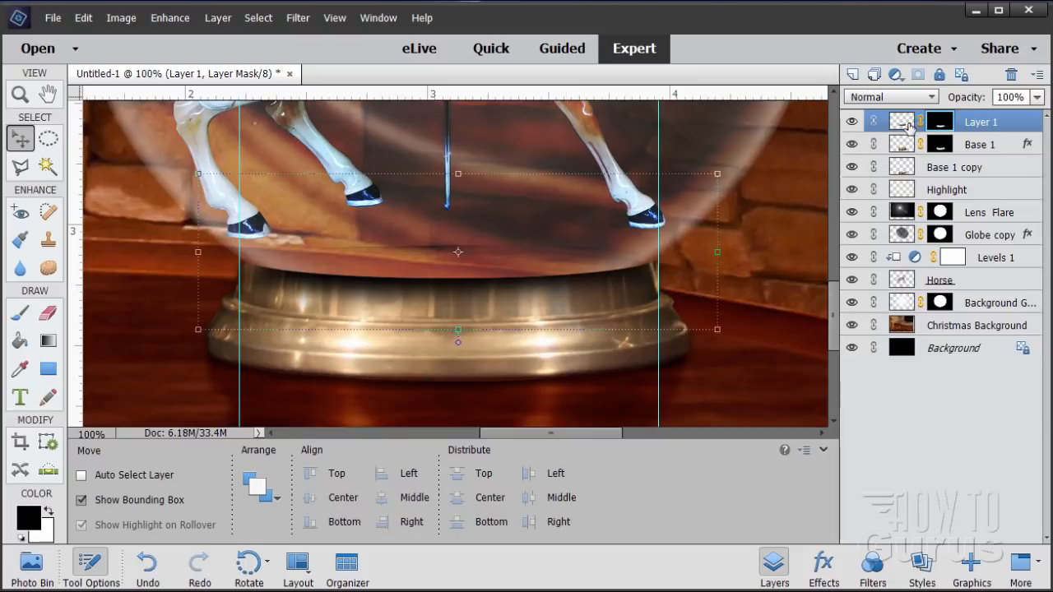
Step: Set the opacity of Layer 1 to 40% to soften the shadow on the base
drag(1024, 97, 958, 99)
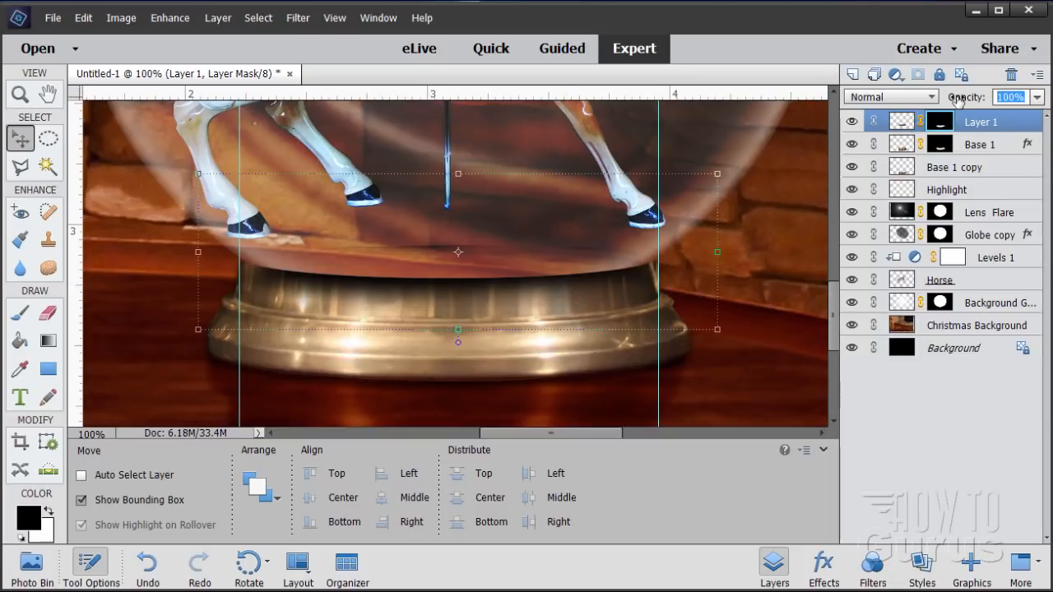
text(40)
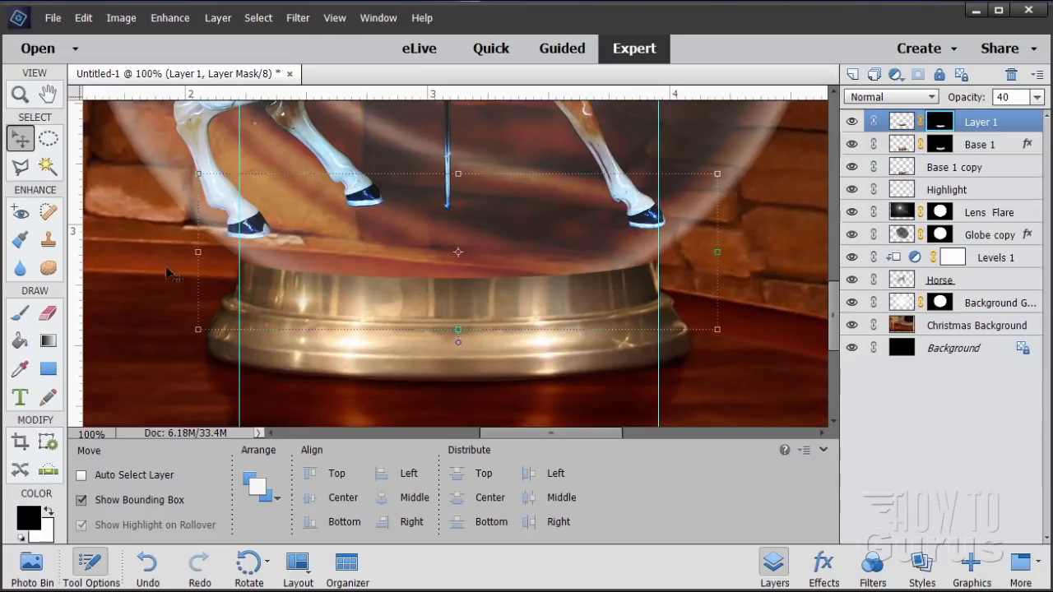
click(20, 94)
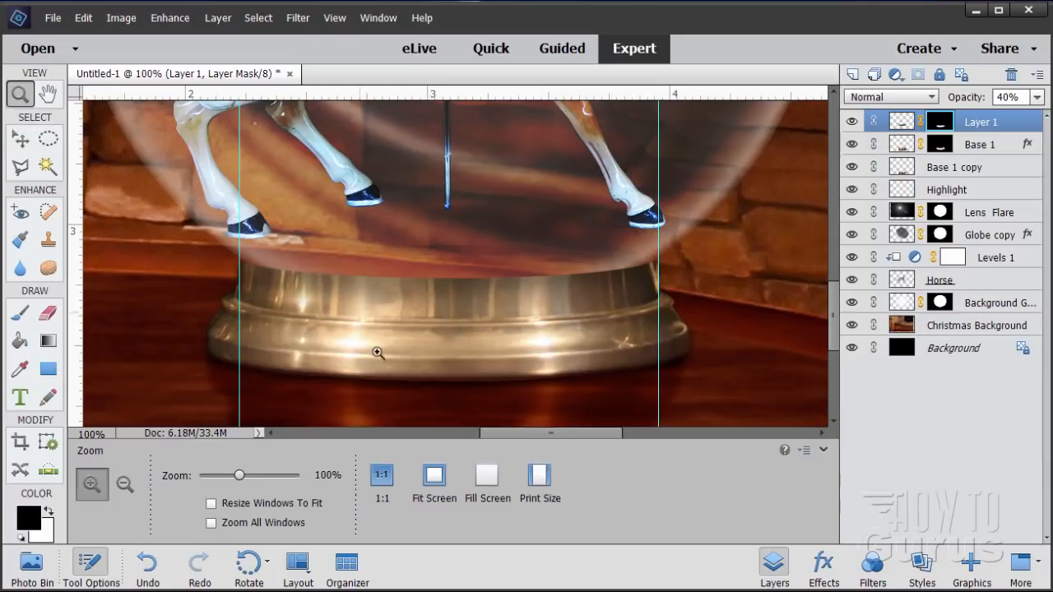
click(435, 483)
Step: Clear all guides from the image
click(301, 18)
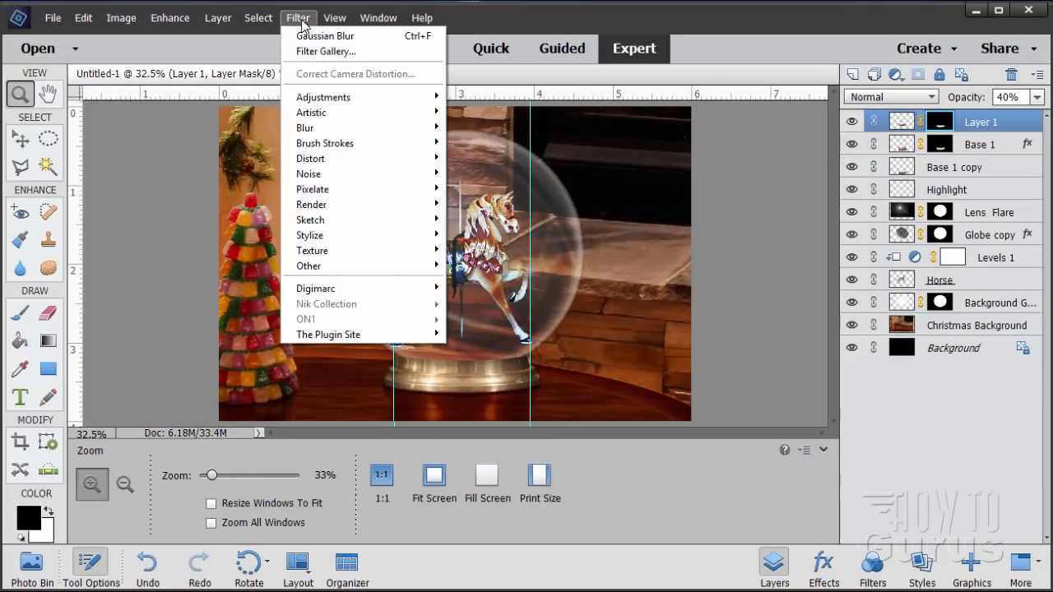
mouse_move(333, 26)
click(361, 249)
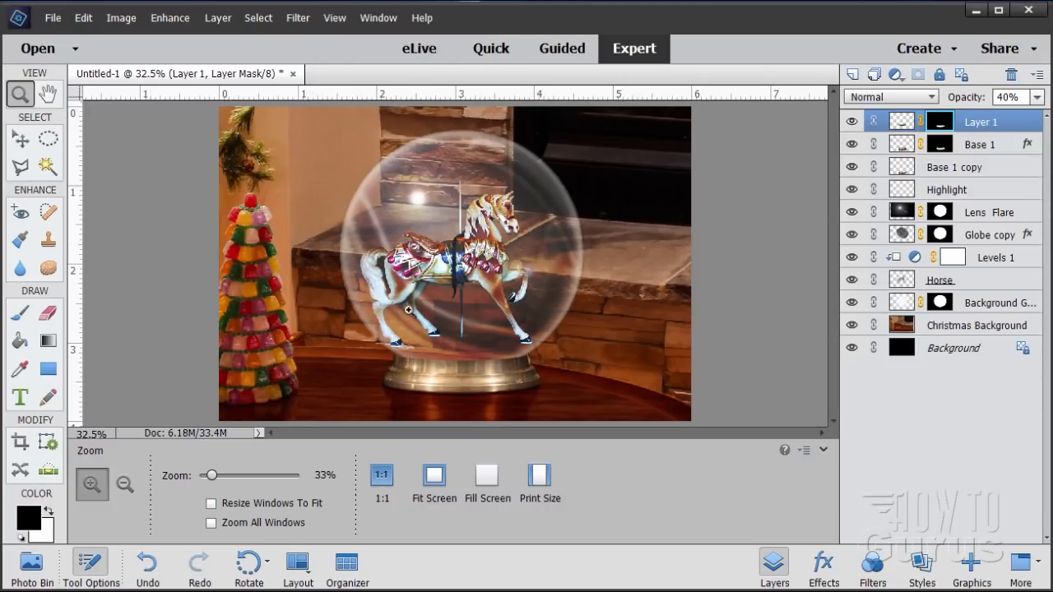
Step: Nudge the Horse layer upward and slightly to the right inside the globe, raising its hooves farther above the base
click(22, 167)
click(22, 140)
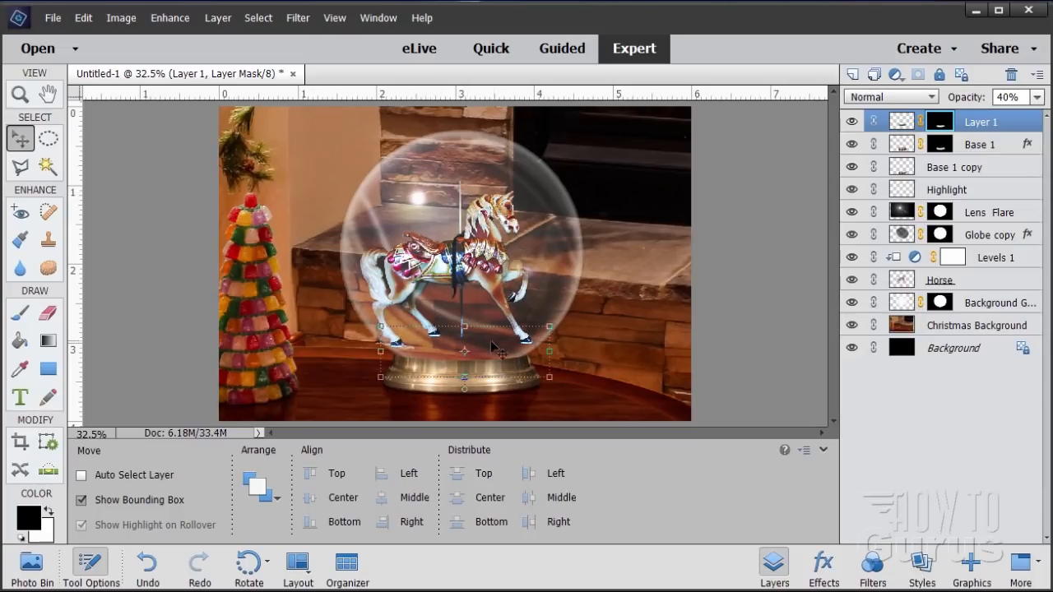
click(20, 95)
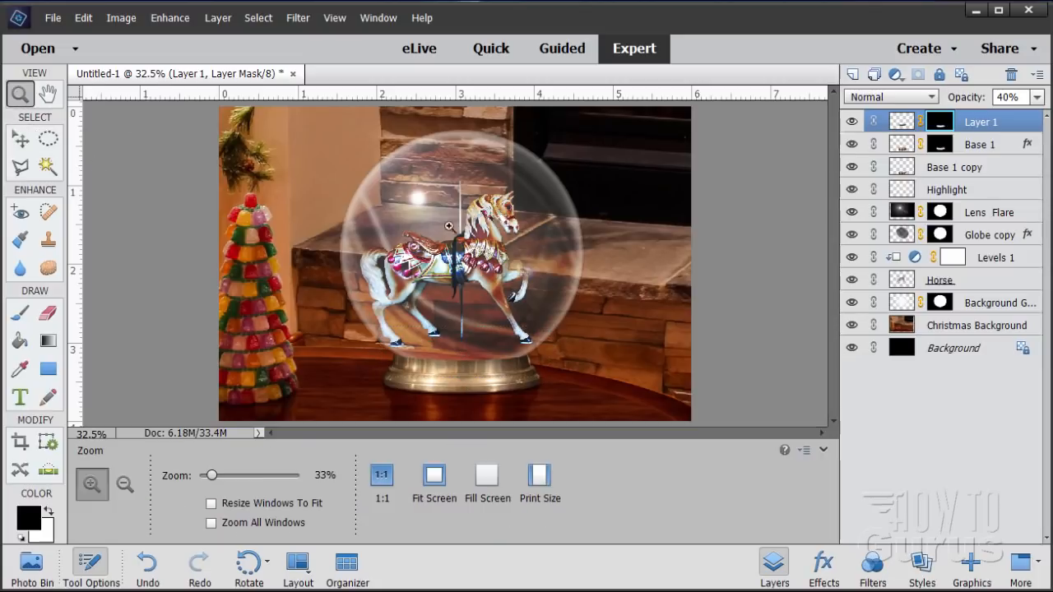
click(479, 358)
click(476, 356)
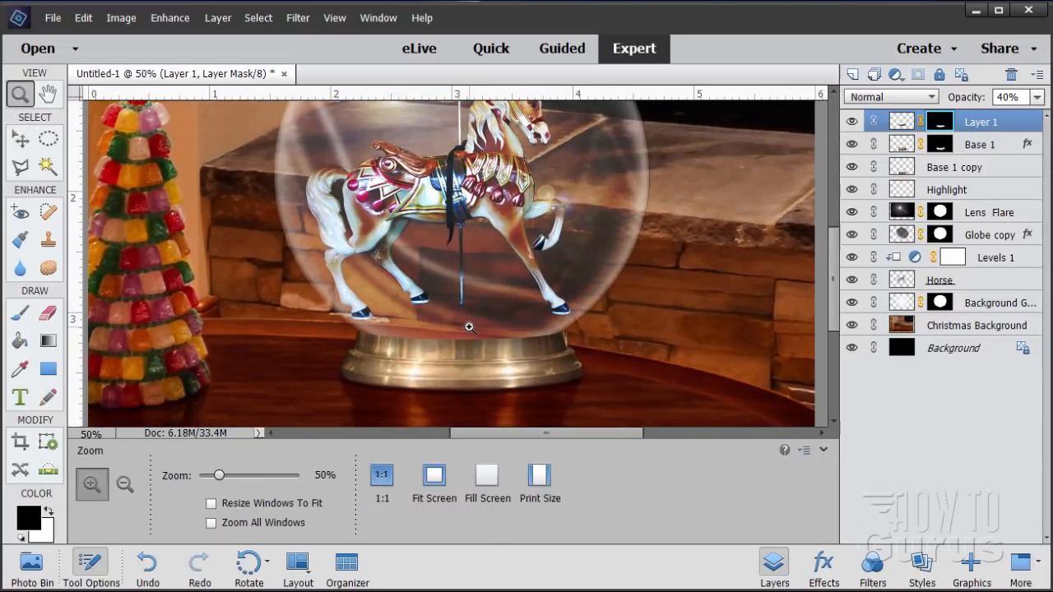
click(469, 327)
click(469, 327)
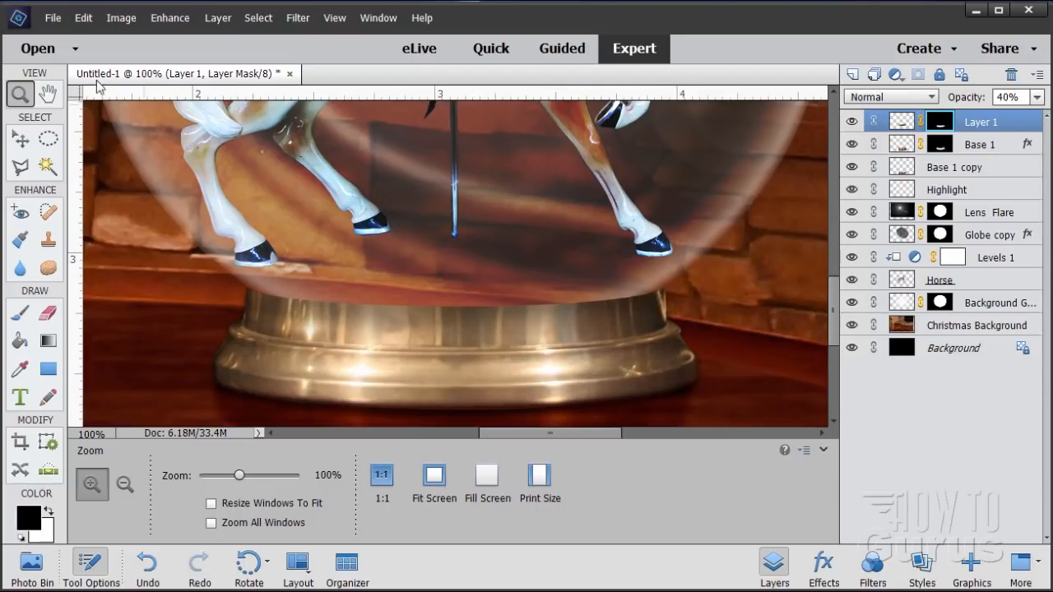
key(v)
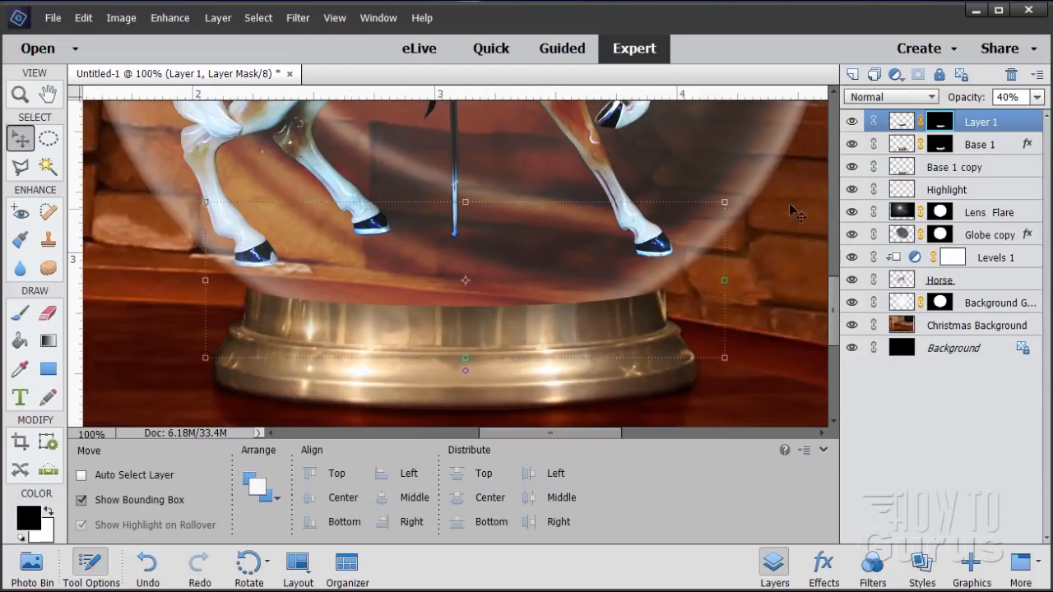
click(954, 281)
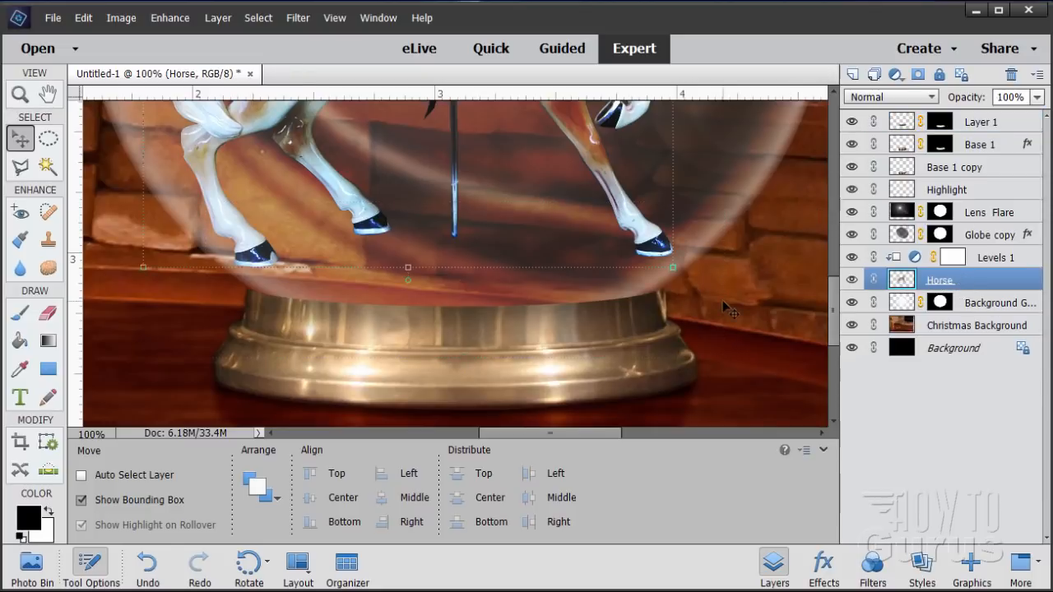
key(Up)
key(Up)
key(Up)
key(Up)
key(Up)
key(Up)
key(Up)
key(Up)
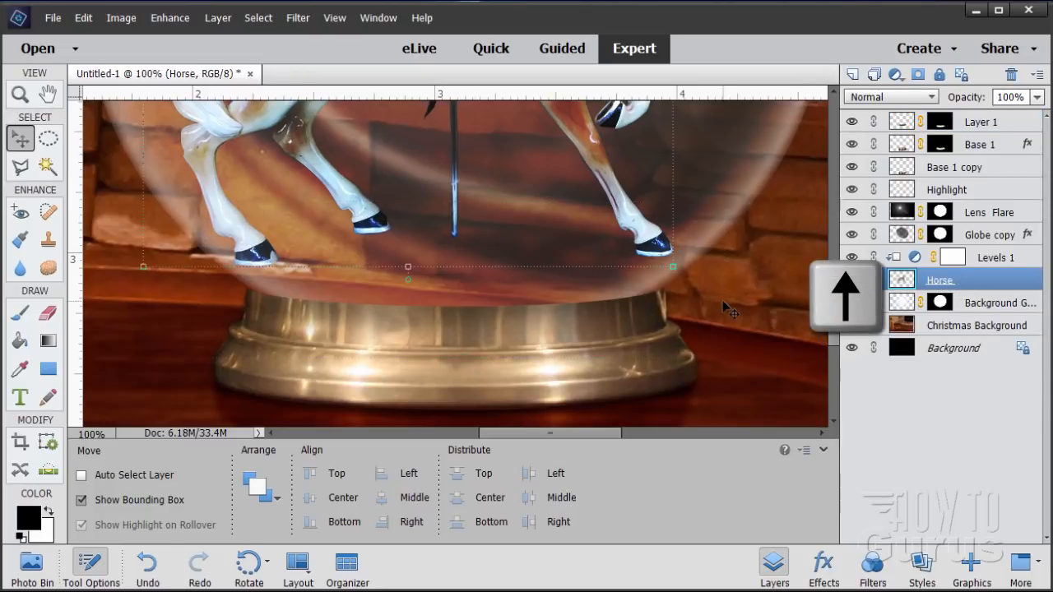
key(Up)
key(Up)
key(Up)
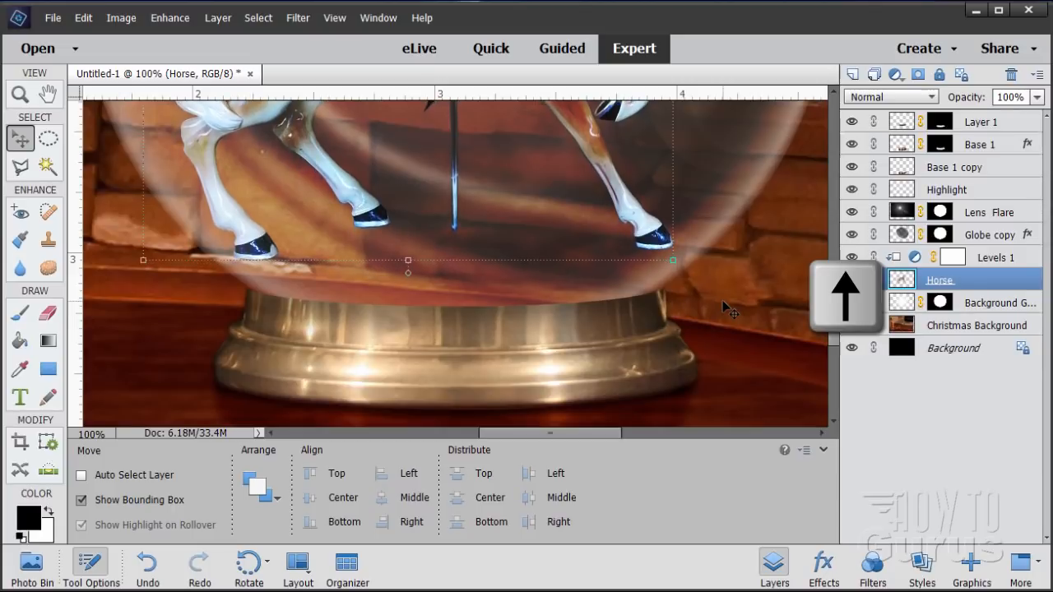
key(Right)
key(Right)
key(Right)
key(Right)
key(Right)
key(Right)
key(Right)
key(Up)
key(Up)
key(Up)
key(Up)
key(Up)
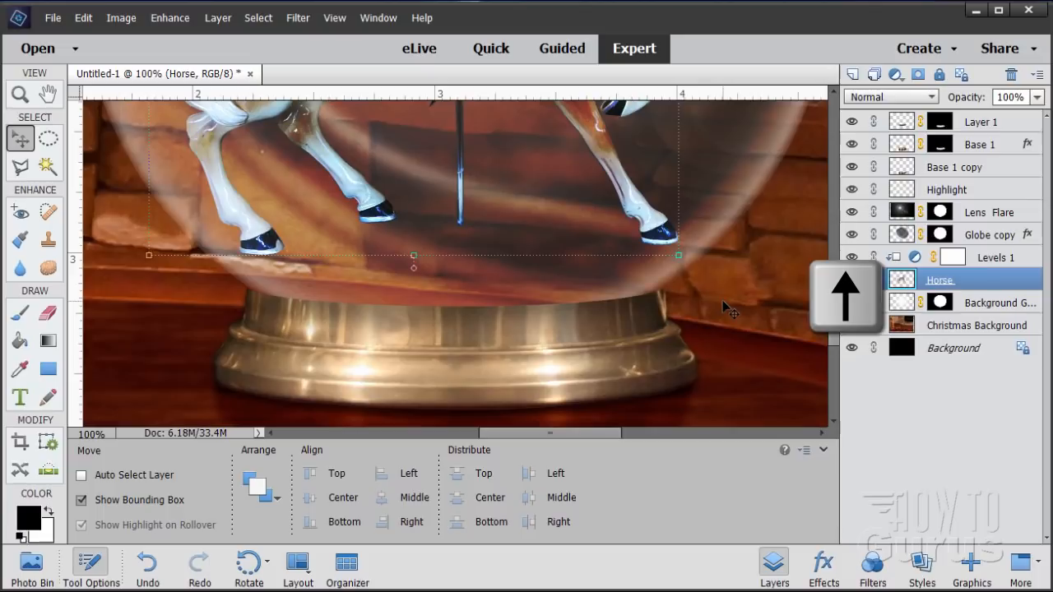
key(Up)
key(Up)
key(Up)
key(Up)
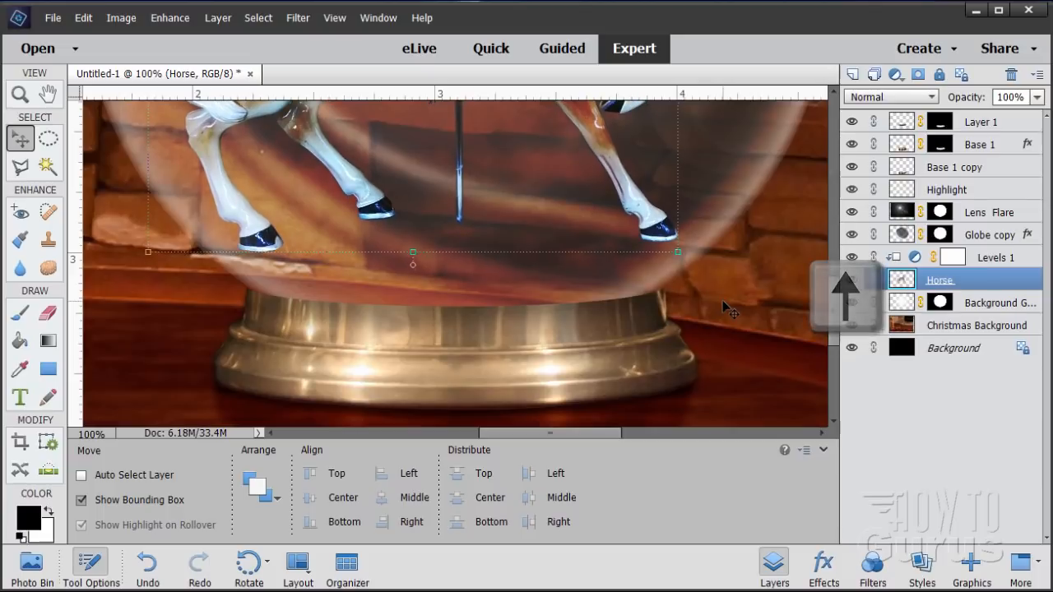
key(Up)
key(Up)
key(Up)
key(Right)
key(Right)
key(Right)
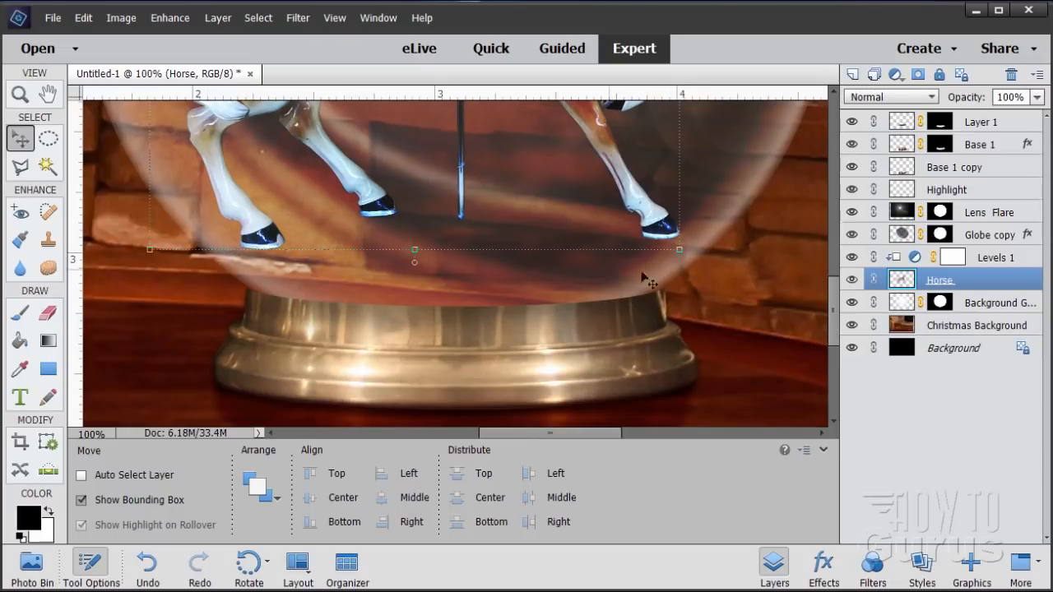
Step: Place a horizontal guide just below the horse's hooves and two vertical guides at the outer edges of the brass base
drag(492, 100, 501, 258)
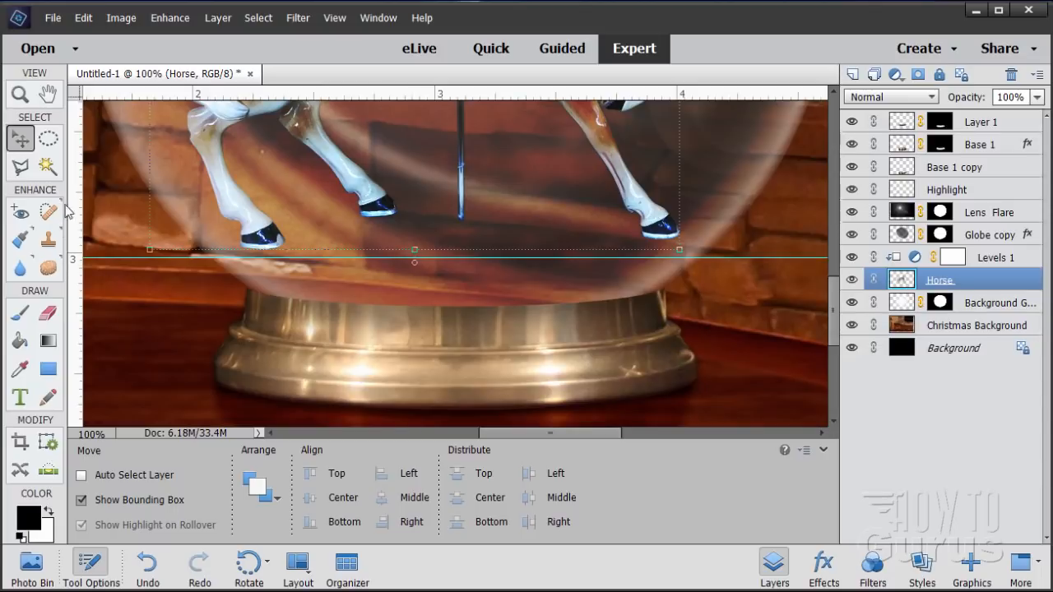
drag(80, 311, 213, 318)
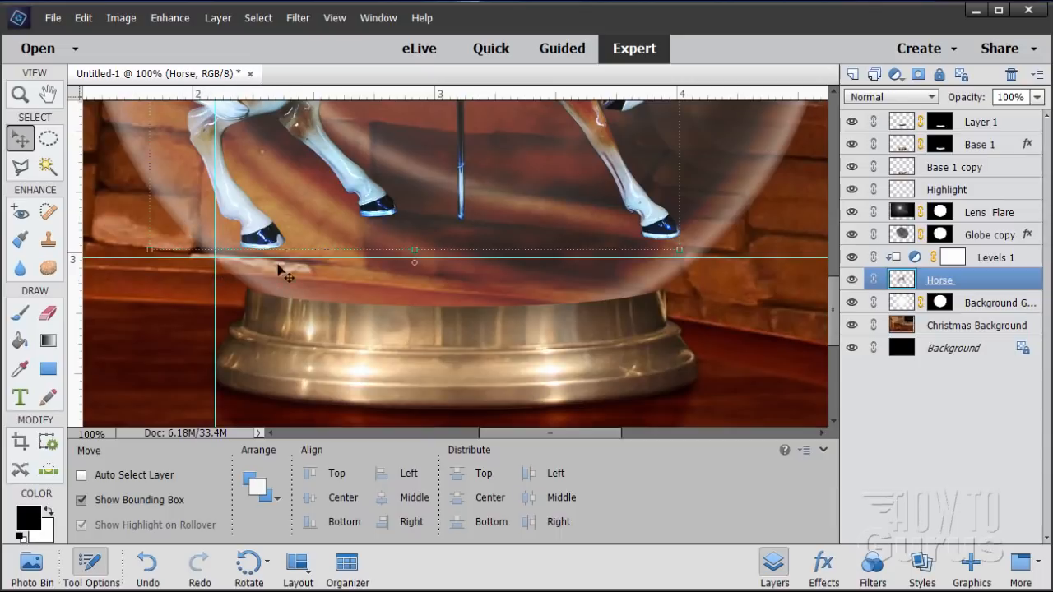
drag(82, 317, 696, 330)
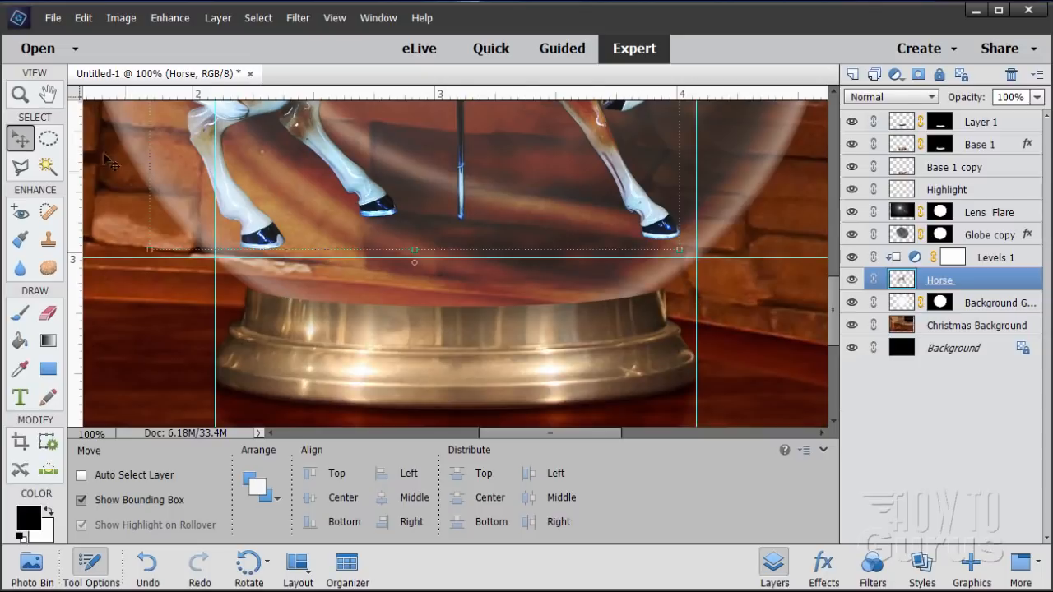
Step: Draw a flat elliptical selection between the two vertical guides and move it up around the horse's hooves
click(46, 146)
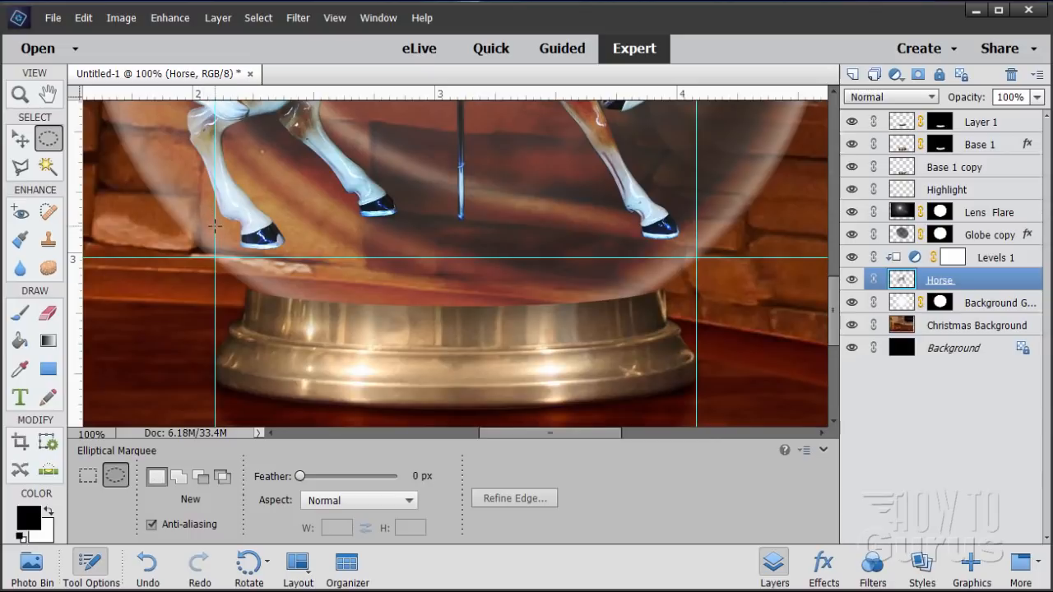
drag(214, 226, 697, 264)
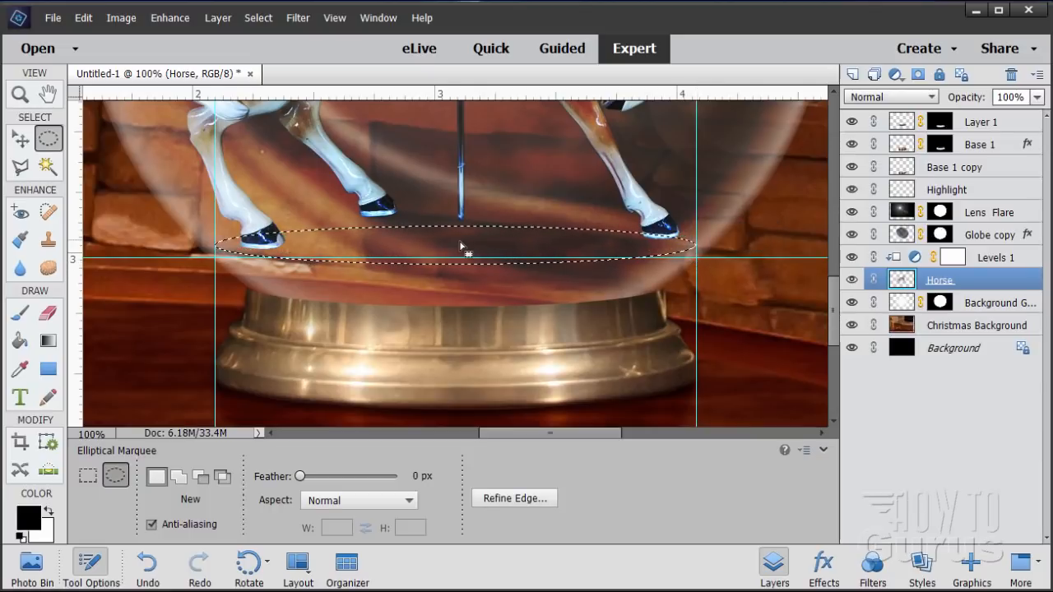
drag(449, 245, 449, 230)
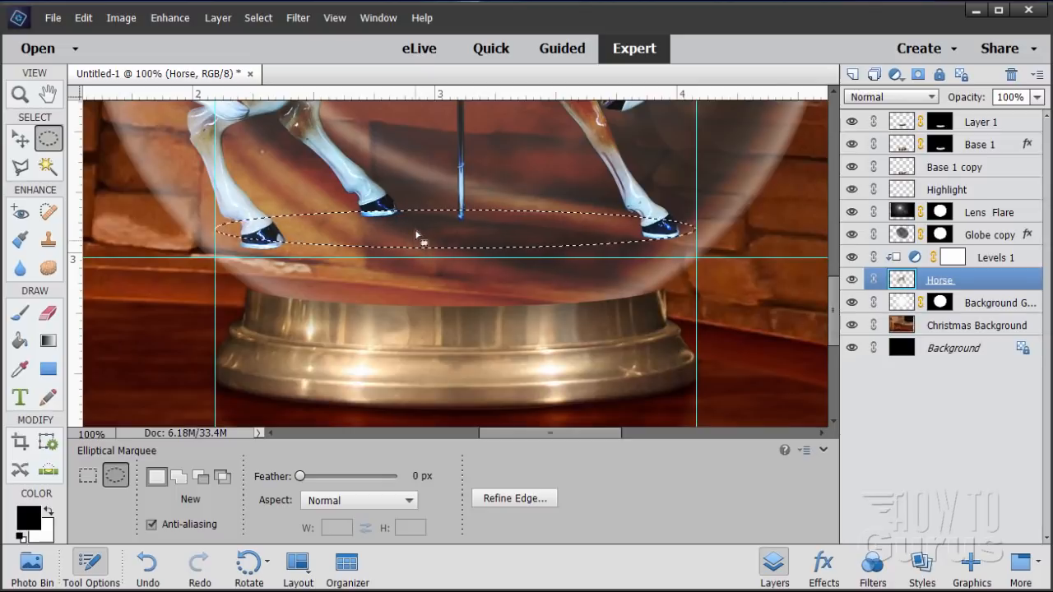
Step: Transform the elliptical selection, stretching its height to 122.92% down to the horizontal guide at 100% width
click(259, 19)
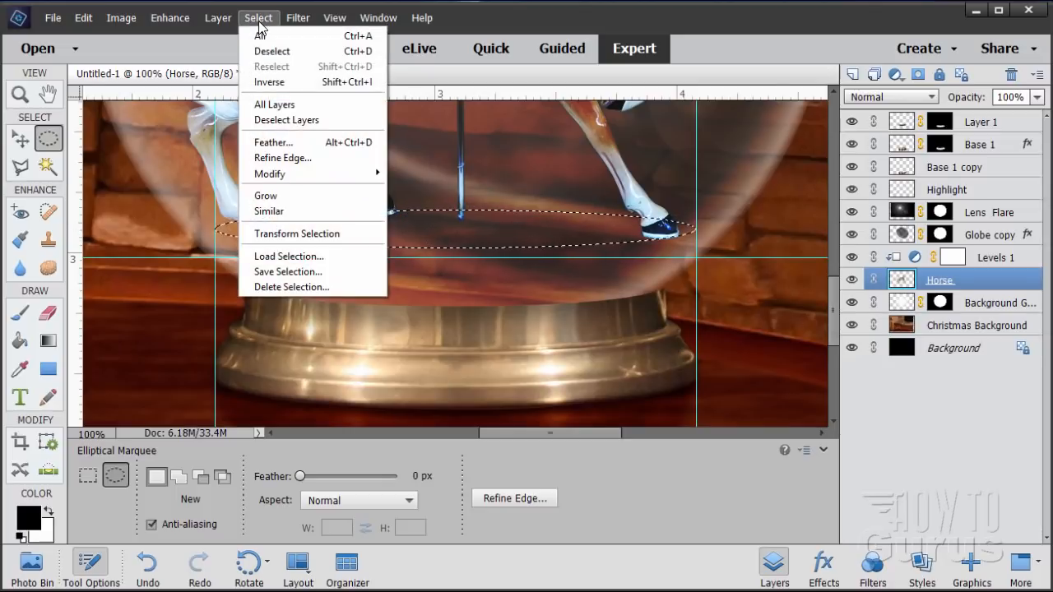
click(297, 233)
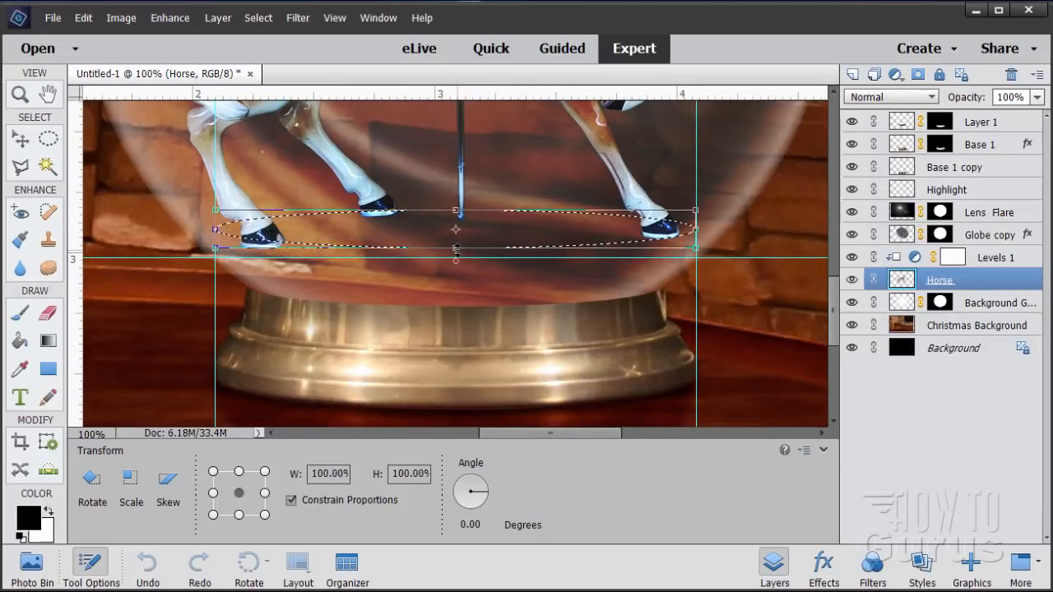
drag(456, 261, 456, 262)
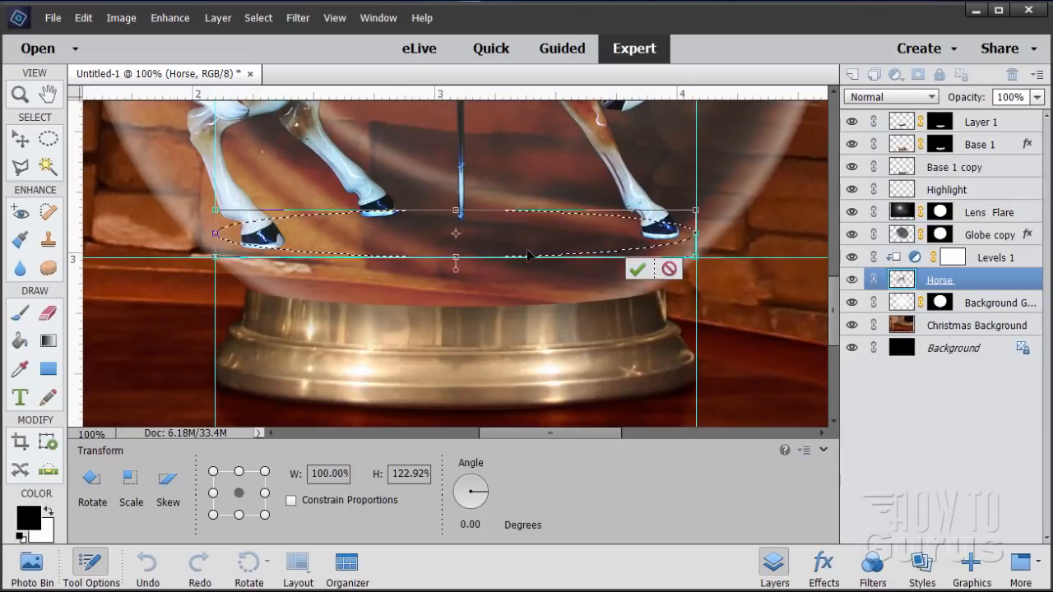
click(638, 270)
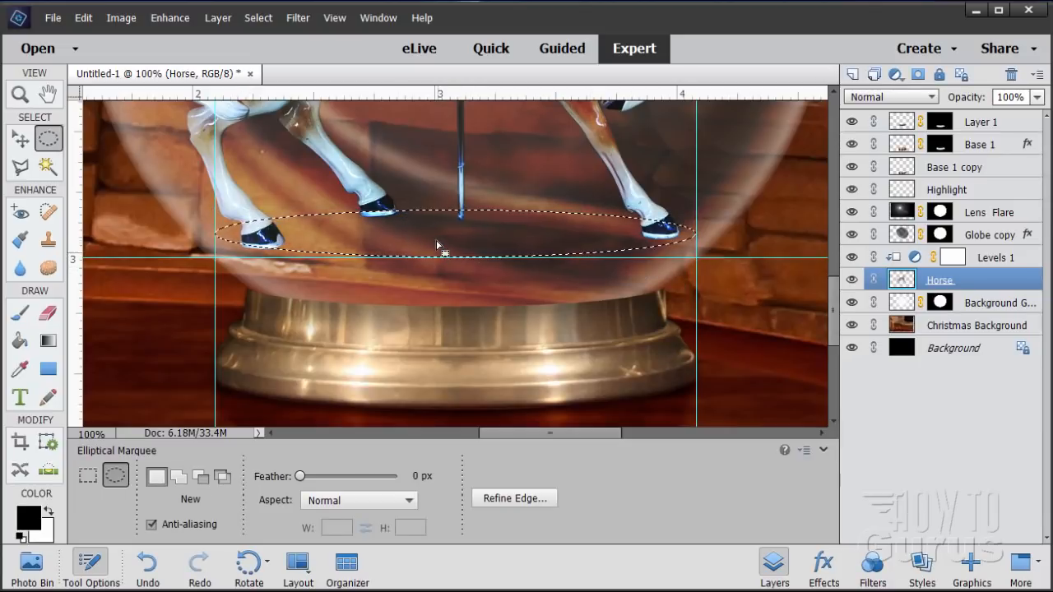
Step: Turn off snapping to guides and shift the elliptical selection slightly down beneath the horse's hooves
drag(435, 238, 439, 246)
click(335, 18)
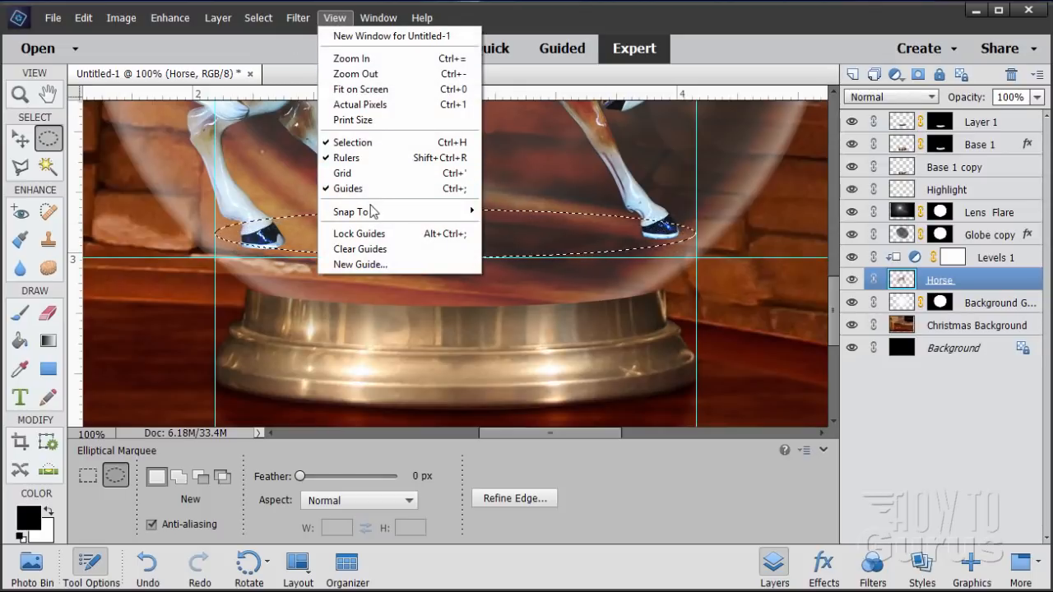
click(494, 212)
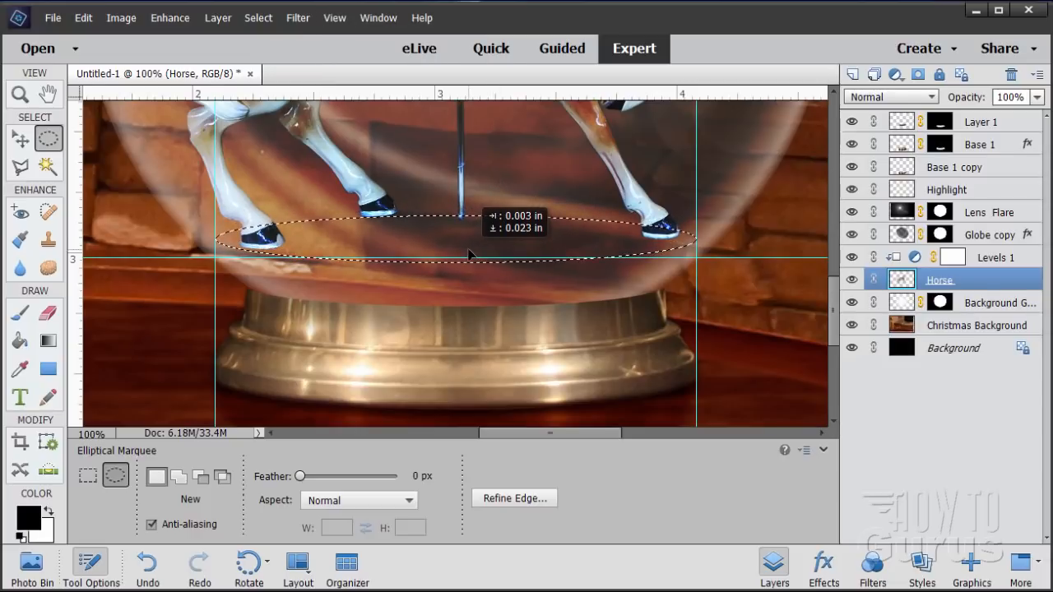
drag(467, 246, 466, 247)
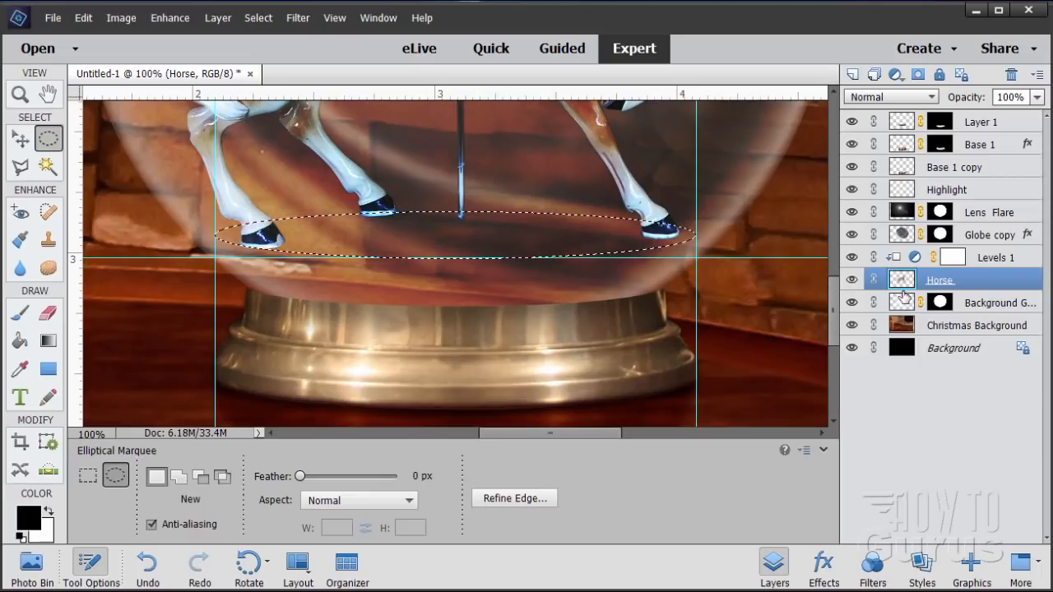
Step: Create a new layer above Background Glow, mask it with the elliptical selection, and target its pixels with white as the foreground color
click(976, 306)
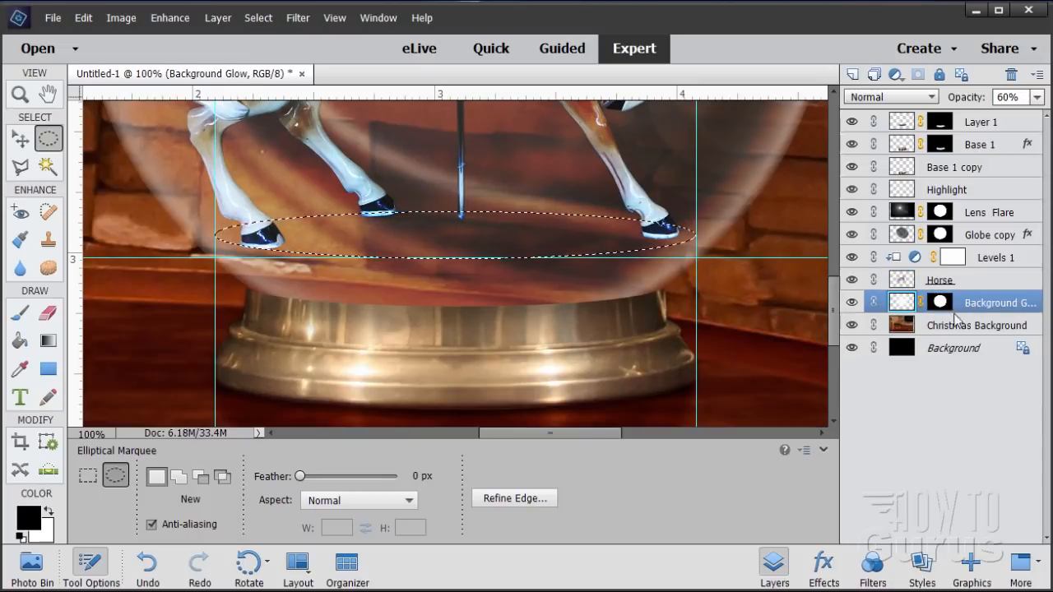
click(853, 74)
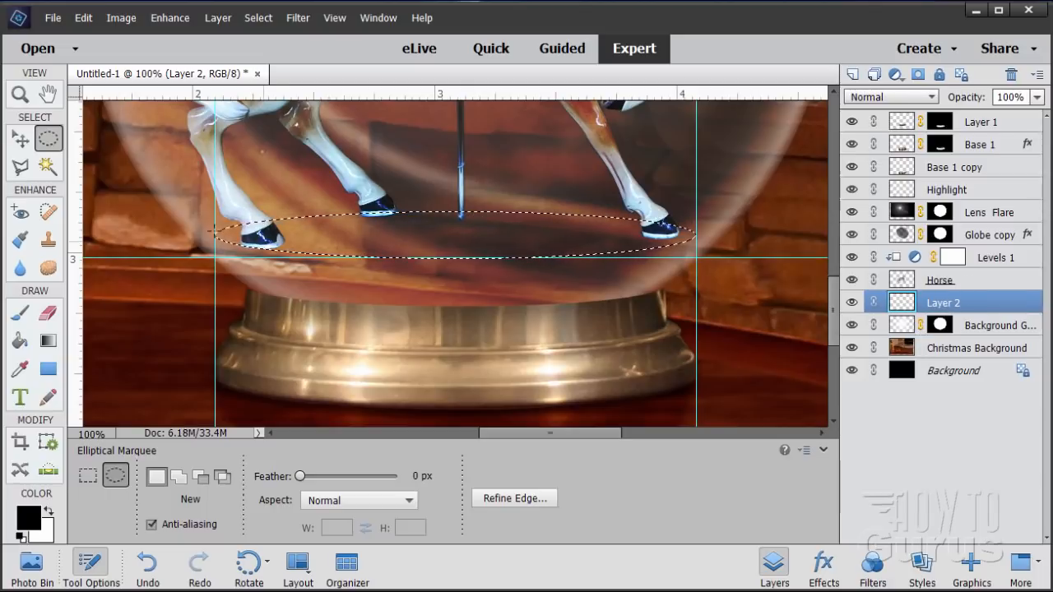
click(49, 510)
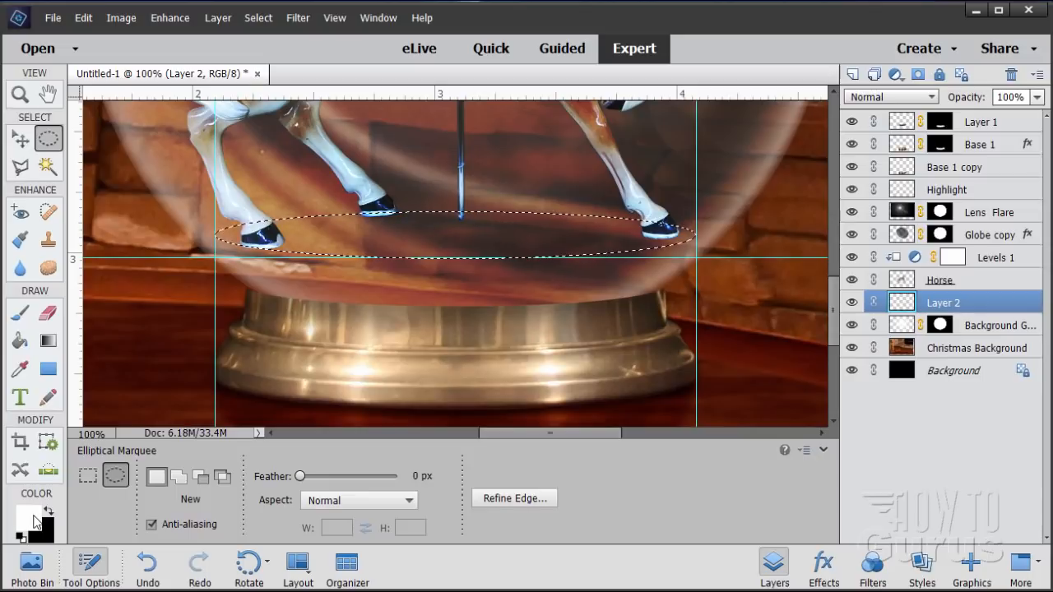
key(v)
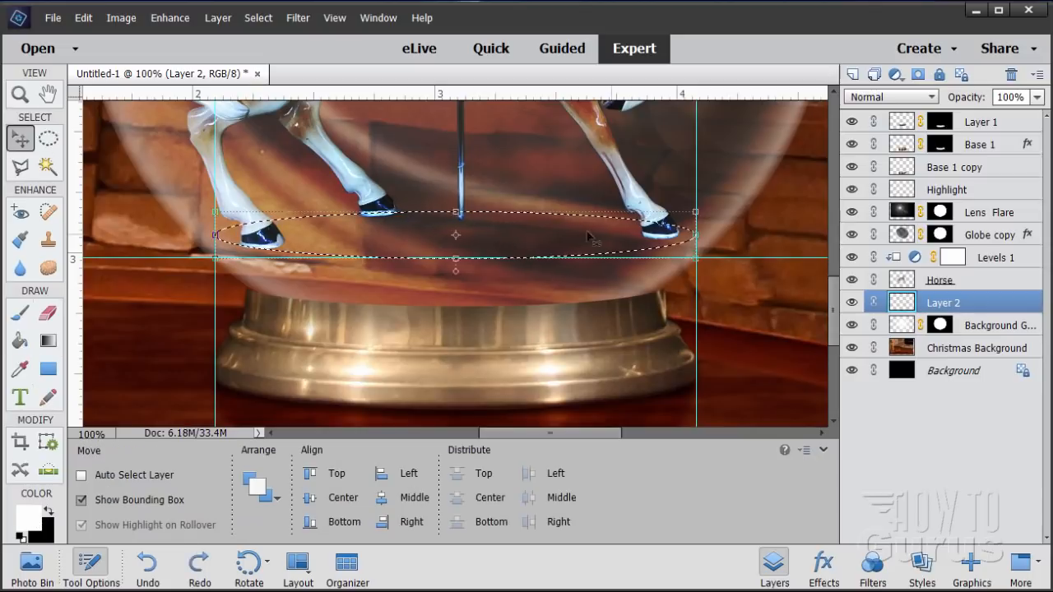
click(919, 75)
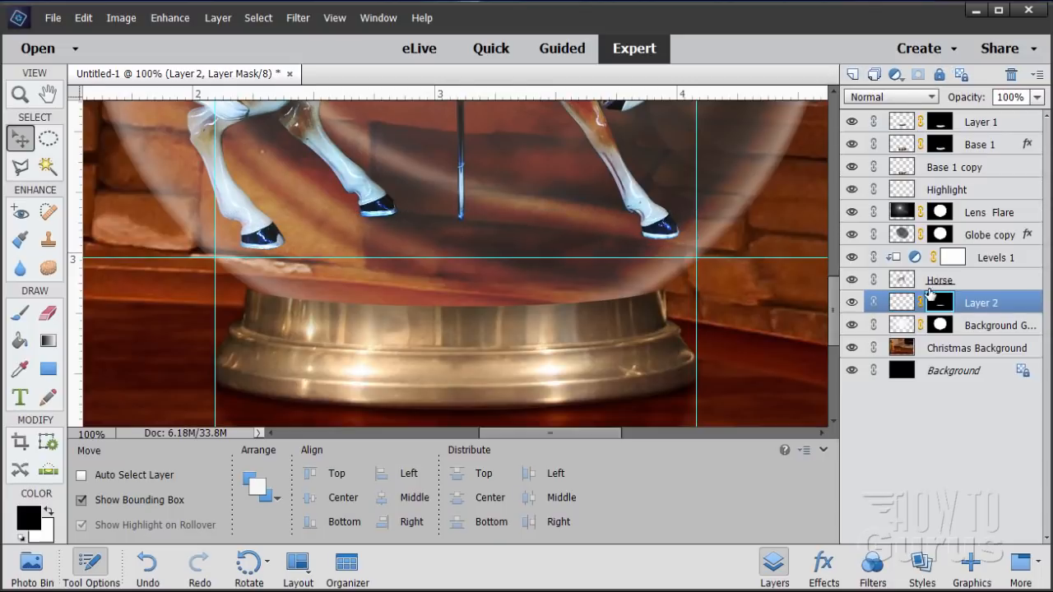
click(902, 304)
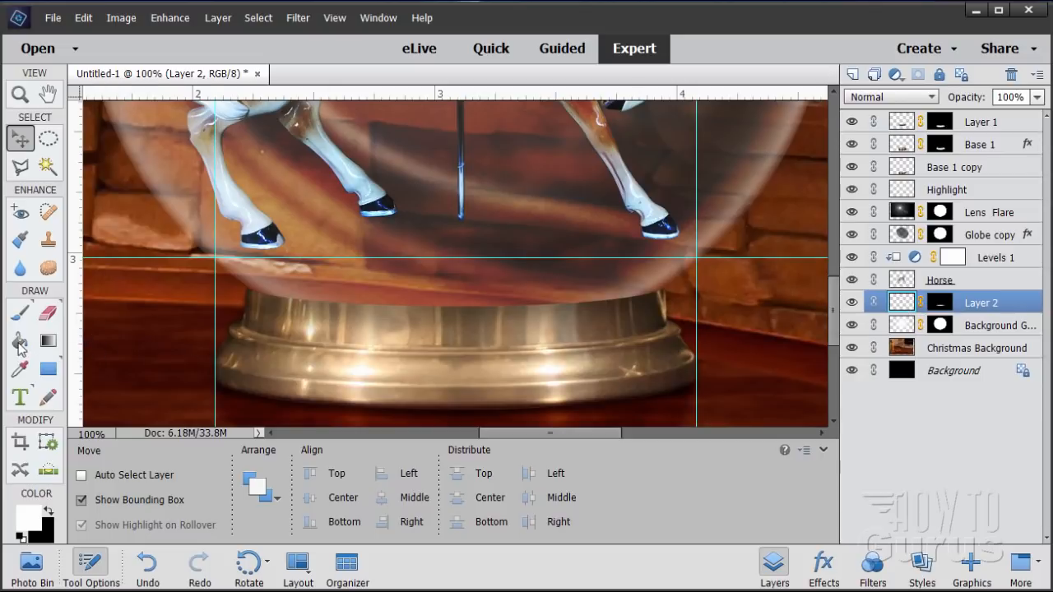
Step: Fill the masked ellipse layer with white and soften its mask with a 4.0-pixel Gaussian Blur
click(20, 342)
click(158, 359)
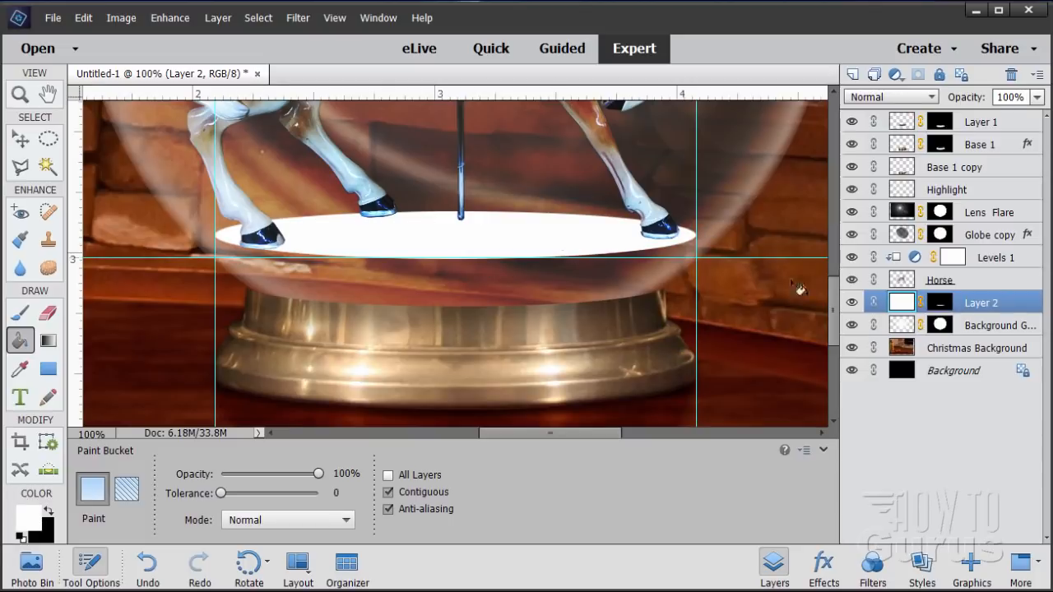
click(938, 305)
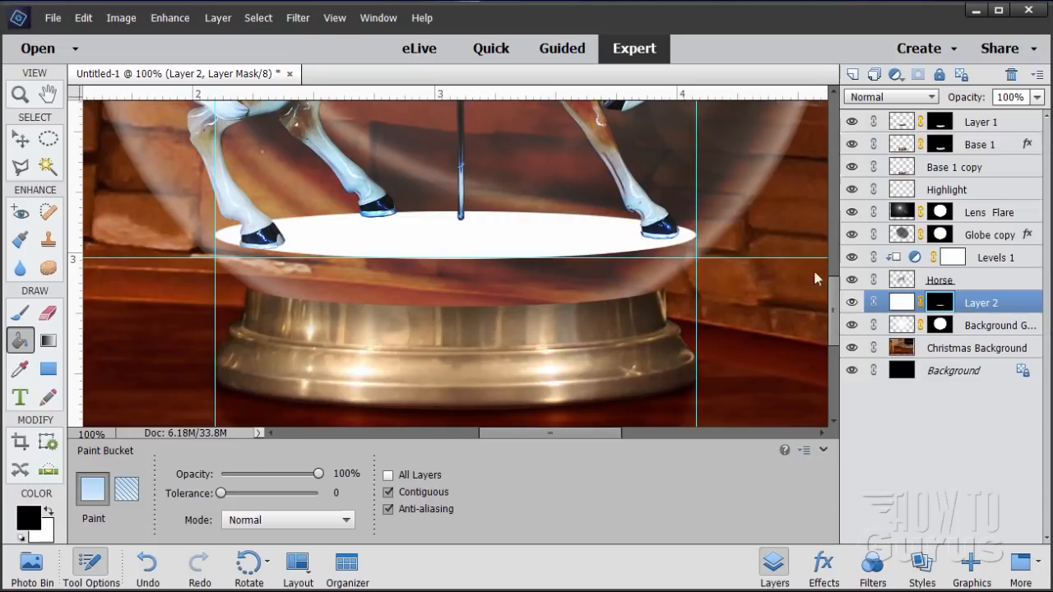
click(302, 20)
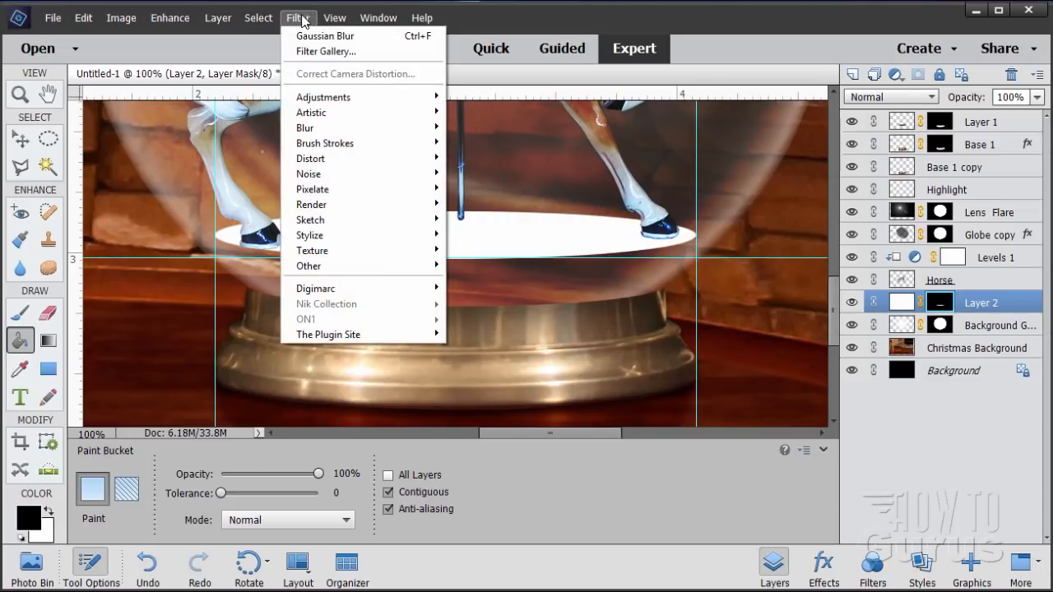
mouse_move(326, 130)
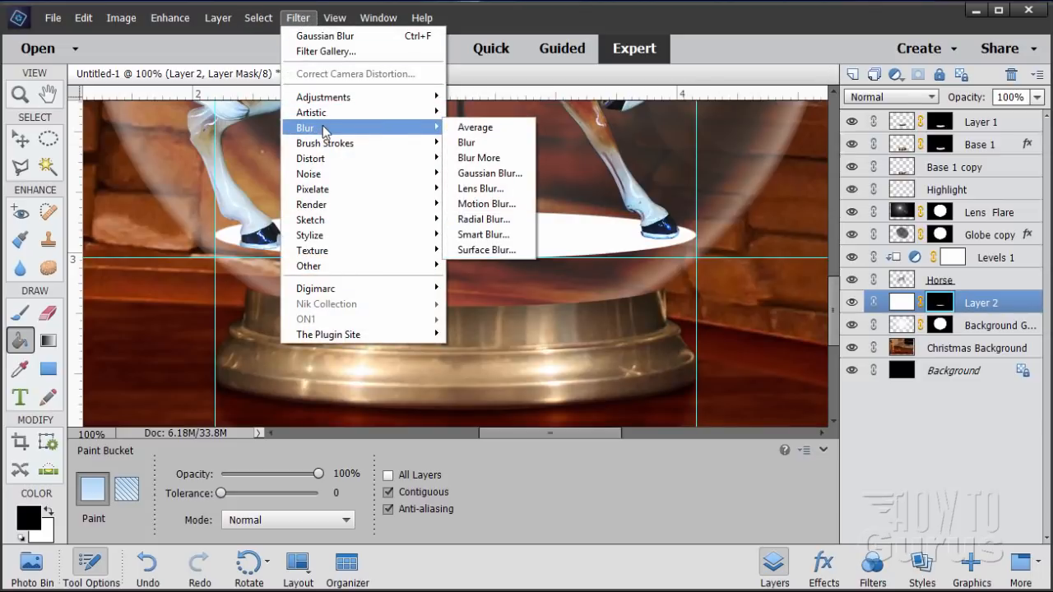
click(505, 176)
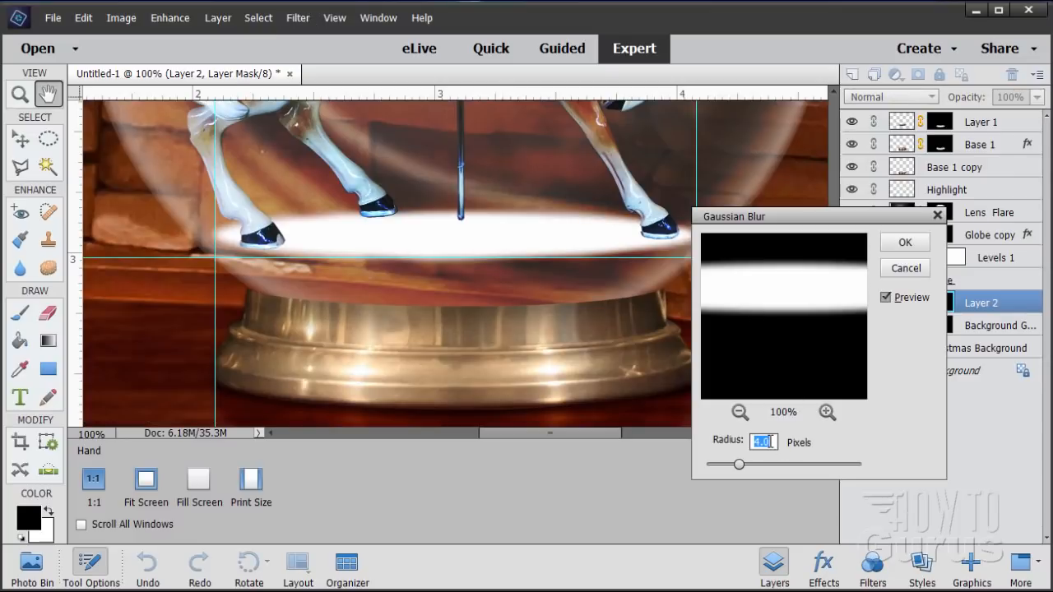
click(905, 242)
key(k)
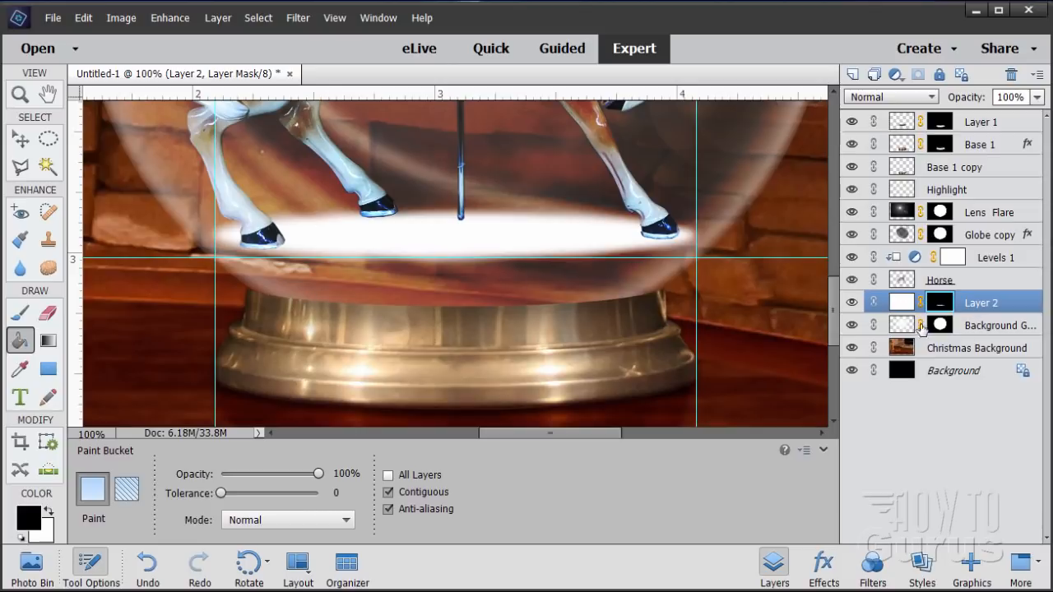
Step: Rename the white ellipse layer as Snow Surface
click(955, 329)
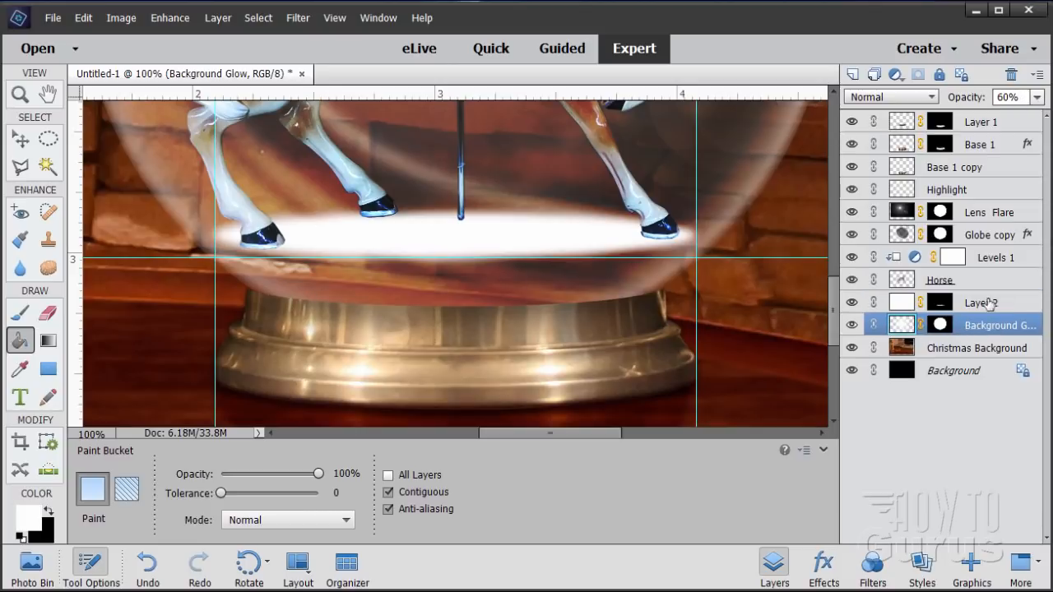
double_click(988, 304)
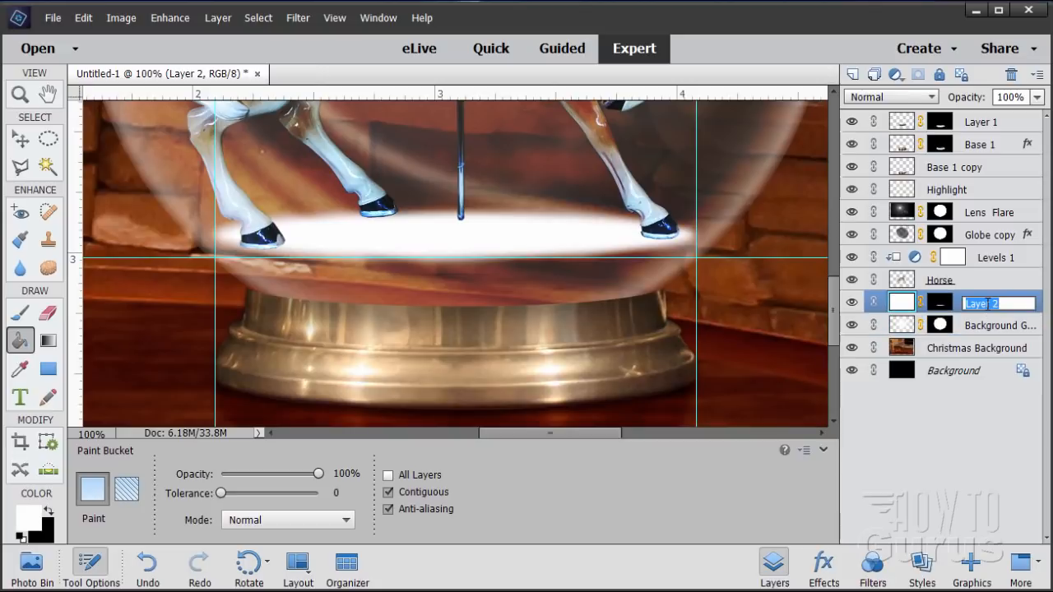
text(Snow Surface)
key(Return)
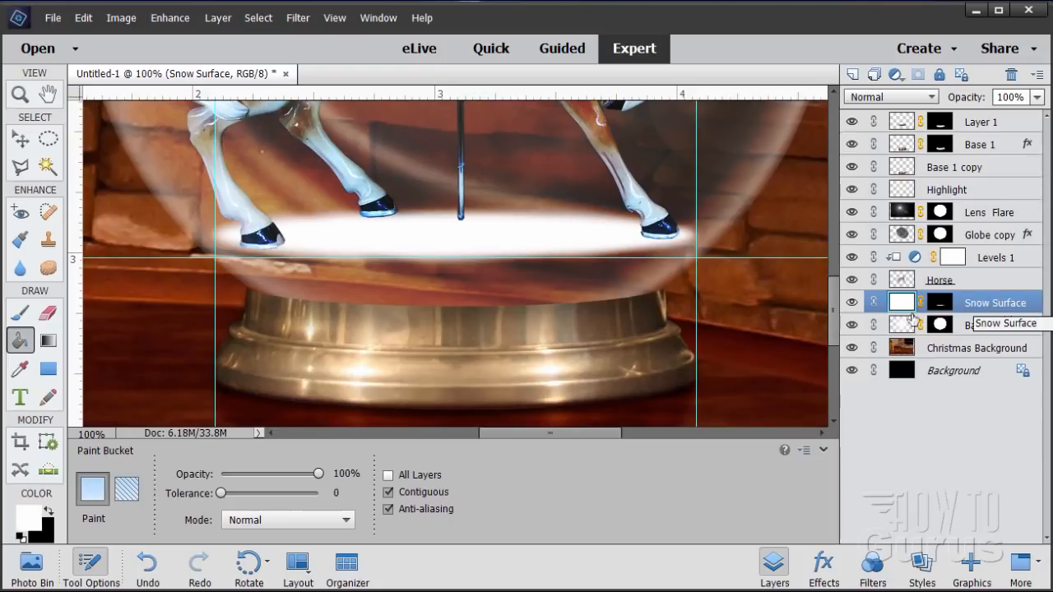
Step: Create a new layer above Background Glow and copy Background Glow's round layer mask onto it
click(989, 322)
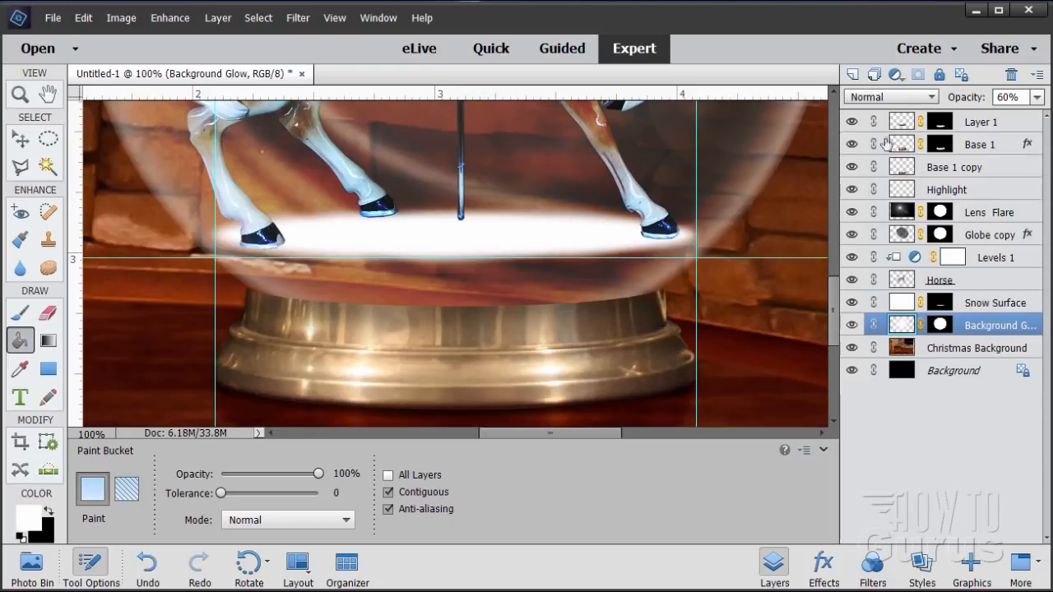
click(853, 74)
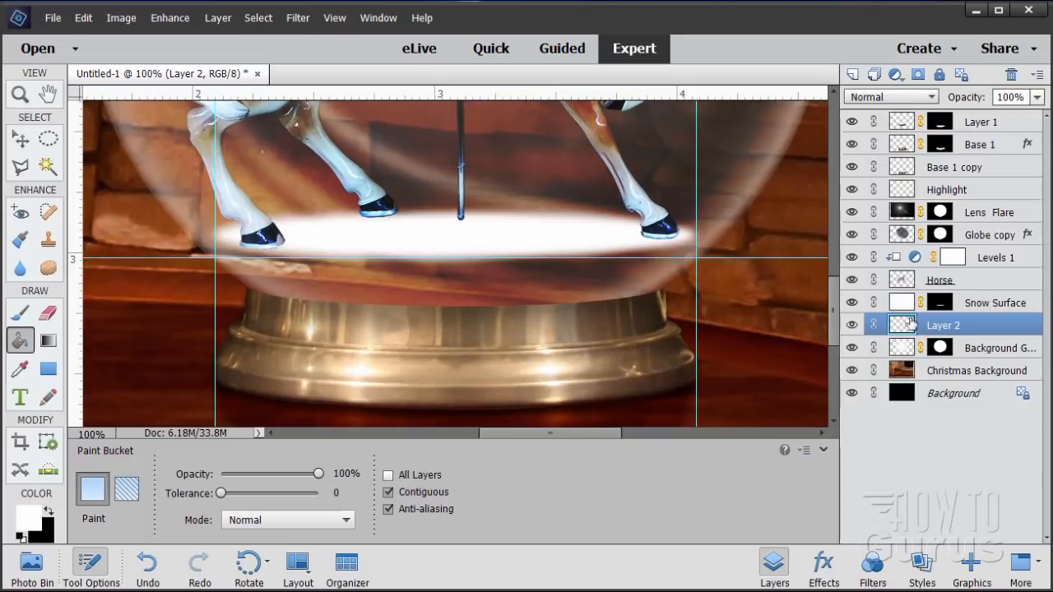
click(952, 357)
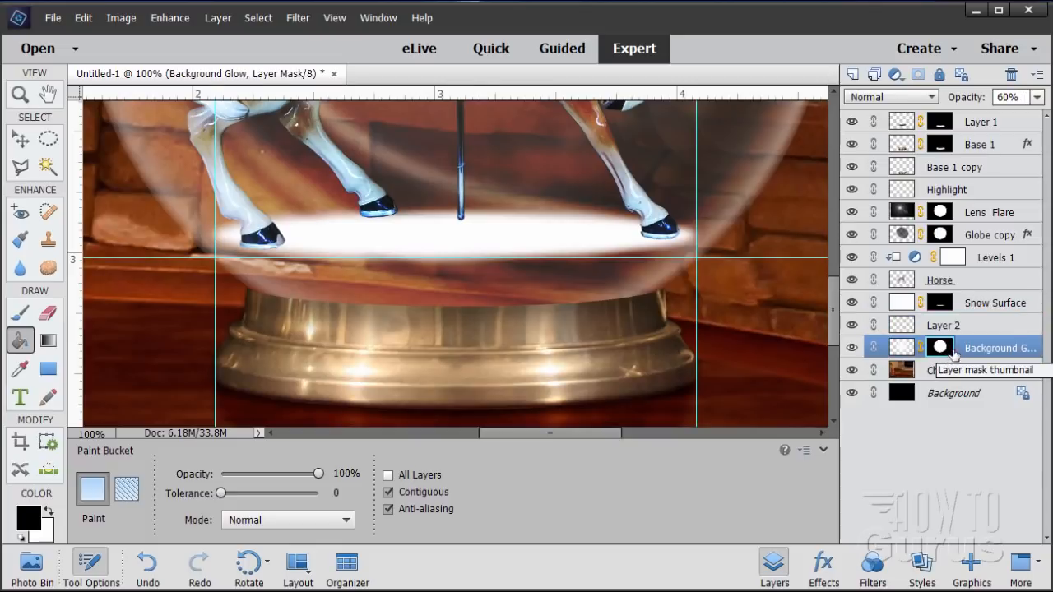
key(alt)
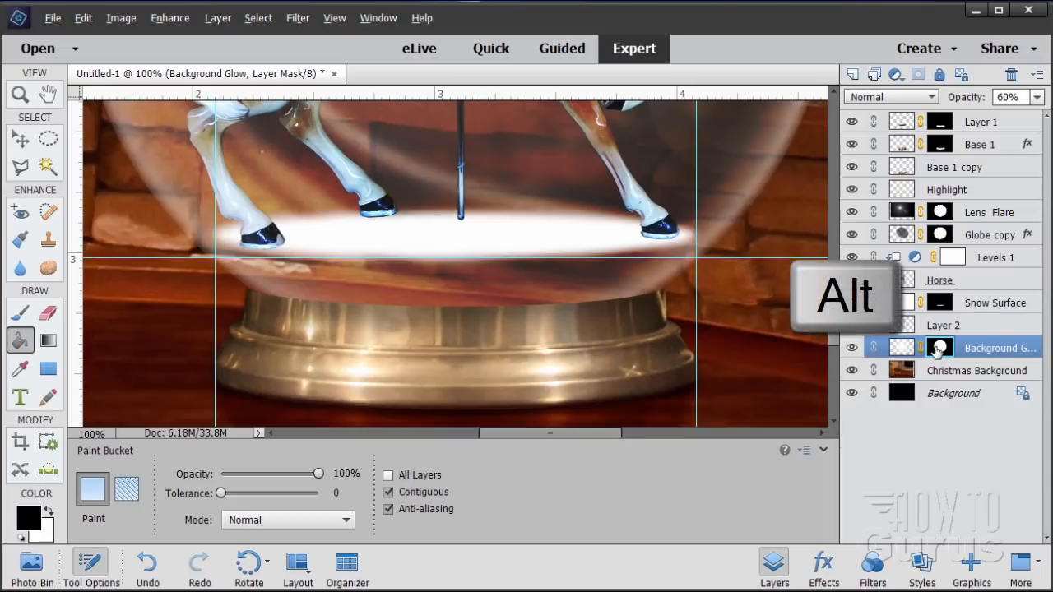
drag(935, 352, 937, 327)
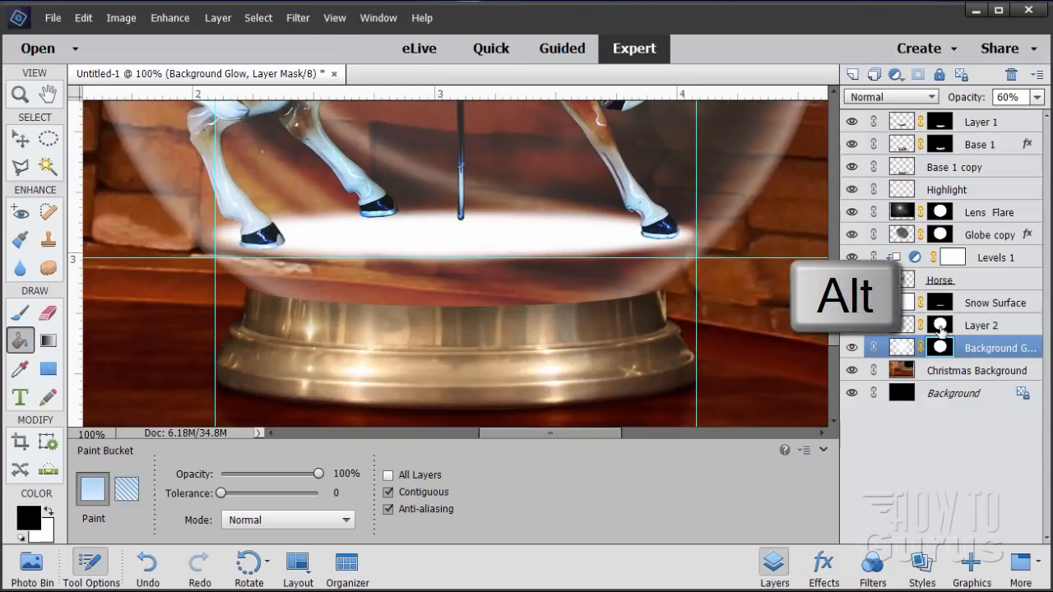
Step: Set the foreground color to light gray dfdcdc and fill the new Layer 2 with it inside the globe mask
click(904, 328)
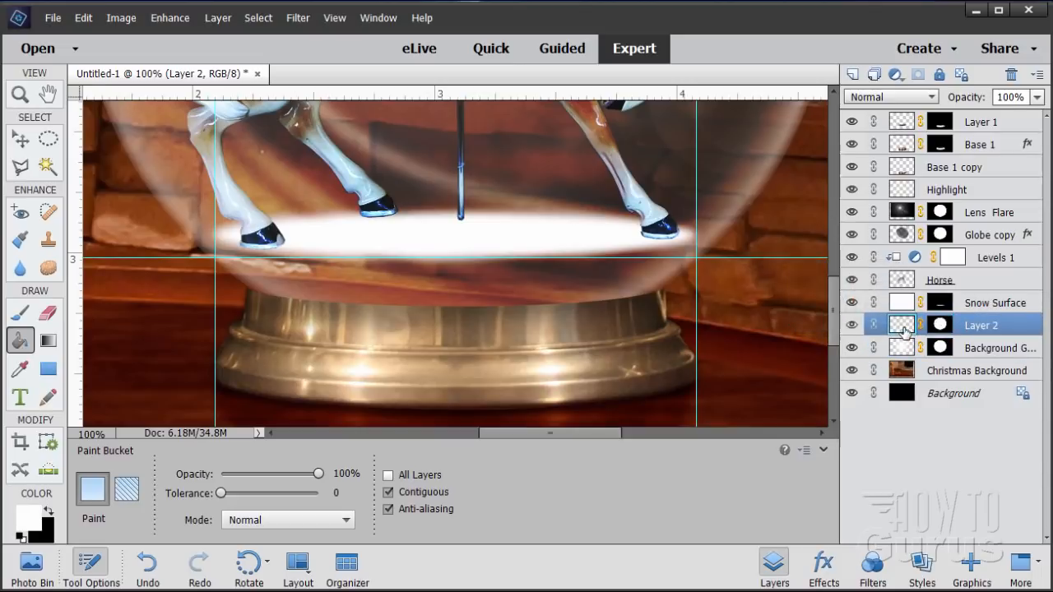
click(31, 525)
text(d)
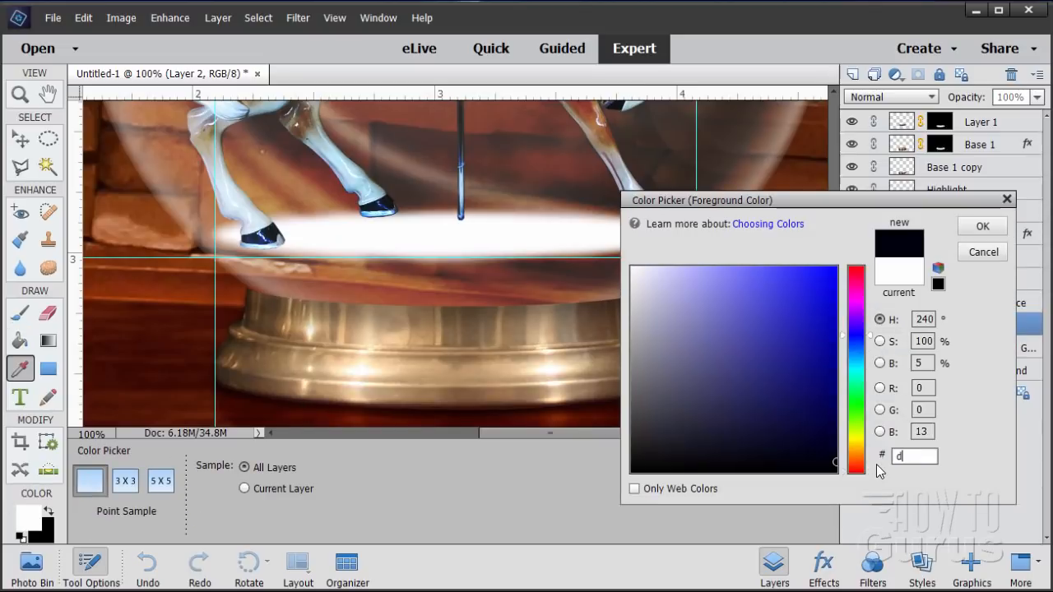
text(fdcedd)
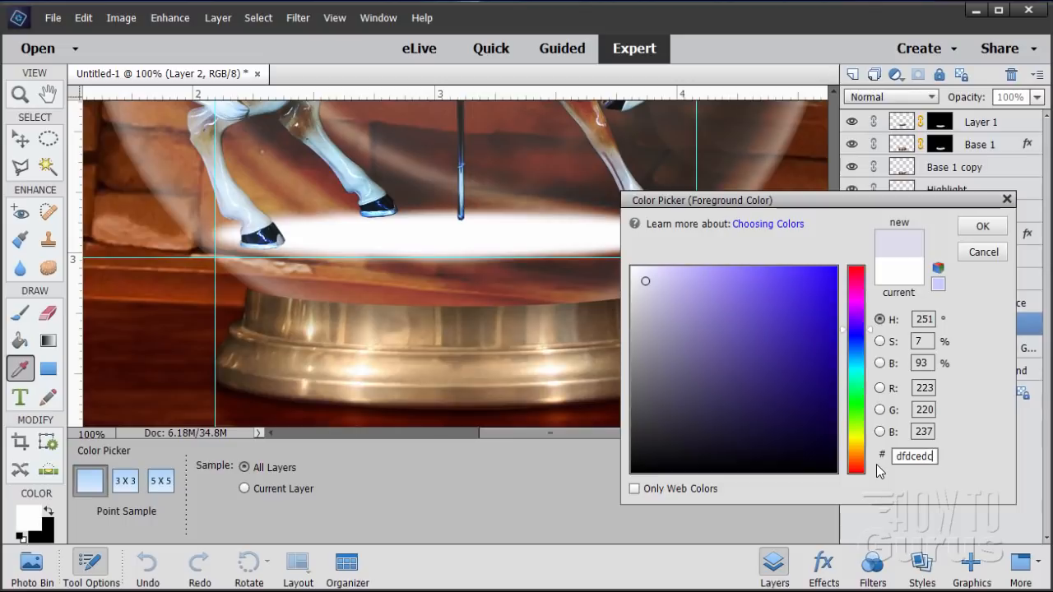
key(BackSpace)
key(BackSpace)
key(BackSpace)
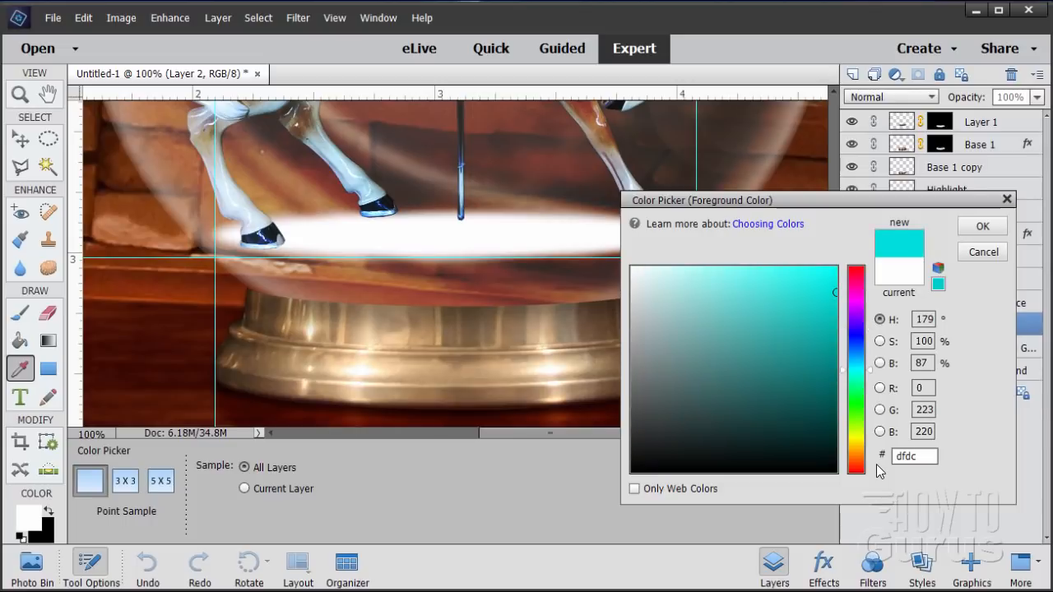
text(dc)
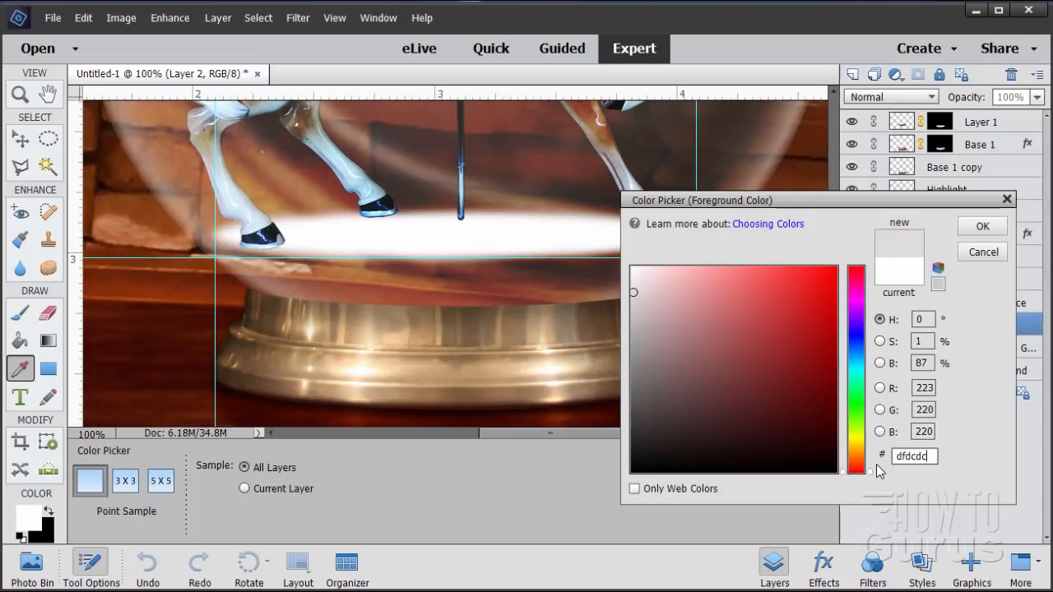
click(980, 229)
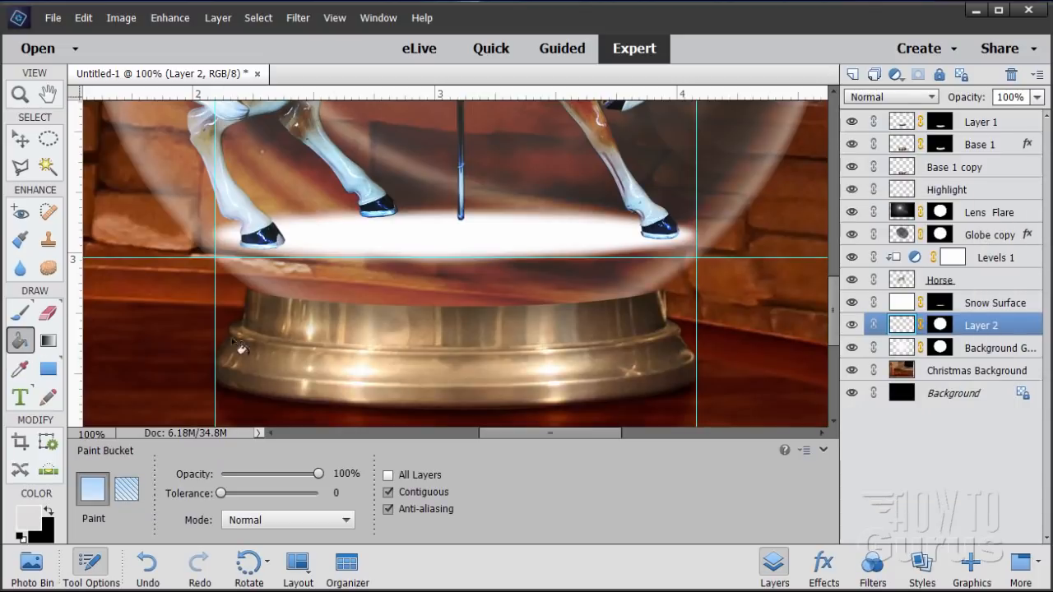
click(279, 343)
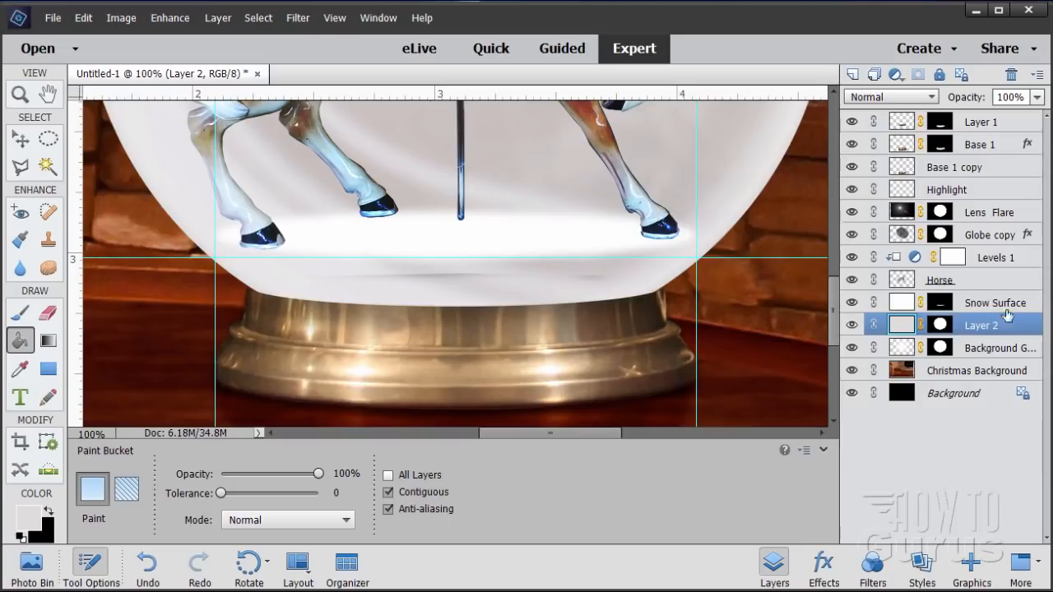
Step: Paint black on Layer 2's mask with a soft 100 px brush to hide the gray around the horse's legs above the snow surface
click(943, 327)
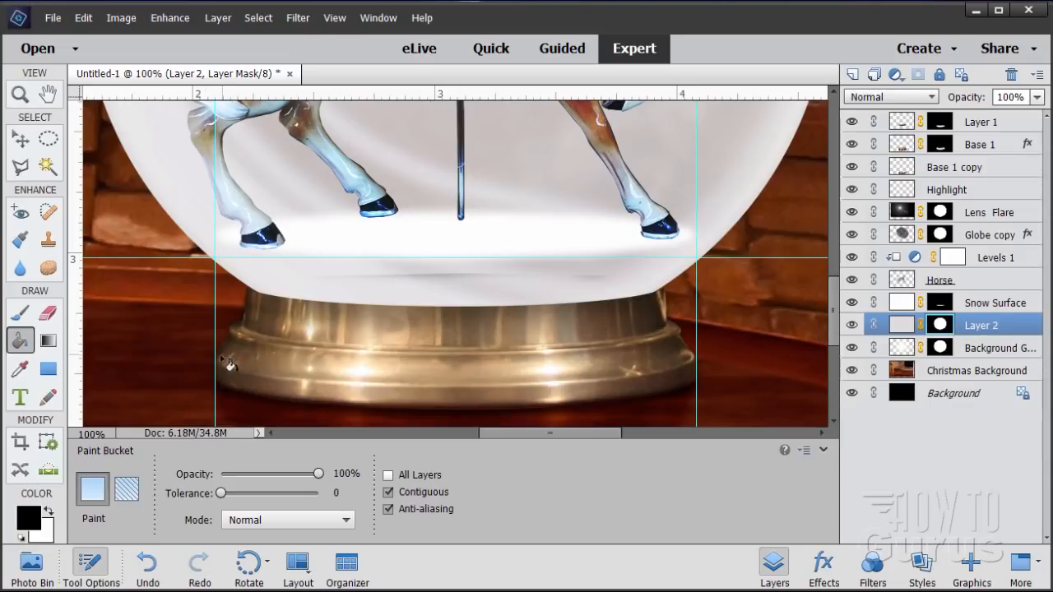
click(37, 523)
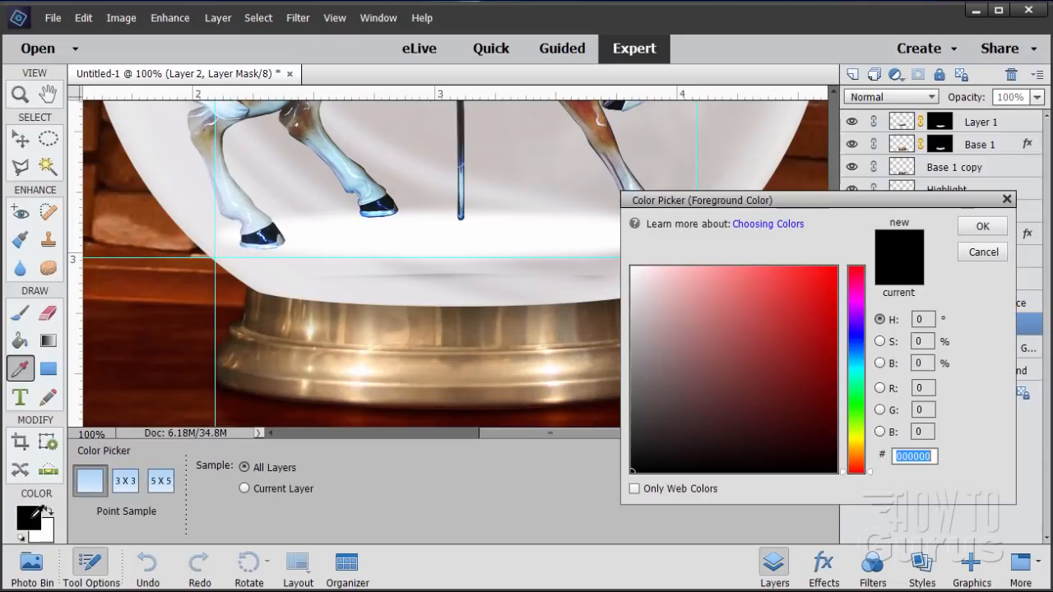
click(982, 231)
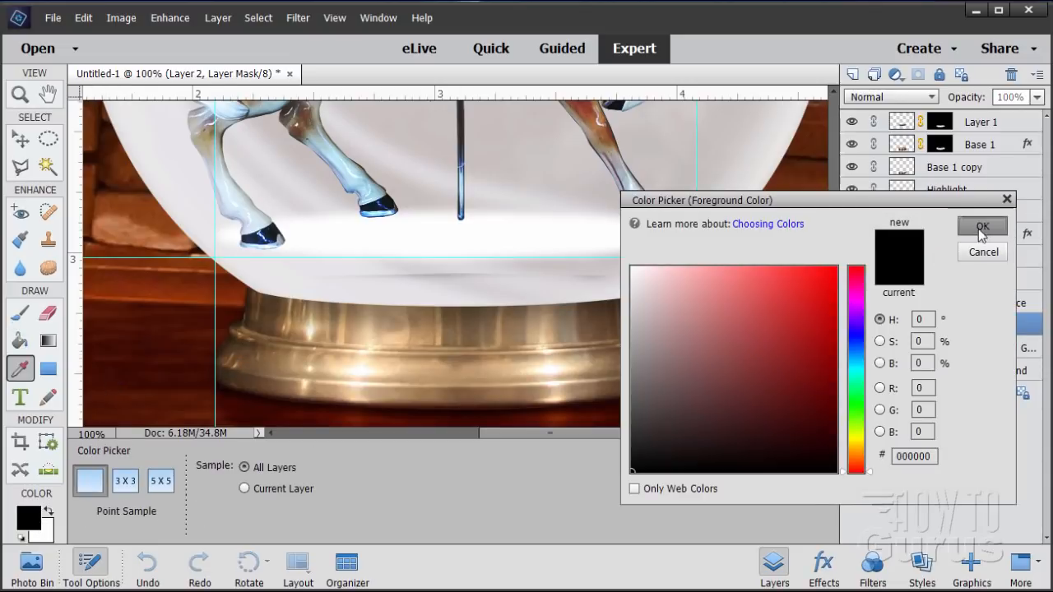
click(20, 312)
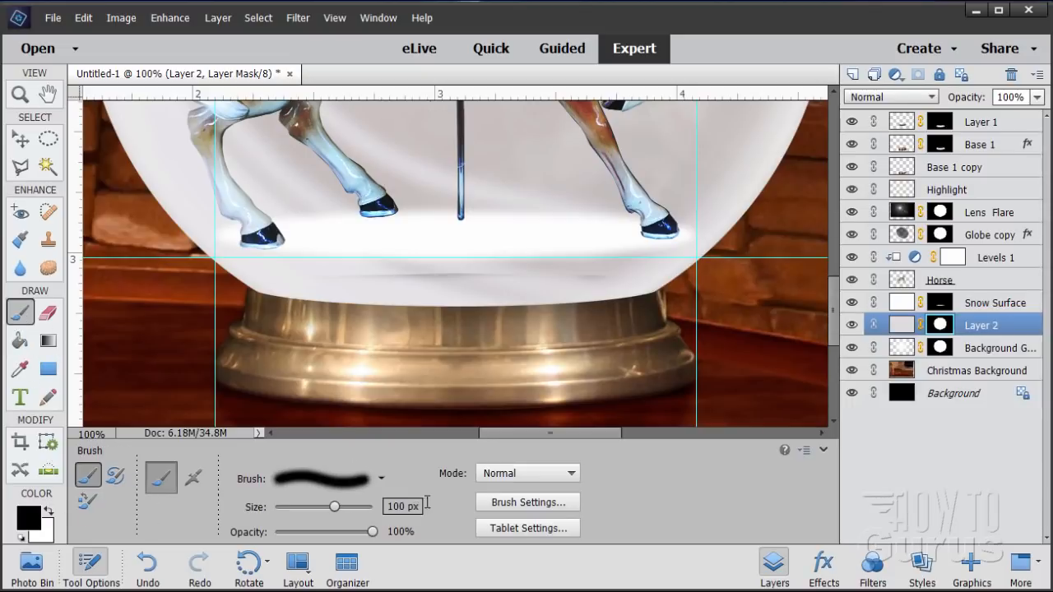
mouse_move(326, 190)
mouse_down()
mouse_move(413, 193)
mouse_move(298, 190)
mouse_move(493, 188)
mouse_move(145, 212)
mouse_move(487, 171)
mouse_move(598, 175)
mouse_move(495, 189)
mouse_move(772, 185)
mouse_move(749, 162)
mouse_move(631, 155)
mouse_move(271, 169)
mouse_move(274, 140)
mouse_move(295, 173)
mouse_up()
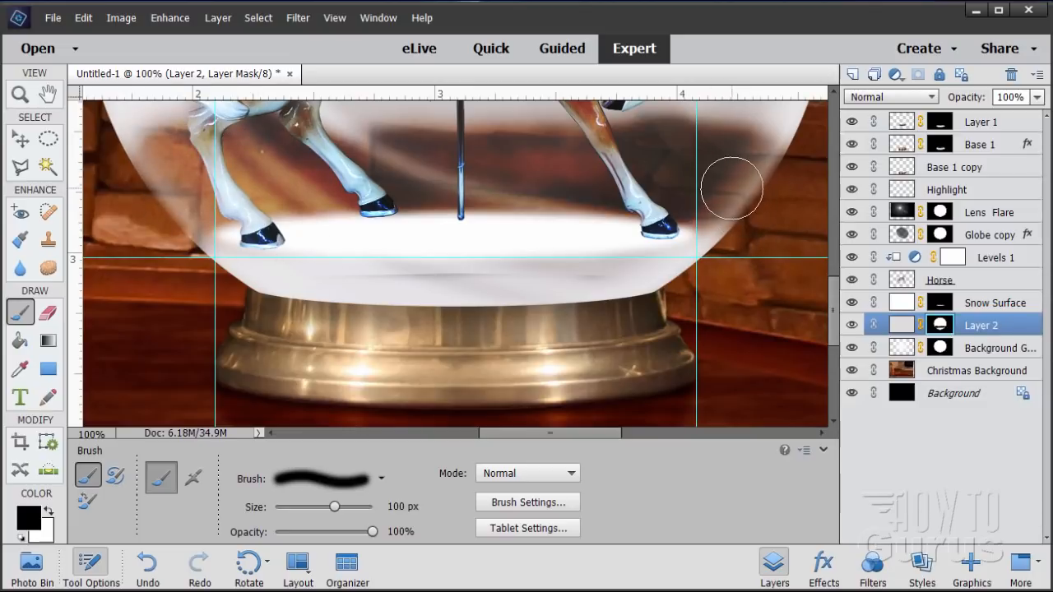
scroll(838, 313, up, 3)
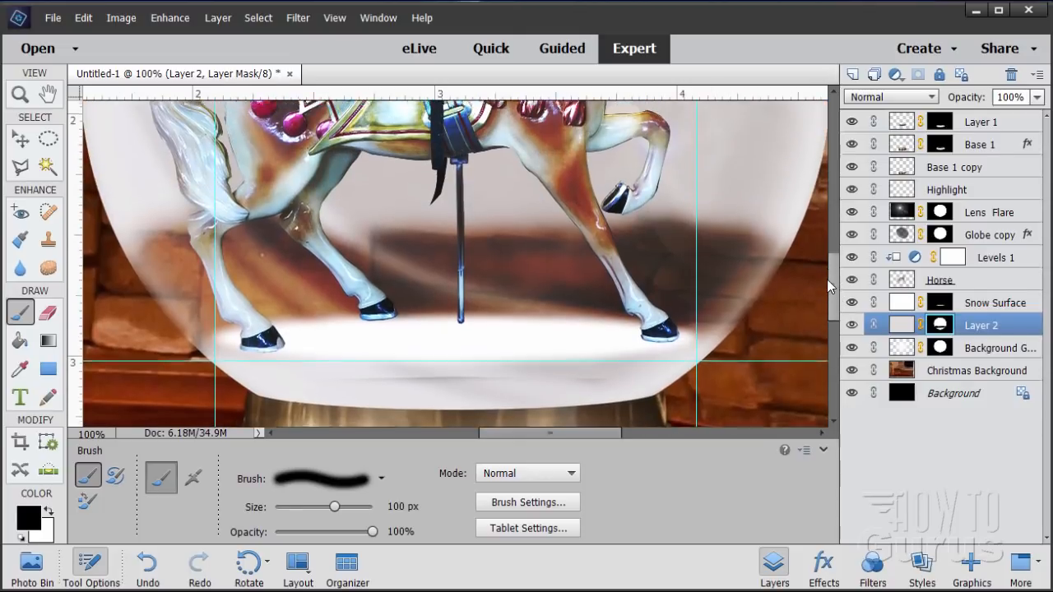
mouse_move(656, 175)
mouse_down()
mouse_move(517, 171)
mouse_move(531, 151)
mouse_move(761, 159)
mouse_move(733, 198)
mouse_up()
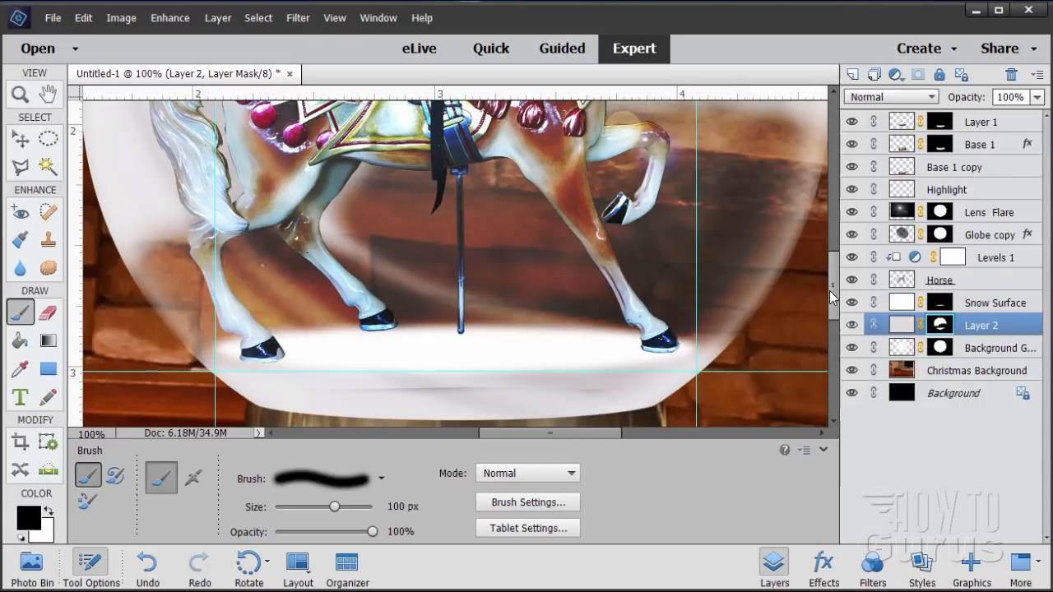
Step: Paint black on Layer 2's mask with the soft 100 px brush to hide the gray across the globe's right side, top and behind the horse's head
drag(832, 290, 832, 251)
mouse_move(757, 248)
mouse_down()
mouse_move(563, 286)
mouse_move(601, 183)
mouse_move(776, 252)
mouse_move(799, 232)
mouse_move(727, 237)
mouse_move(699, 200)
mouse_up()
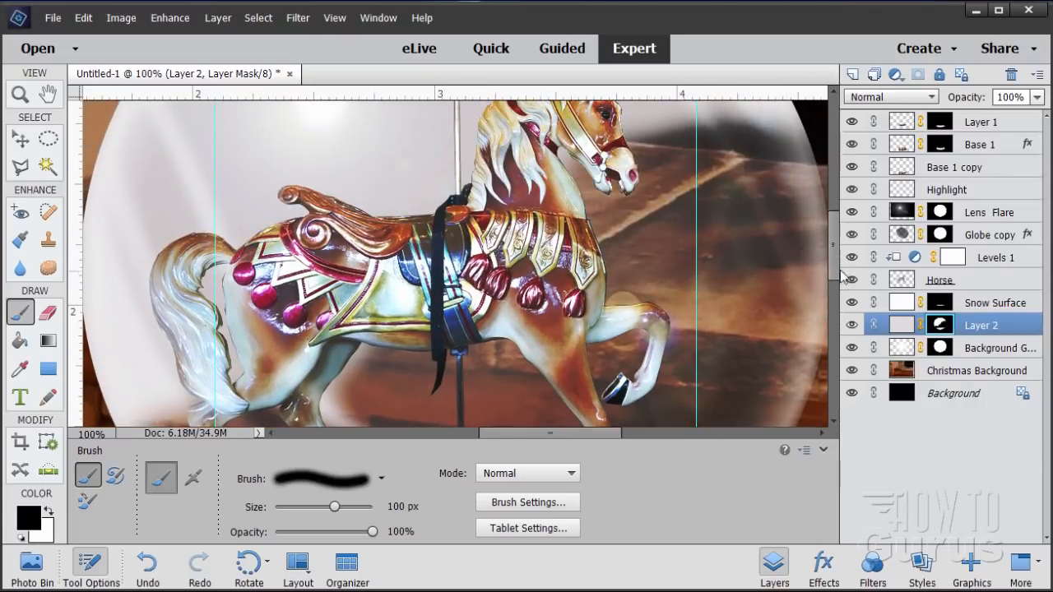
drag(600, 436, 614, 436)
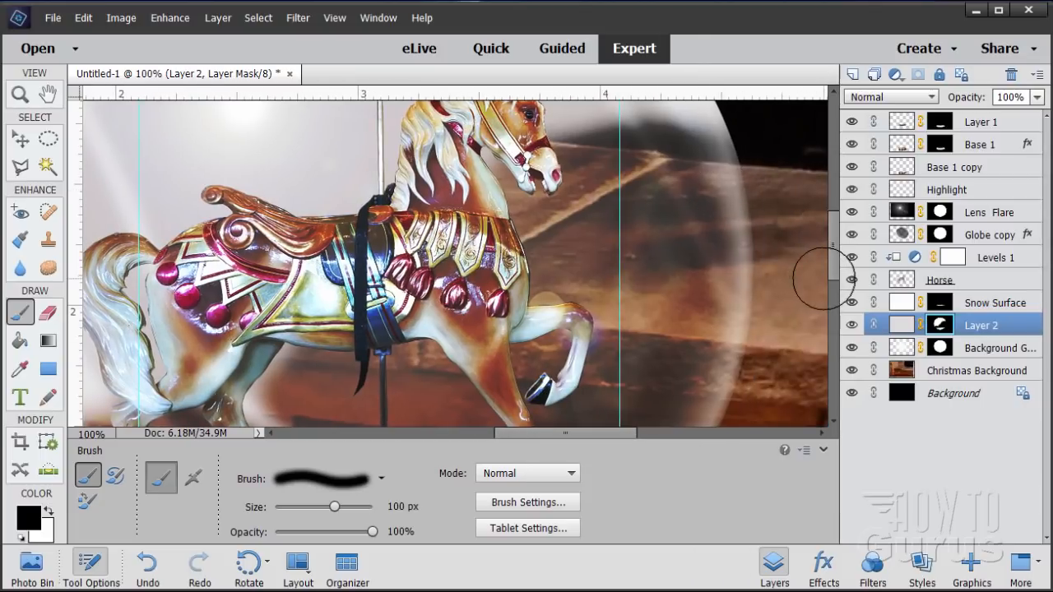
scroll(790, 268, up, 4)
mouse_move(725, 349)
mouse_down()
mouse_move(566, 174)
mouse_move(701, 307)
mouse_move(660, 216)
mouse_move(624, 231)
mouse_move(531, 195)
mouse_move(569, 227)
mouse_move(546, 336)
mouse_up()
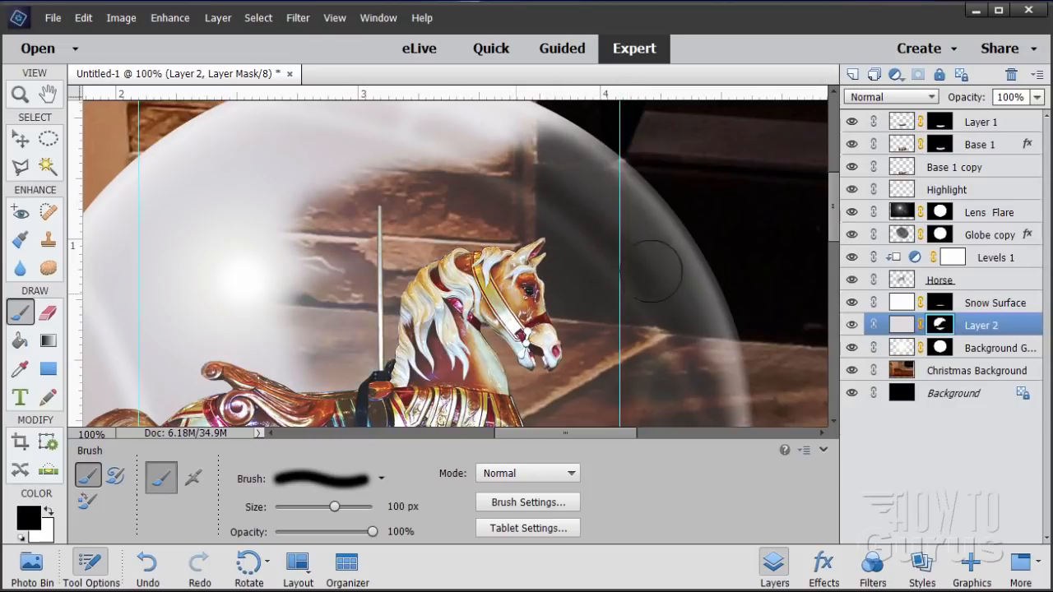
mouse_move(599, 164)
mouse_down()
mouse_move(411, 165)
mouse_move(308, 138)
mouse_move(418, 113)
mouse_move(258, 223)
mouse_up()
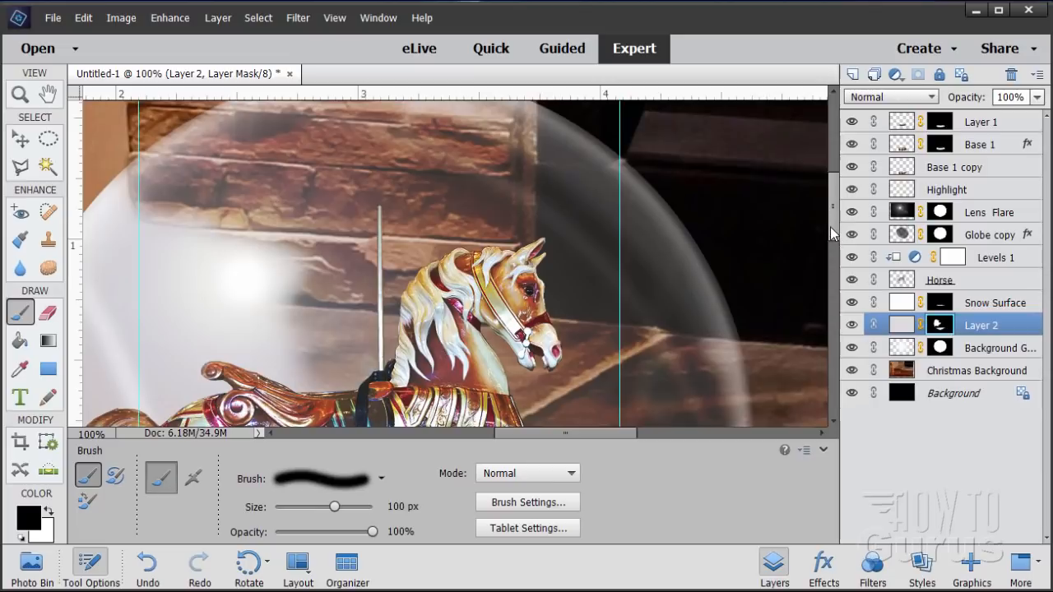
drag(834, 227, 834, 216)
mouse_move(522, 132)
mouse_down()
mouse_move(180, 168)
mouse_move(372, 151)
mouse_up()
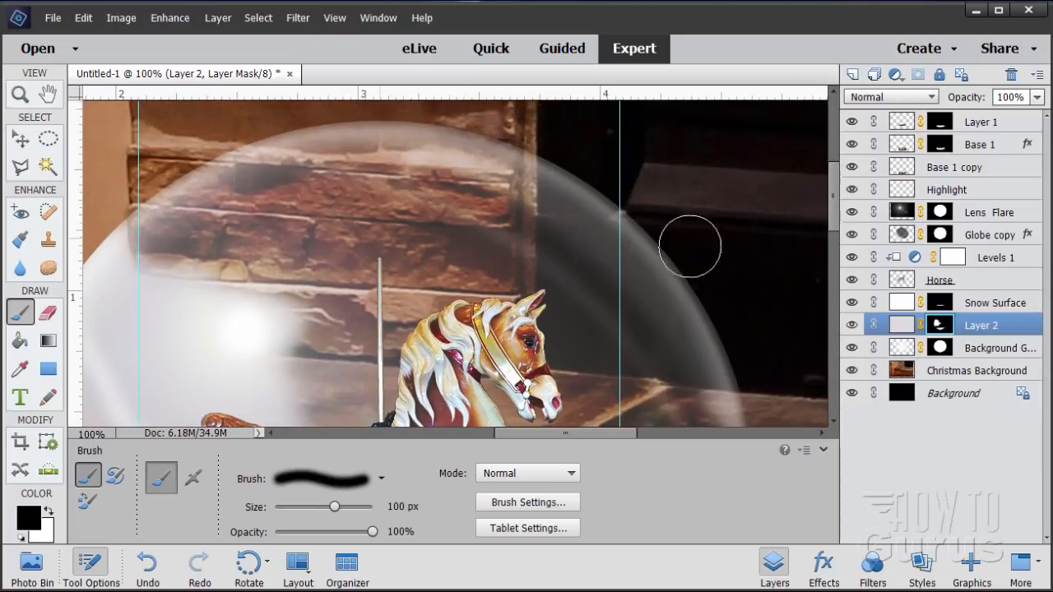
drag(833, 191, 832, 214)
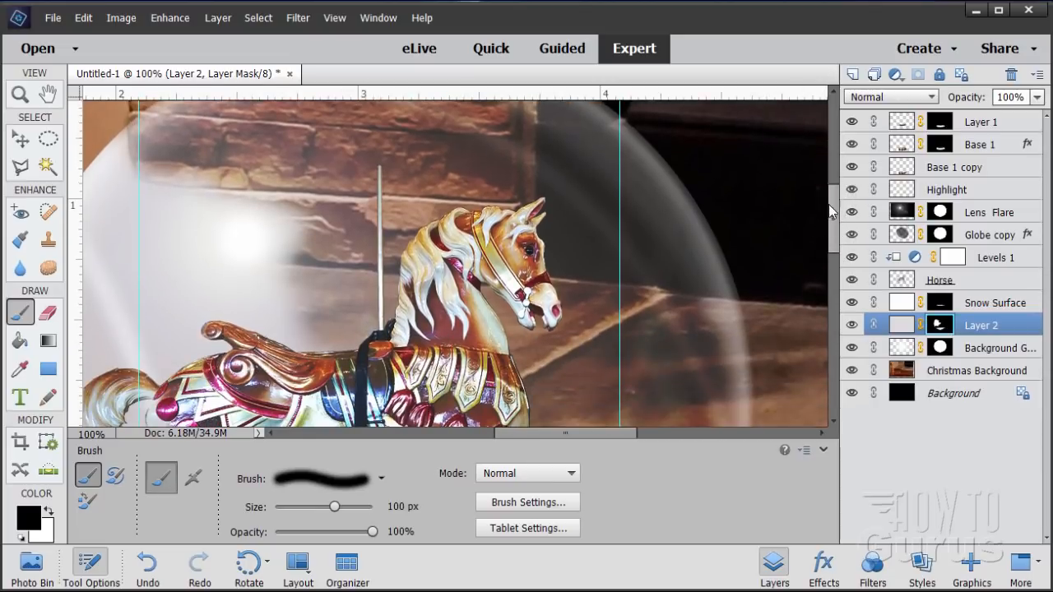
mouse_move(288, 227)
mouse_down()
mouse_move(141, 223)
mouse_move(320, 268)
mouse_move(406, 326)
mouse_up()
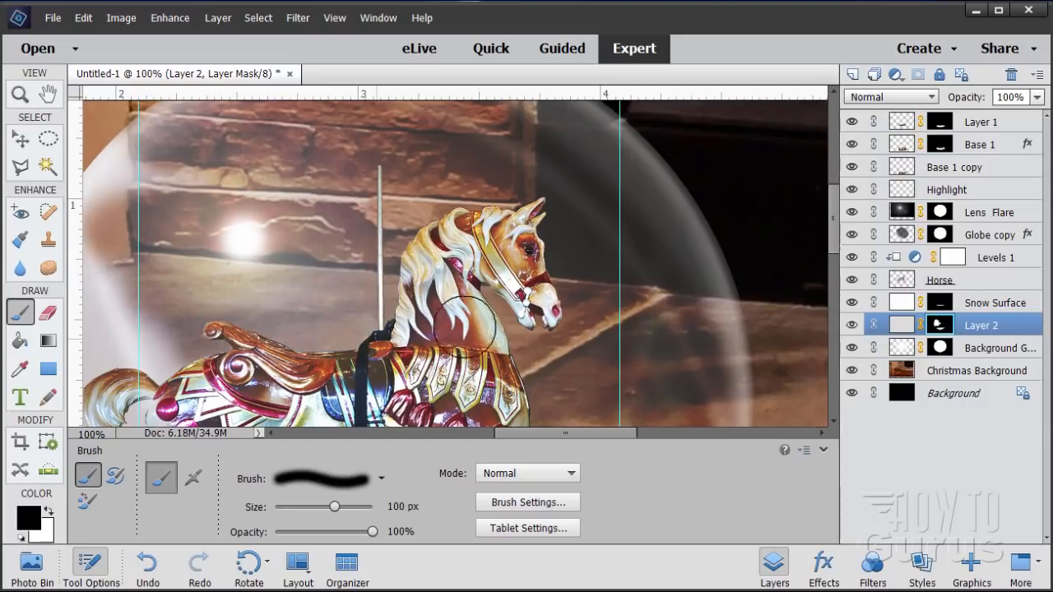
Step: Paint black on Layer 2's mask to hide the remaining gray along the globe's left side and around the horse's tail
drag(607, 434, 562, 436)
mouse_move(367, 137)
mouse_down()
mouse_move(433, 197)
mouse_move(395, 238)
mouse_move(432, 259)
mouse_move(351, 289)
mouse_move(365, 319)
mouse_up()
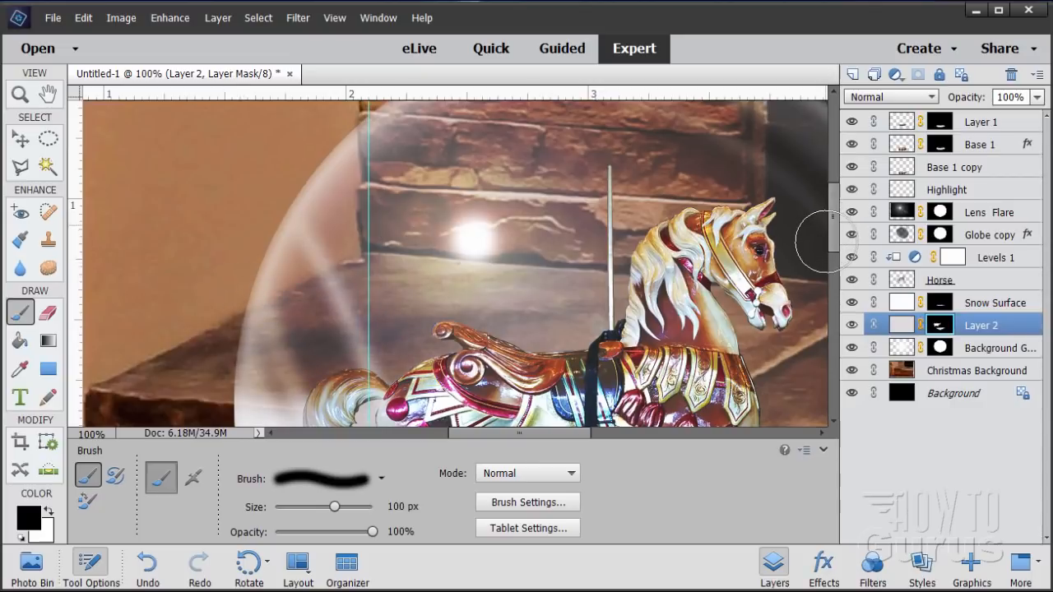
scroll(833, 229, down, 5)
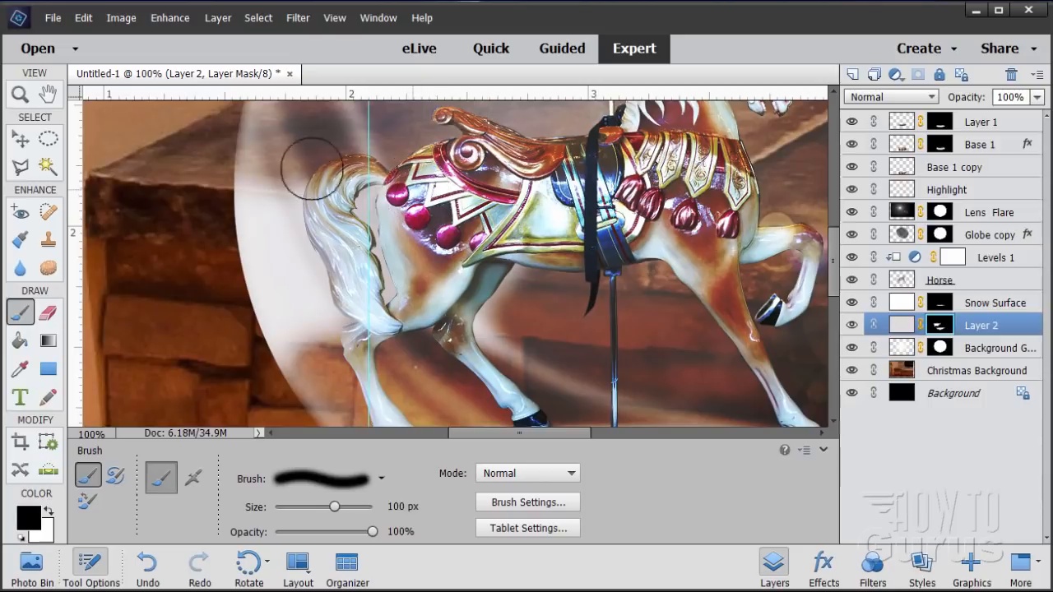
mouse_move(294, 169)
mouse_down()
mouse_move(329, 195)
mouse_move(260, 221)
mouse_move(282, 248)
mouse_move(226, 267)
mouse_move(230, 286)
mouse_move(269, 298)
mouse_move(296, 329)
mouse_move(345, 315)
mouse_up()
mouse_move(499, 318)
mouse_down()
mouse_move(468, 327)
mouse_move(466, 287)
mouse_up()
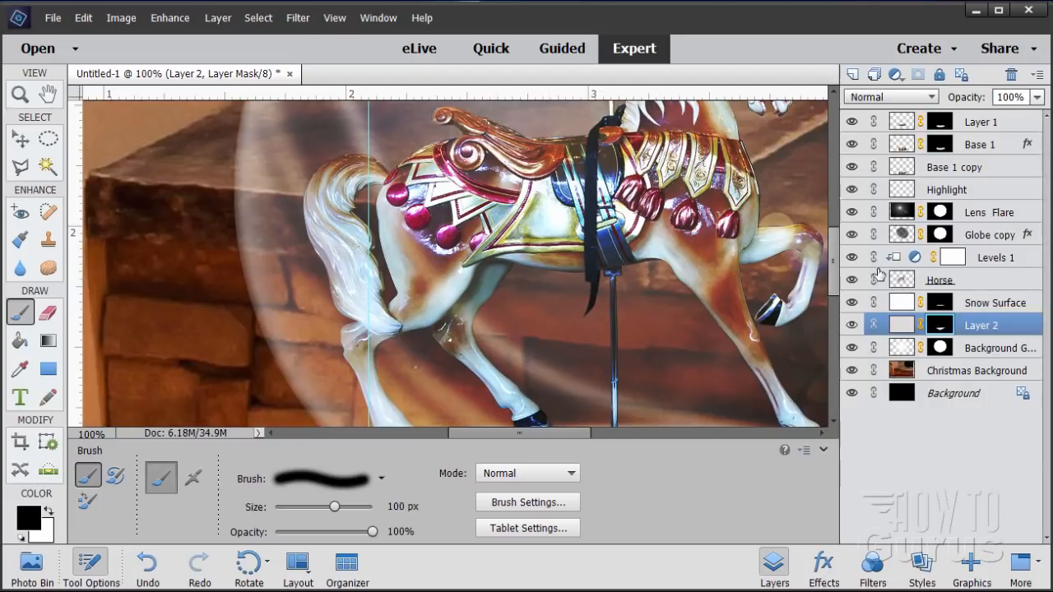
Step: Make Layer 2's image content active instead of its mask, fit the whole picture on screen and remove the guides from view
scroll(841, 278, down, 3)
scroll(840, 278, down, 1)
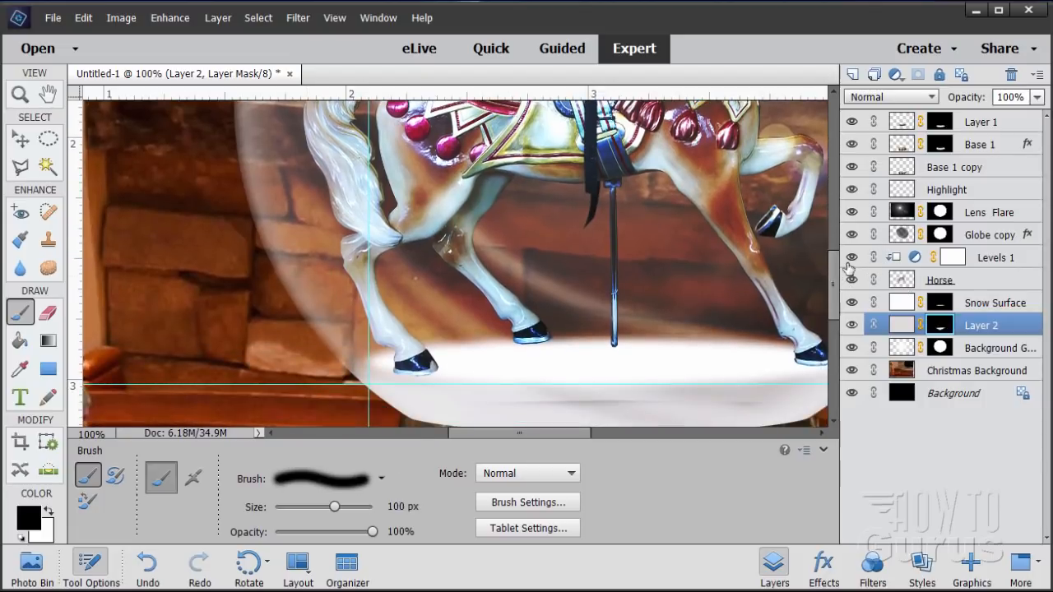
scroll(836, 280, down, 2)
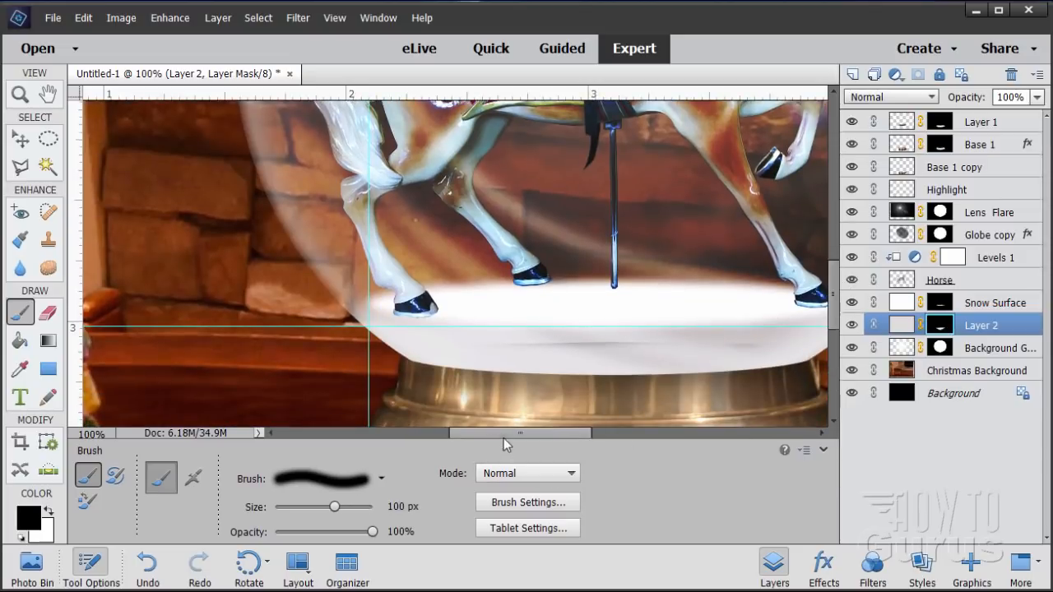
drag(503, 433, 531, 433)
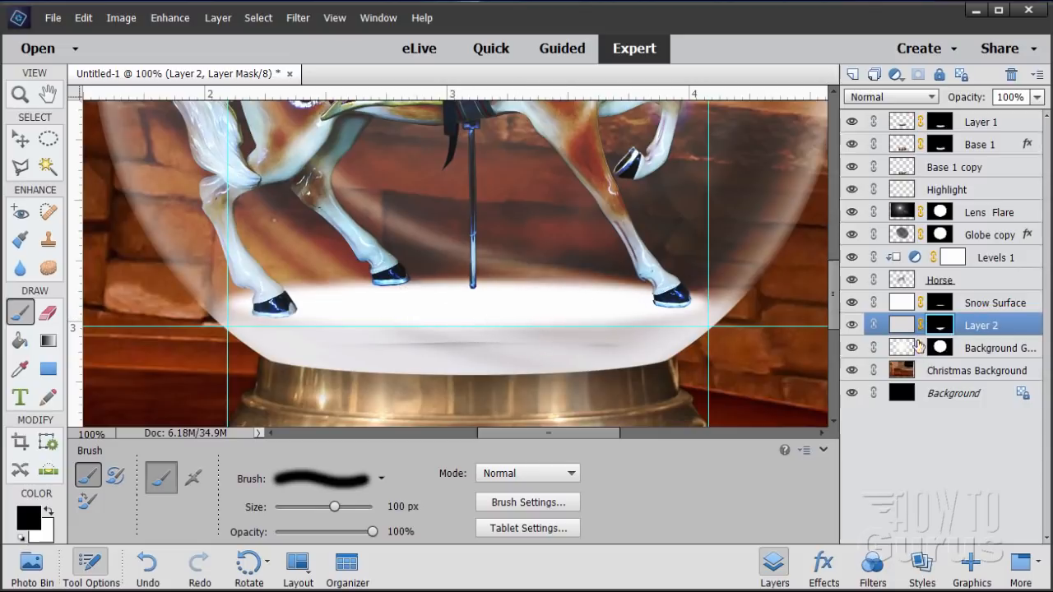
click(900, 325)
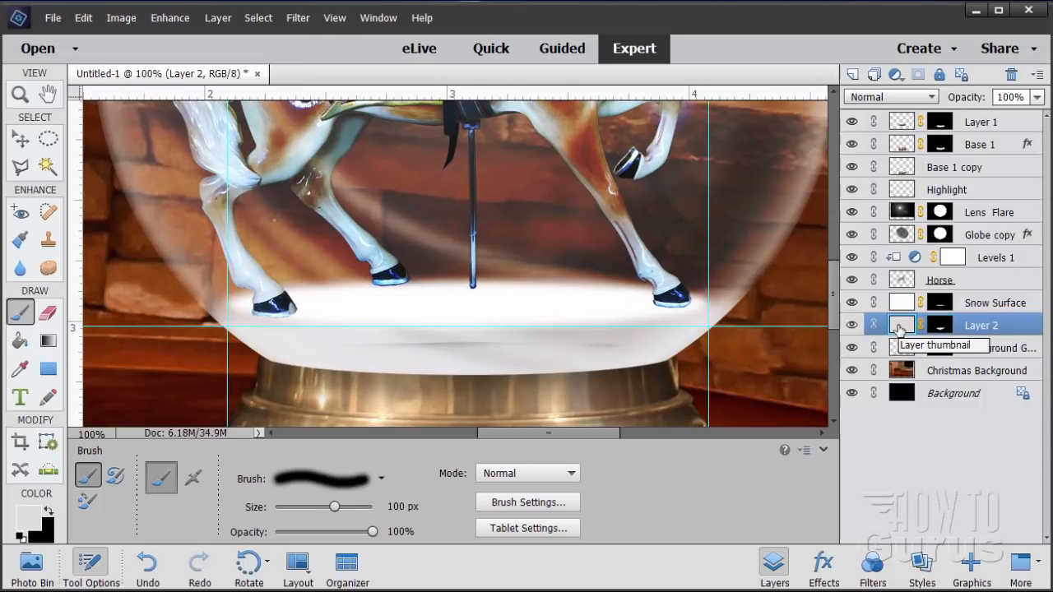
click(21, 96)
click(434, 476)
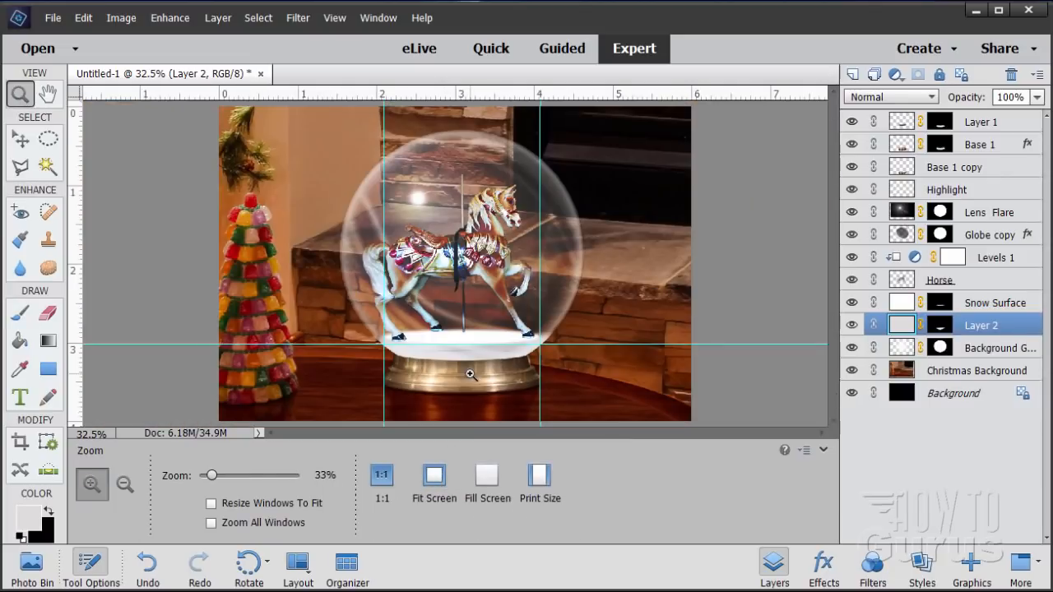
key(v)
click(335, 17)
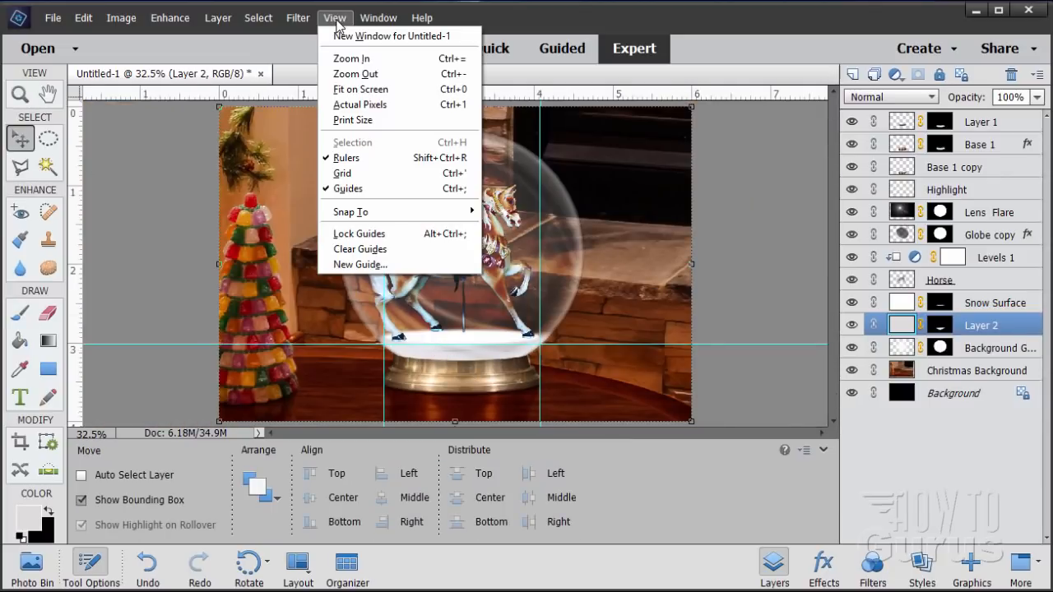
click(333, 120)
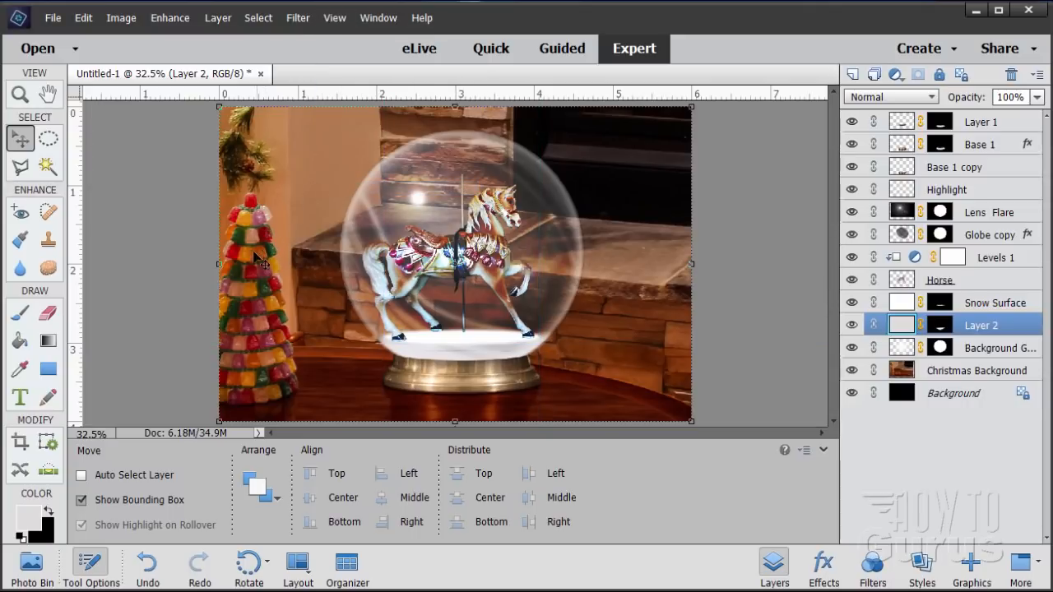
Step: Float the document in its own enlarged window and magnify the image to 50%
drag(214, 85, 224, 25)
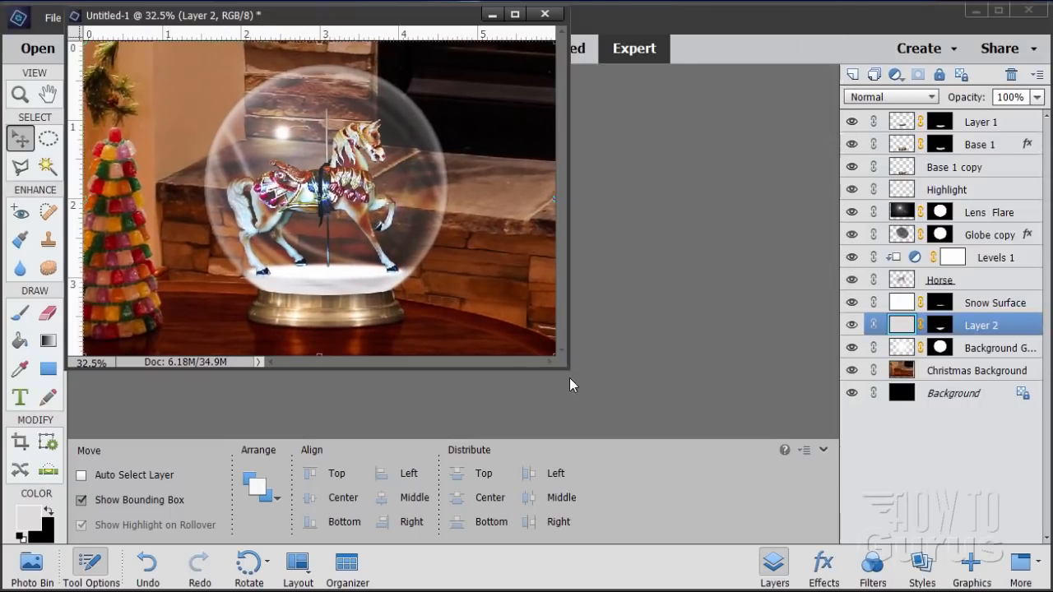
drag(567, 363, 919, 573)
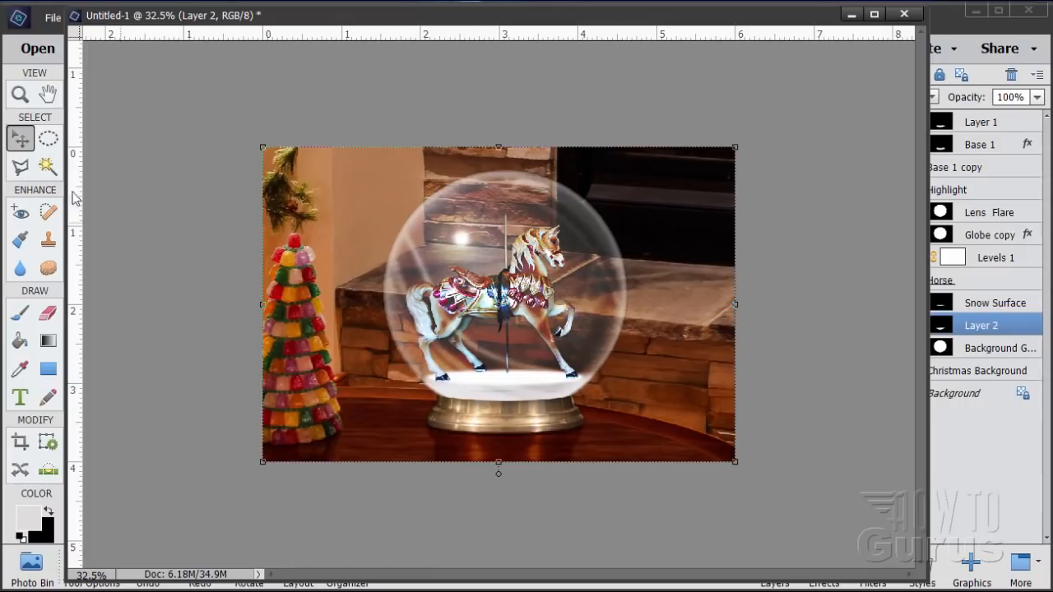
click(20, 95)
click(467, 348)
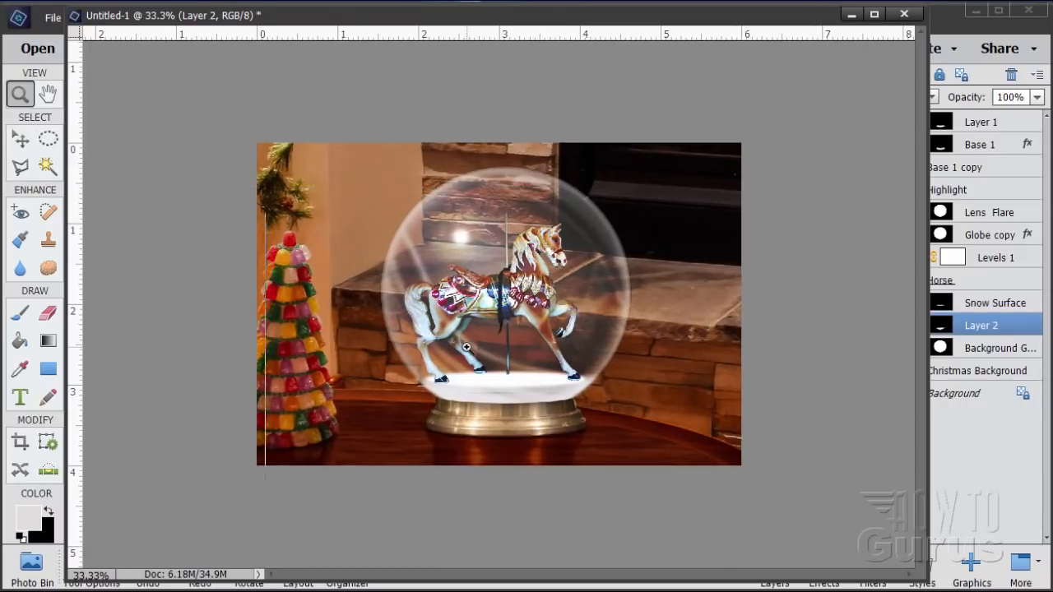
click(466, 348)
Step: Narrow Layer 2 slightly by moving its left and right edges inward with the Move tool, and apply the transformation
click(28, 143)
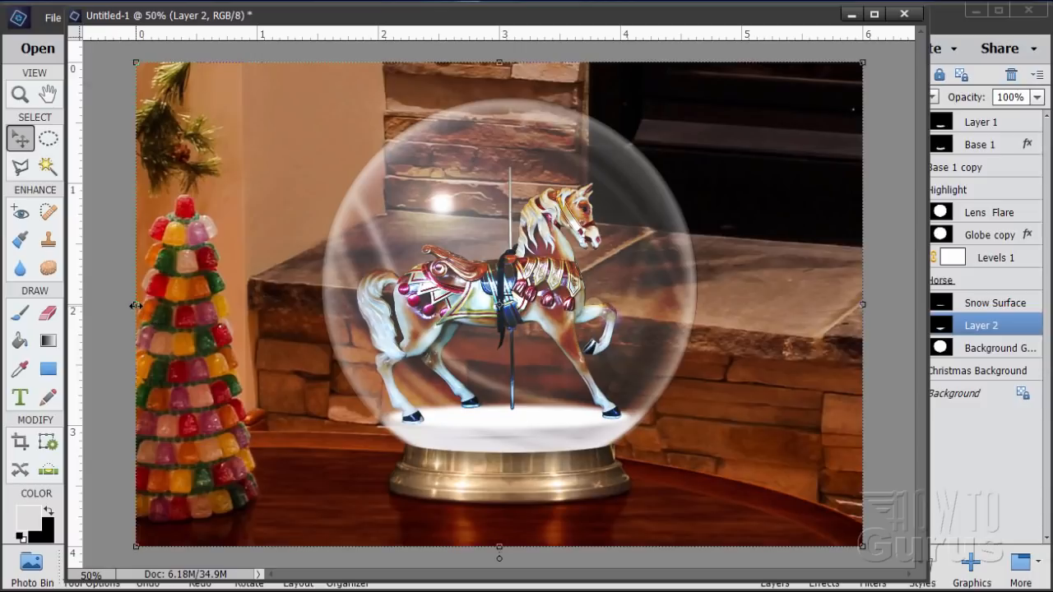
drag(136, 306, 151, 306)
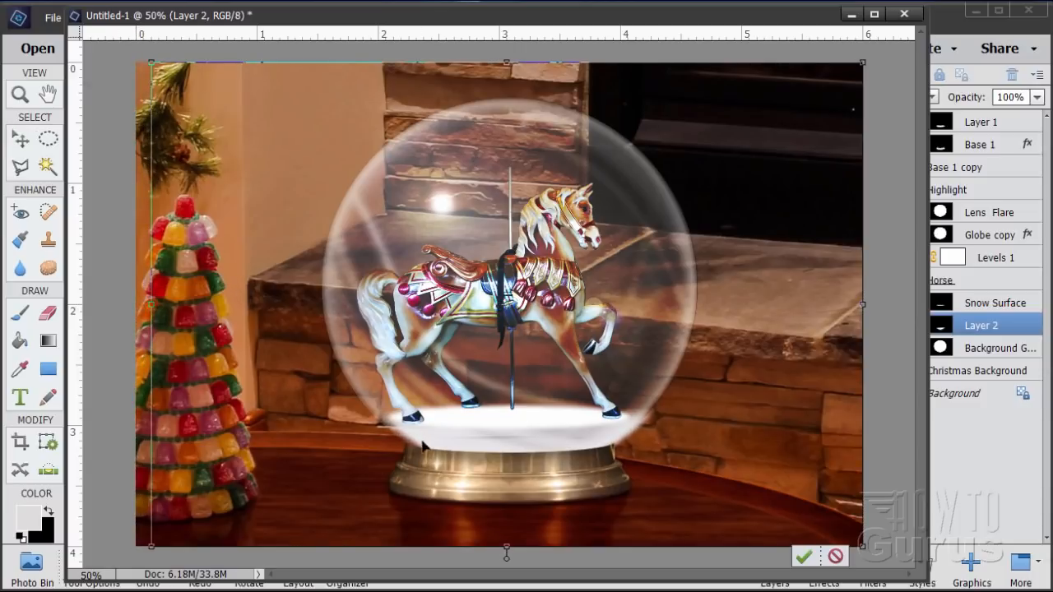
drag(862, 304, 840, 308)
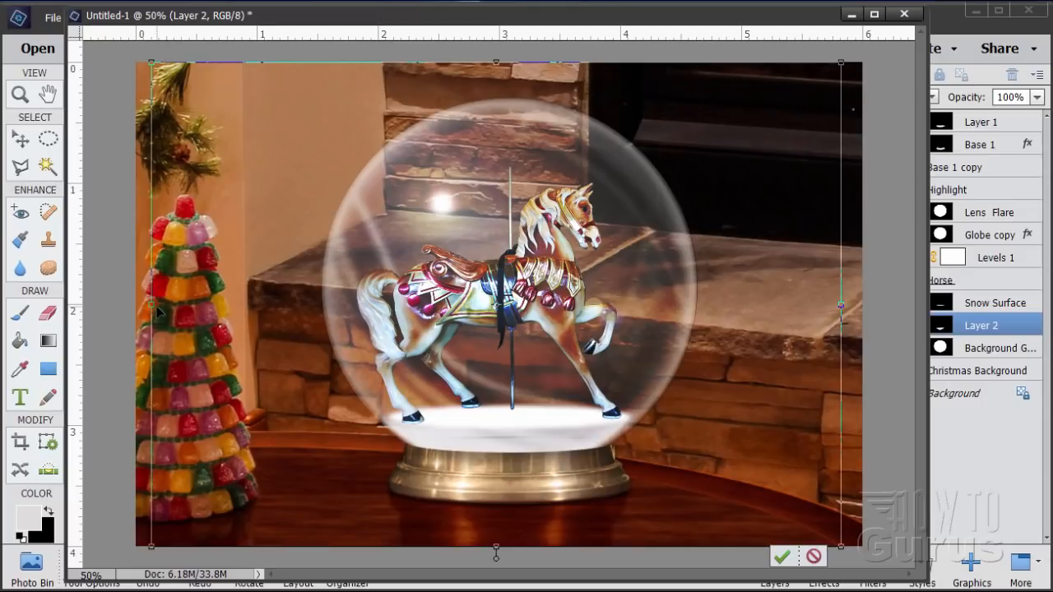
drag(159, 311, 159, 306)
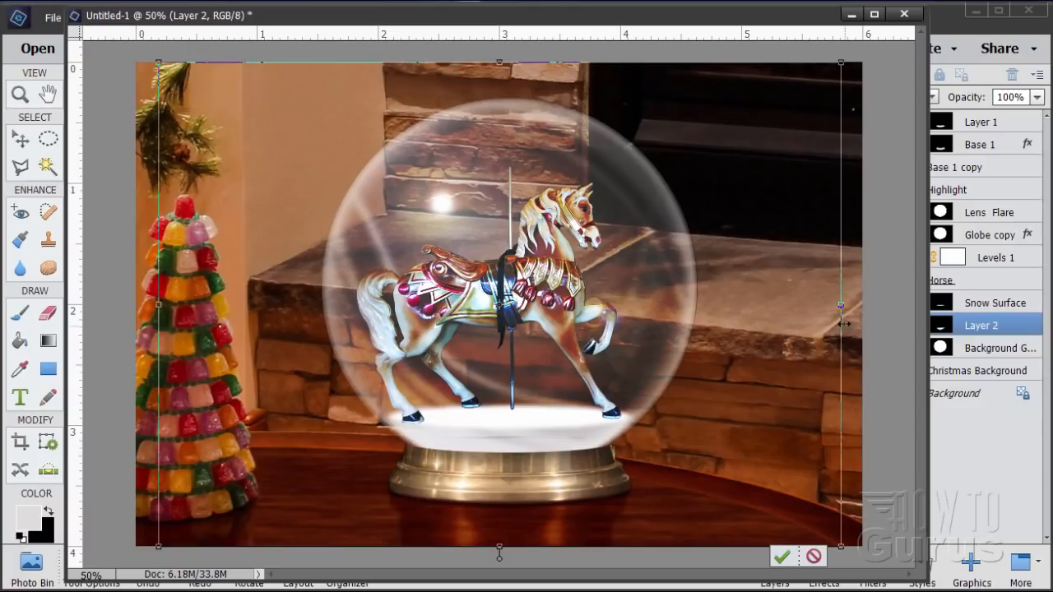
drag(840, 304, 840, 307)
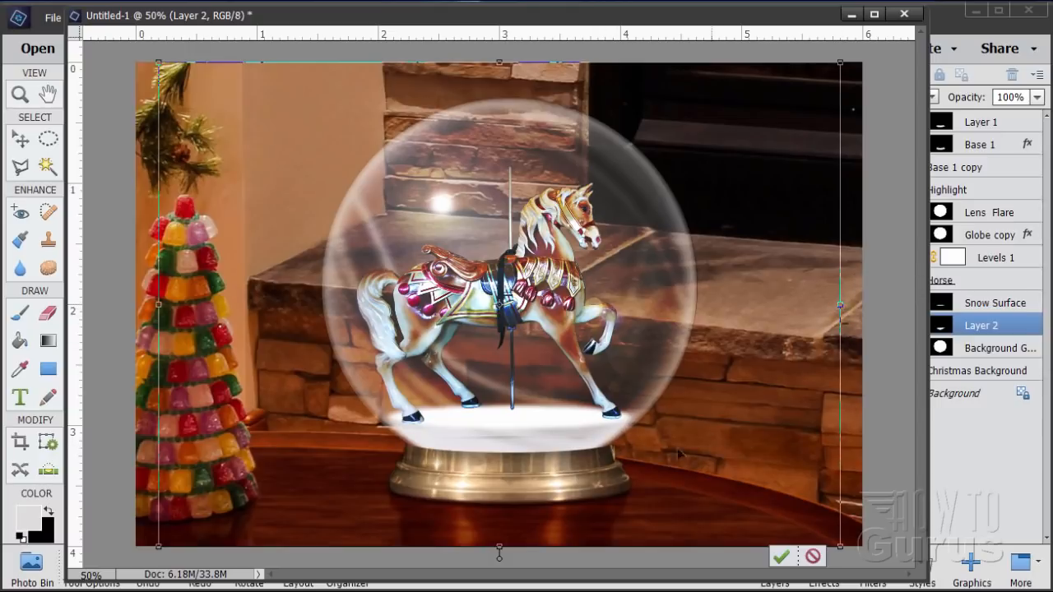
click(780, 557)
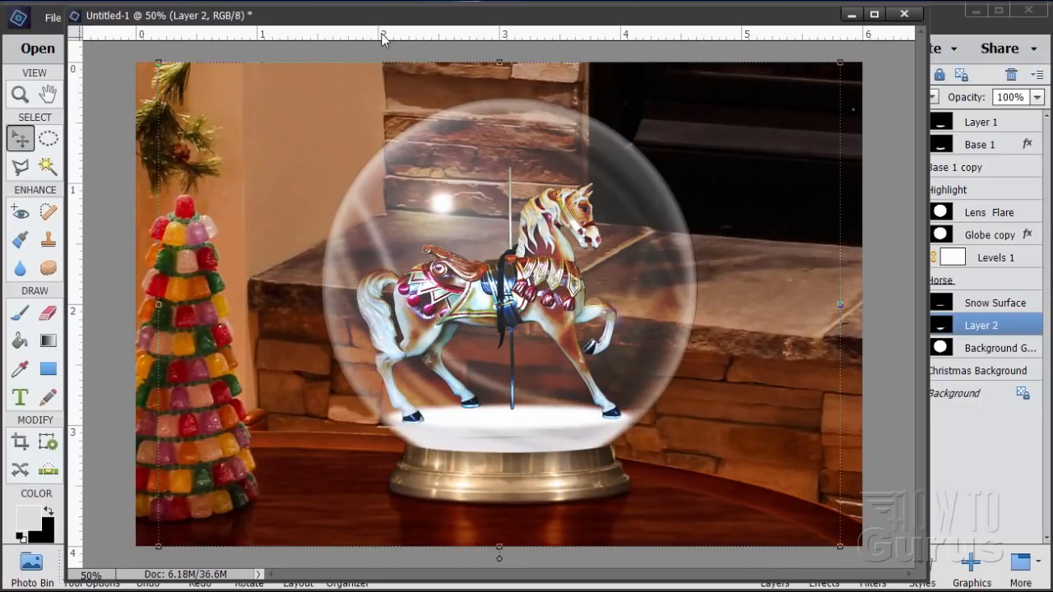
Step: Dock the document window back into the workspace and magnify the snow and brass base to 100%
drag(378, 17, 390, 74)
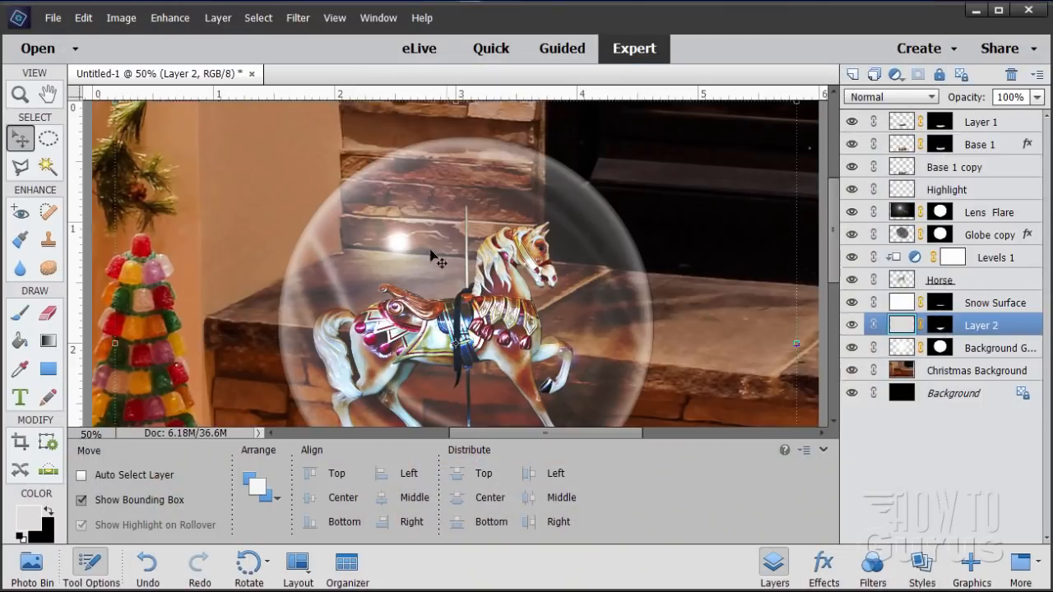
click(20, 94)
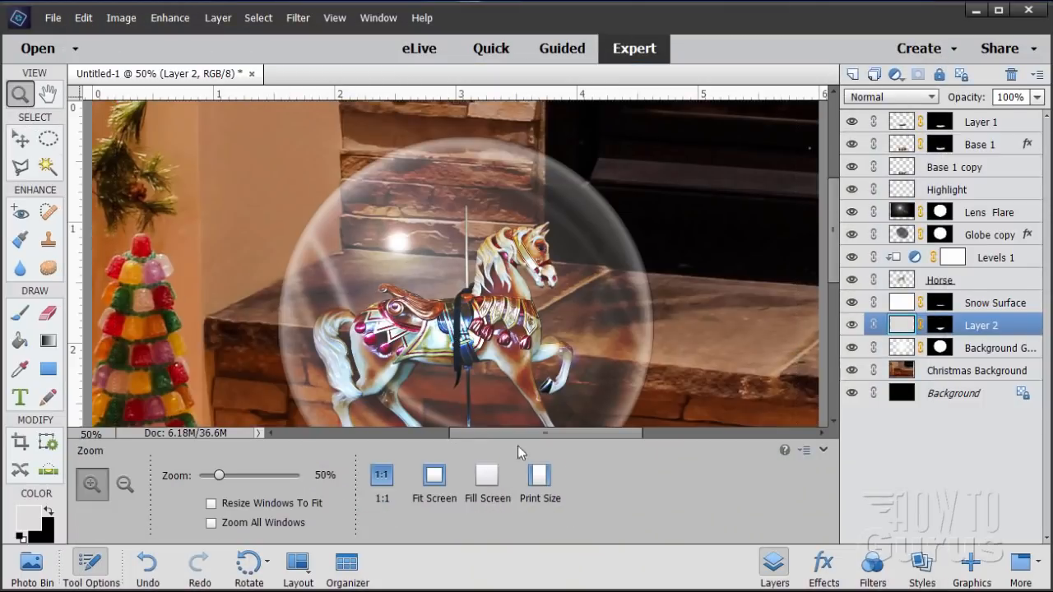
click(487, 475)
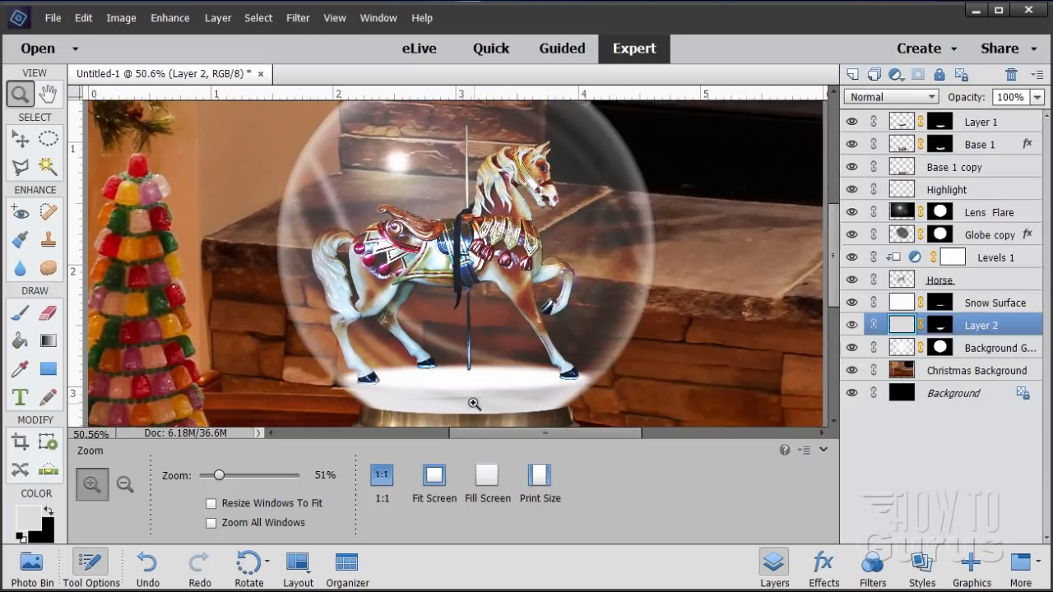
scroll(490, 367, down, 2)
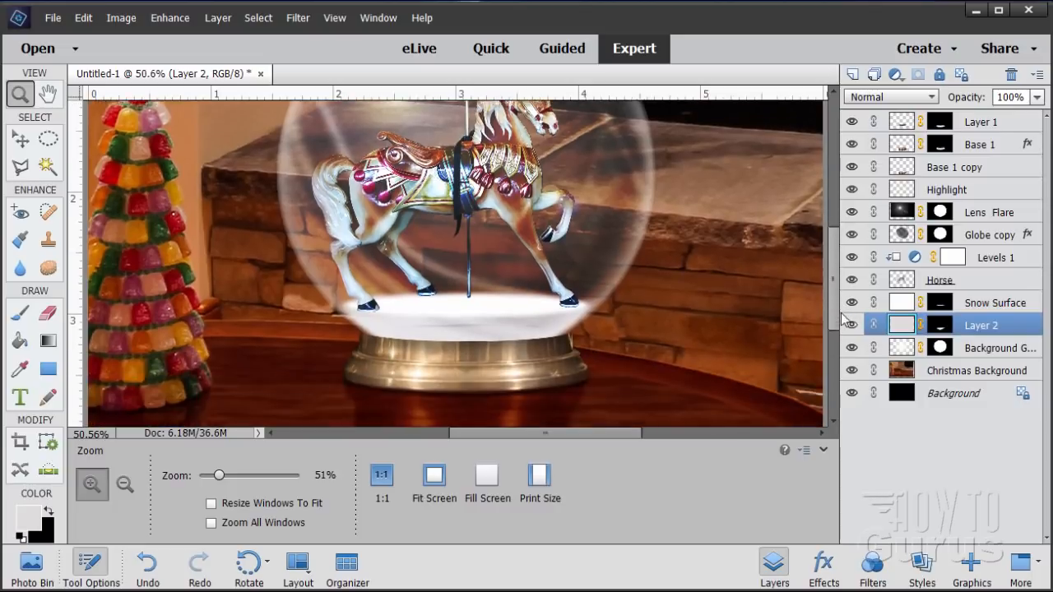
click(463, 332)
click(463, 332)
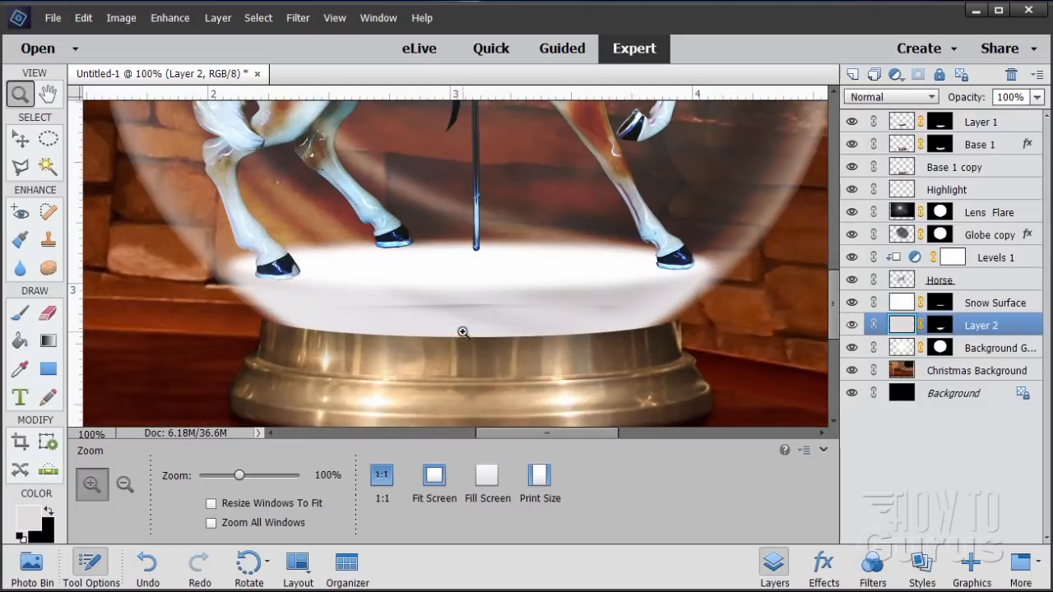
Step: Rename Layer 2, the light gray snow layer beneath Snow Surface, as Snow Base
key(v)
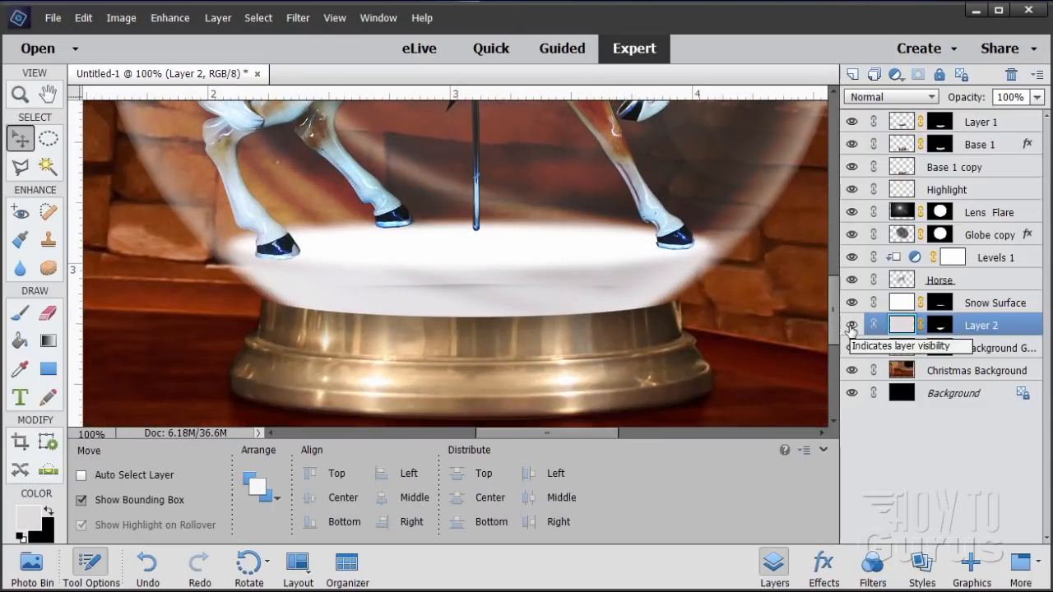
click(969, 304)
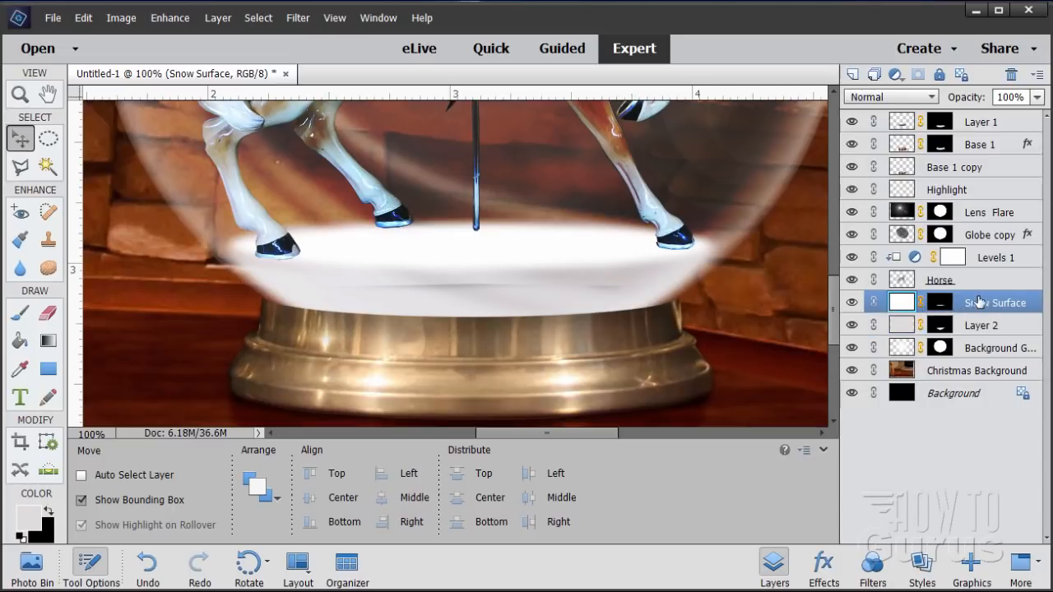
double_click(985, 329)
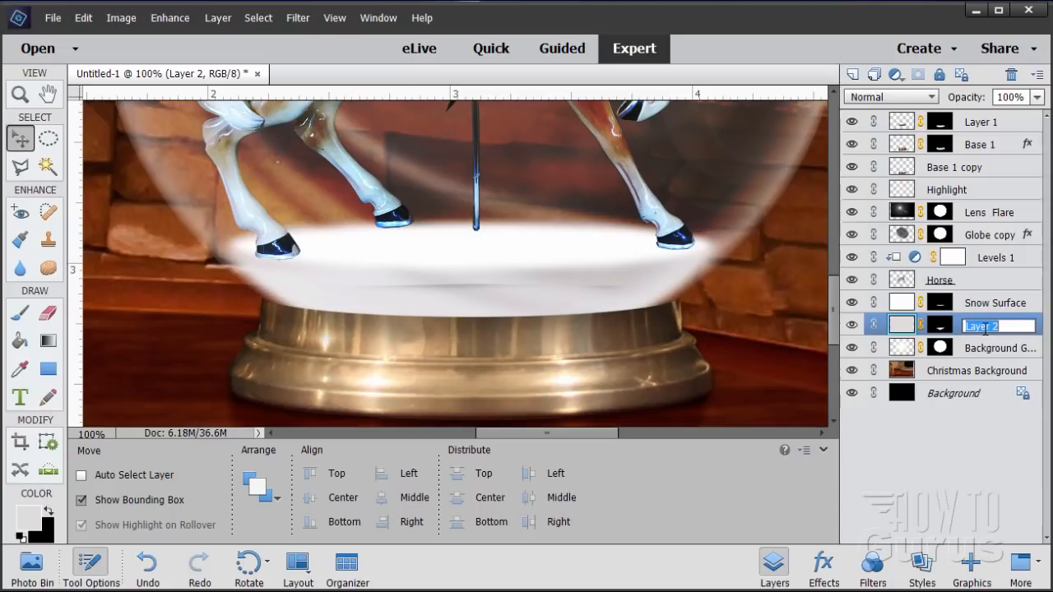
text(Snow Base)
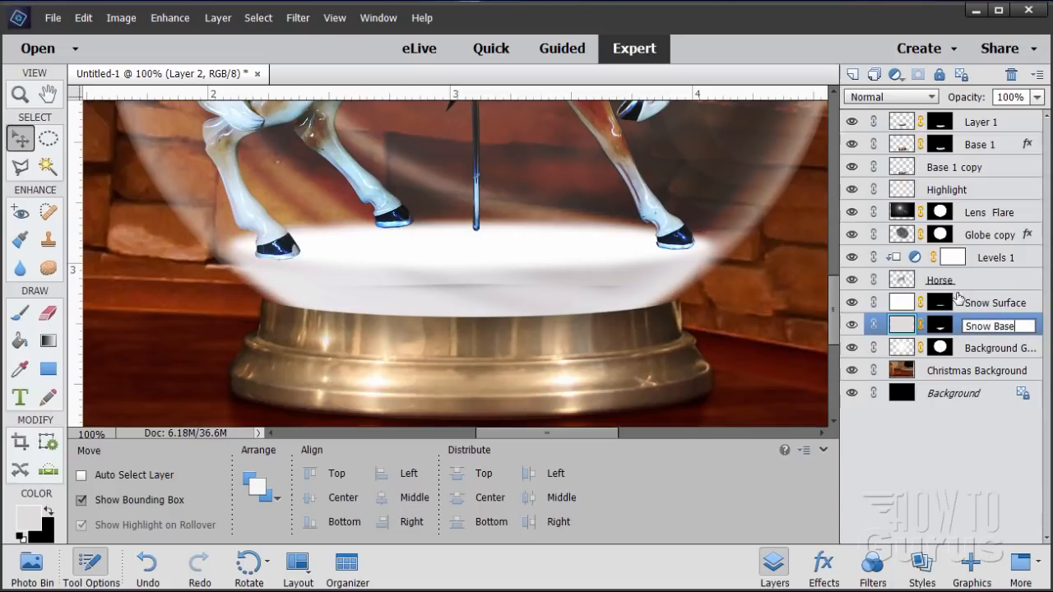
Step: Add a new layer directly above Snow Surface and copy the Snow Surface layer mask onto it
click(983, 306)
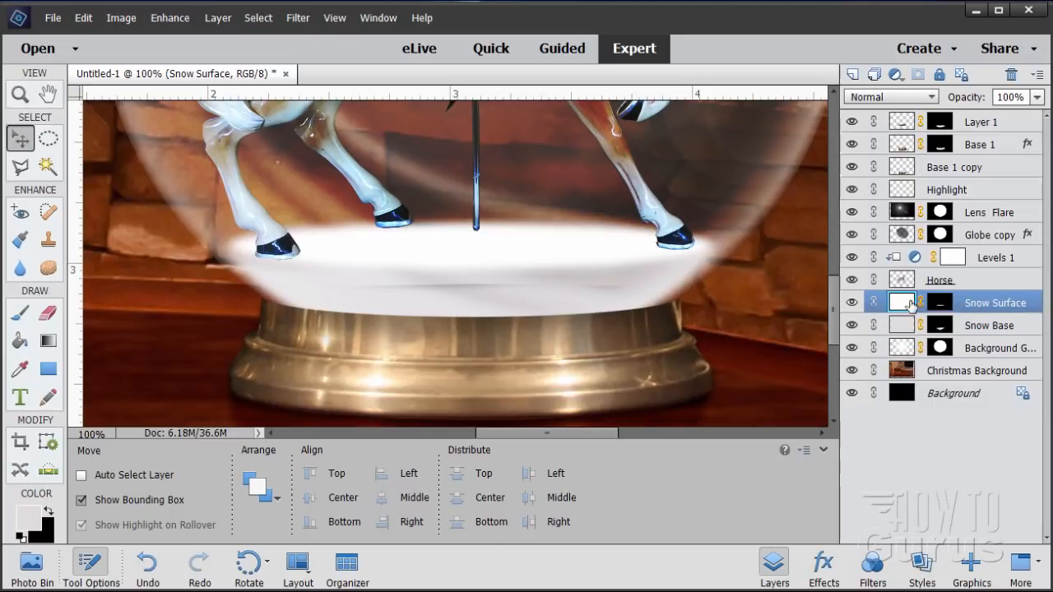
click(853, 74)
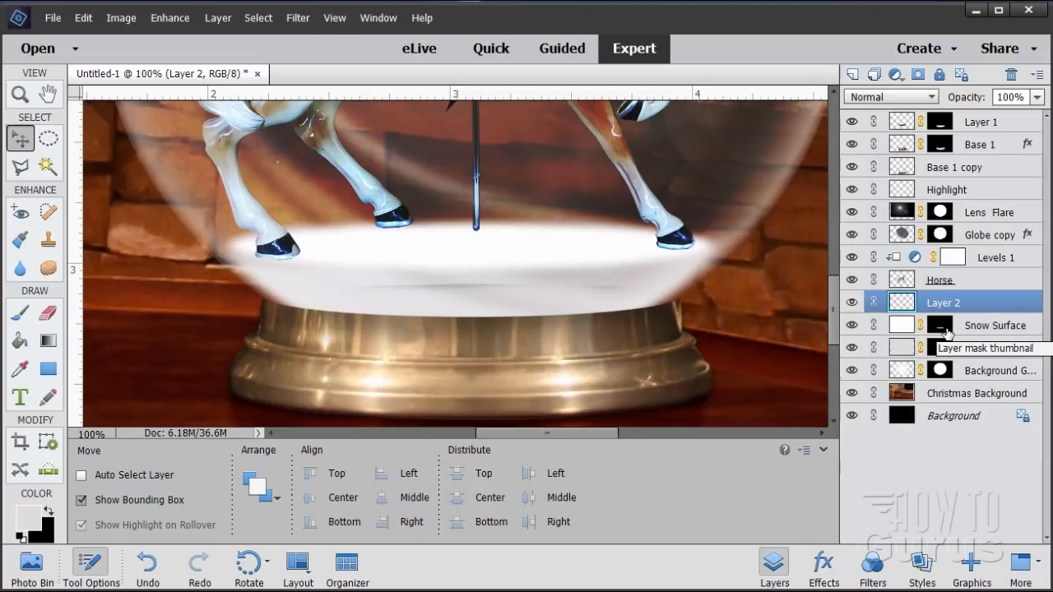
key(alt)
drag(950, 321, 944, 312)
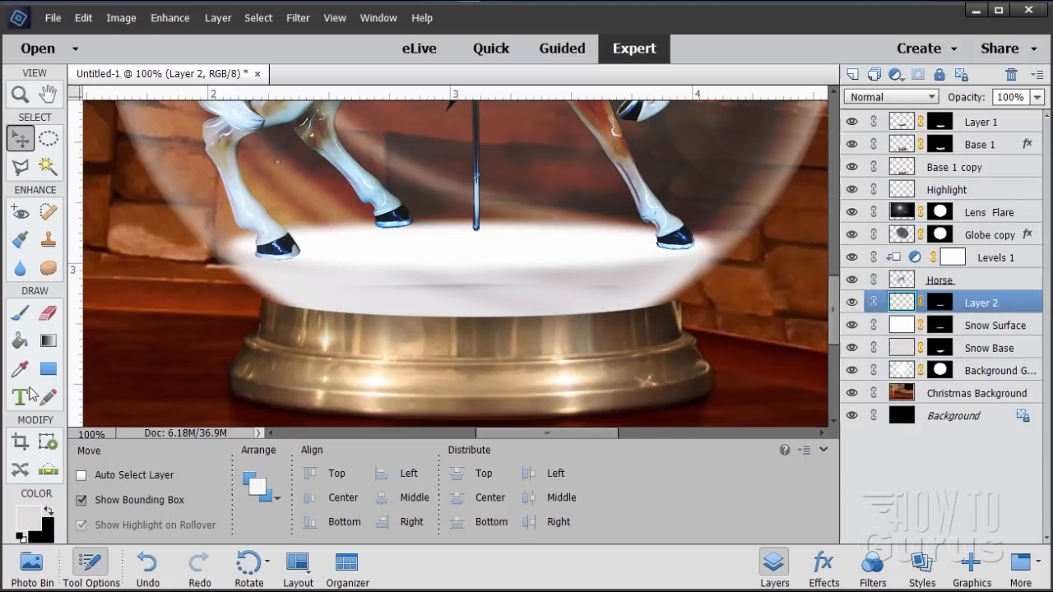
Step: Fill the new masked layer with the Wrinkles pattern from the Patterns set using the Paint Bucket
click(19, 341)
click(126, 490)
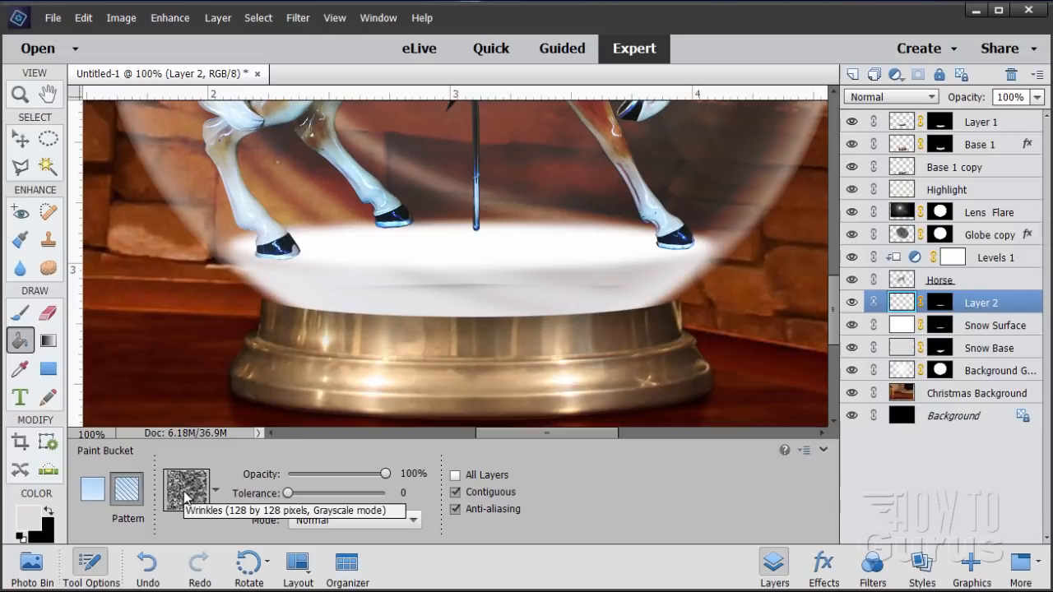
click(214, 495)
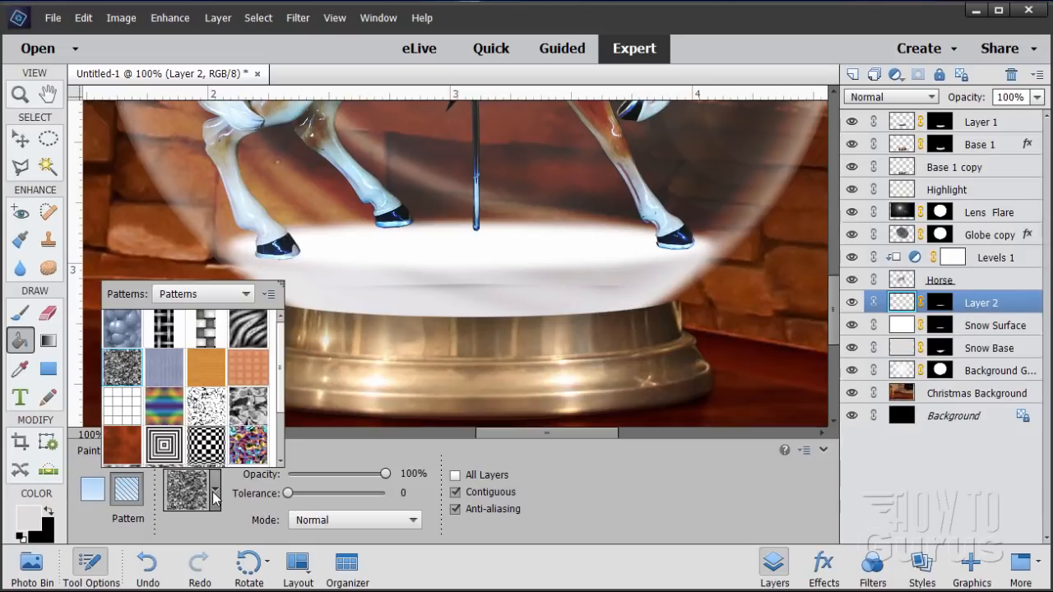
click(212, 296)
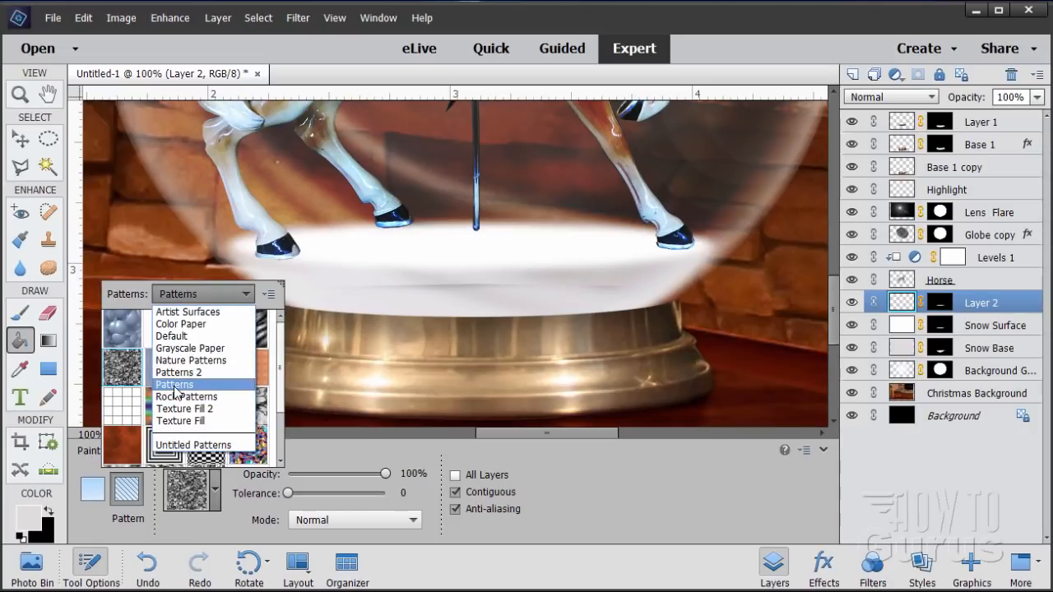
click(174, 385)
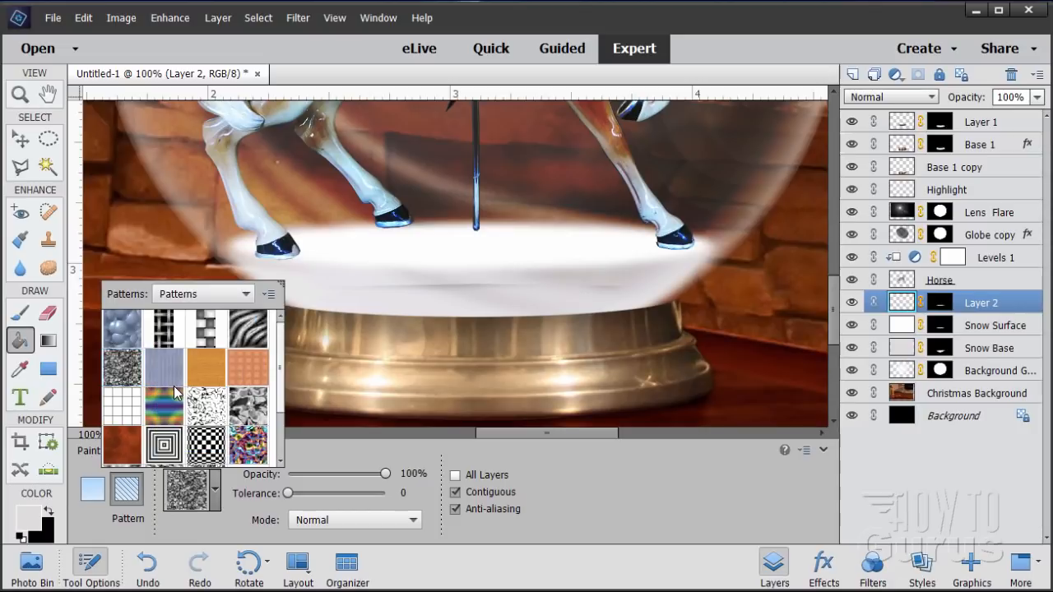
double_click(129, 370)
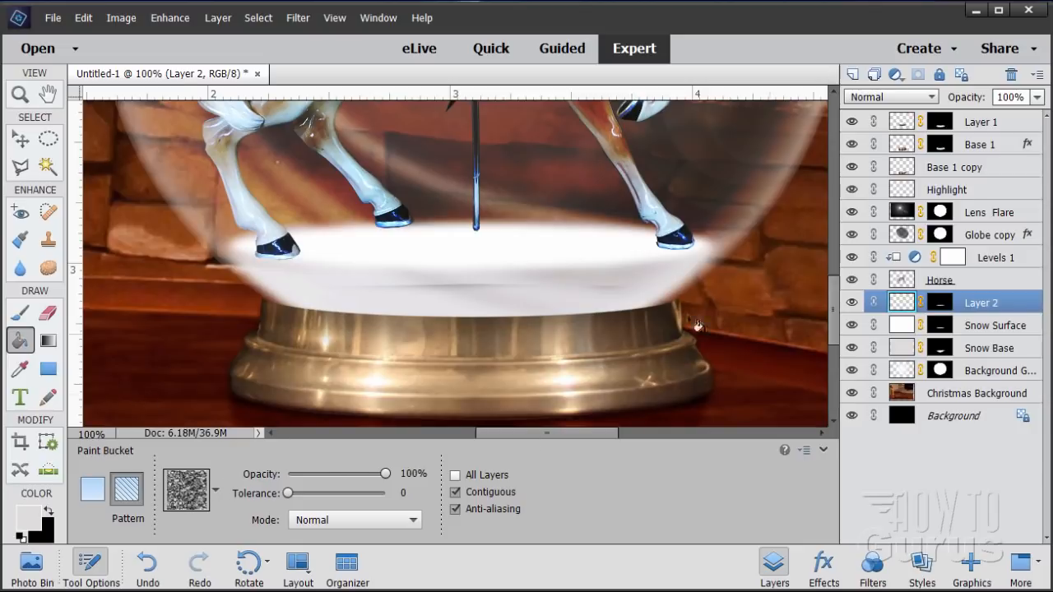
click(561, 258)
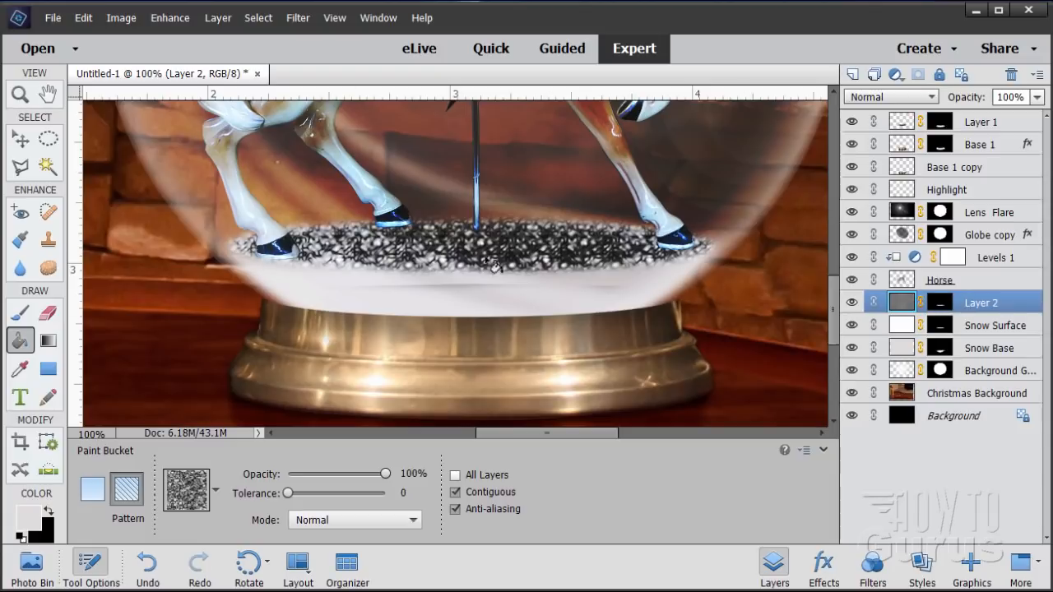
click(25, 141)
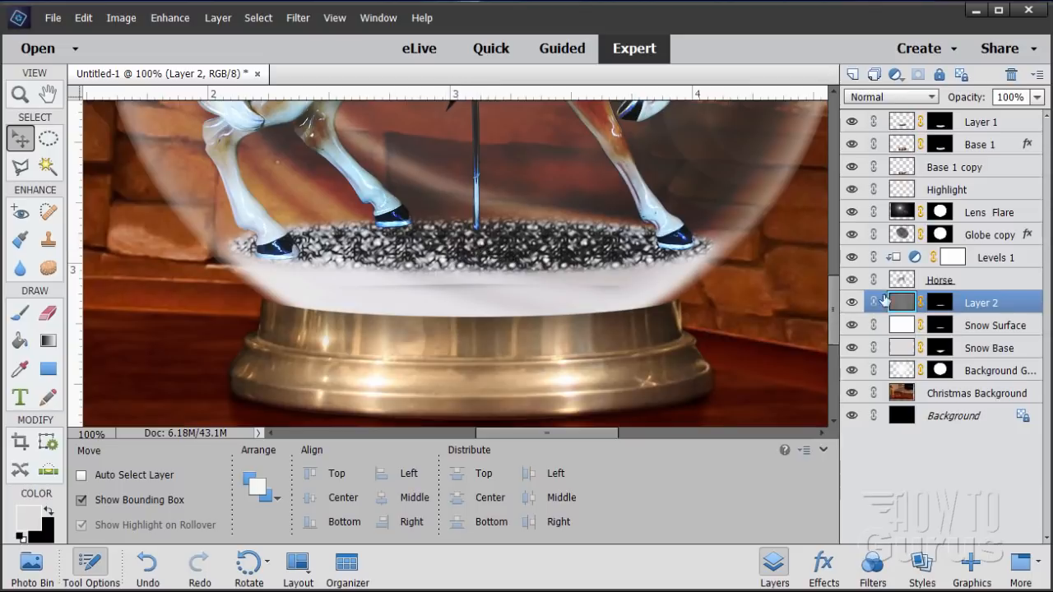
Step: Add a Levels adjustment layer above the wrinkle pattern layer, clipped to that layer only
click(218, 17)
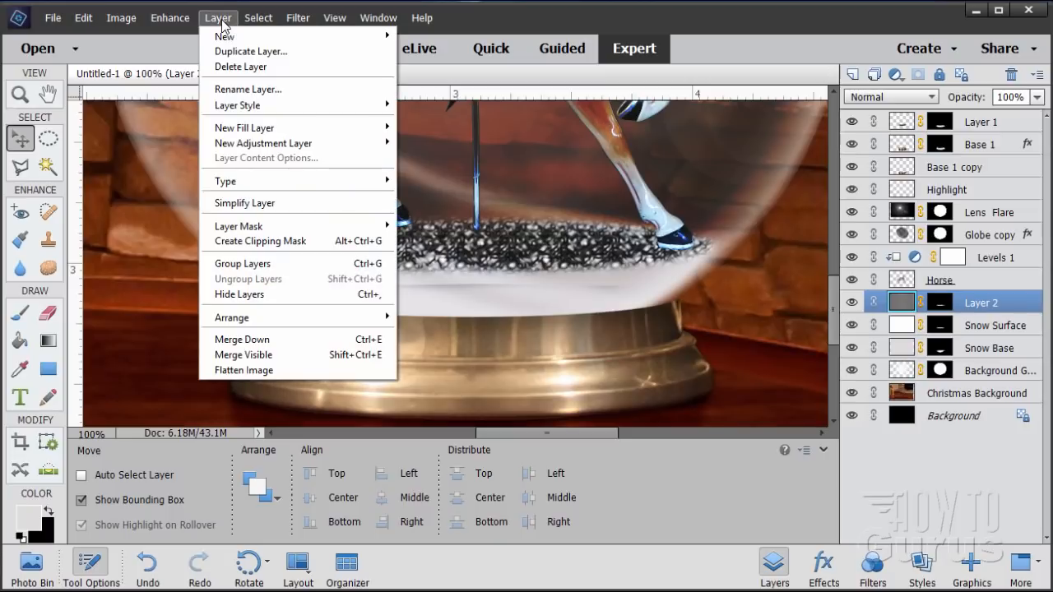
mouse_move(275, 143)
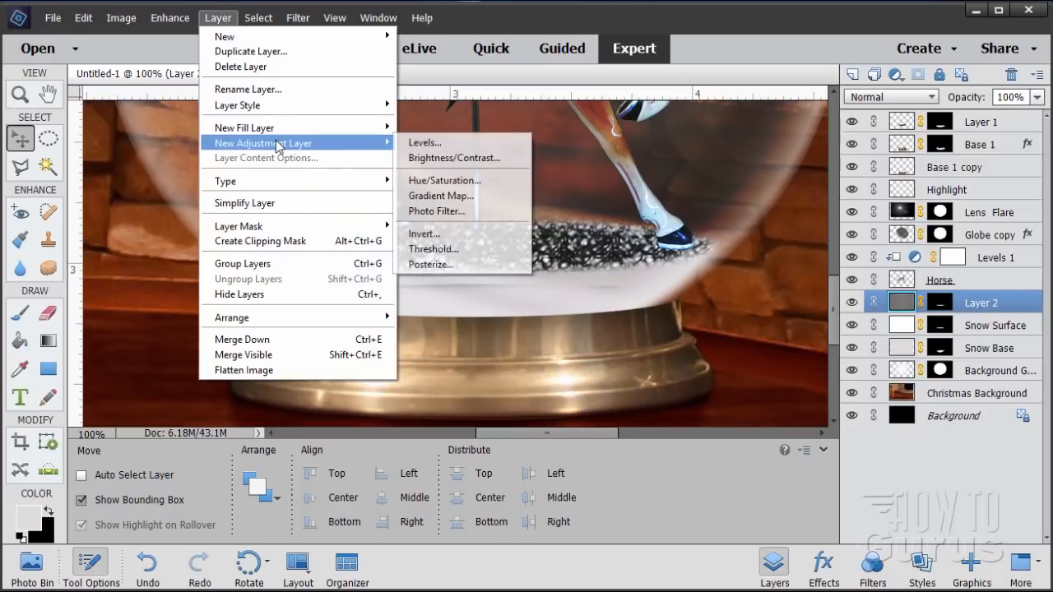
click(442, 144)
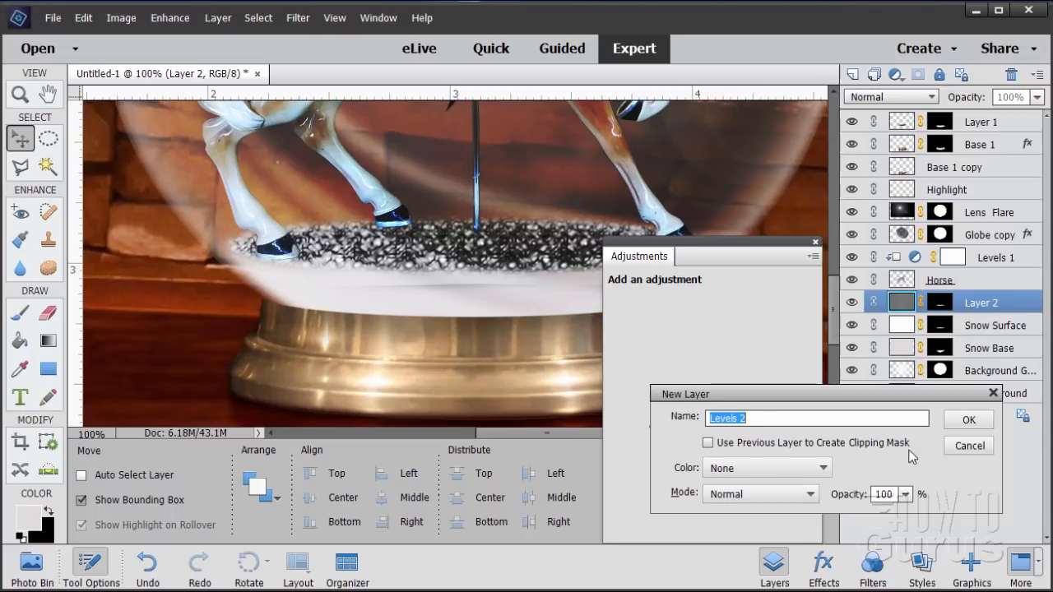
click(708, 443)
click(969, 420)
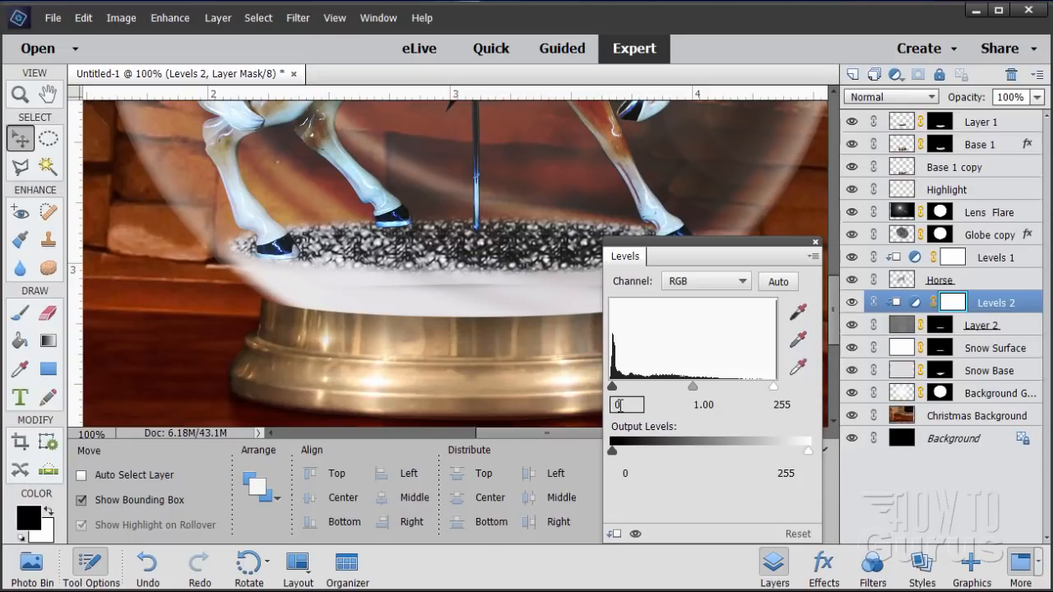
Step: Set the clipped Levels adjustment's midtone input to 8 and its white input to 148, and close its settings
click(695, 405)
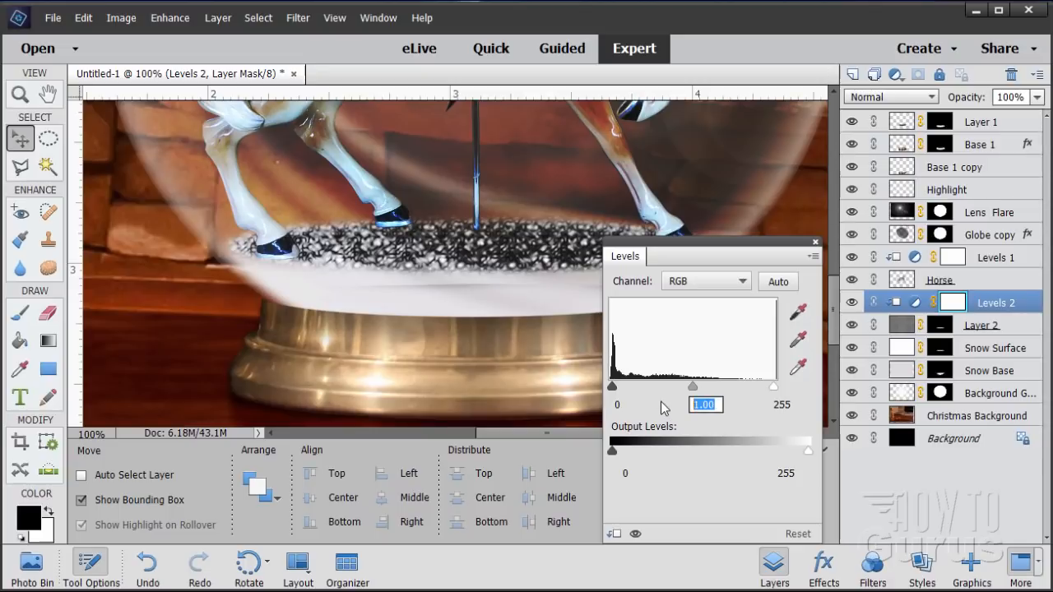
text(8)
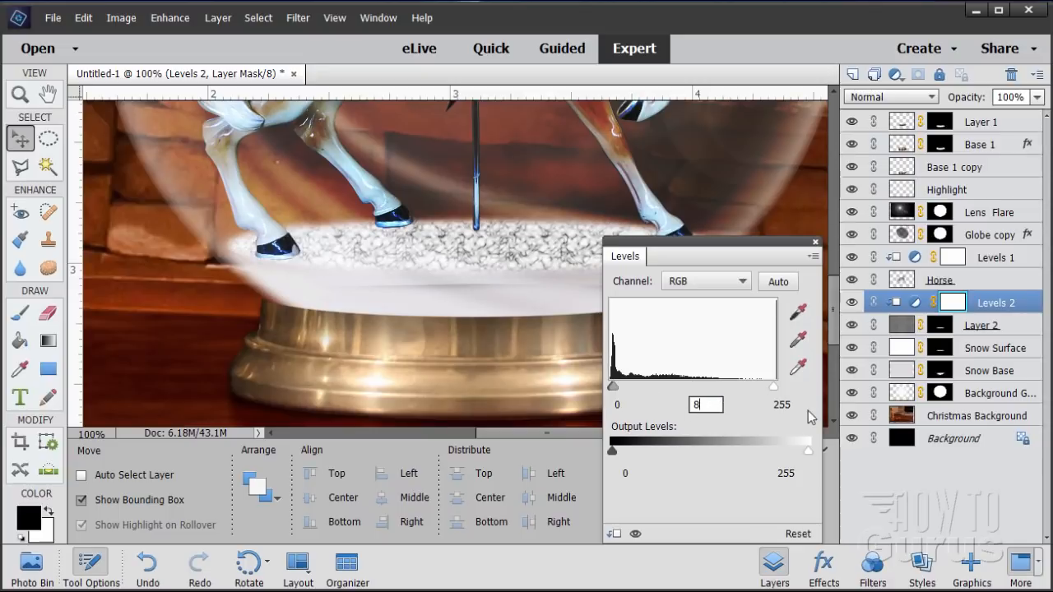
key(Tab)
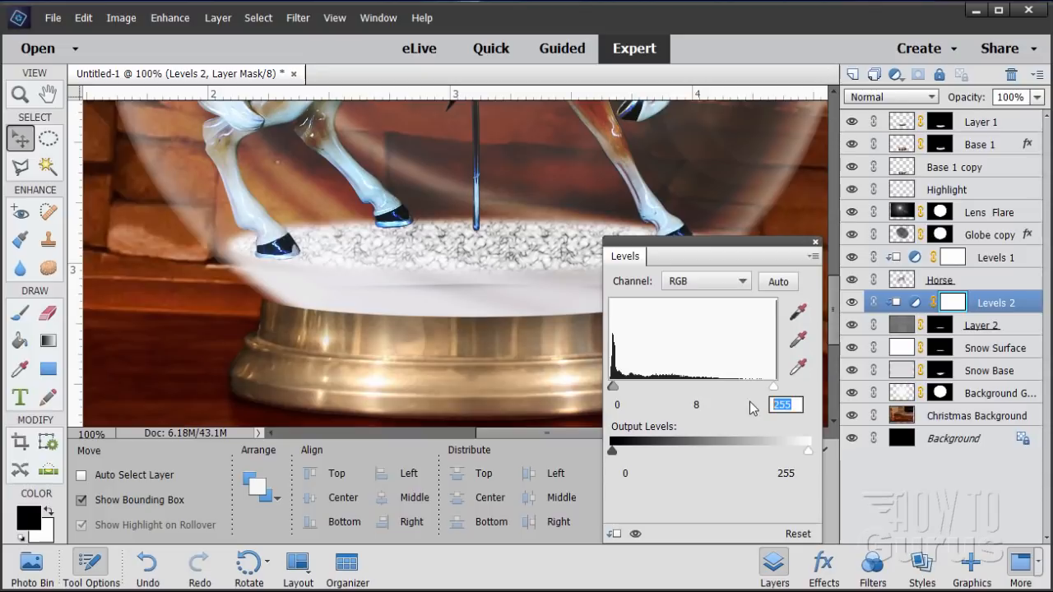
text(148)
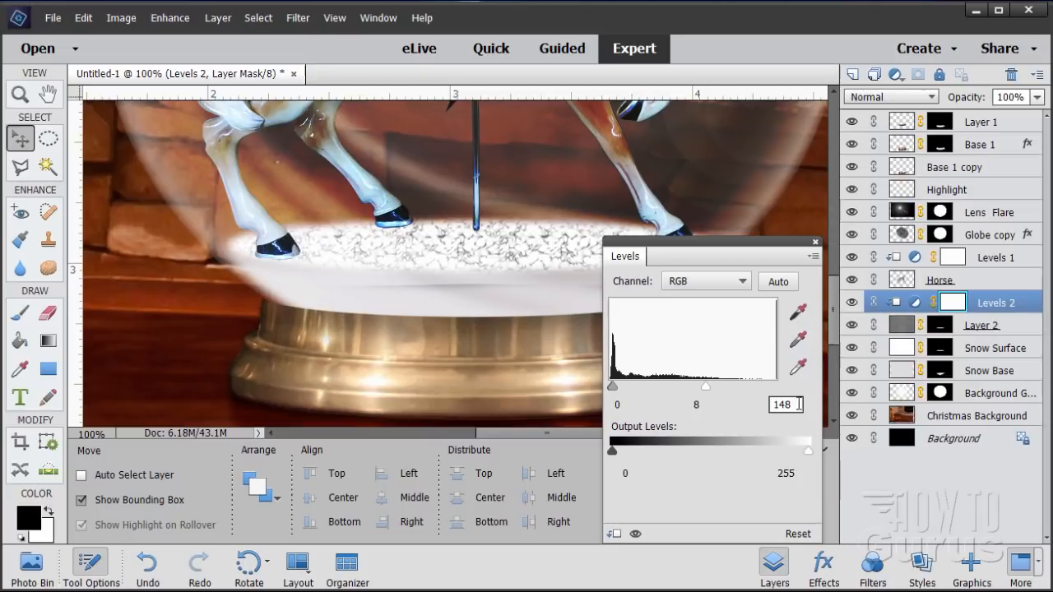
click(815, 243)
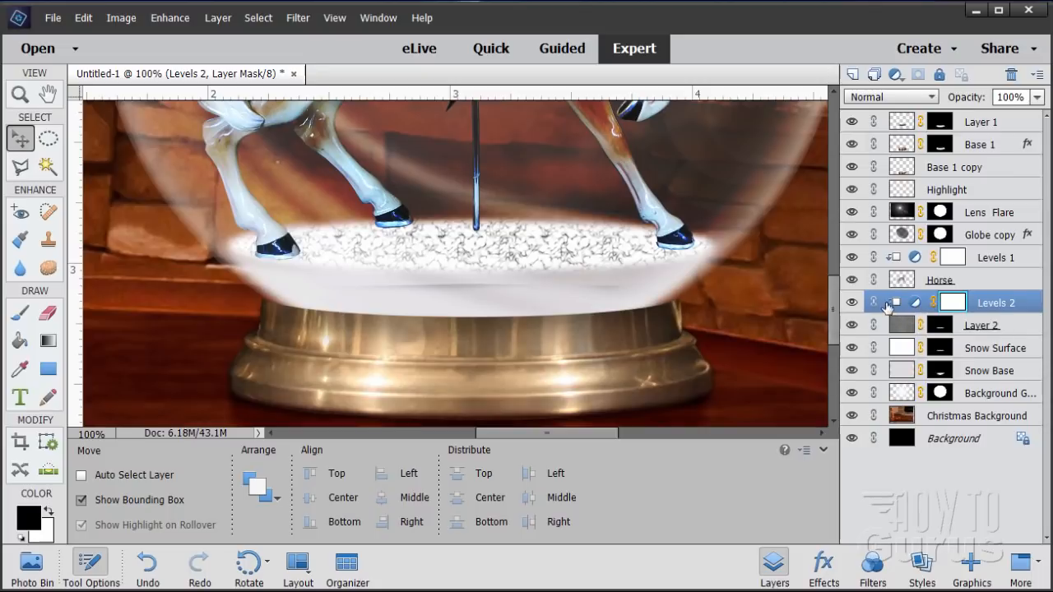
Step: Apply a Gaussian Blur with a radius of 4 pixels to the wrinkle pattern on Layer 2
click(909, 328)
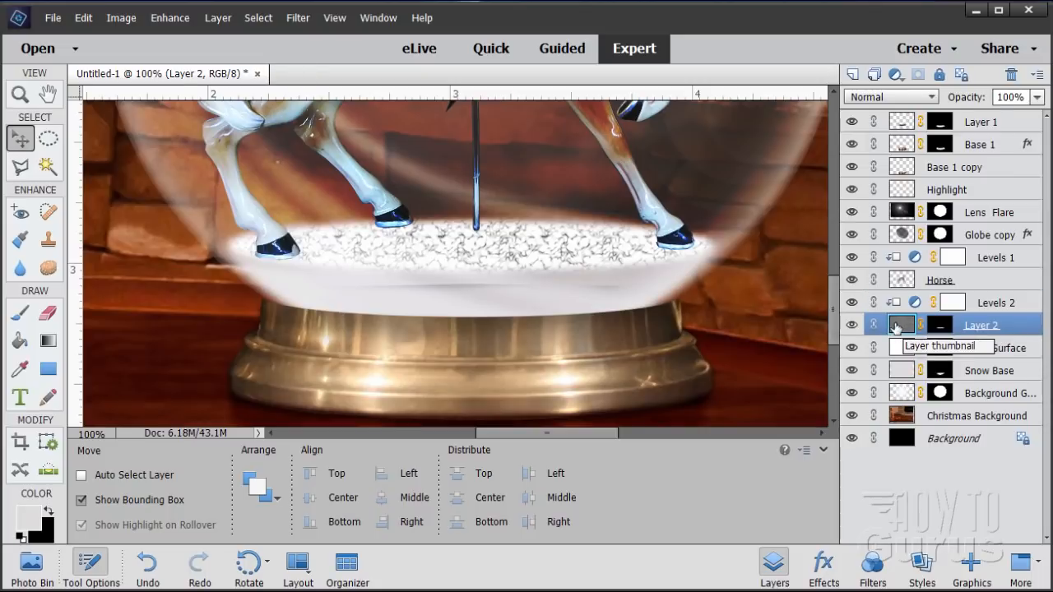
click(304, 22)
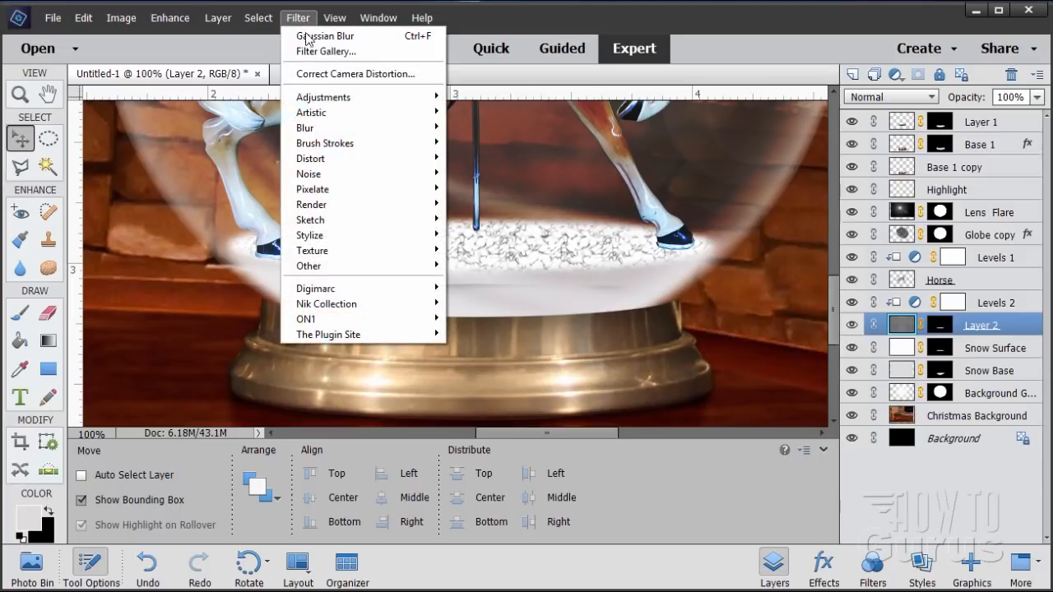
mouse_move(338, 129)
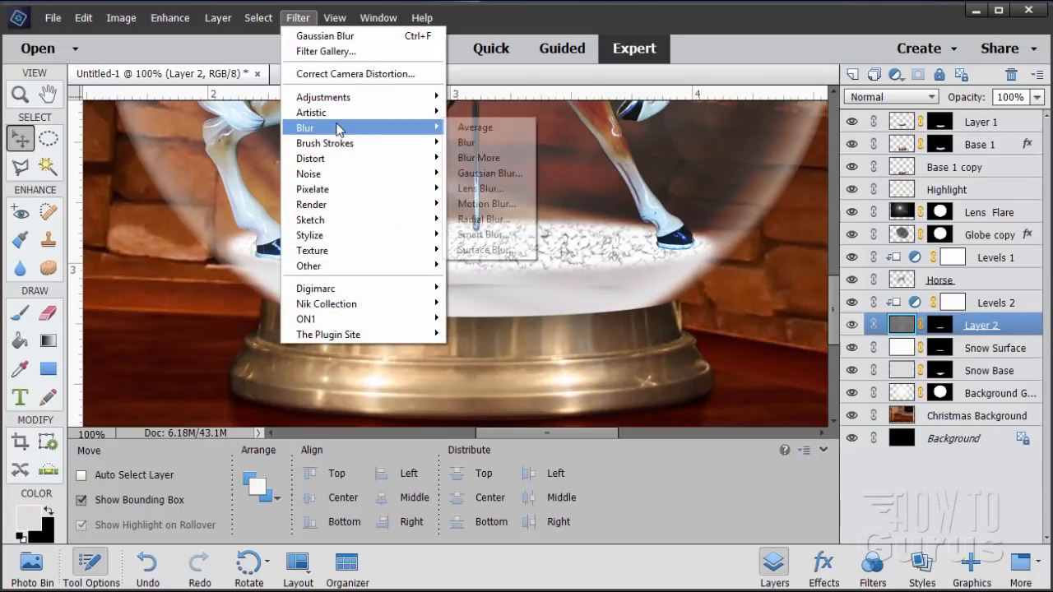
click(490, 173)
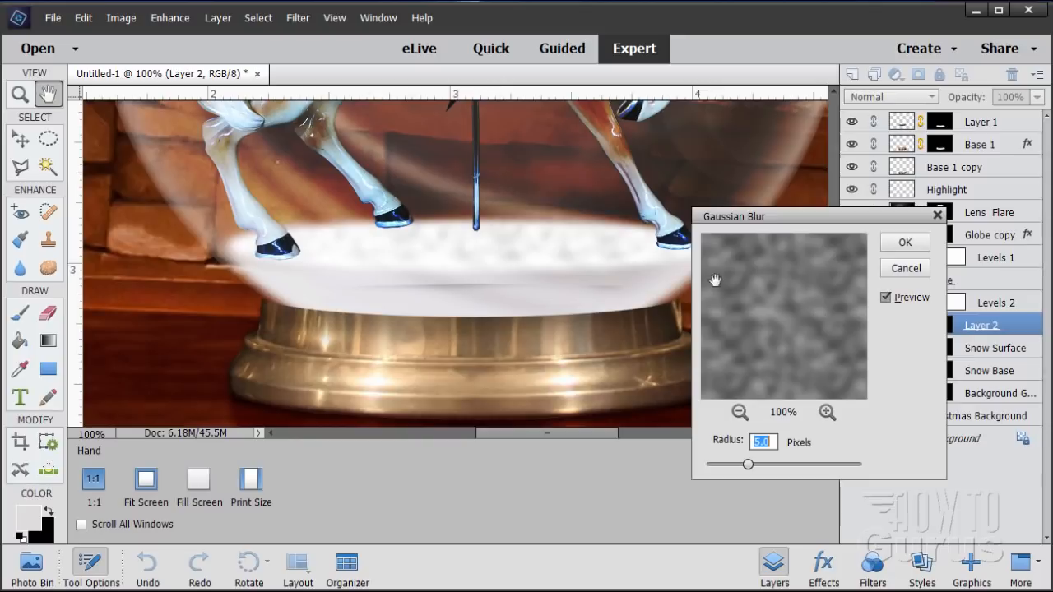
text(4)
click(904, 242)
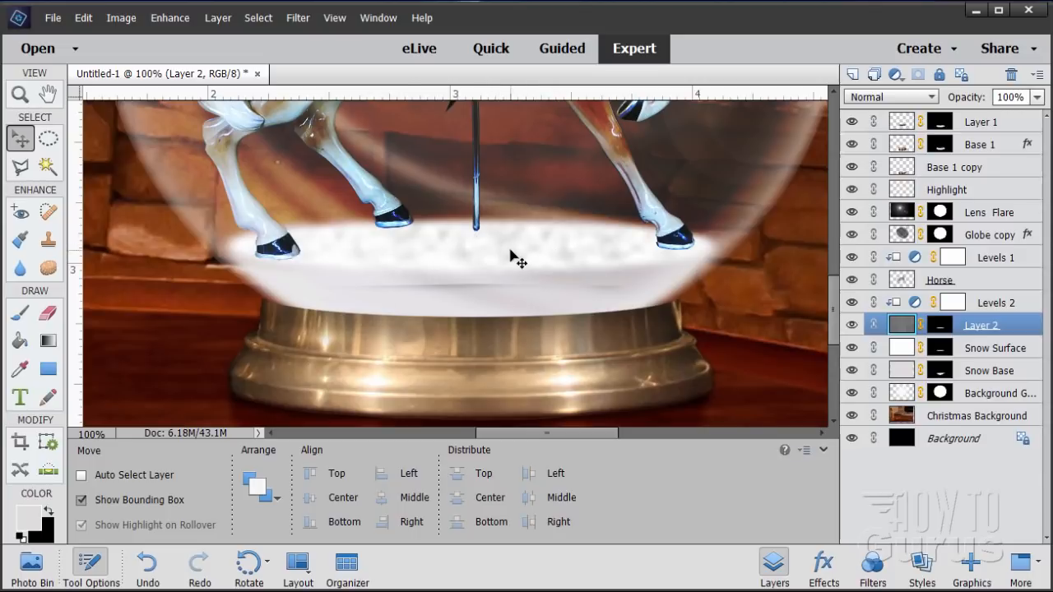
Step: Toggle the layers above Snow Base off and on individually to identify which one causes the dark streak in the snow base
click(987, 372)
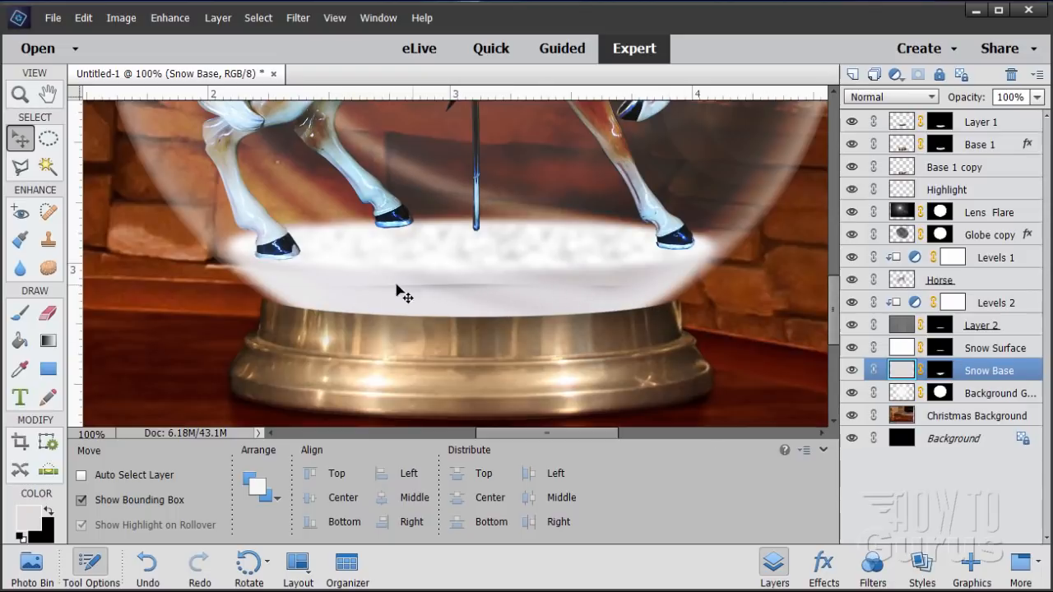
click(852, 325)
click(851, 302)
click(851, 303)
click(852, 280)
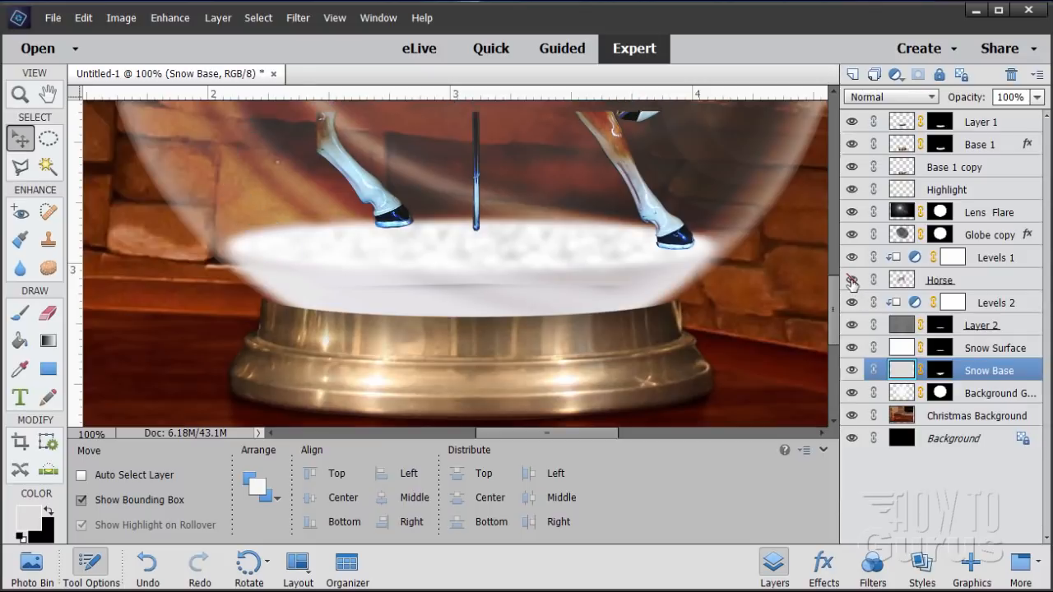
click(853, 281)
click(852, 258)
click(852, 258)
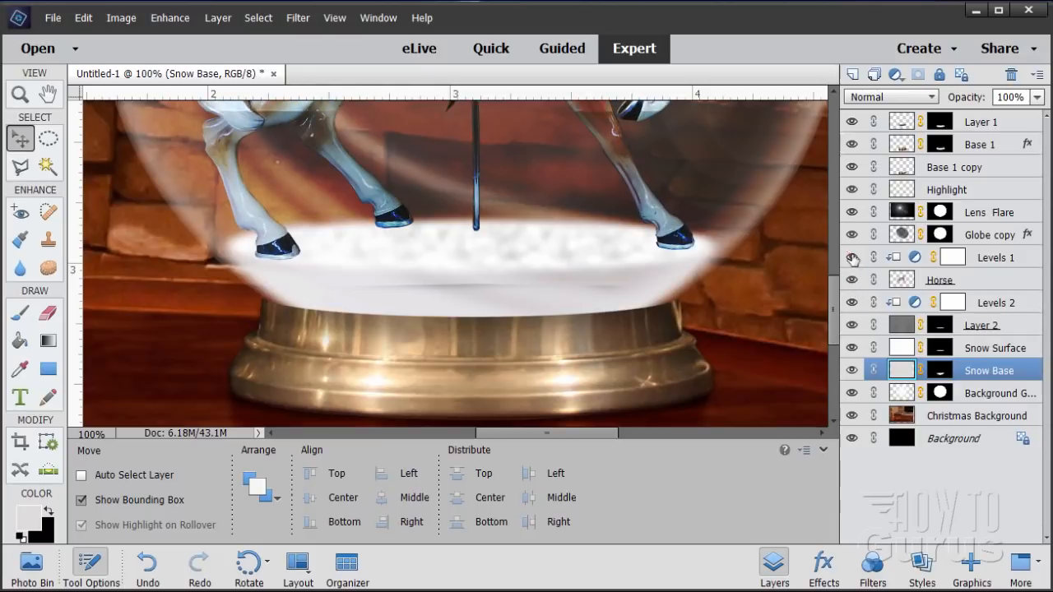
click(852, 235)
click(851, 235)
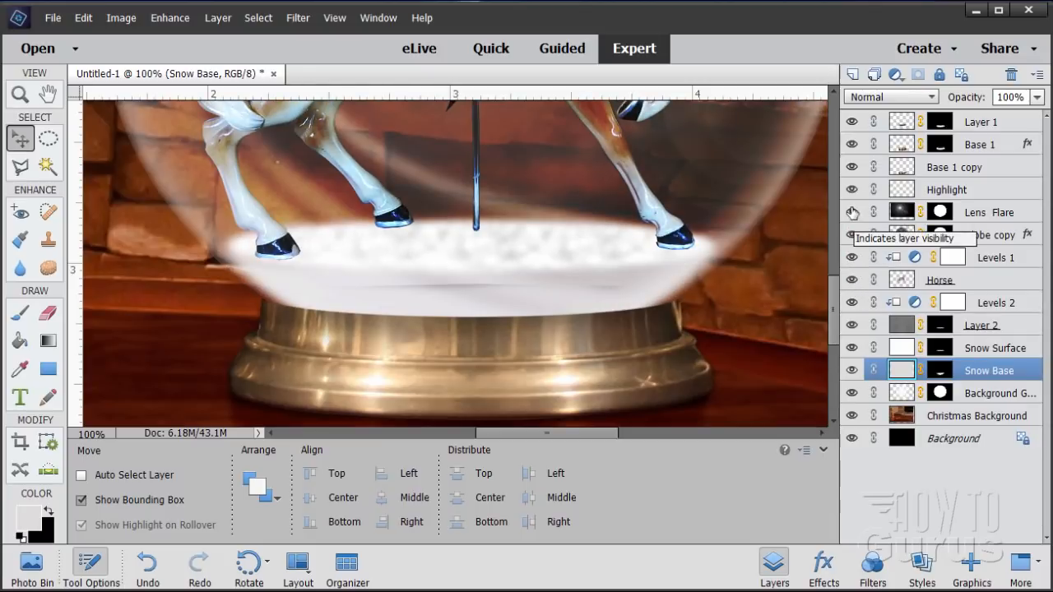
click(851, 212)
click(851, 212)
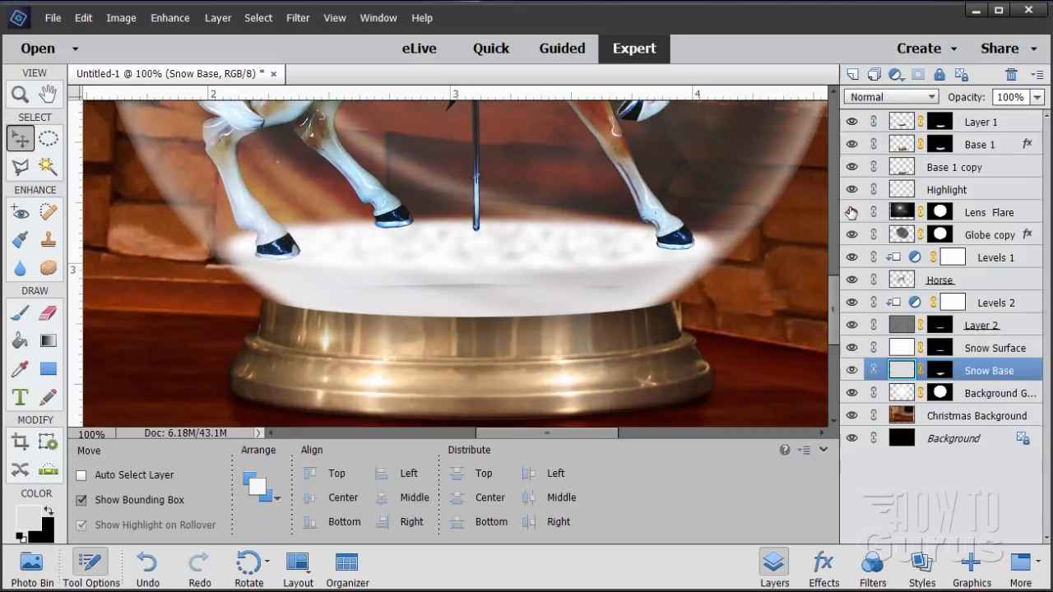
click(852, 167)
click(853, 167)
click(852, 144)
click(853, 145)
click(852, 121)
click(853, 122)
Step: Brush out the dark streak in the snow base from Layer 1 and soften the front snow texture with a 100 px brush
click(944, 123)
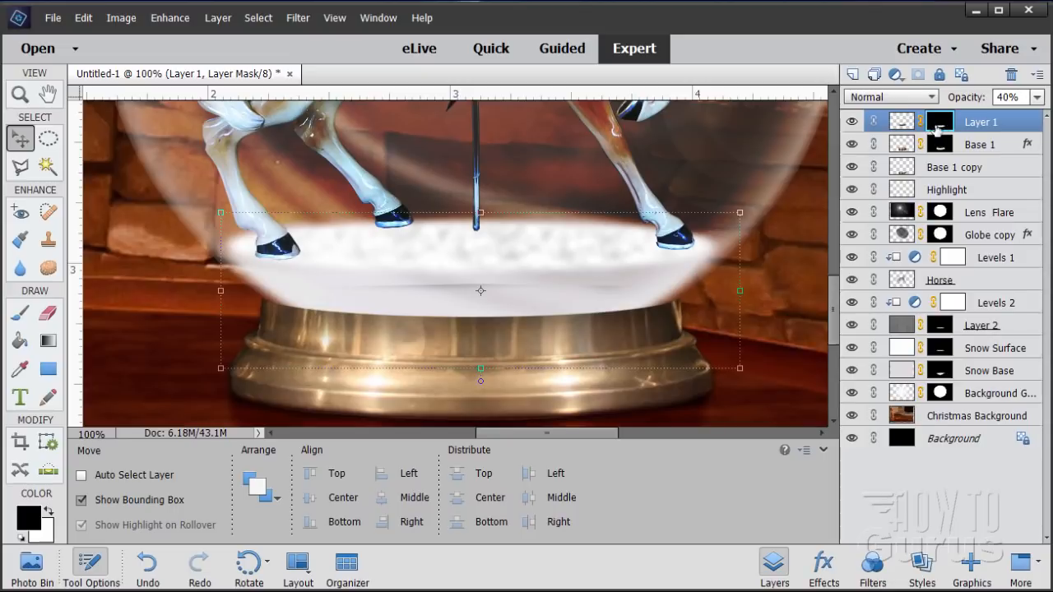
click(30, 318)
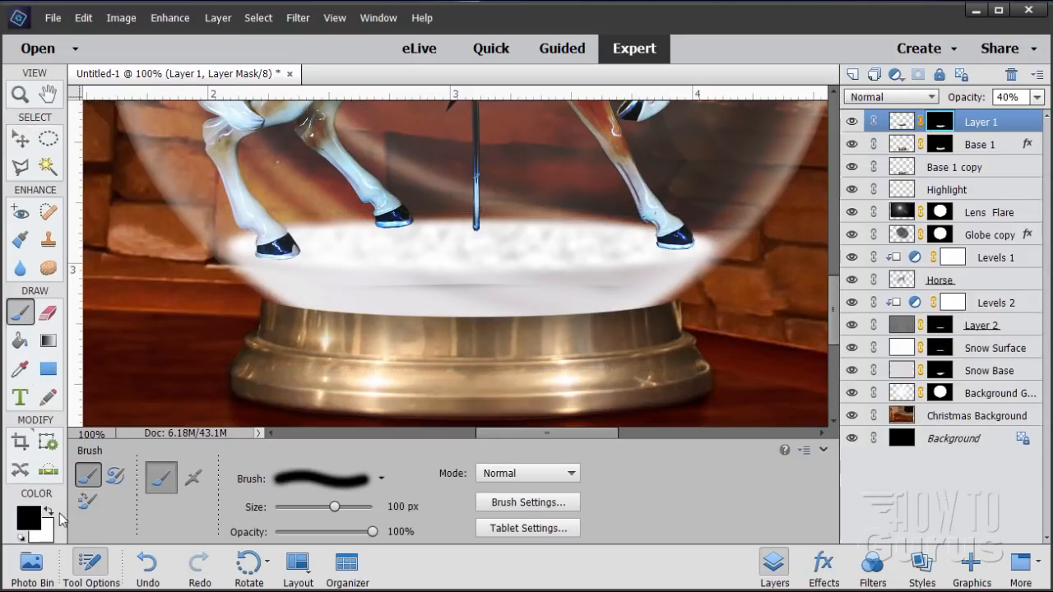
key(x)
drag(452, 245, 616, 273)
drag(533, 273, 360, 272)
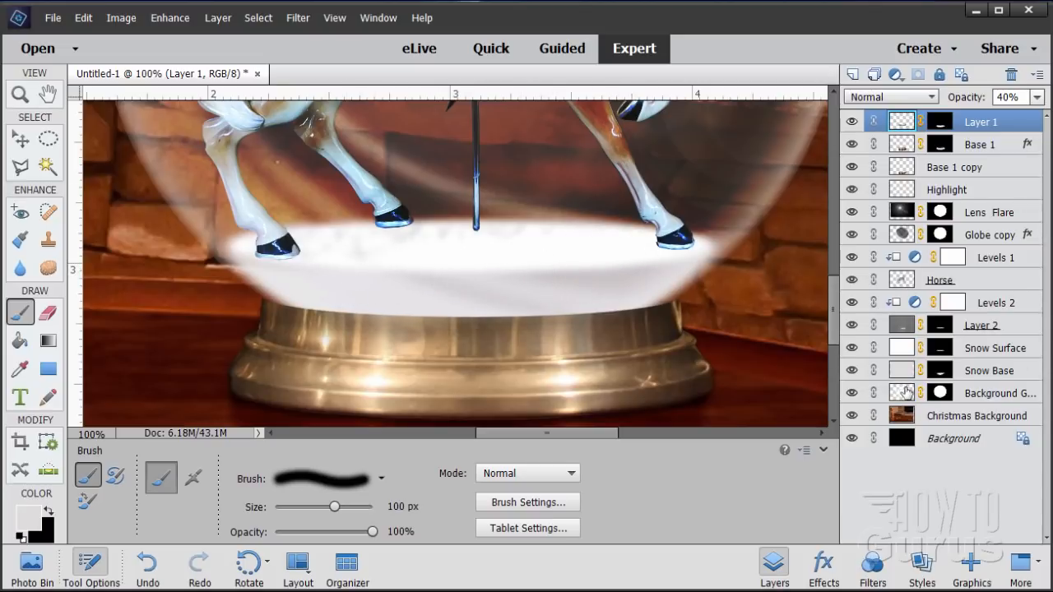
Step: Add a new empty layer directly above the Snow Base layer
click(903, 375)
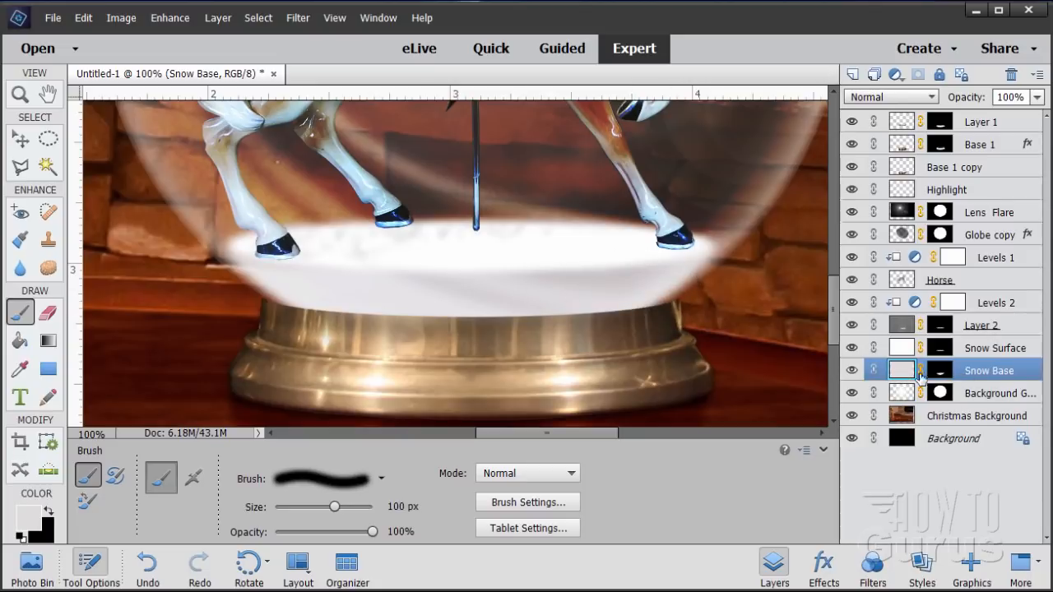
click(852, 74)
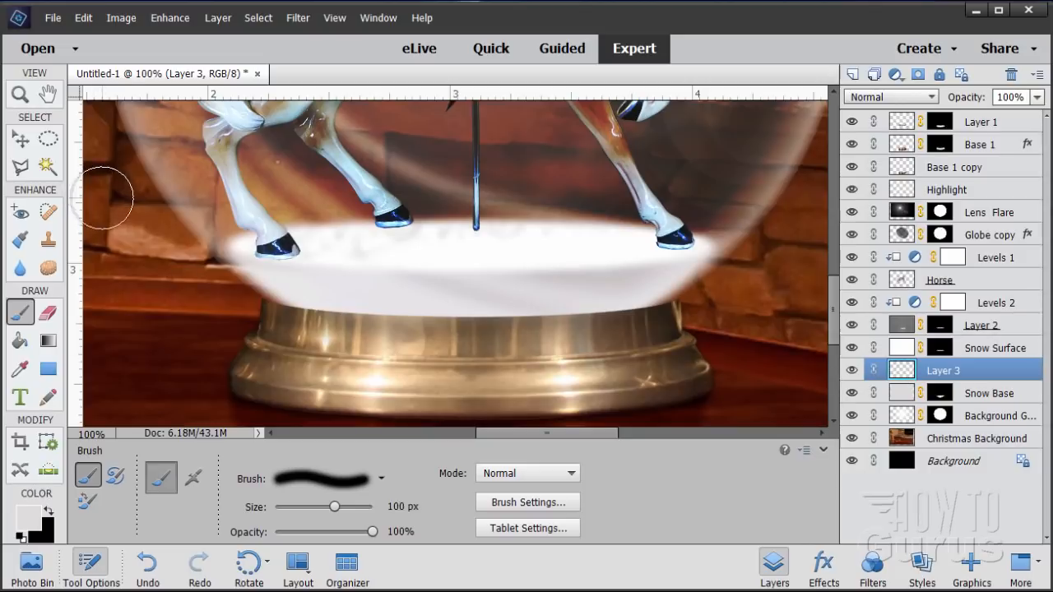
click(20, 140)
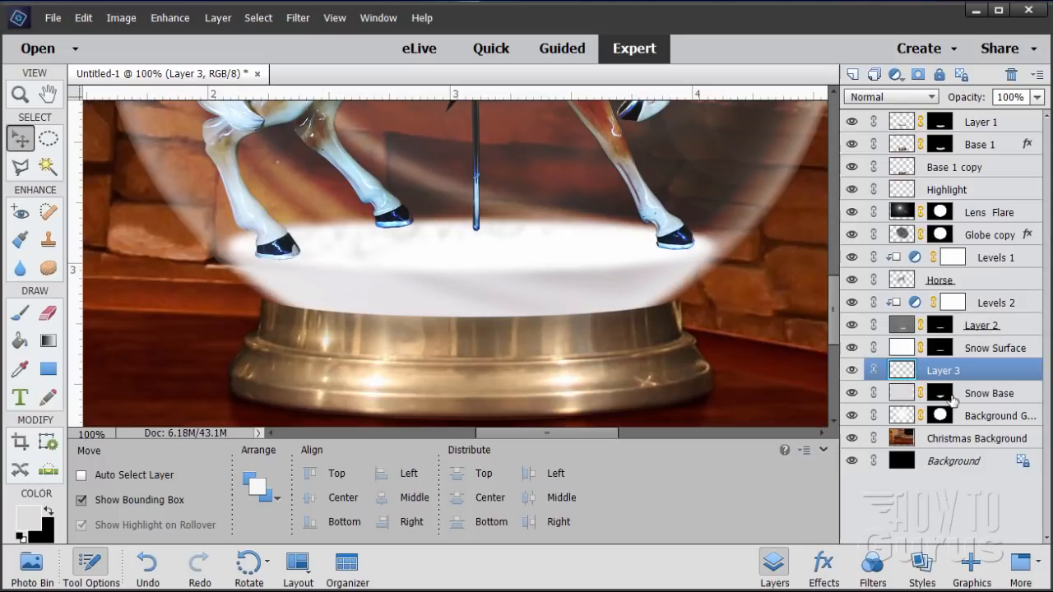
Step: Copy the Snow Base layer mask onto Layer 3 and fill the layer with the wrinkle pattern
click(20, 343)
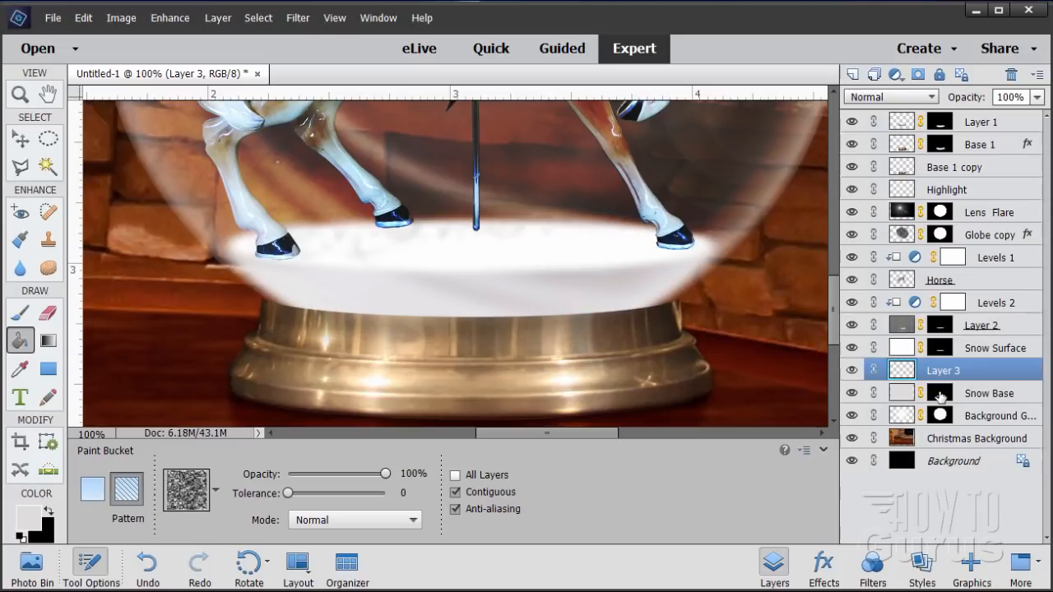
drag(939, 397, 946, 370)
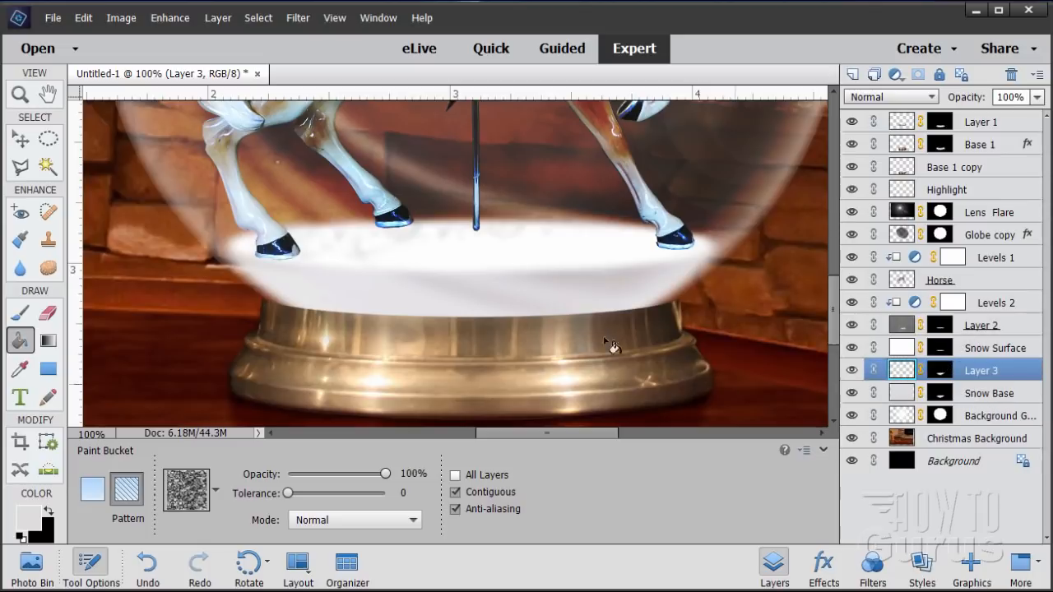
click(523, 301)
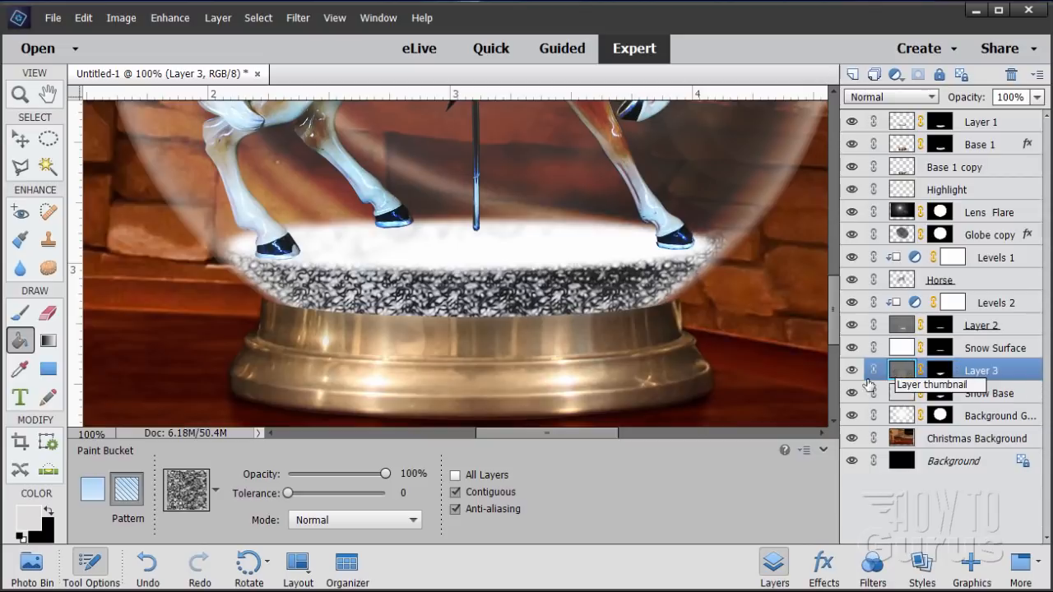
Step: Add a Levels adjustment layer named Levels 3 above Layer 3, clipped to the pattern layer
click(218, 17)
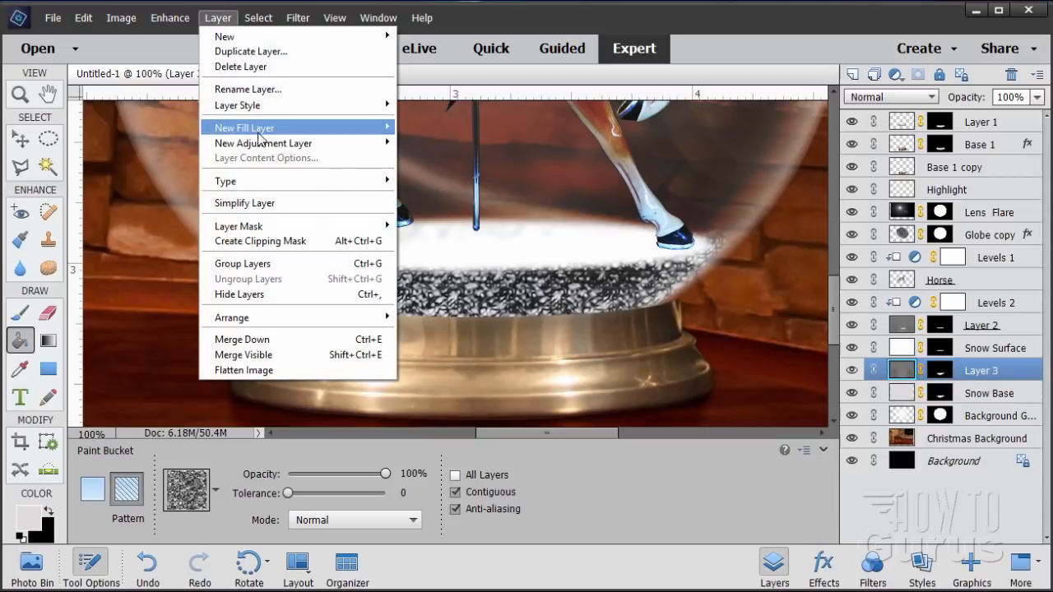
mouse_move(266, 143)
click(422, 143)
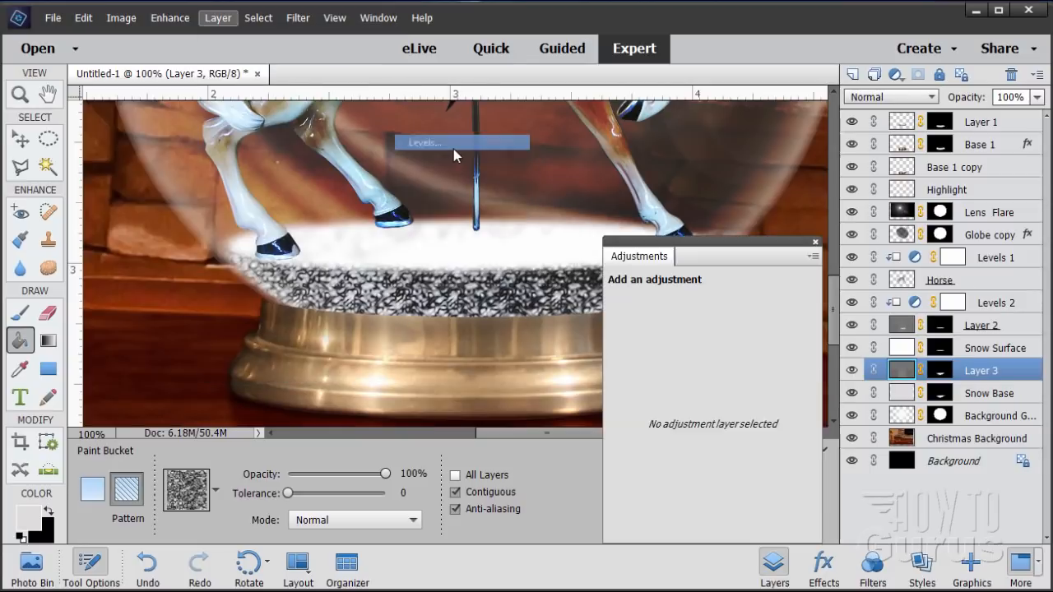
click(730, 444)
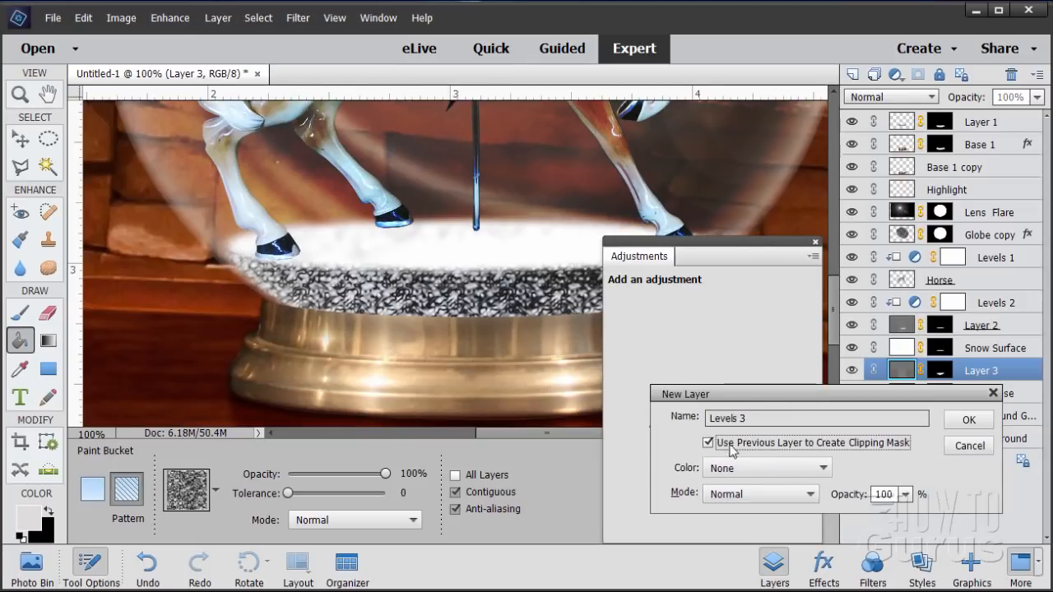
click(963, 422)
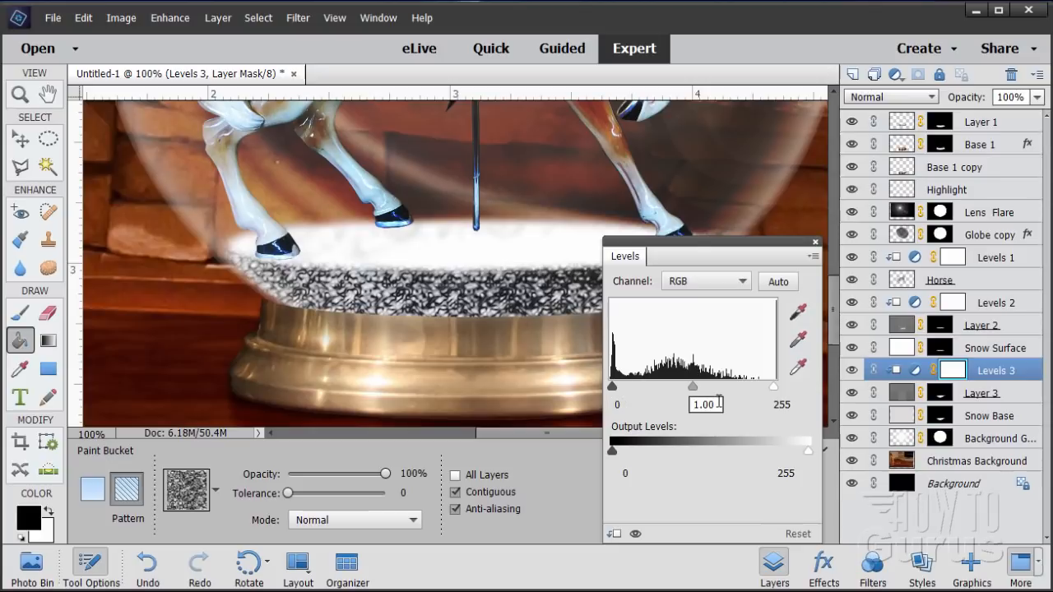
Step: Set the Levels 3 midtone input to 7 and close the adjustment's settings
drag(680, 409, 635, 402)
text(7)
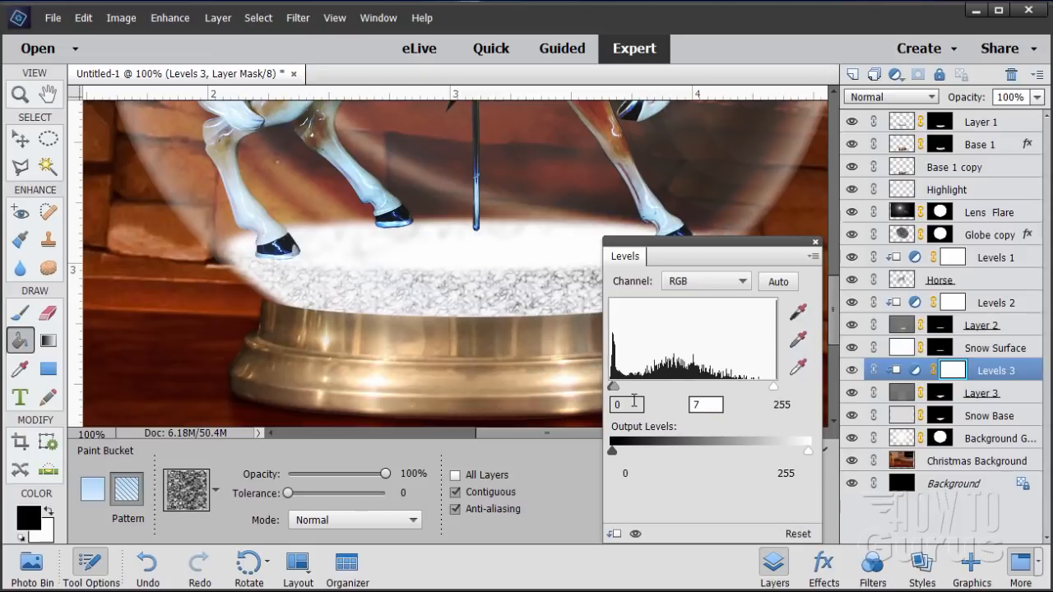
drag(790, 404, 766, 406)
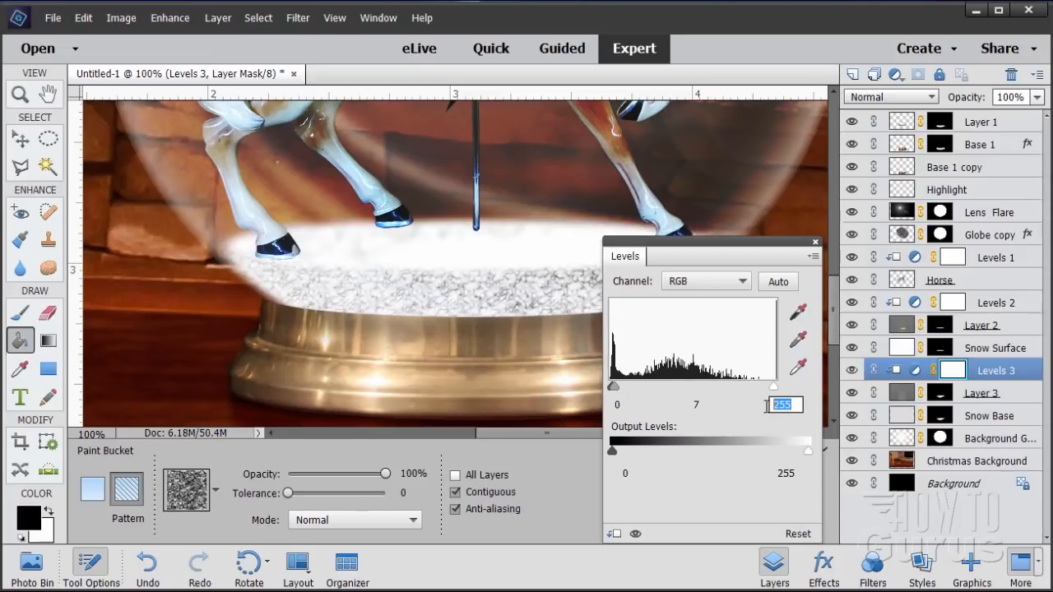
click(796, 407)
click(815, 242)
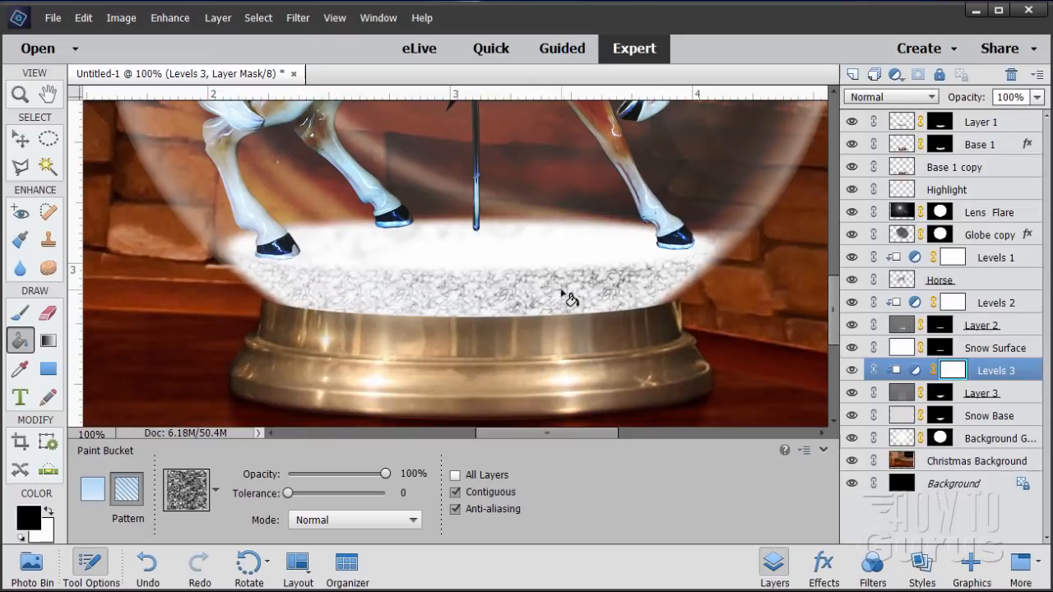
Step: Reapply the last Gaussian Blur to the wrinkle pattern on Layer 3
click(910, 395)
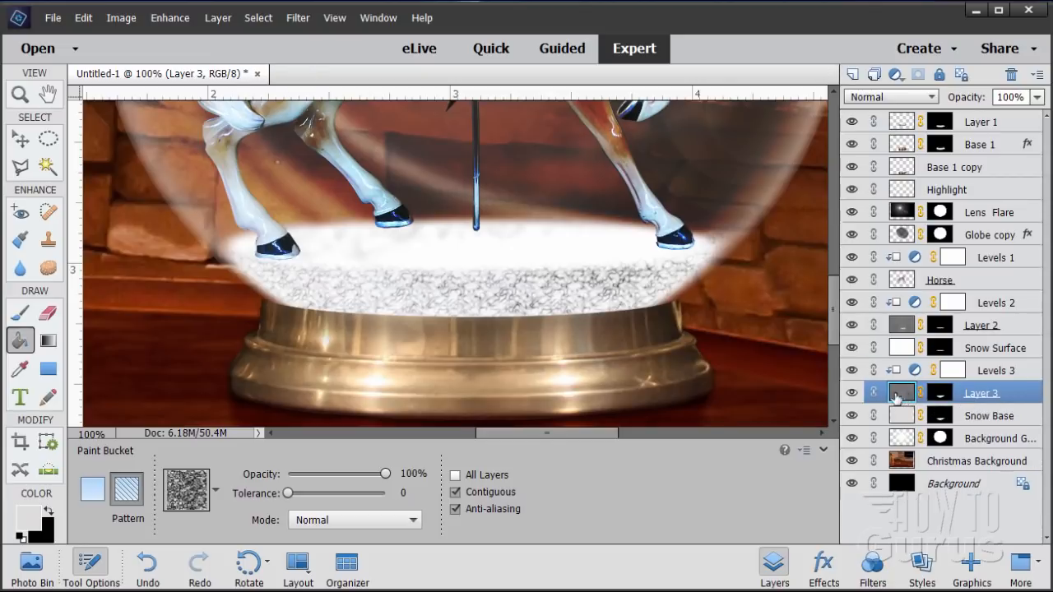
click(299, 19)
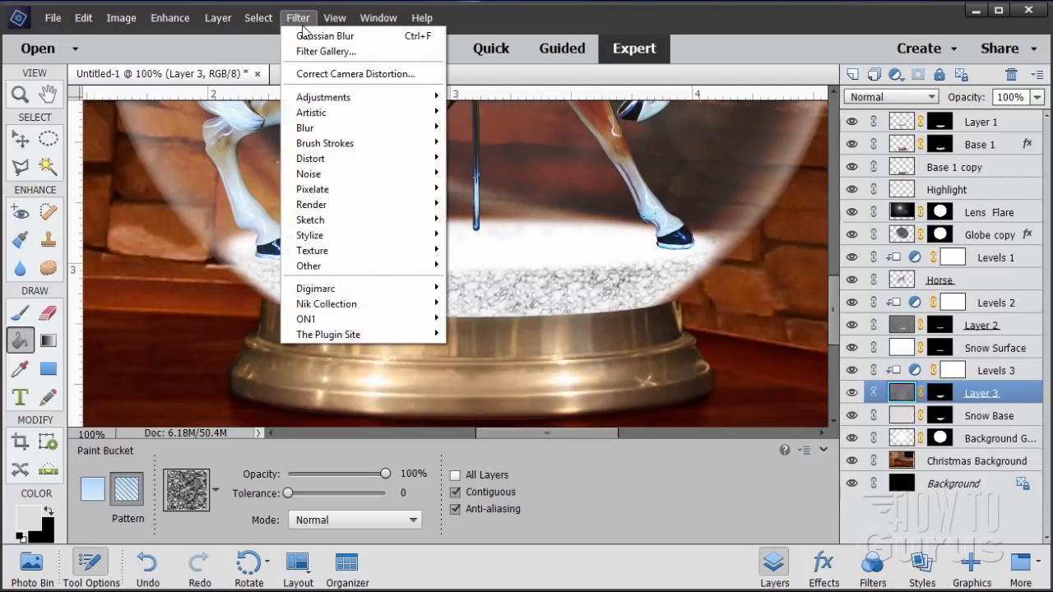
click(306, 35)
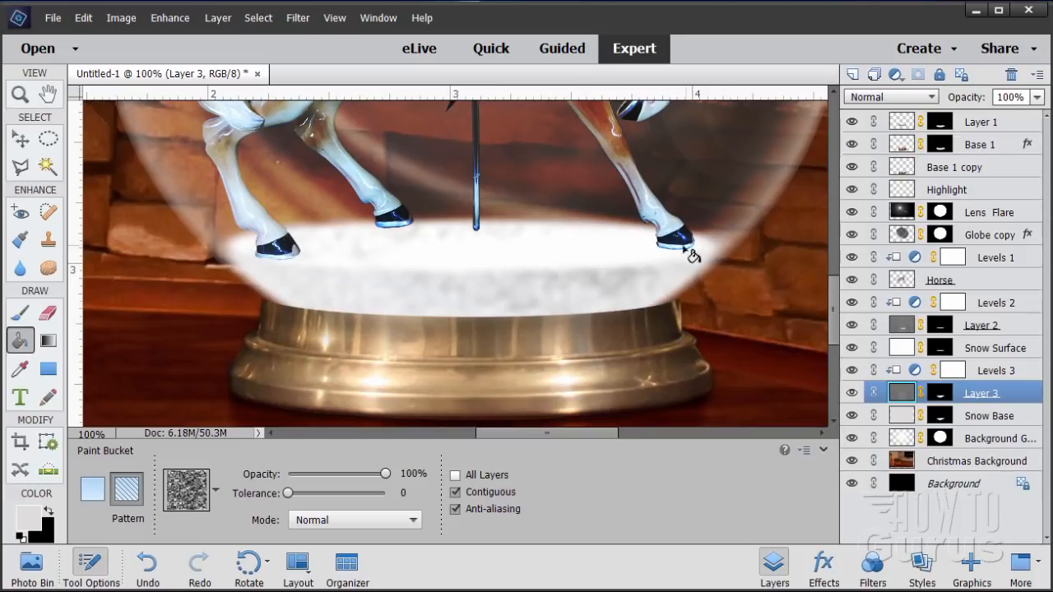
Step: Add a new layer above Levels 2 and copy Layer 3's mask onto it
click(18, 142)
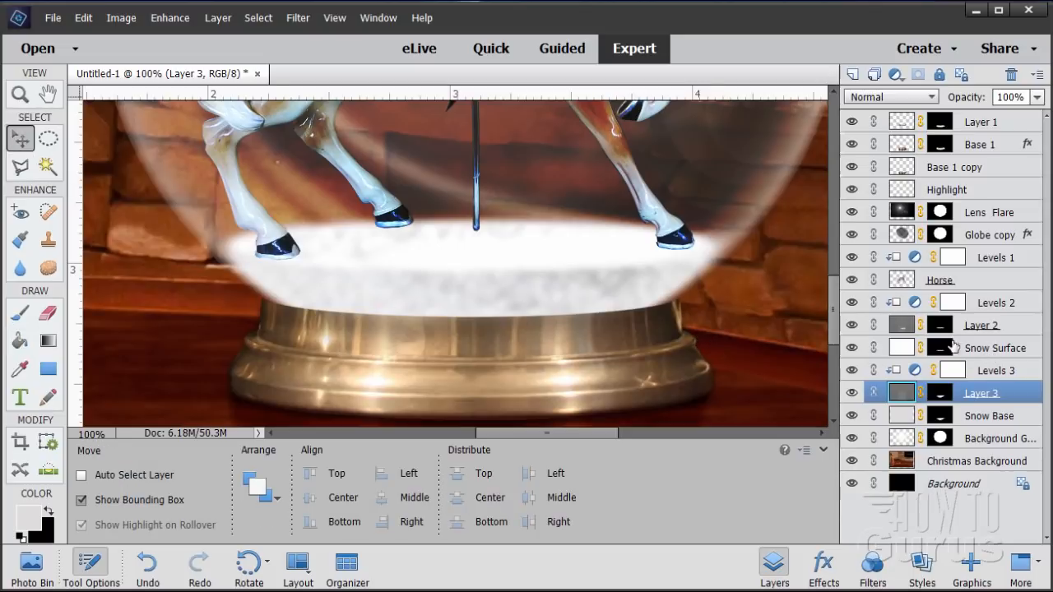
click(1007, 303)
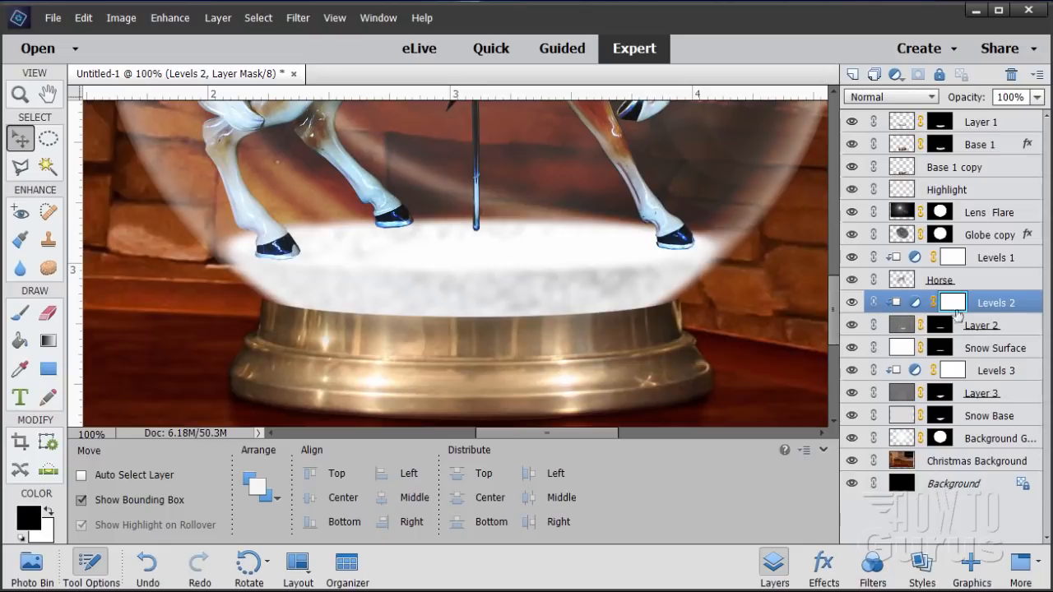
click(852, 74)
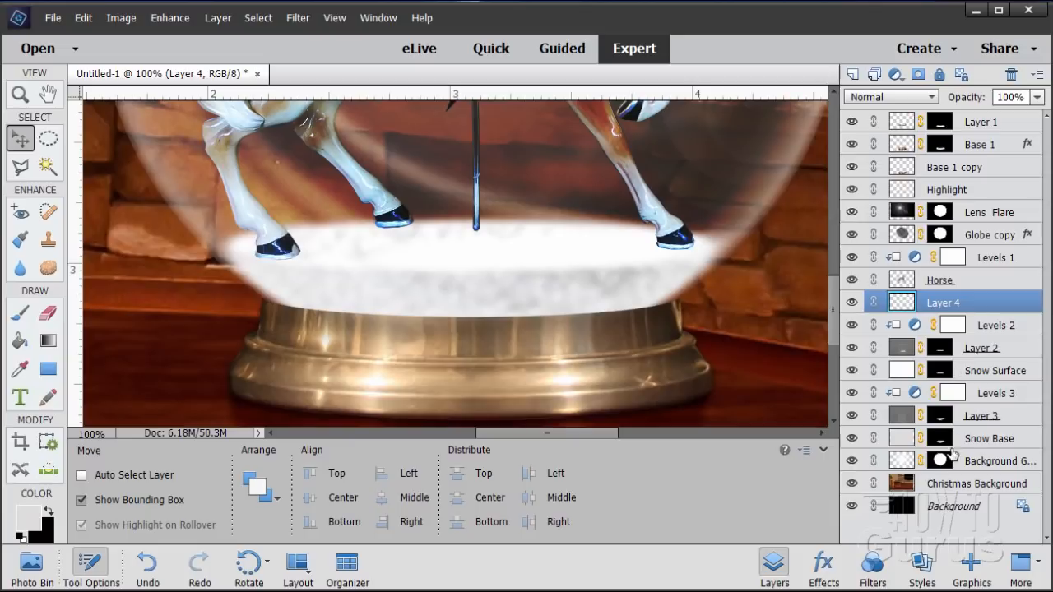
click(940, 417)
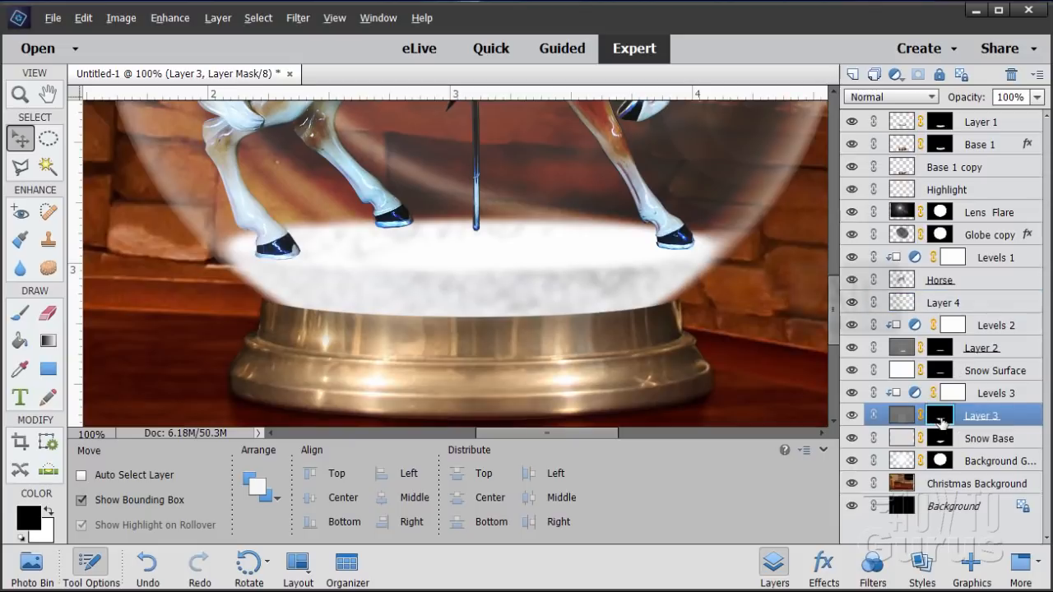
drag(941, 419, 923, 309)
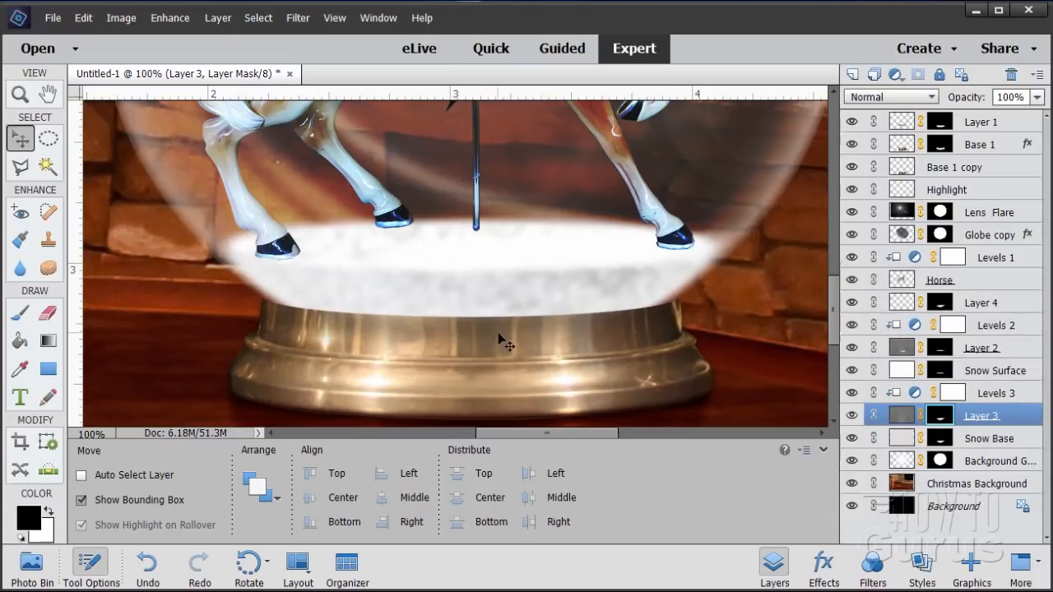
Step: Paint black shading along the lower edge of the snow base on Layer 4 with a 100 px soft brush
key(b)
click(902, 304)
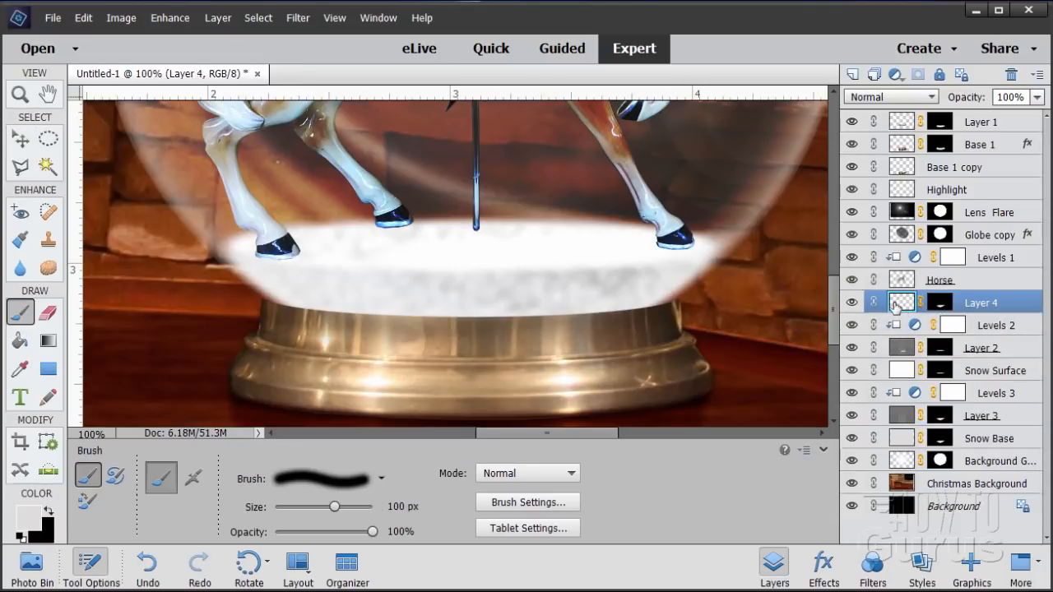
click(896, 306)
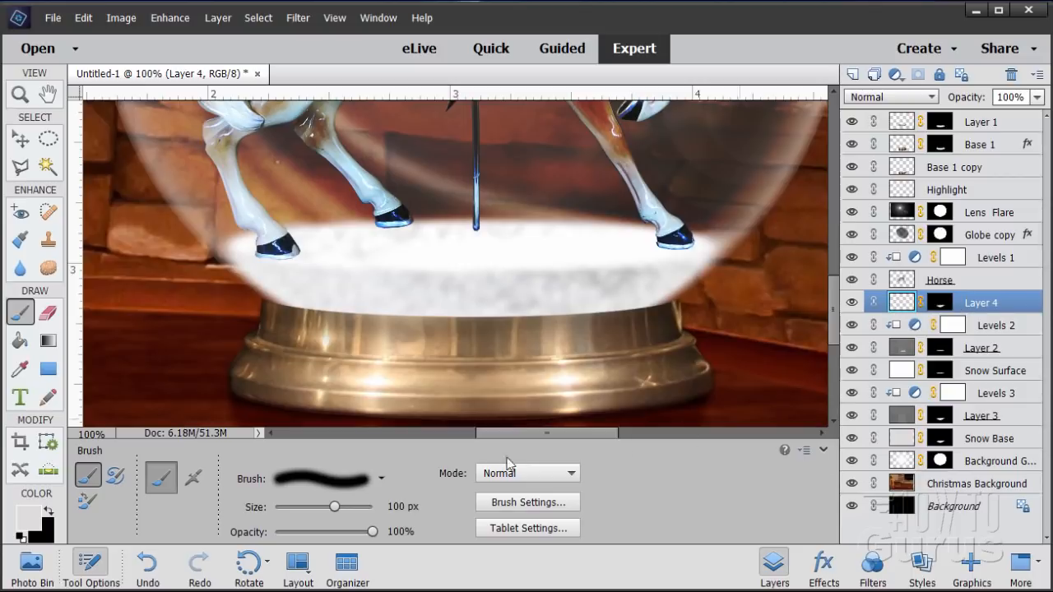
click(51, 513)
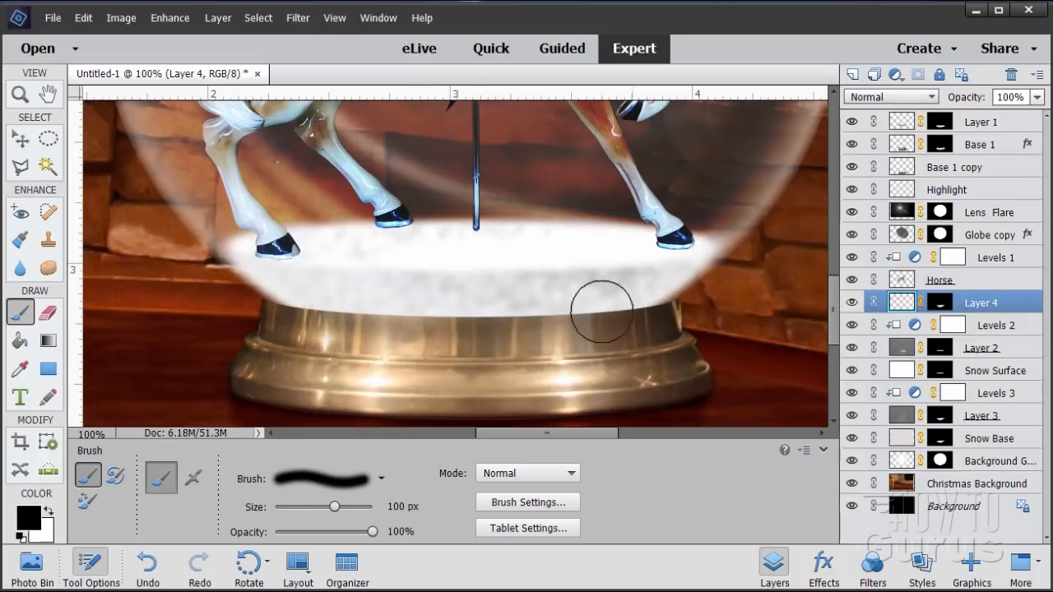
mouse_move(243, 311)
mouse_down()
mouse_move(261, 301)
mouse_move(695, 310)
mouse_up()
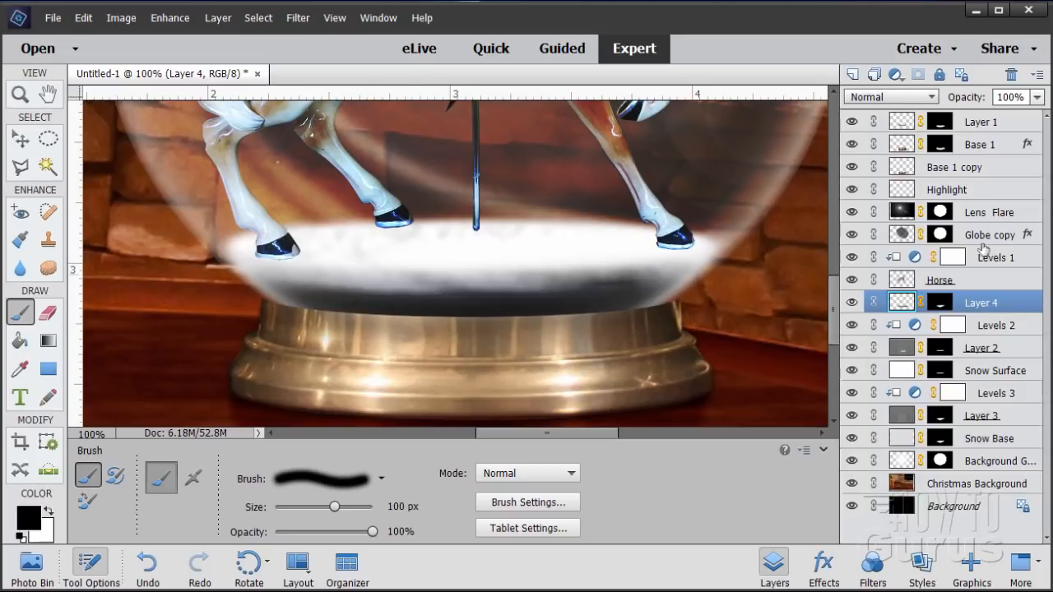
Step: Reduce the opacity of the shadow on Layer 4 to 50%
click(1008, 97)
text(50)
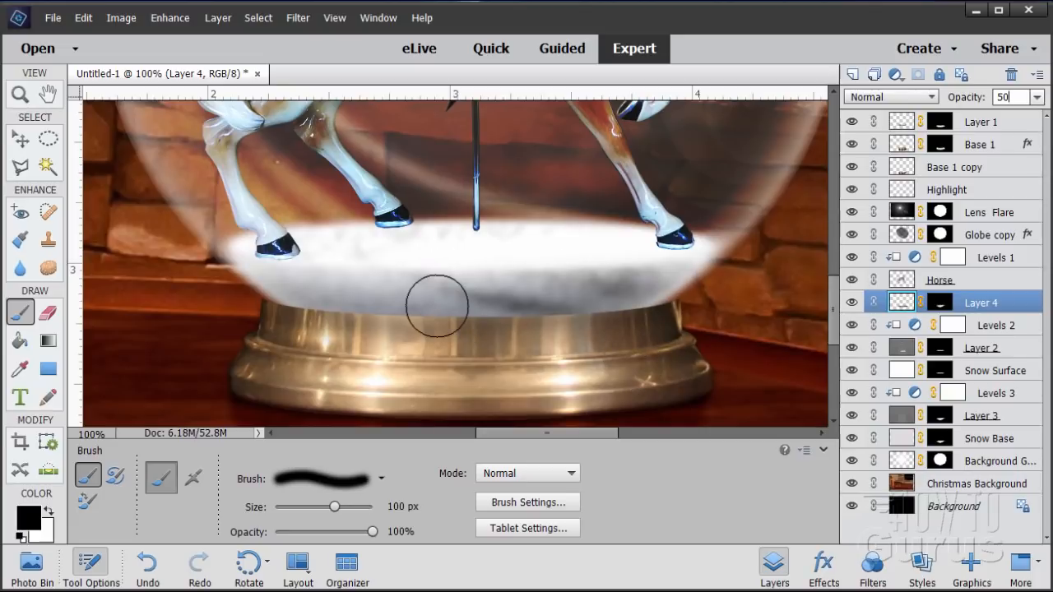
click(24, 144)
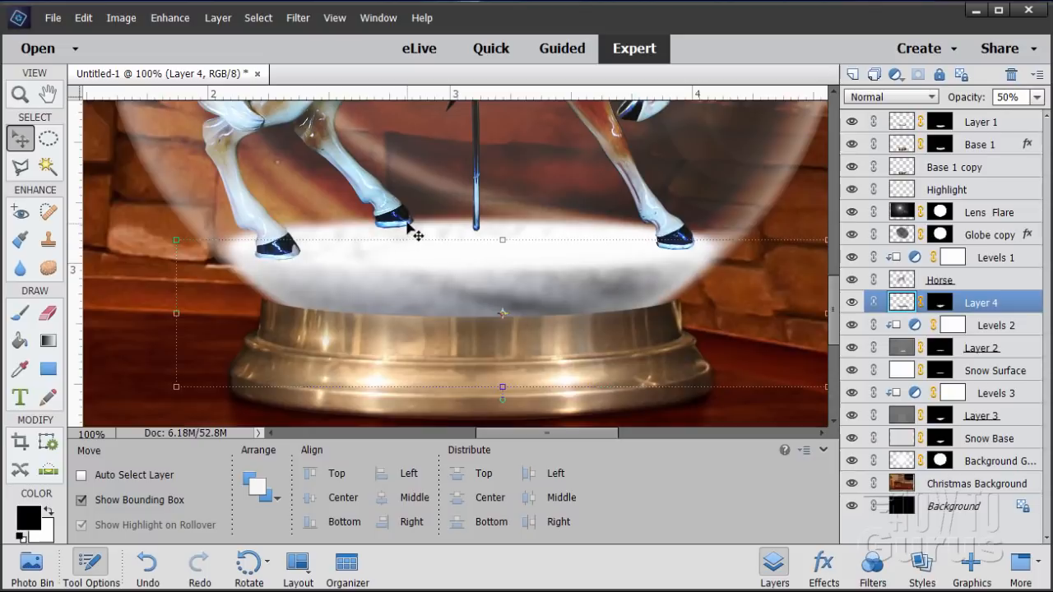
Step: Add a new empty layer between Layer 4 and the Horse layer
click(930, 281)
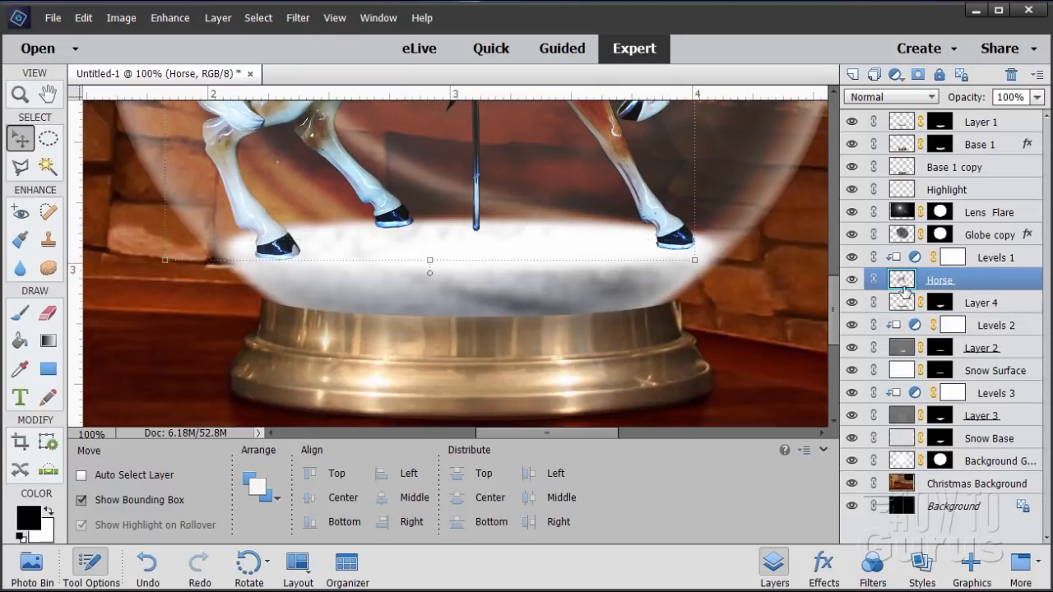
click(998, 303)
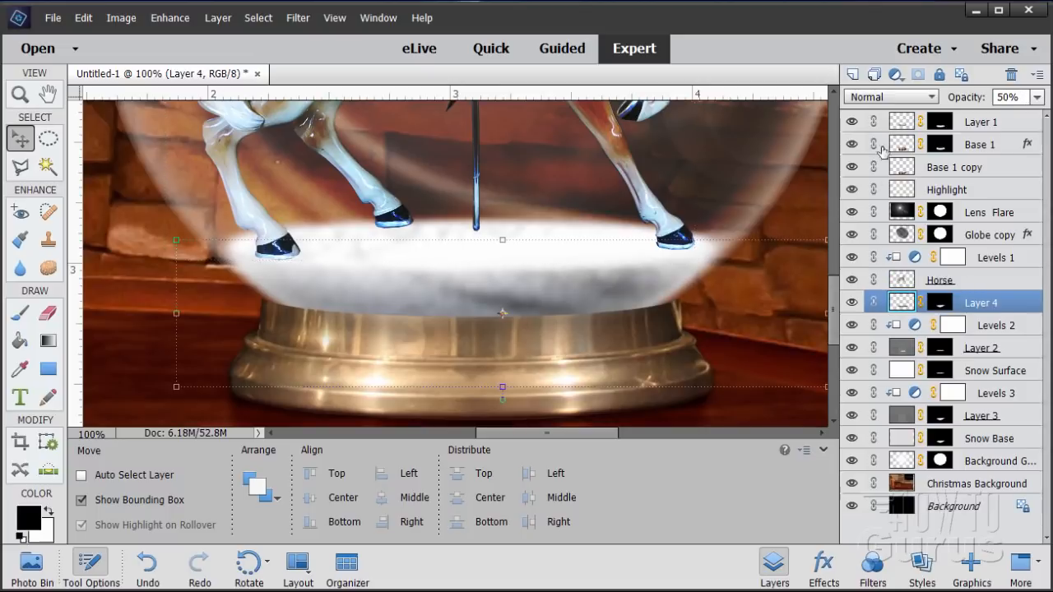
click(851, 75)
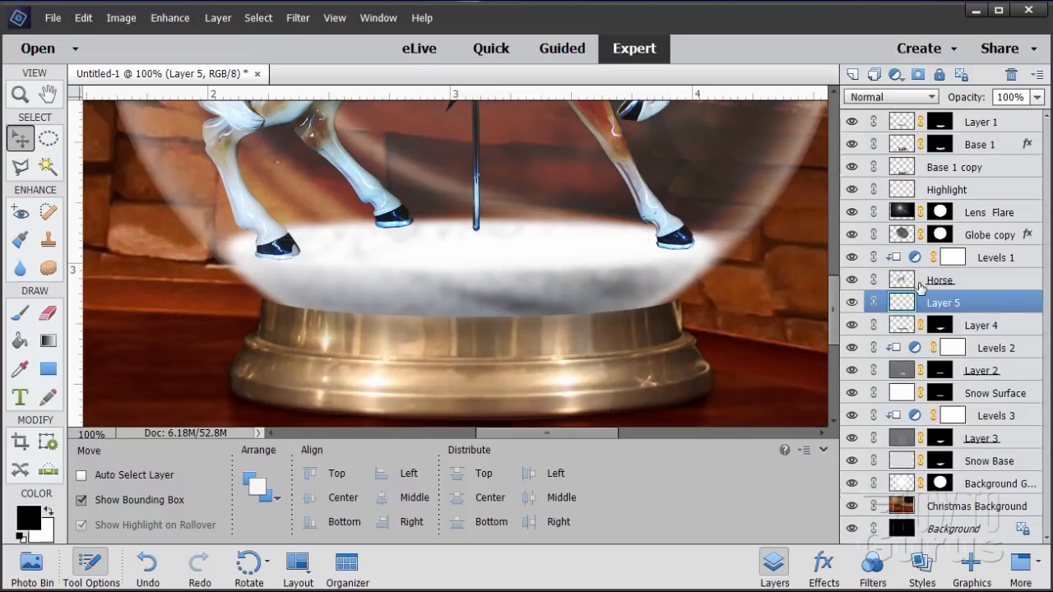
Step: Paint soft black contact shadows beneath the horse's hooves on Layer 5 with a 20 px brush, redoing the middle hoof's stroke
click(20, 315)
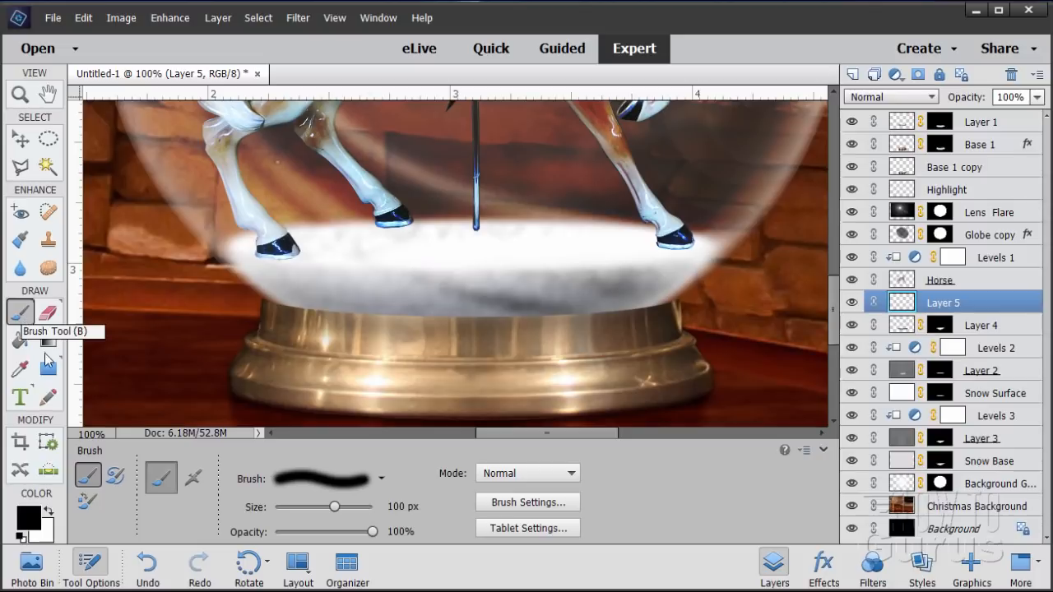
click(398, 507)
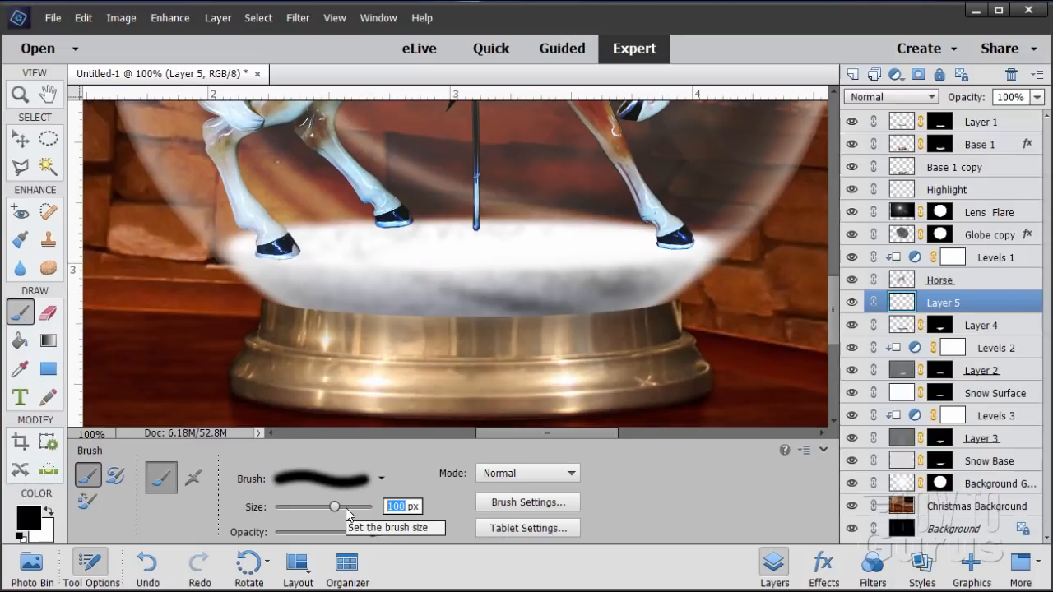
text(20)
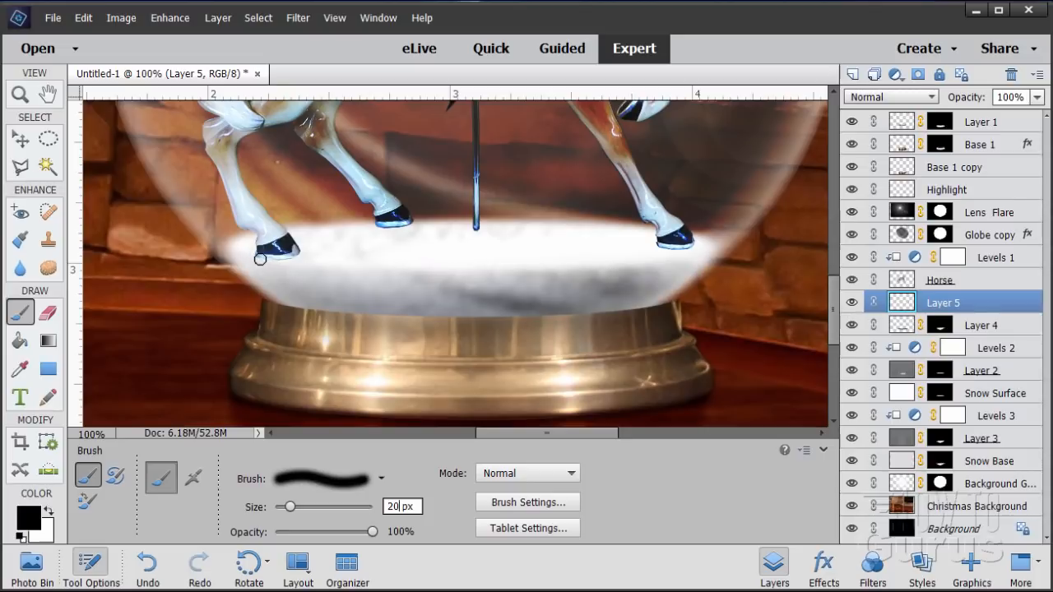
drag(260, 258, 298, 257)
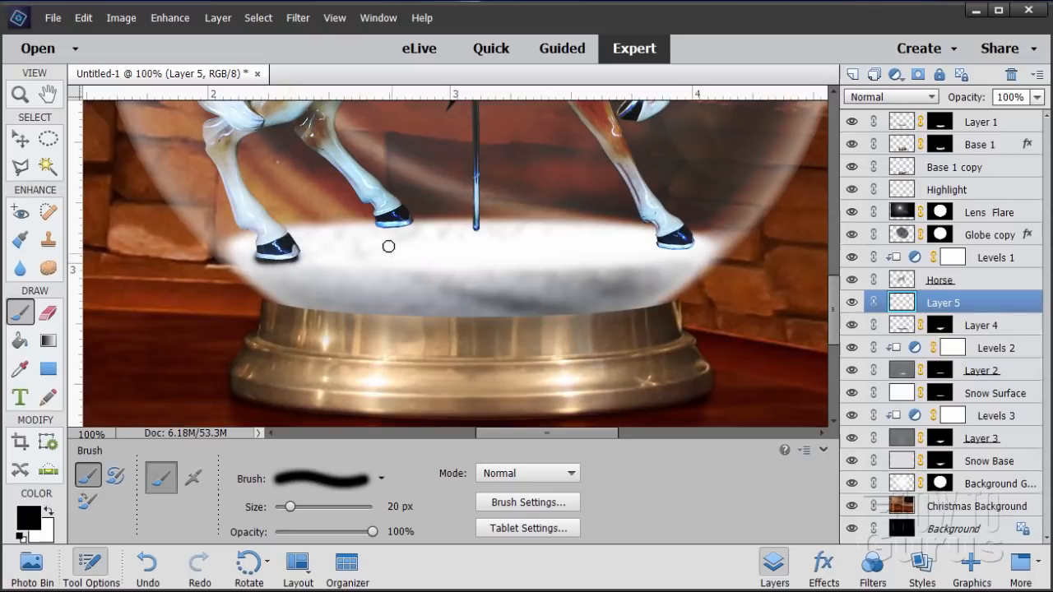
drag(388, 227, 410, 225)
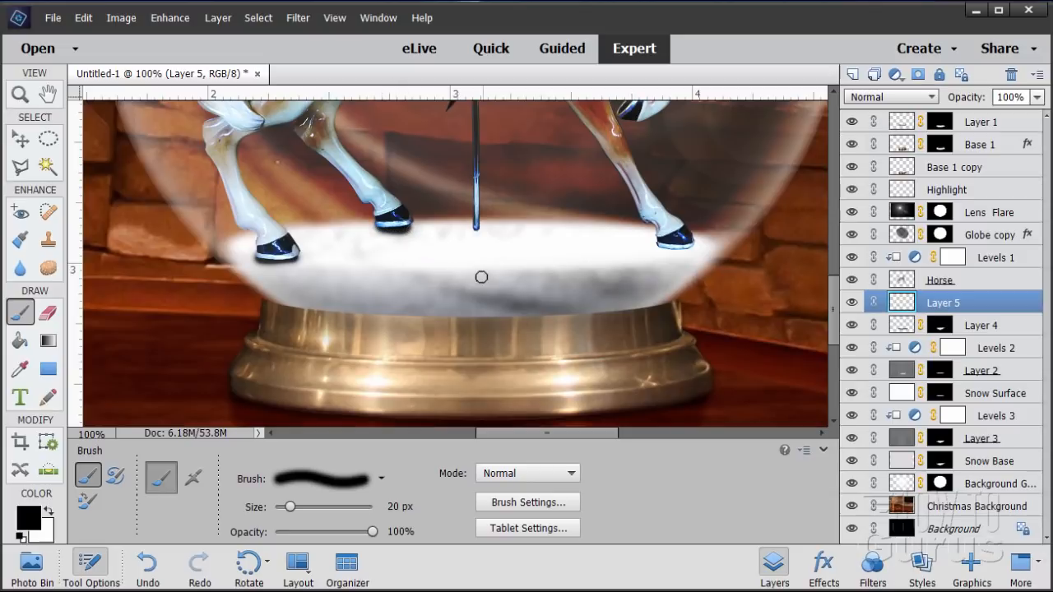
click(83, 18)
click(116, 35)
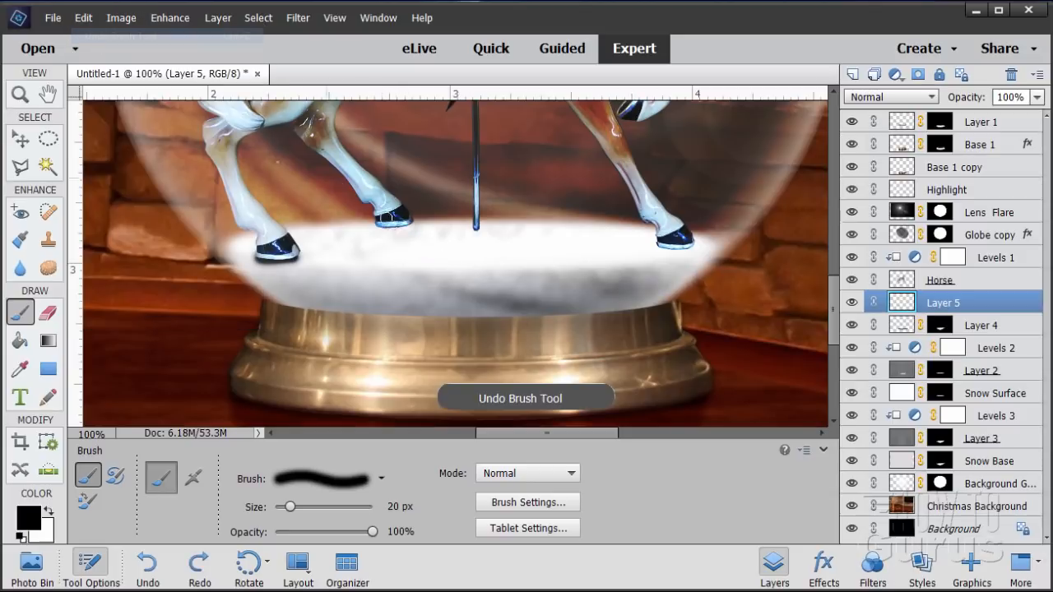
drag(386, 225, 414, 227)
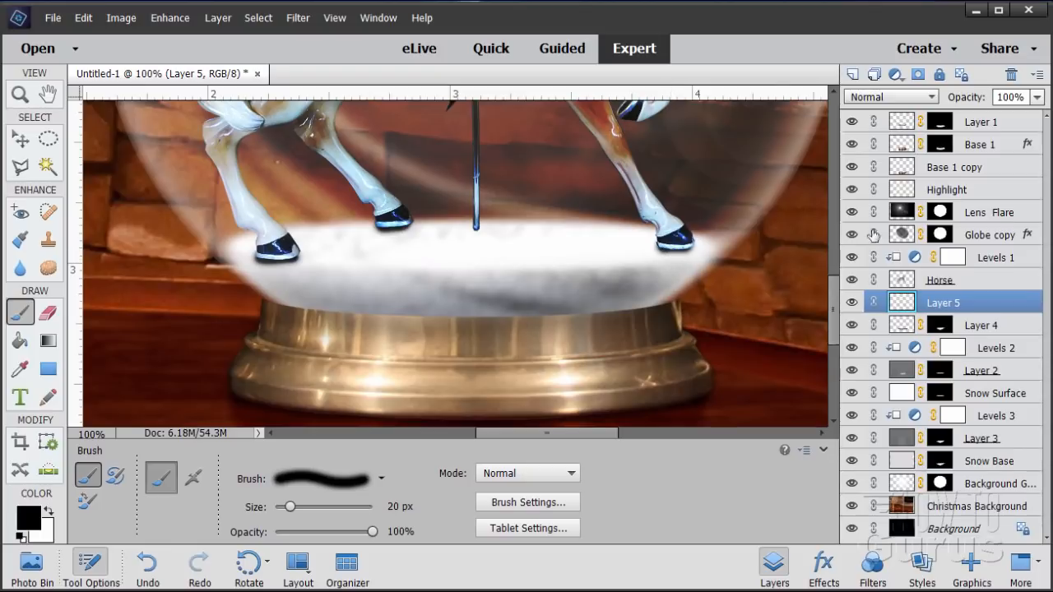
Step: Reduce the opacity of the hoof shadows on Layer 5 to 50% and view the whole image
click(1023, 96)
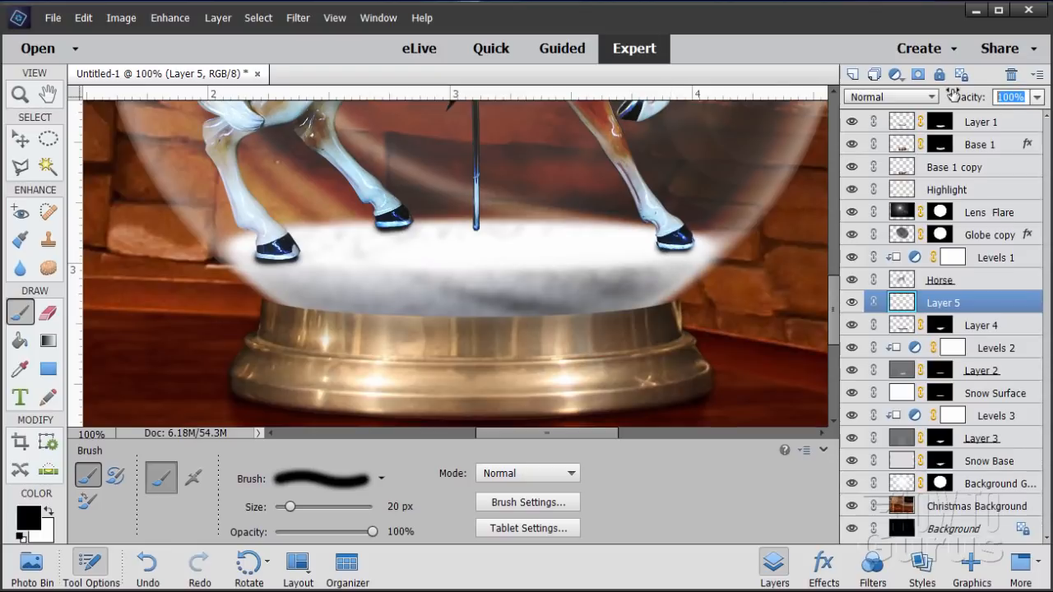
text(50)
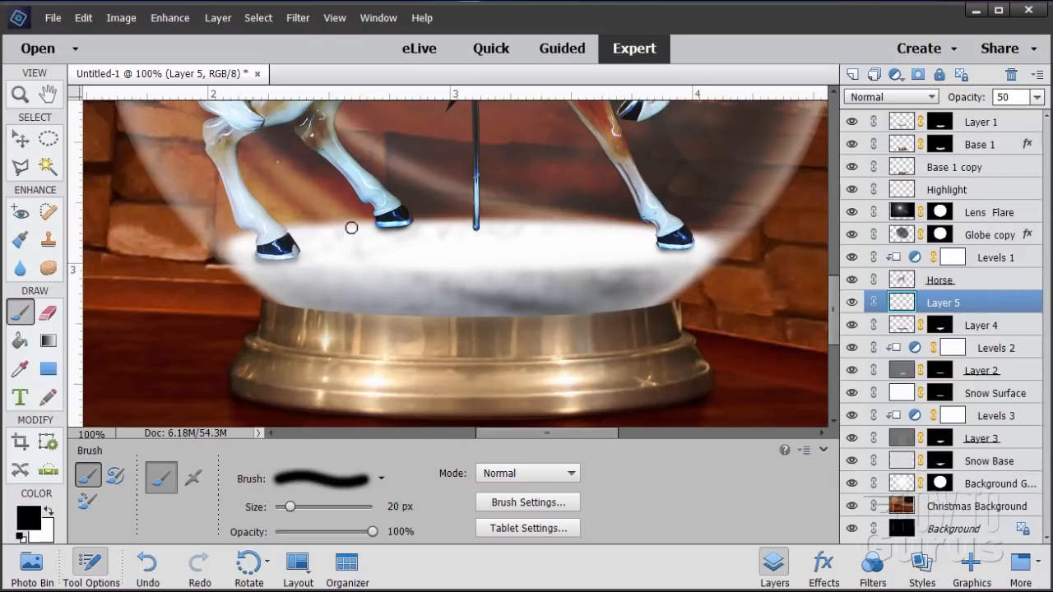
click(20, 95)
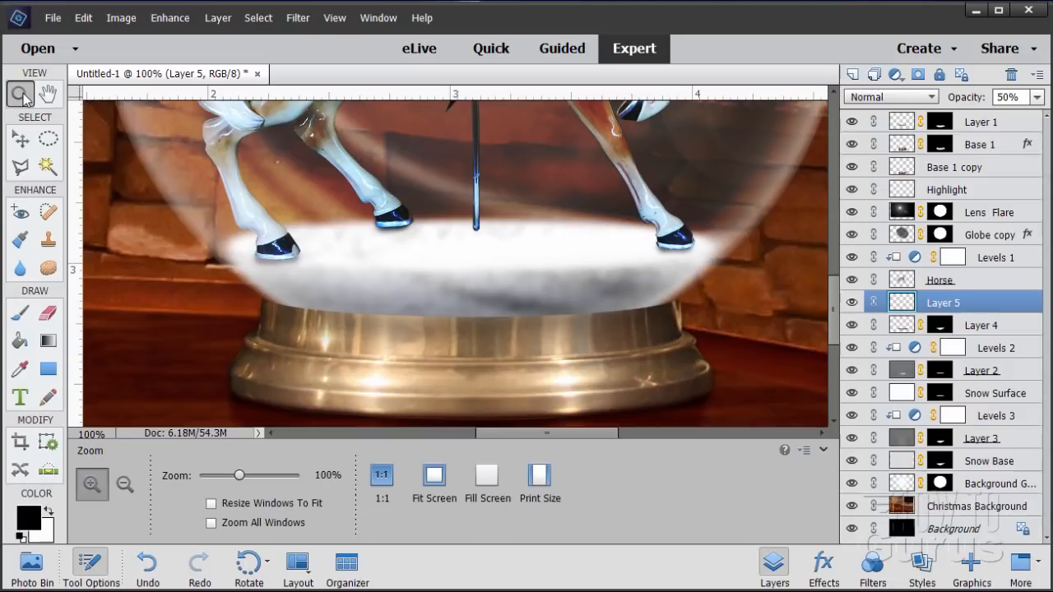
click(435, 477)
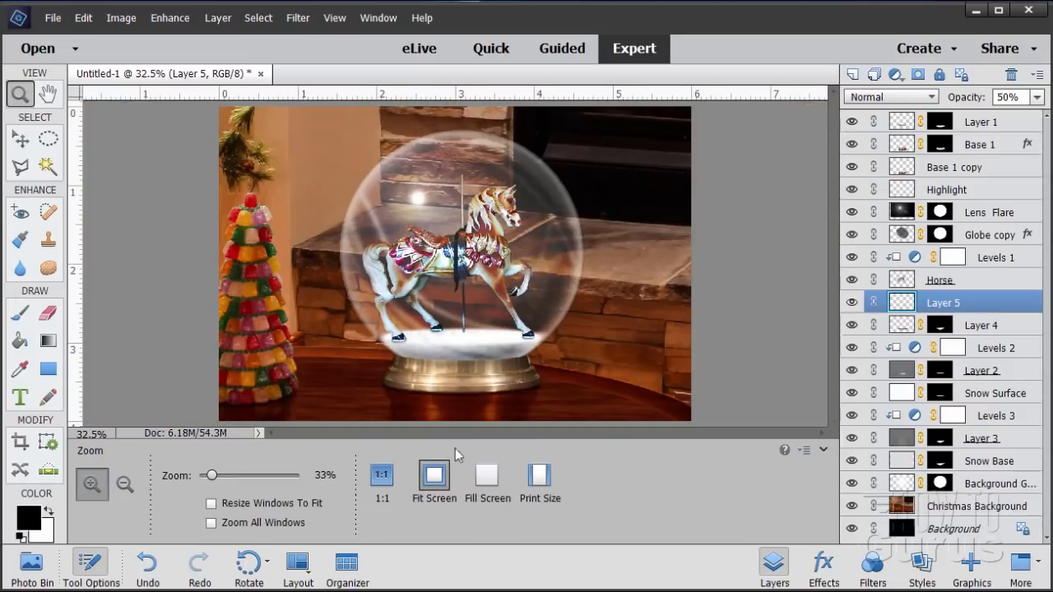
click(23, 142)
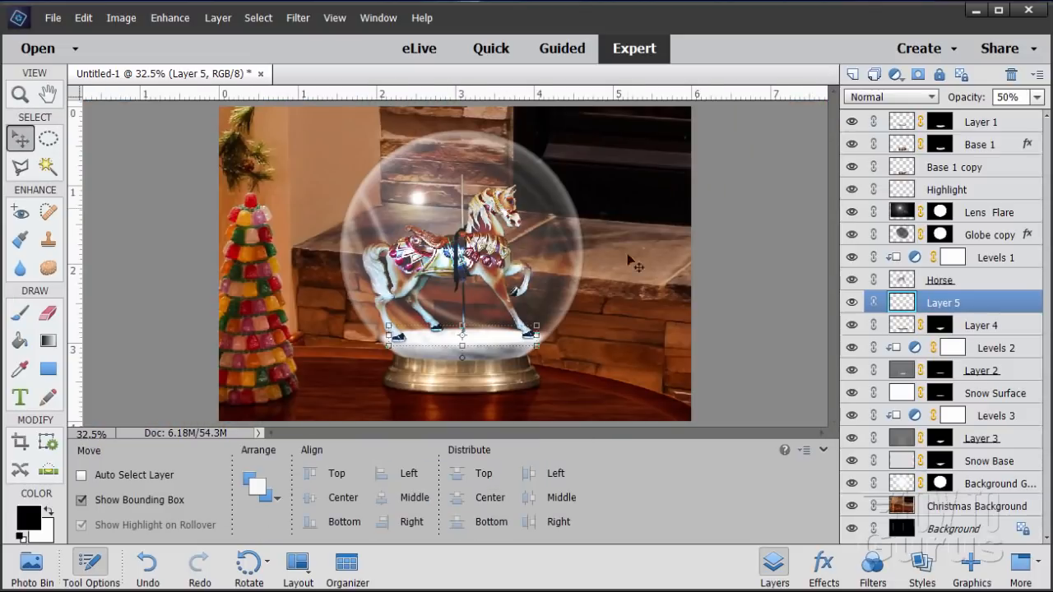
Step: Add a new empty layer above Layer 4 and rename Layer 5 as Hoof Shadow
click(979, 327)
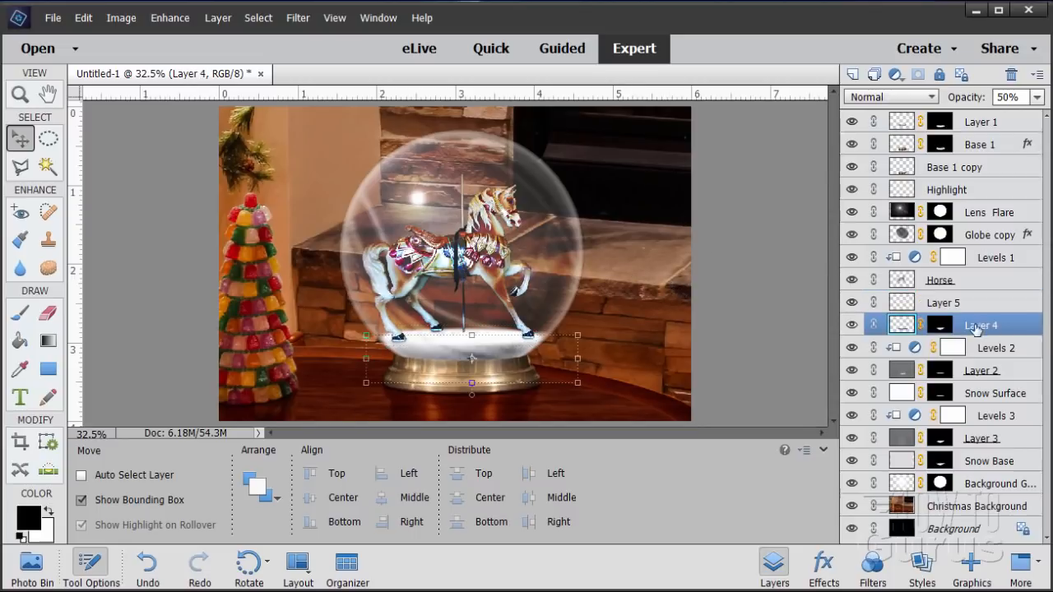
click(853, 74)
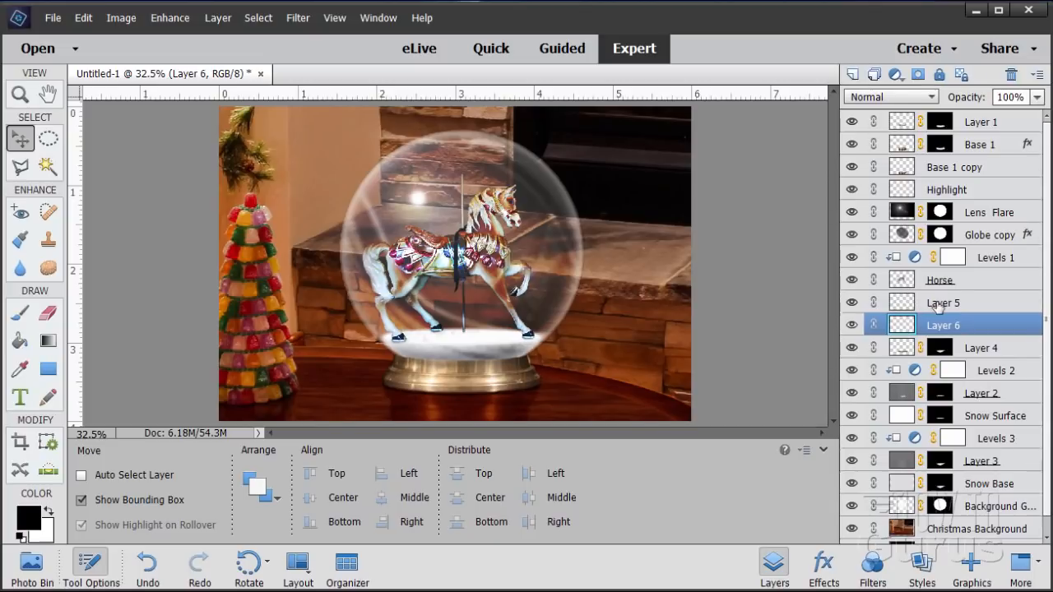
double_click(939, 304)
text(Hoo)
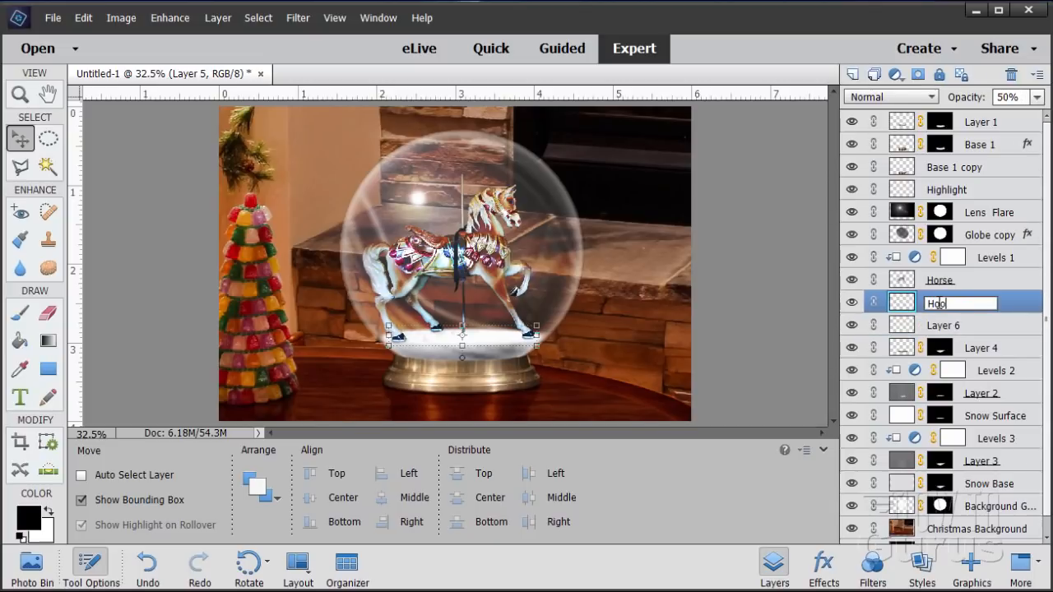
text(f Shadow)
key(Return)
Step: Rename the empty layer below Hoof Shadow as sparkles
click(948, 327)
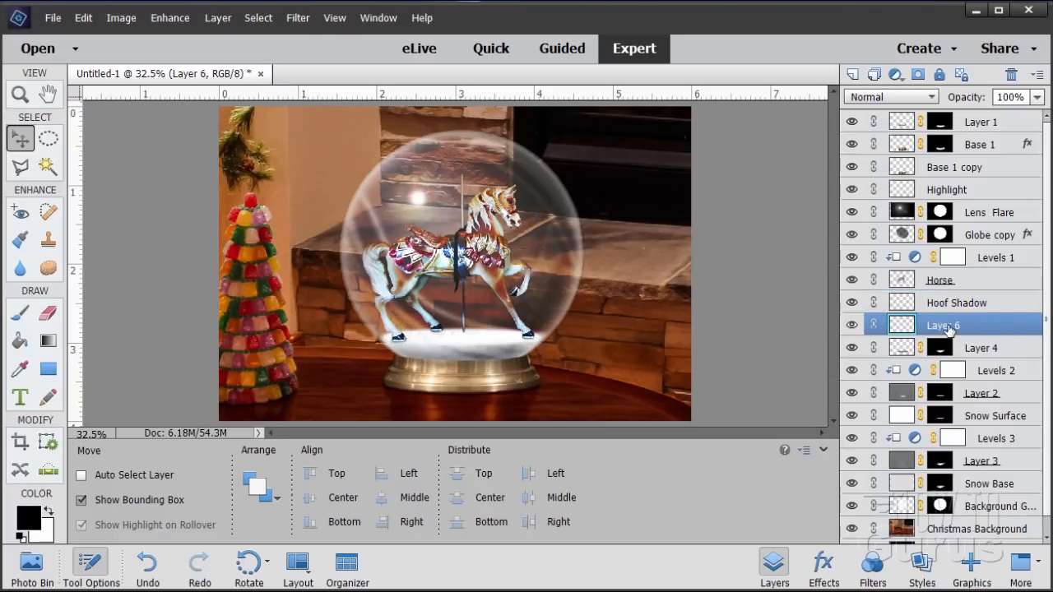
double_click(949, 327)
text(sp)
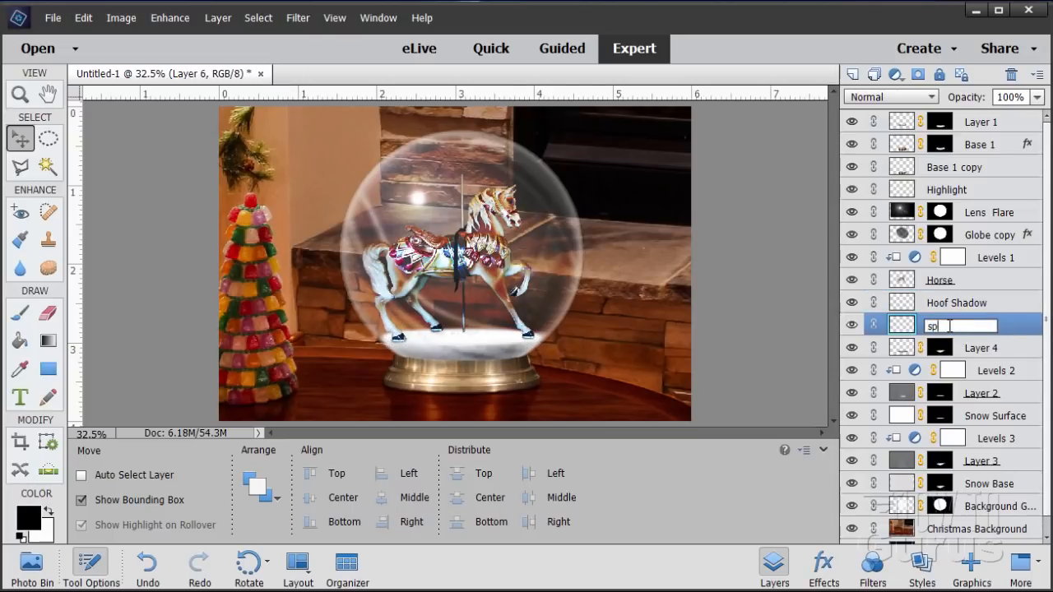
text(arkles)
key(Return)
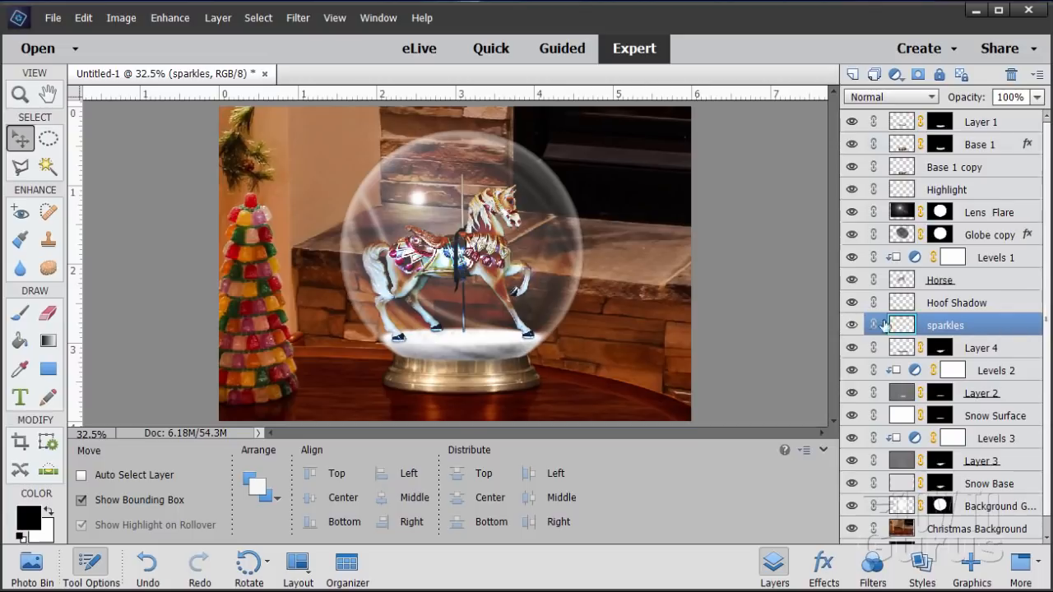
Step: Open the image NASA Stars.jpg from the Snow Globe Materials folder
click(53, 18)
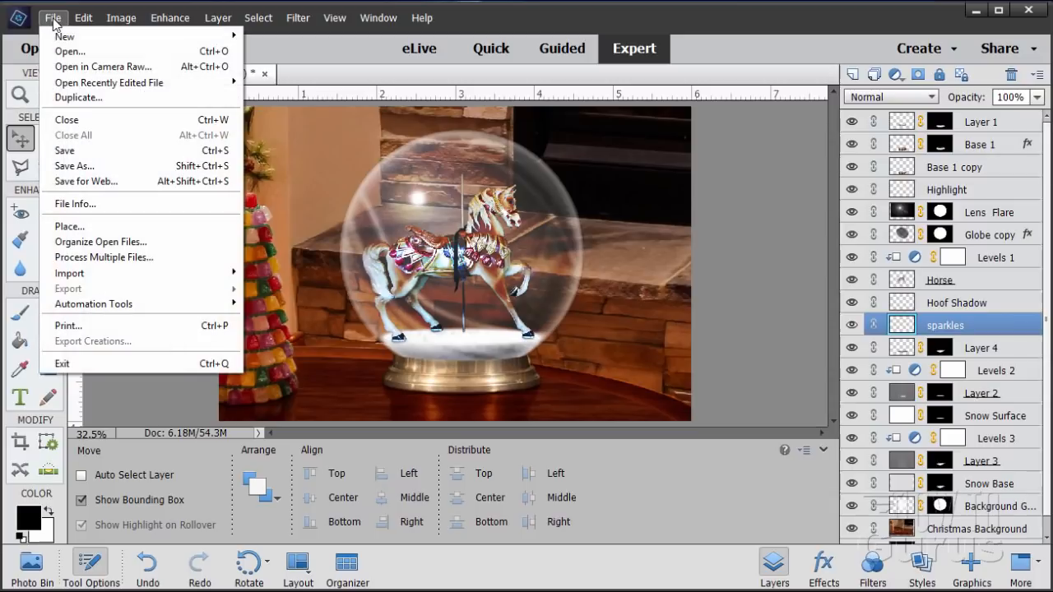
click(59, 51)
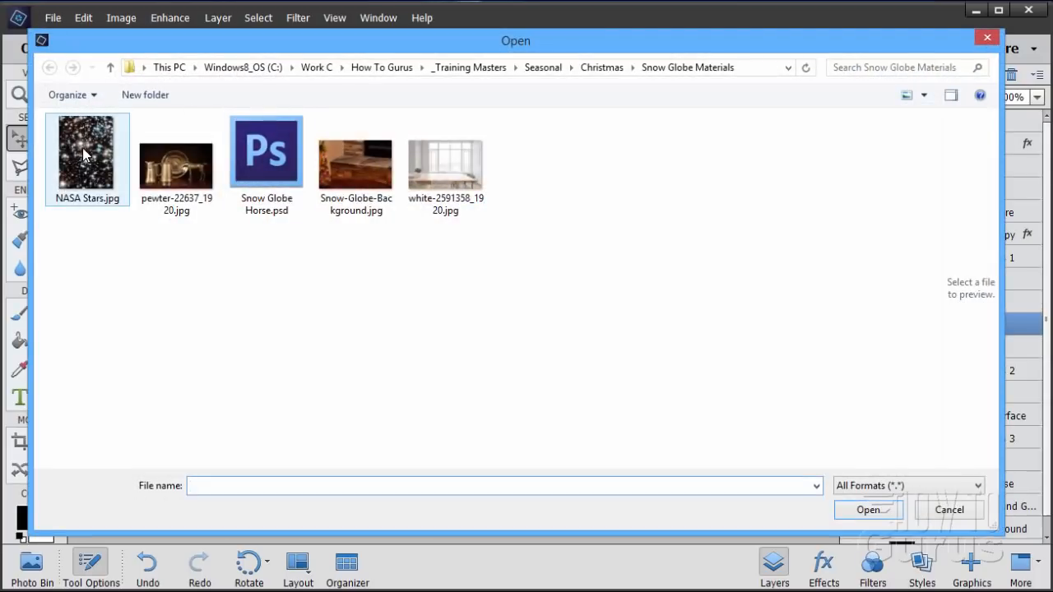
click(95, 208)
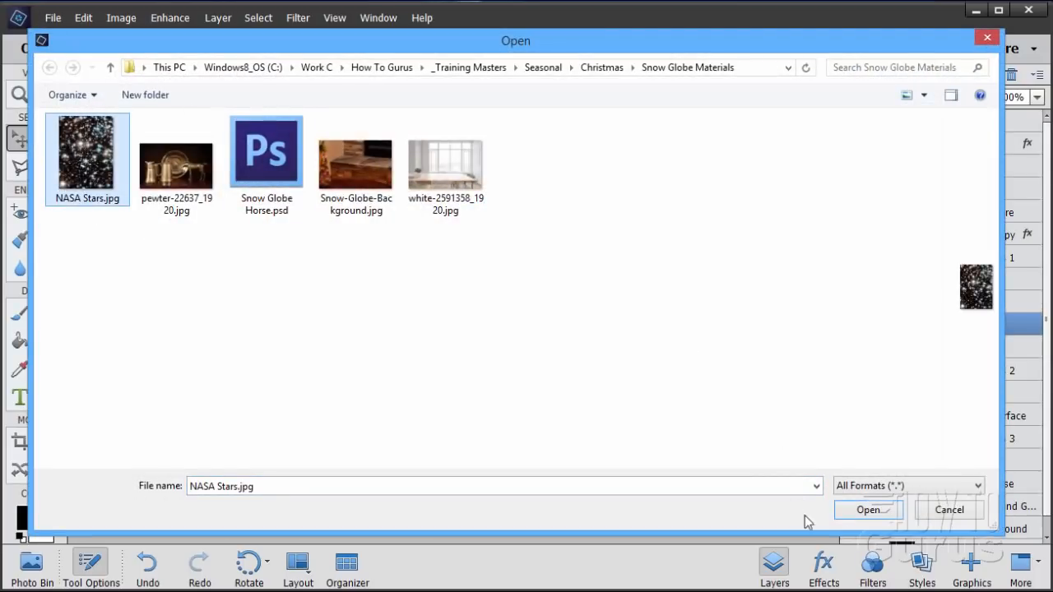
click(874, 519)
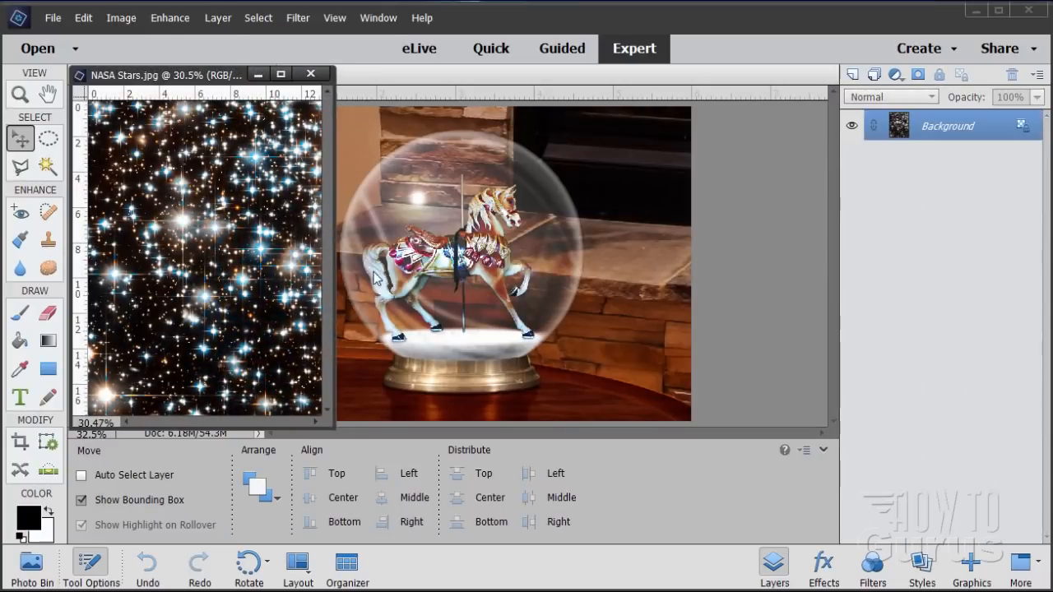
Step: Copy the star image into the snow globe document, close its source file, and centre the stars over the globe
drag(219, 86, 861, 274)
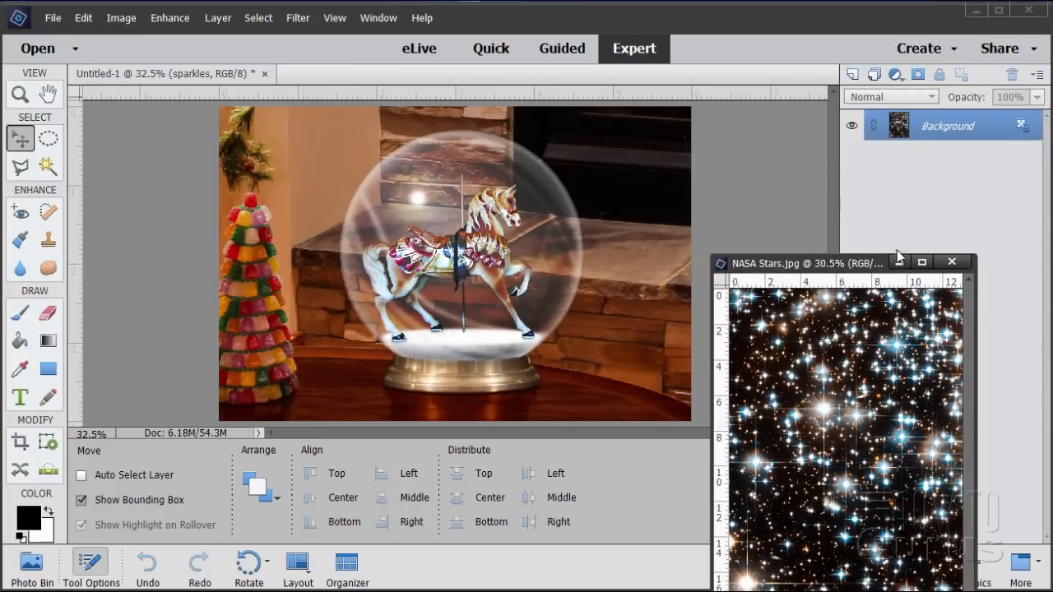
drag(895, 125, 448, 242)
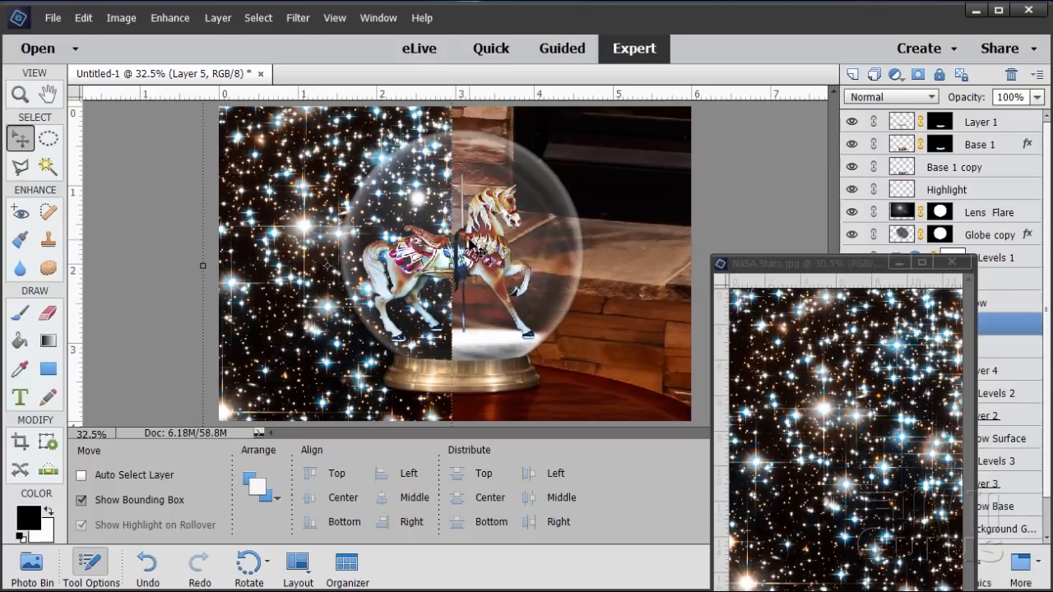
click(954, 262)
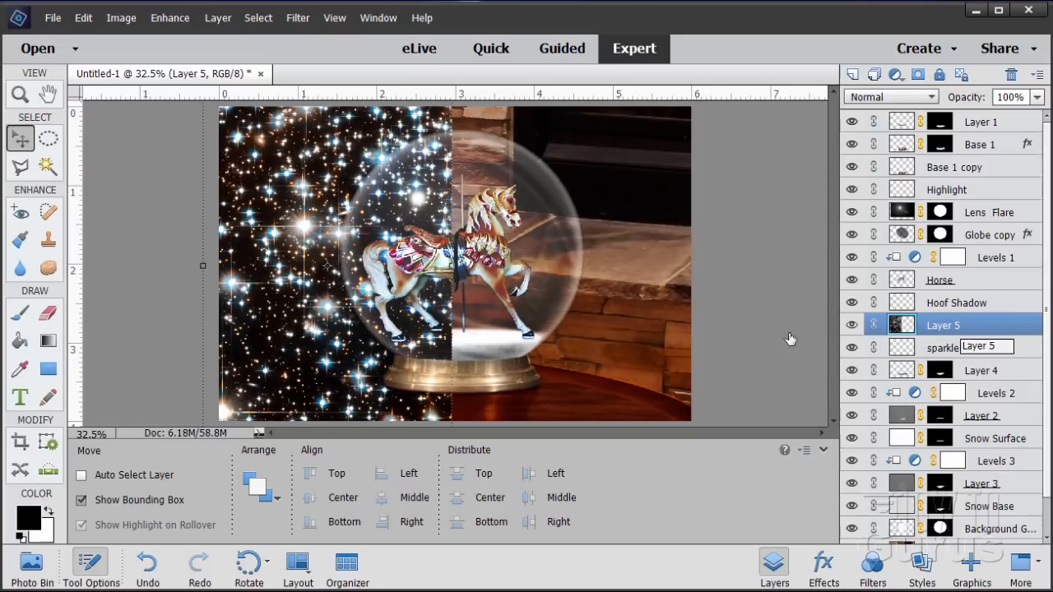
drag(288, 289, 406, 288)
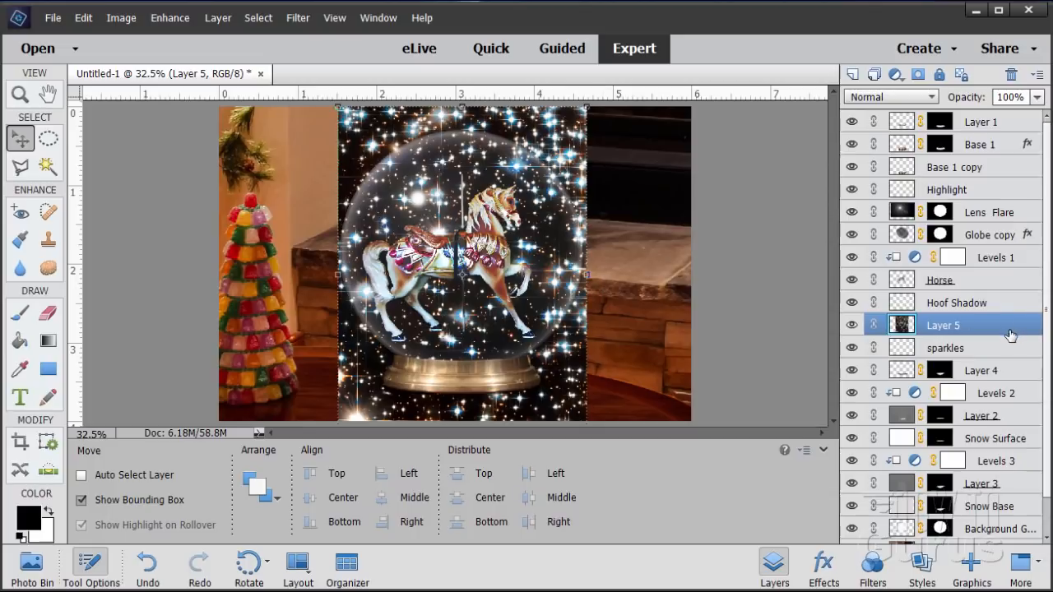
Step: Copy the Globe copy layer's mask onto the star layer and set its blend mode to Lighter Color
key(ctrl+z)
key(alt)
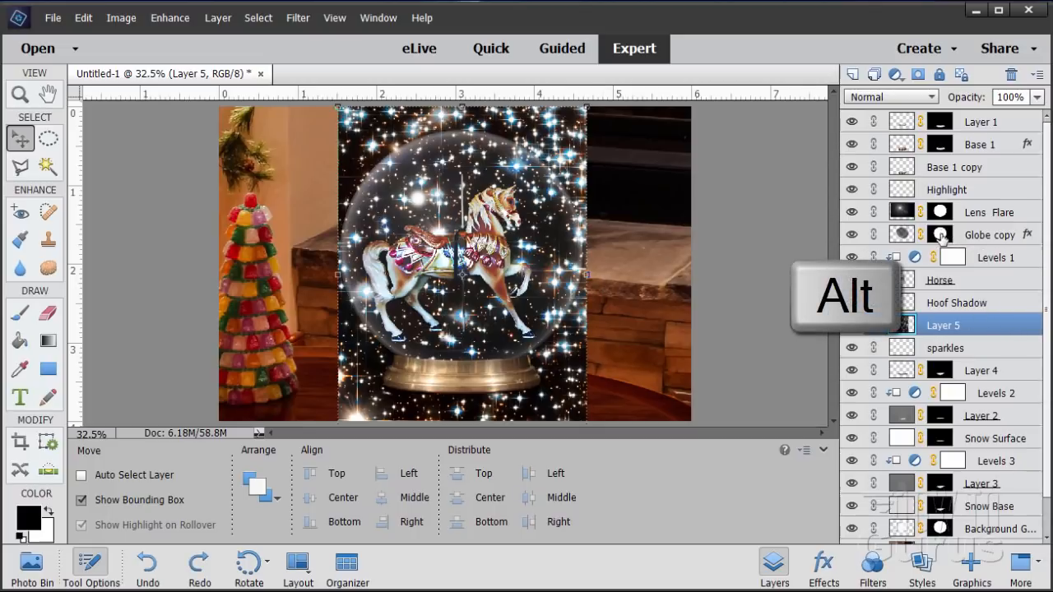
drag(940, 234, 952, 331)
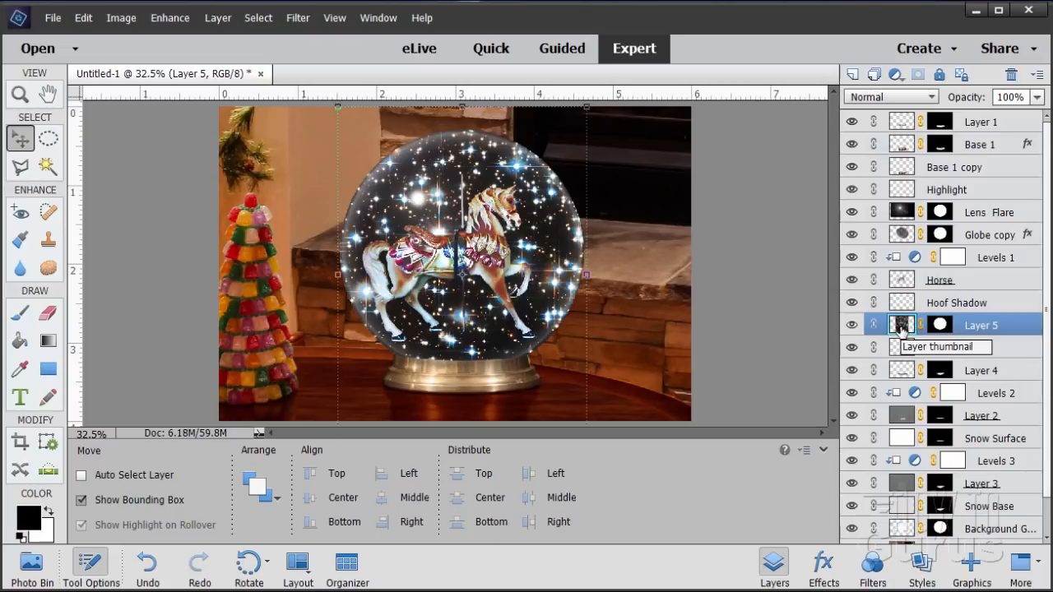
click(878, 97)
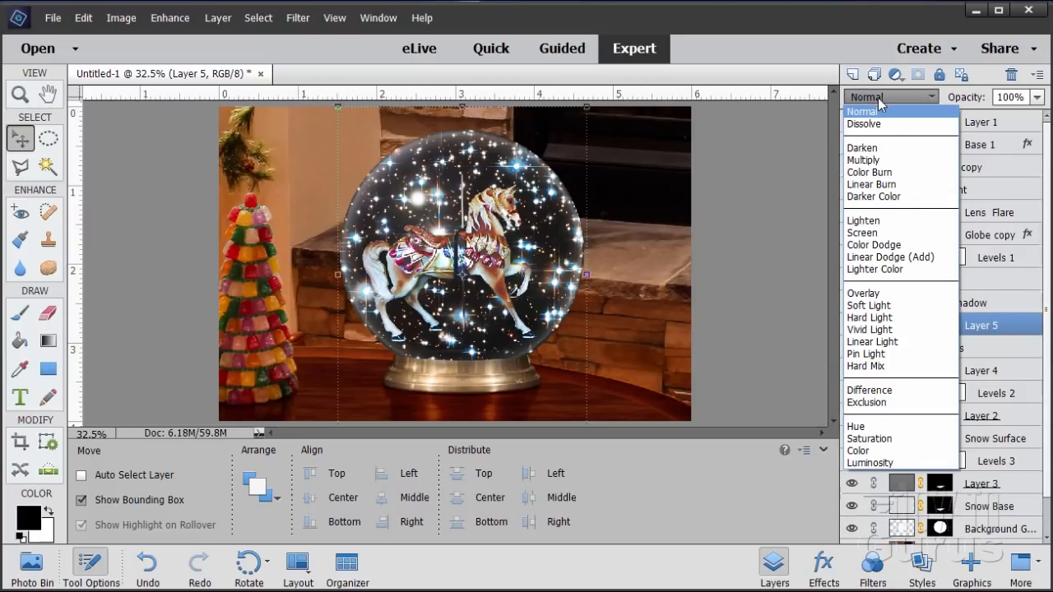
click(895, 270)
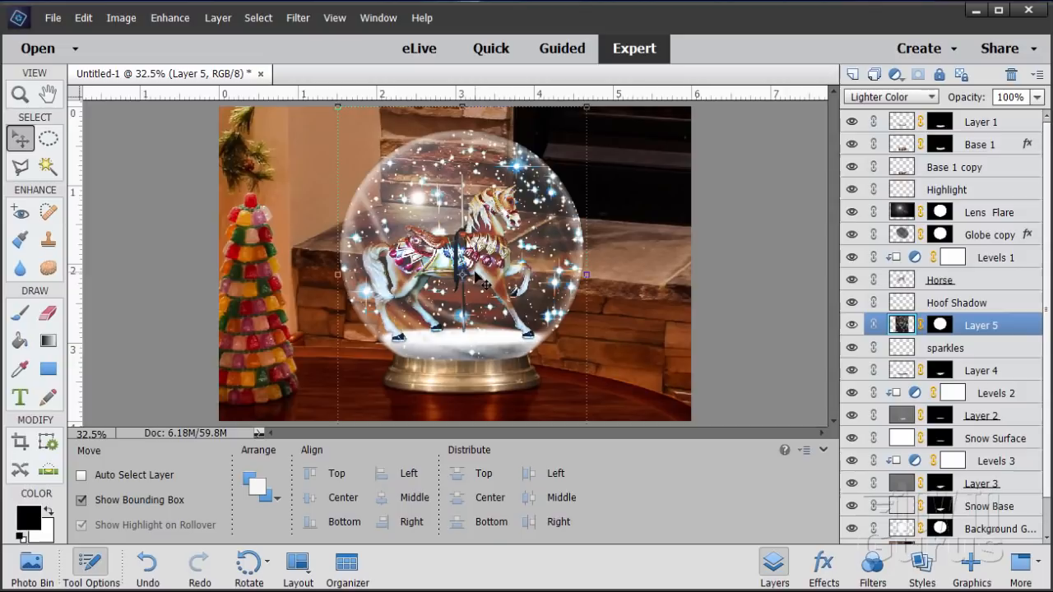
Step: Mask out the stars over the horse on Layer 5's mask with a 100 px black brush, and set the layer's opacity to 80%
click(939, 326)
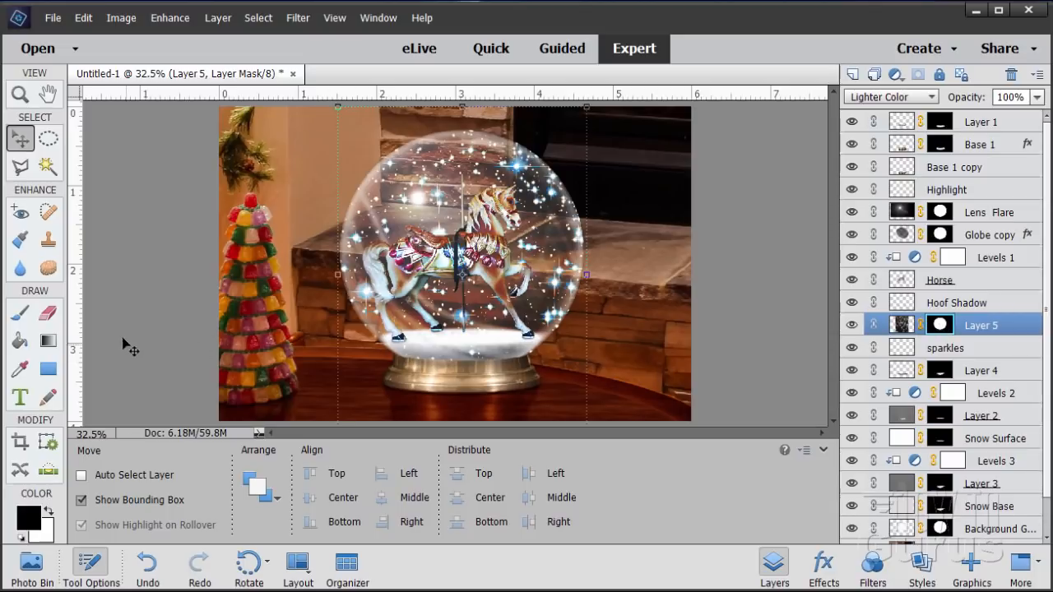
click(21, 314)
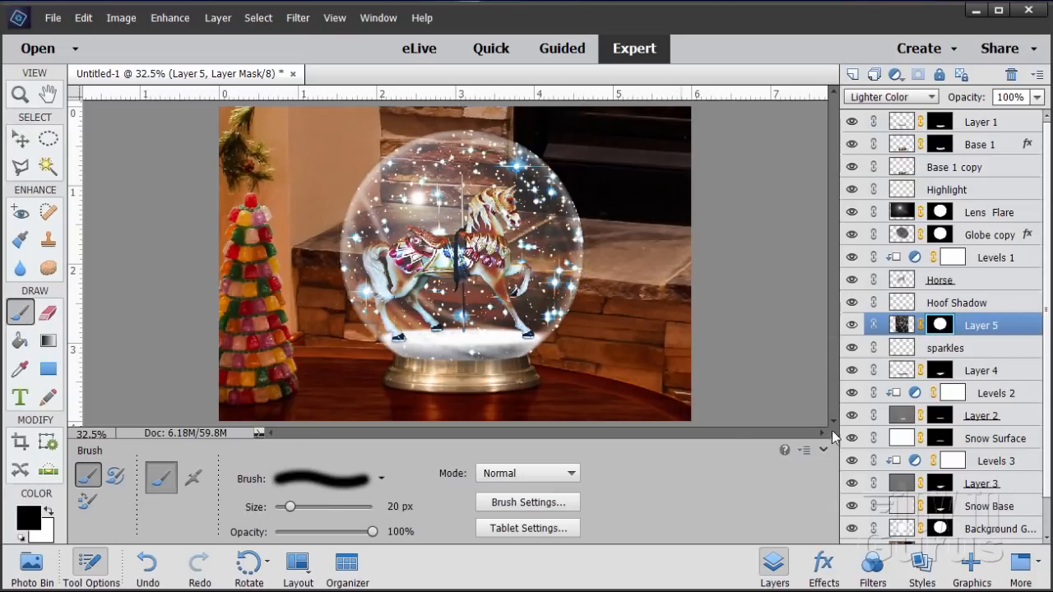
double_click(401, 507)
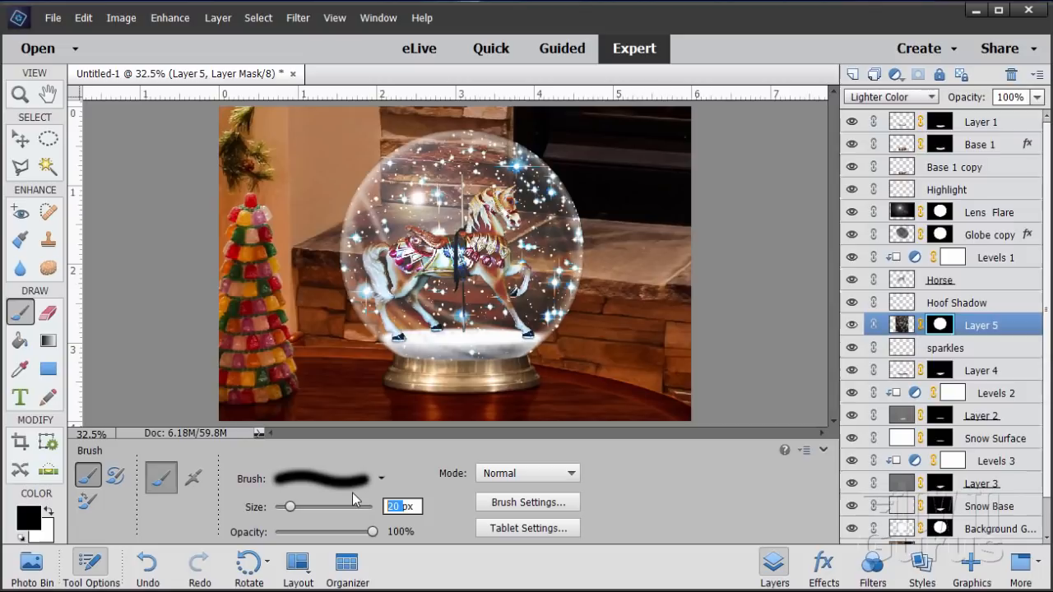
text(100)
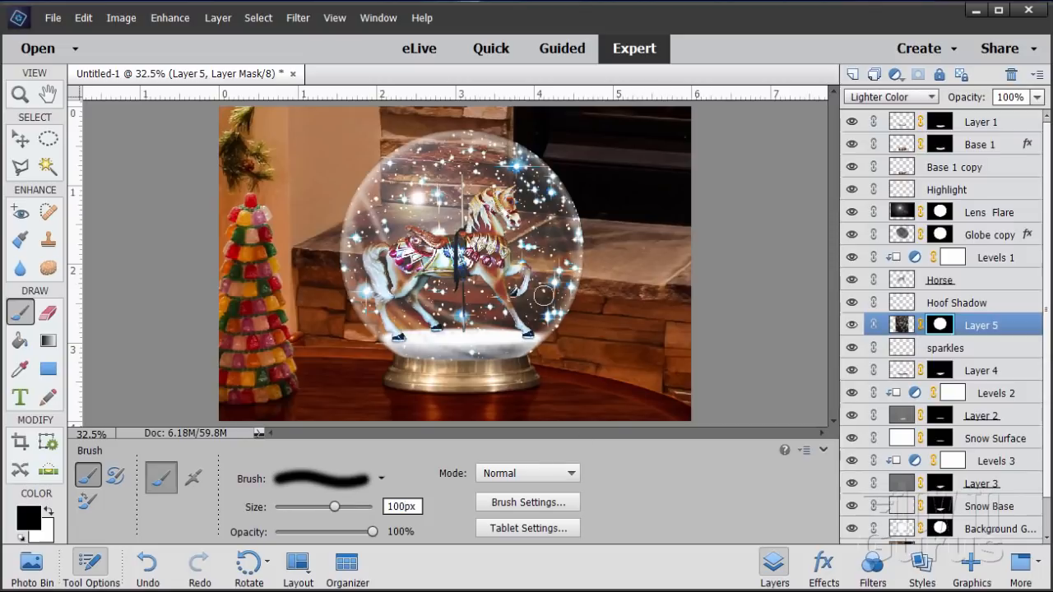
key(Return)
mouse_move(519, 269)
mouse_down()
mouse_move(508, 278)
mouse_move(497, 210)
mouse_up()
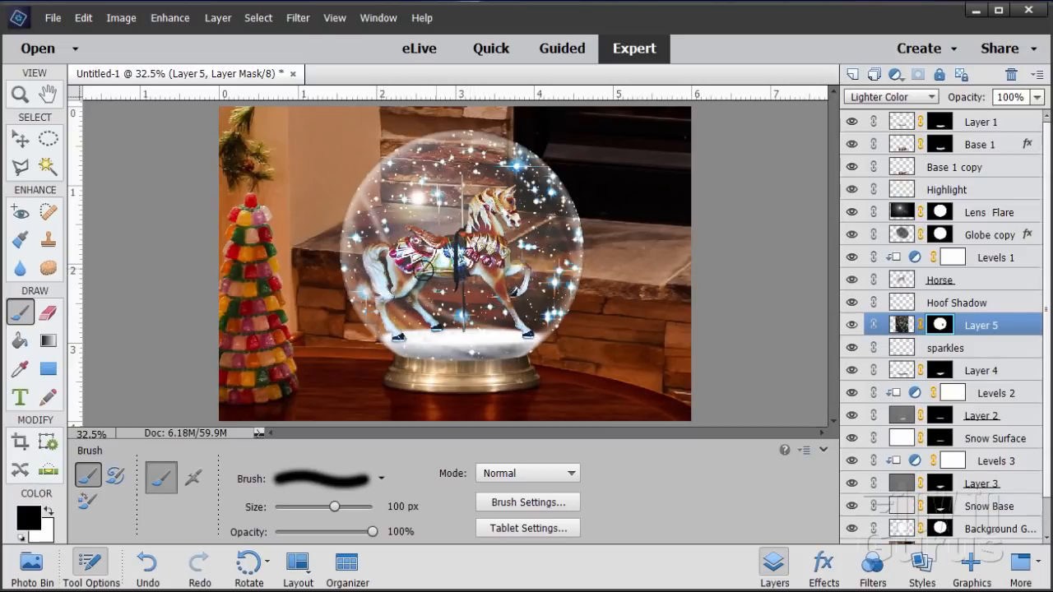
drag(510, 301, 453, 247)
click(20, 140)
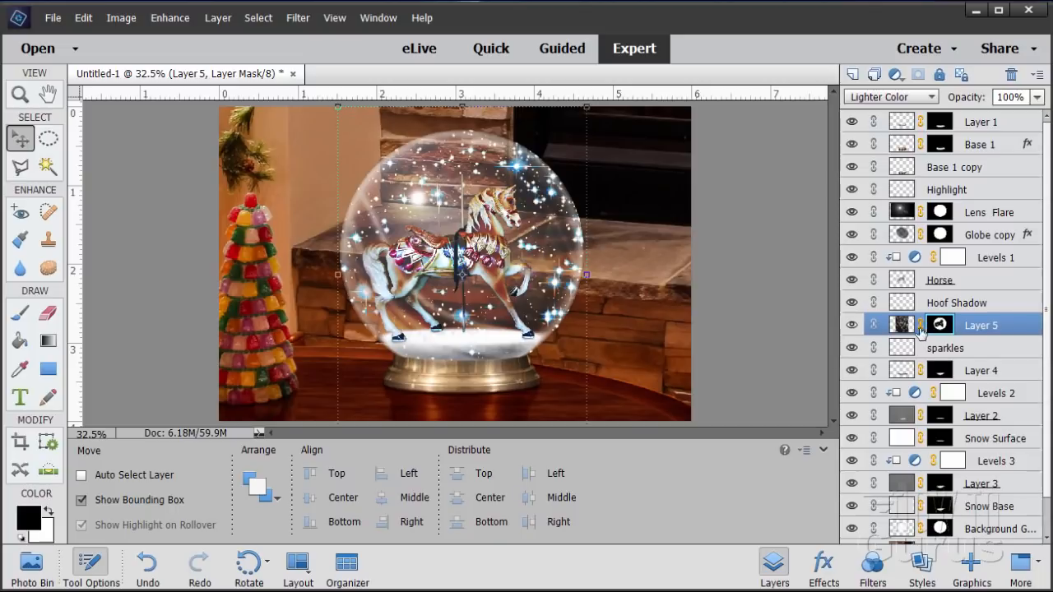
click(1020, 96)
text(80)
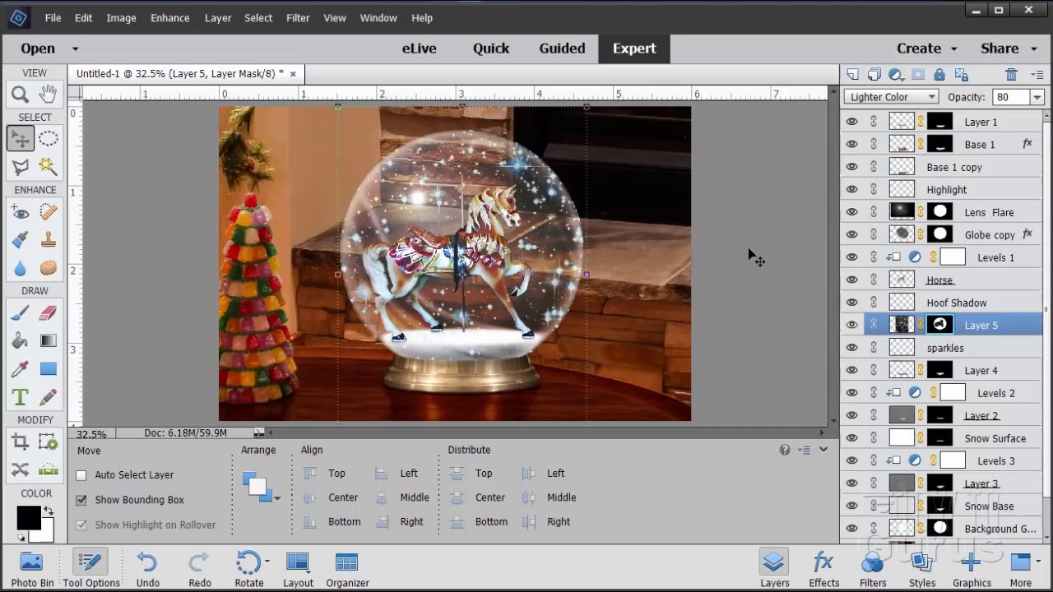
Step: Add a Levels adjustment layer above Globe copy, clipped to that layer
click(902, 237)
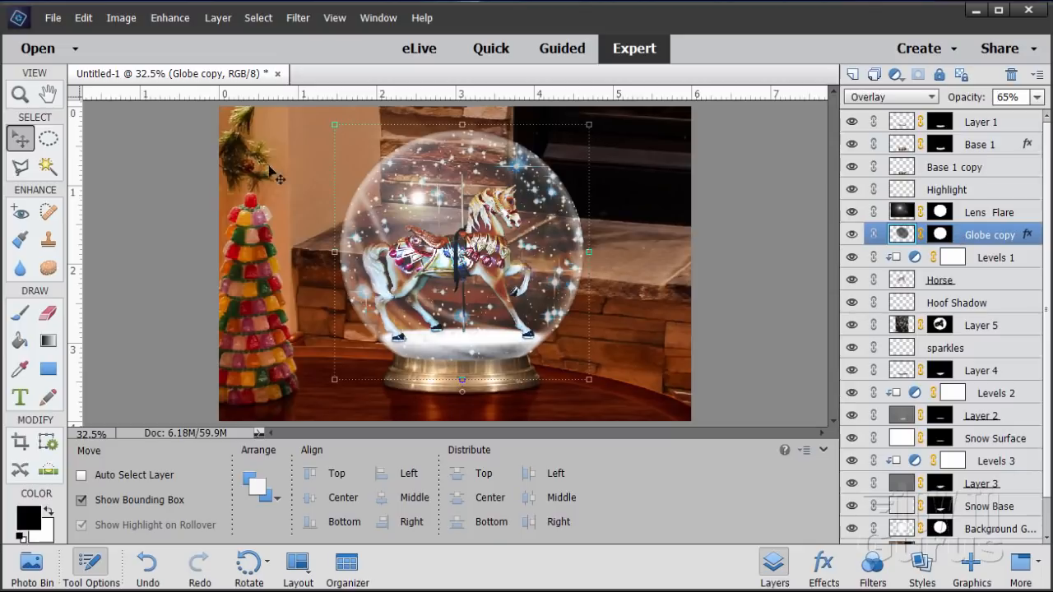
click(215, 20)
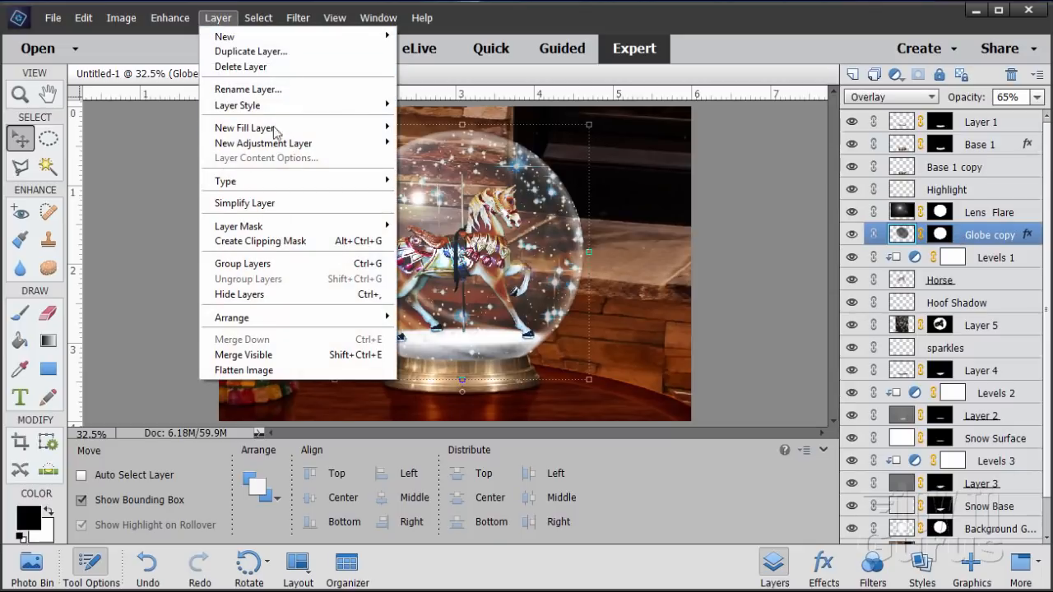
mouse_move(284, 145)
click(432, 145)
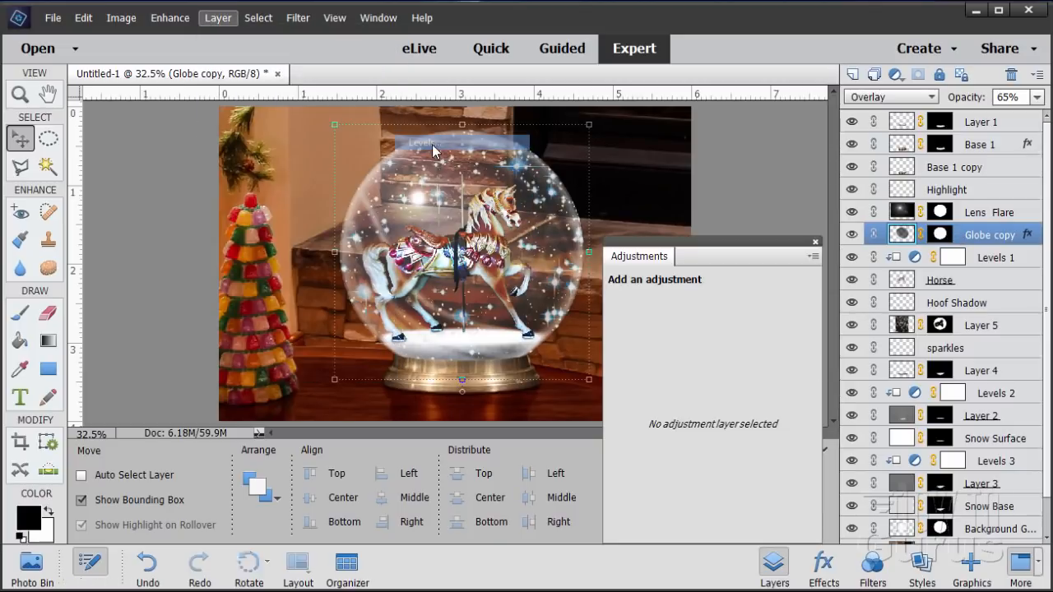
click(722, 448)
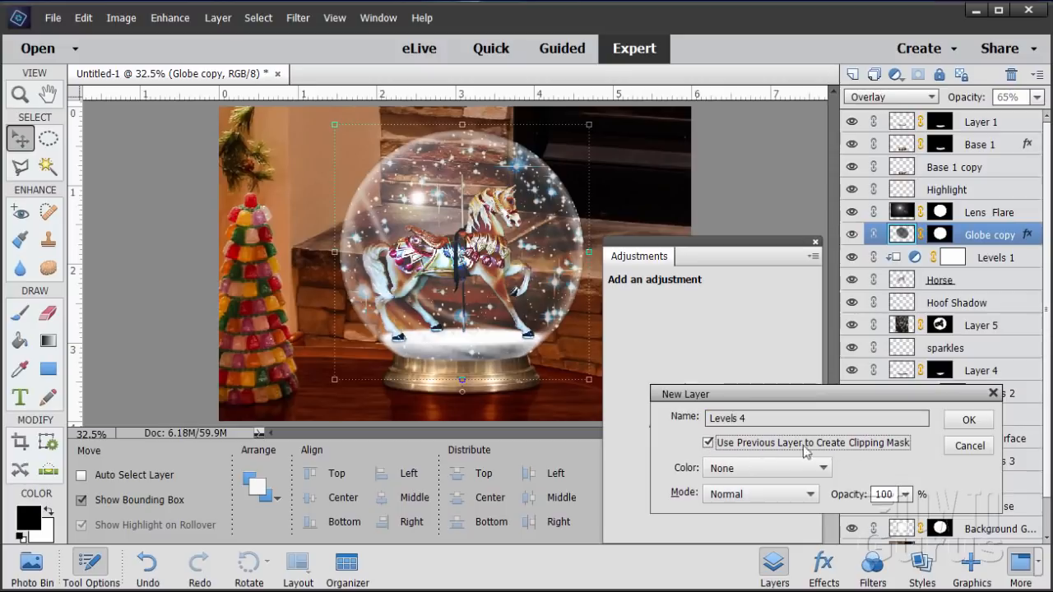
click(967, 419)
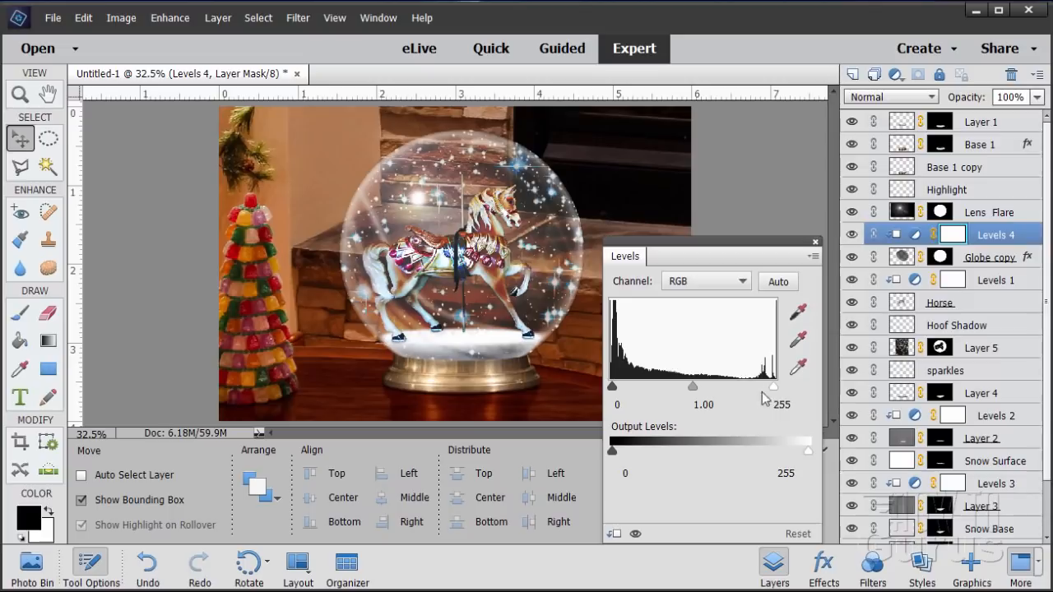
Step: Brighten the globe by setting the white input level of its new Levels adjustment to 162
drag(775, 387, 717, 395)
drag(718, 401, 714, 402)
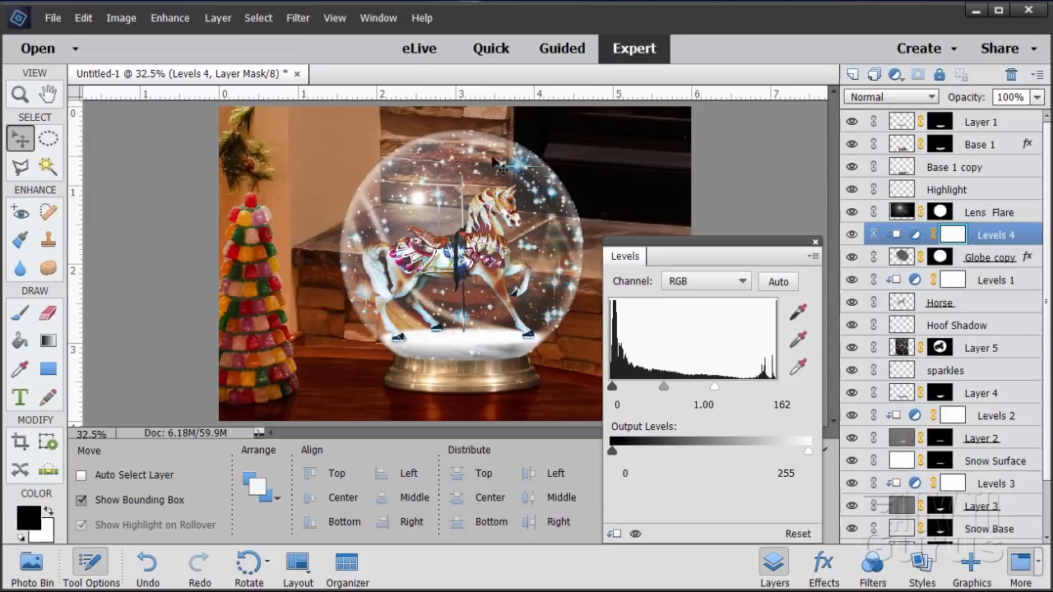
mouse_move(714, 387)
mouse_down()
mouse_move(623, 385)
mouse_move(716, 387)
mouse_move(703, 388)
mouse_up()
click(781, 404)
drag(772, 404, 725, 398)
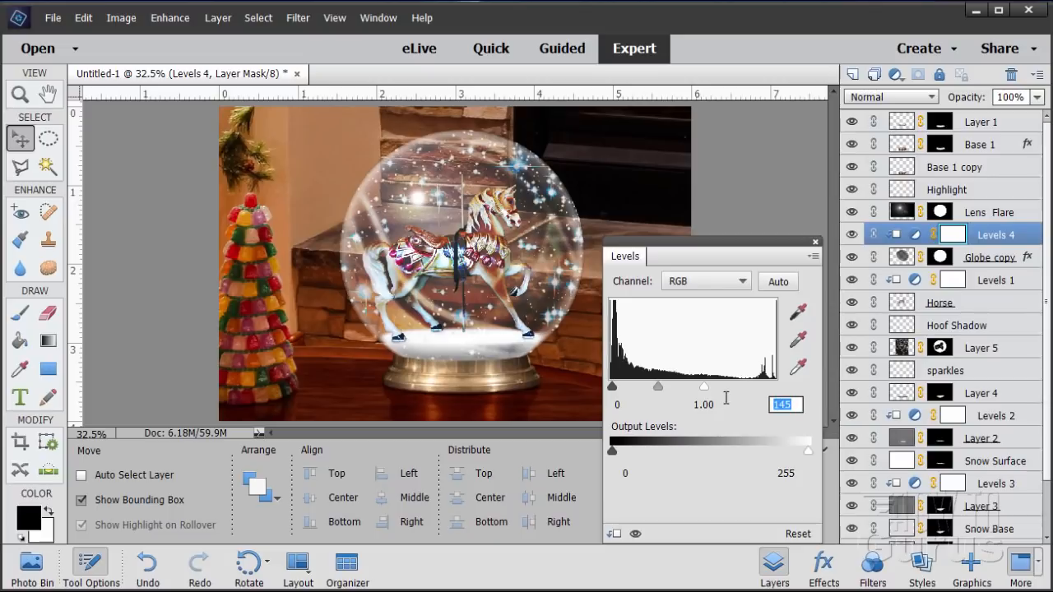
text(162)
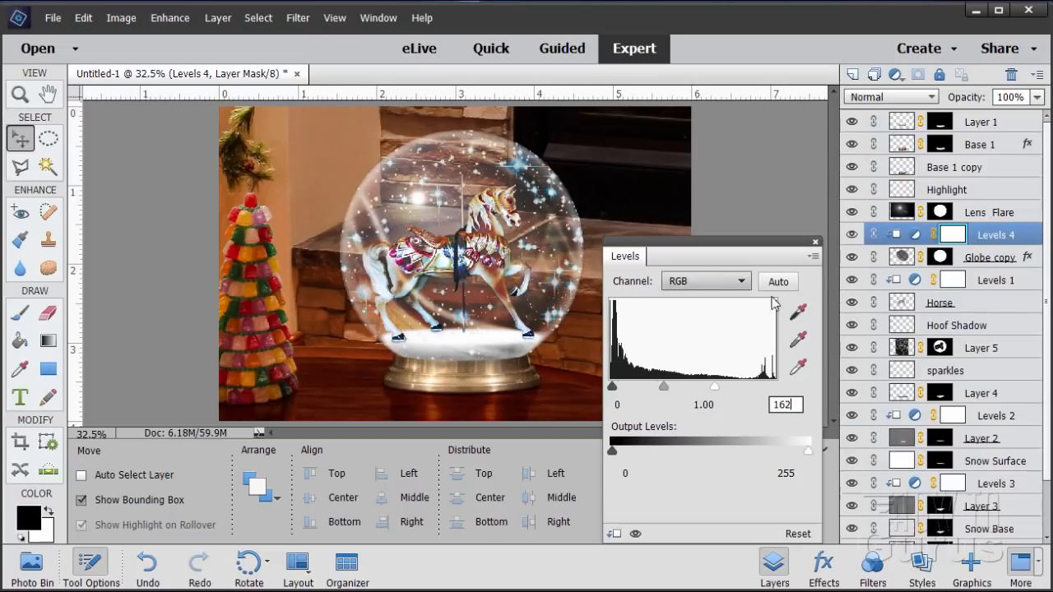
click(815, 242)
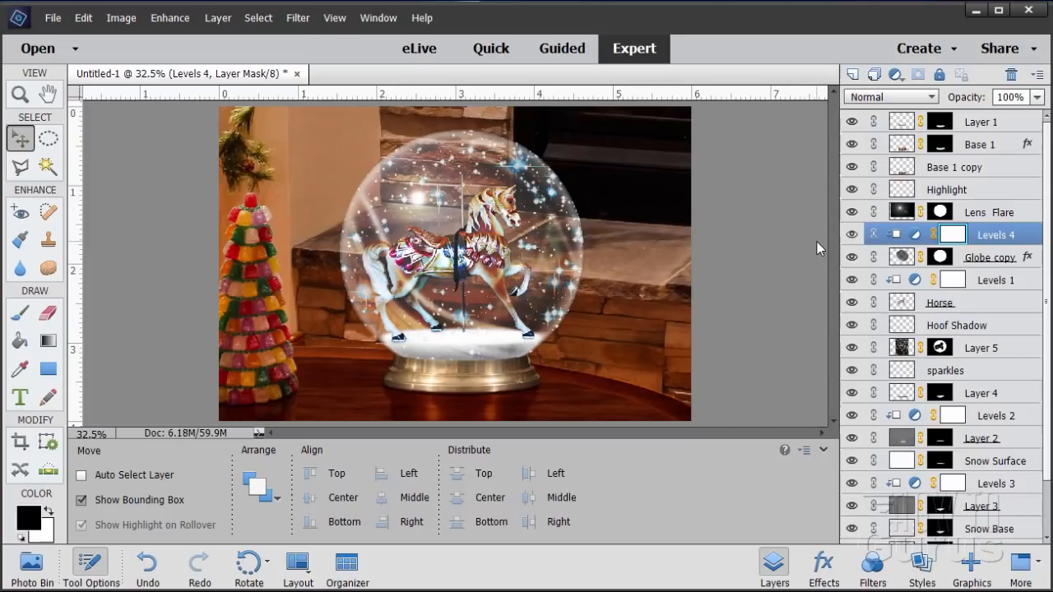
Step: Increase the horse's contrast in its Levels 1 adjustment, with black input 26 and white input 204, and fine-tune the midtones
click(917, 282)
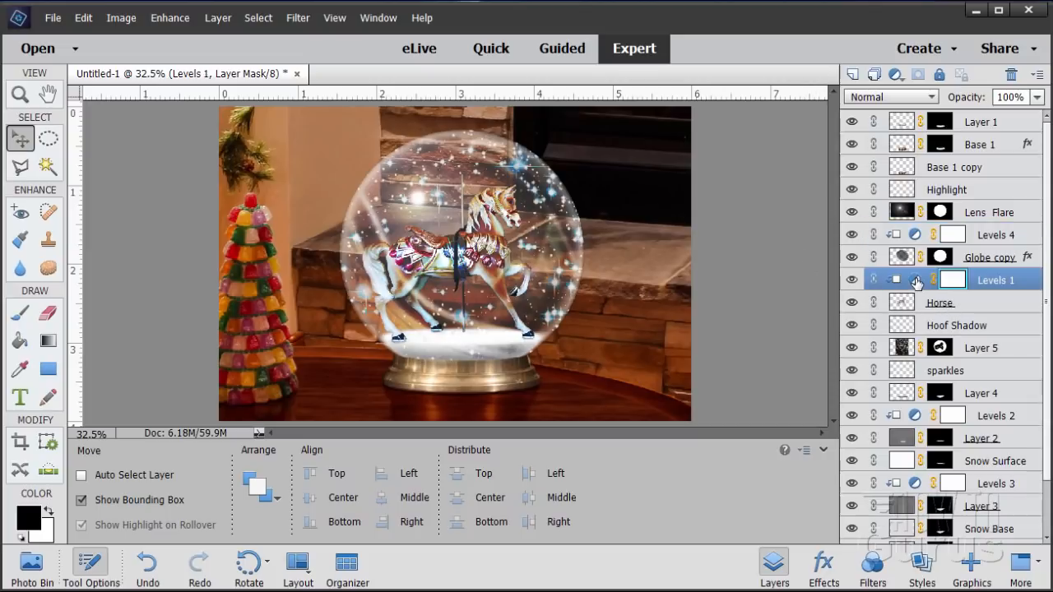
double_click(918, 283)
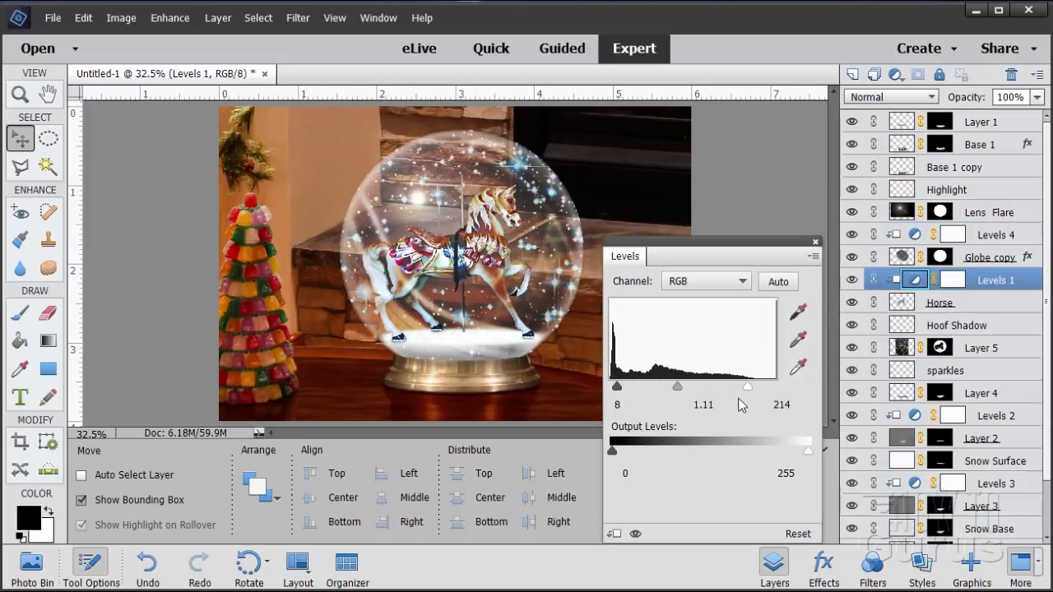
drag(747, 386, 741, 387)
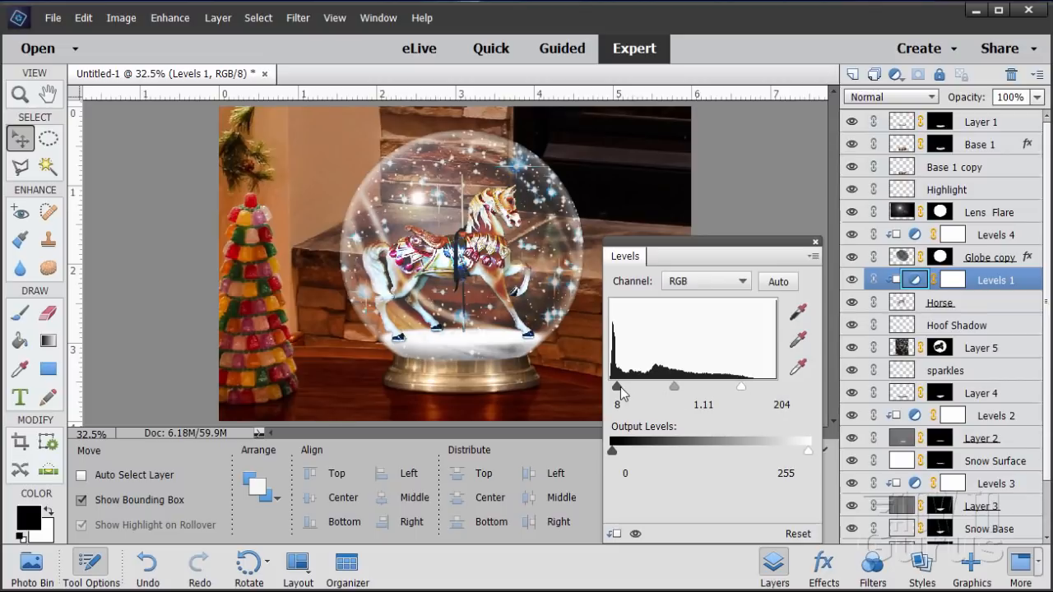
drag(621, 390, 629, 393)
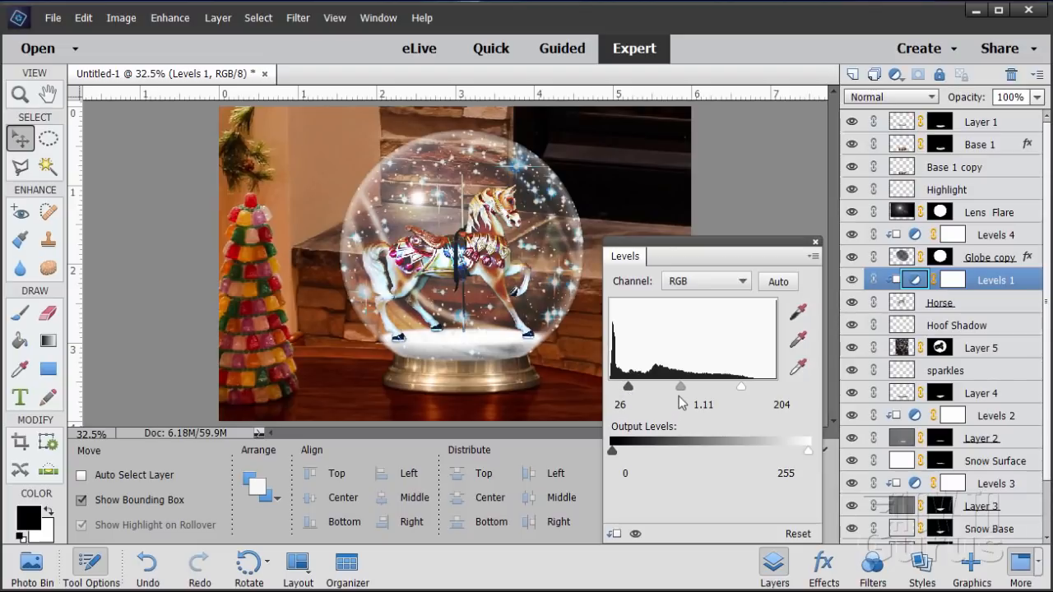
drag(678, 391, 679, 391)
click(815, 242)
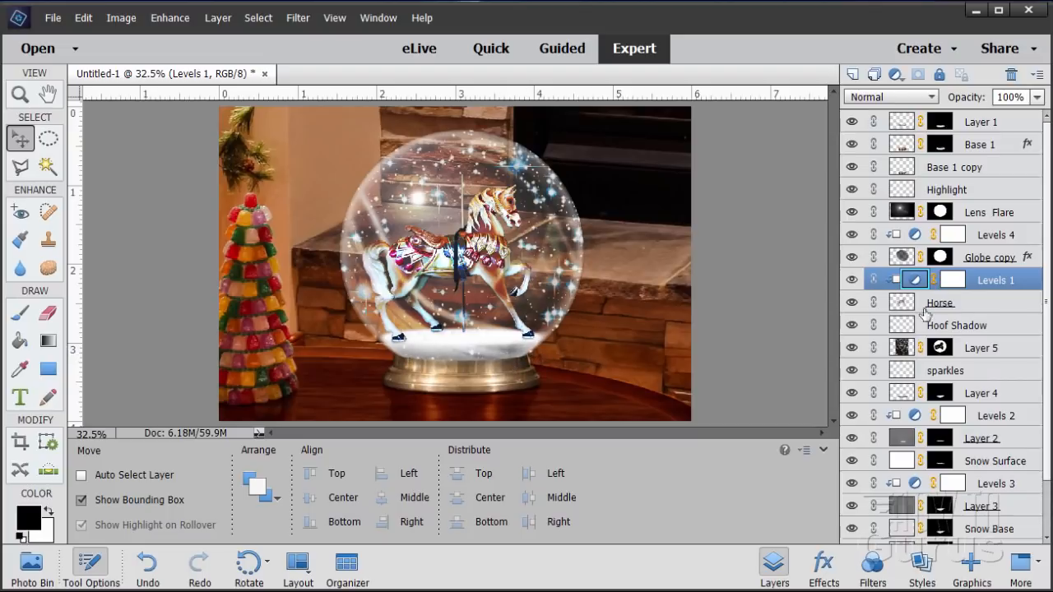
Step: Paint out more stars inside the globe on Layer 5's mask with the 100 px black brush
click(940, 351)
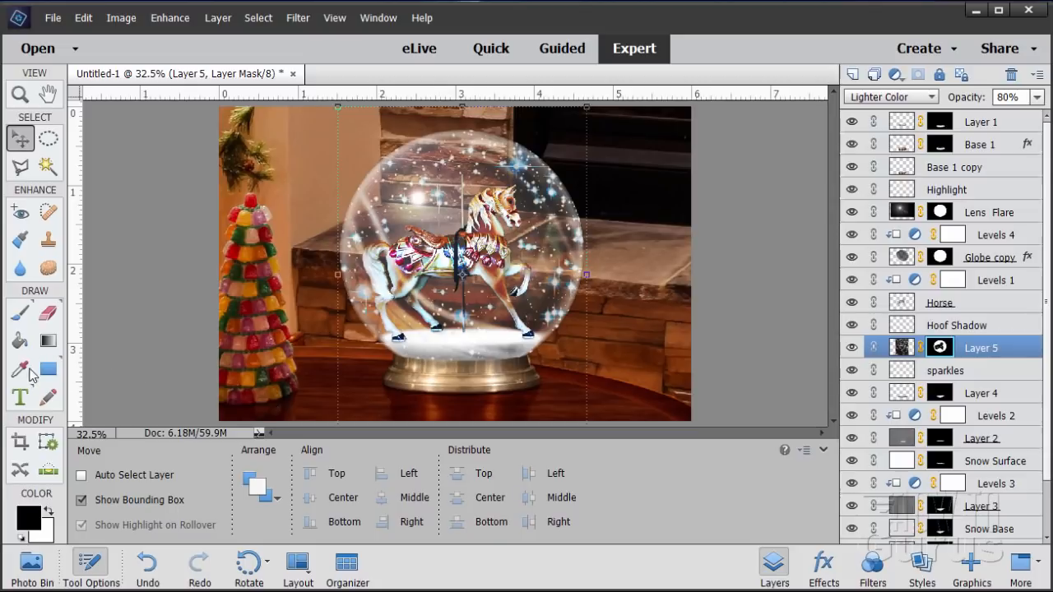
click(17, 316)
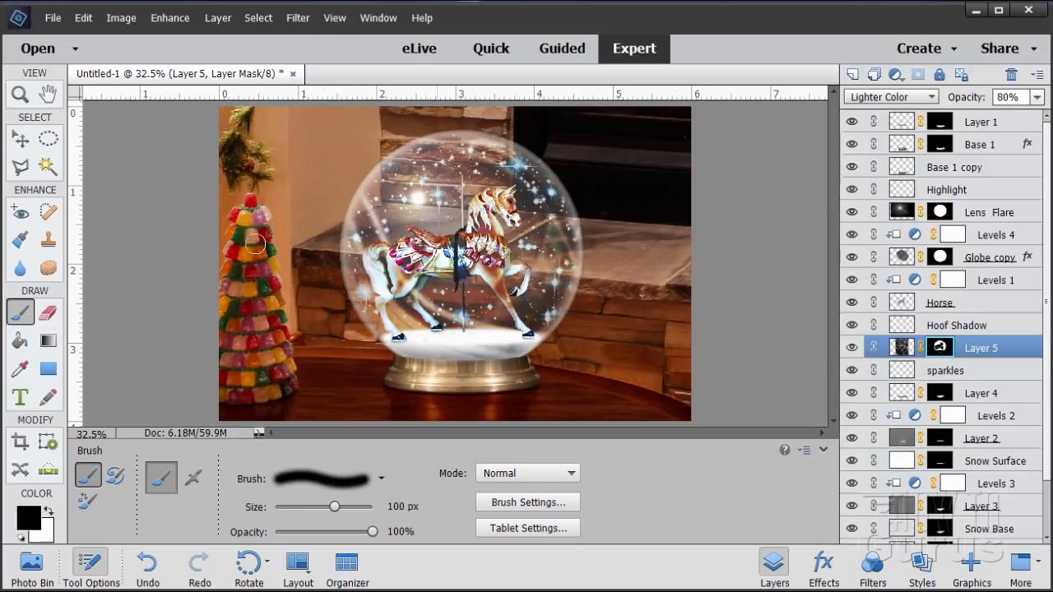
click(26, 141)
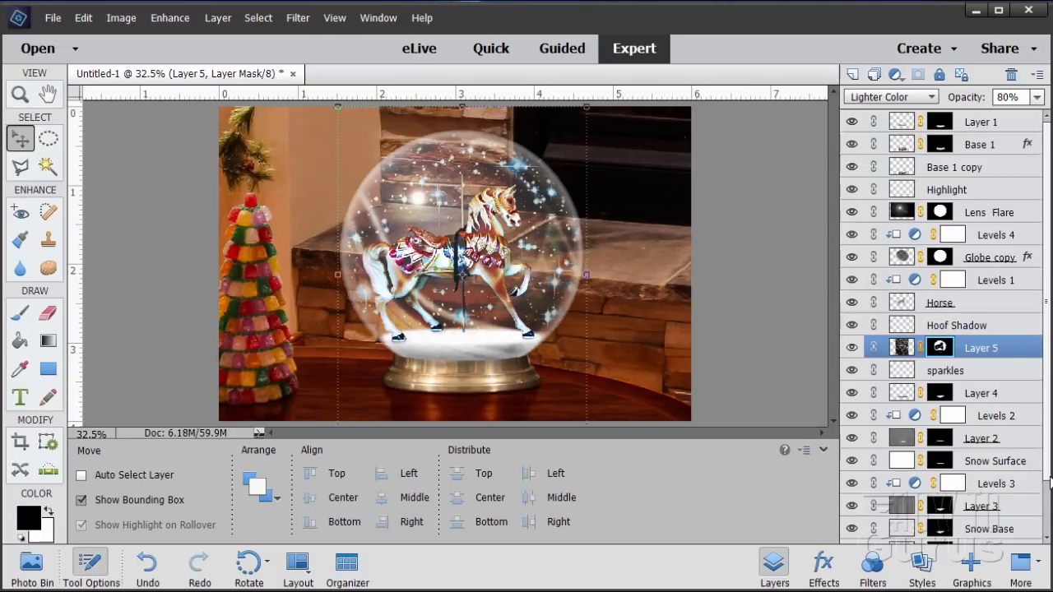
Step: Select the Background layer, float the image in its own window, and enlarge the window to examine the whole composite at 50% zoom
scroll(1045, 477, down, 3)
click(988, 538)
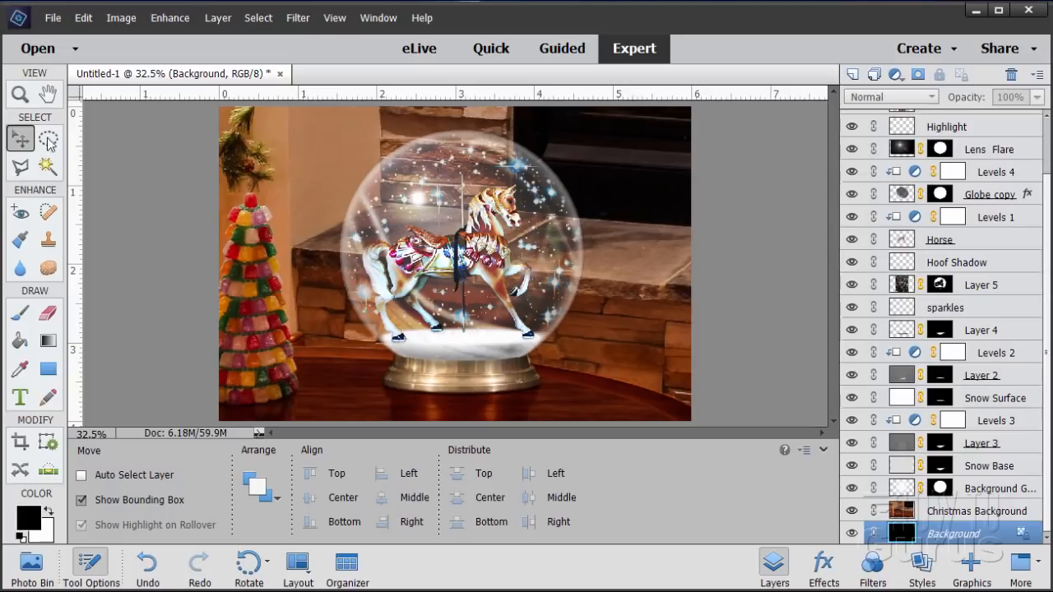
click(20, 95)
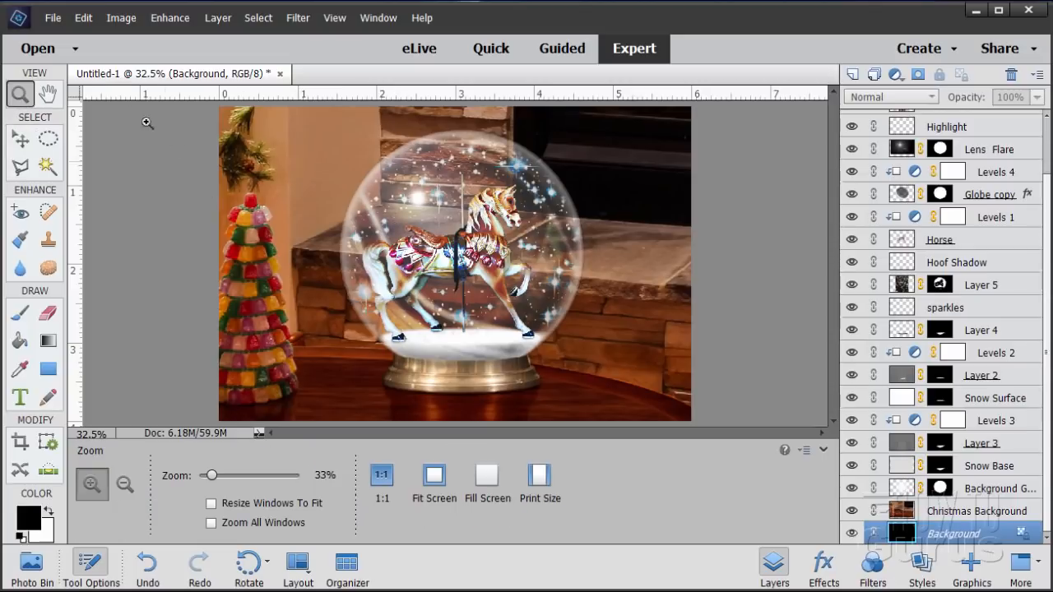
drag(136, 74, 158, 87)
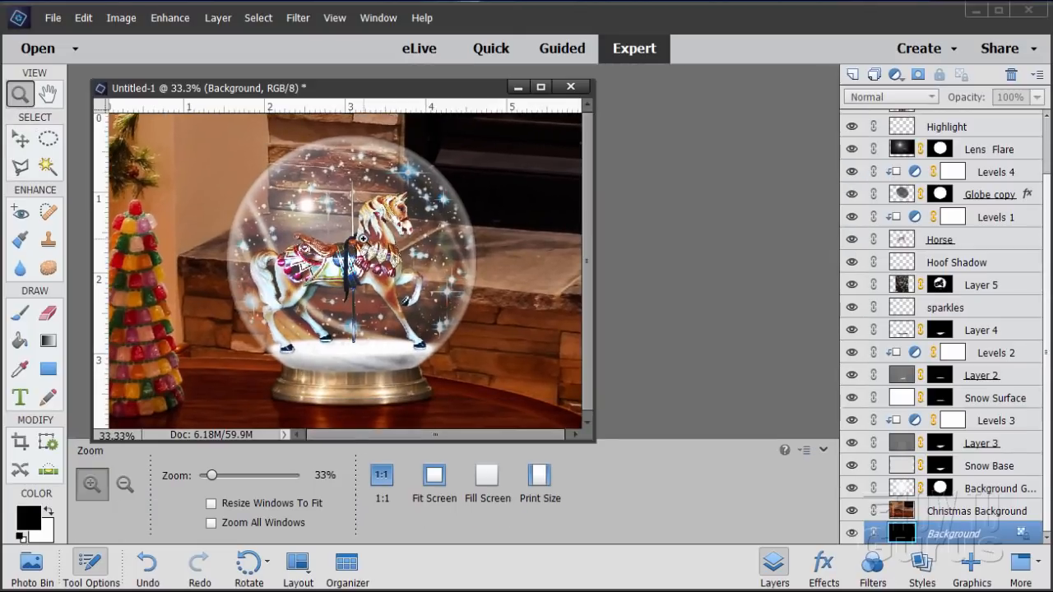
click(384, 144)
drag(367, 94, 360, 41)
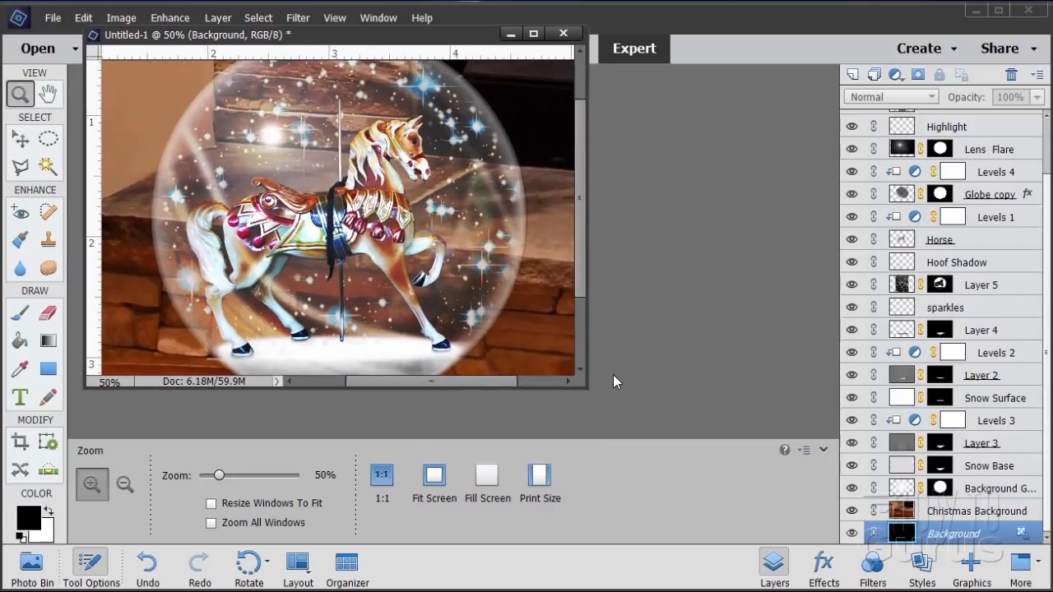
drag(587, 384, 884, 570)
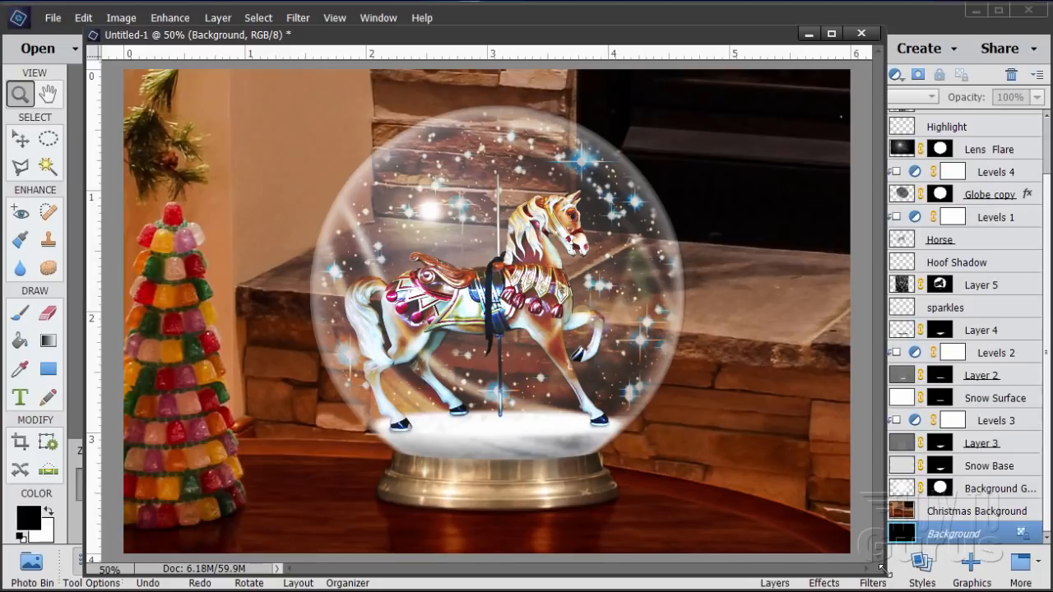
click(20, 140)
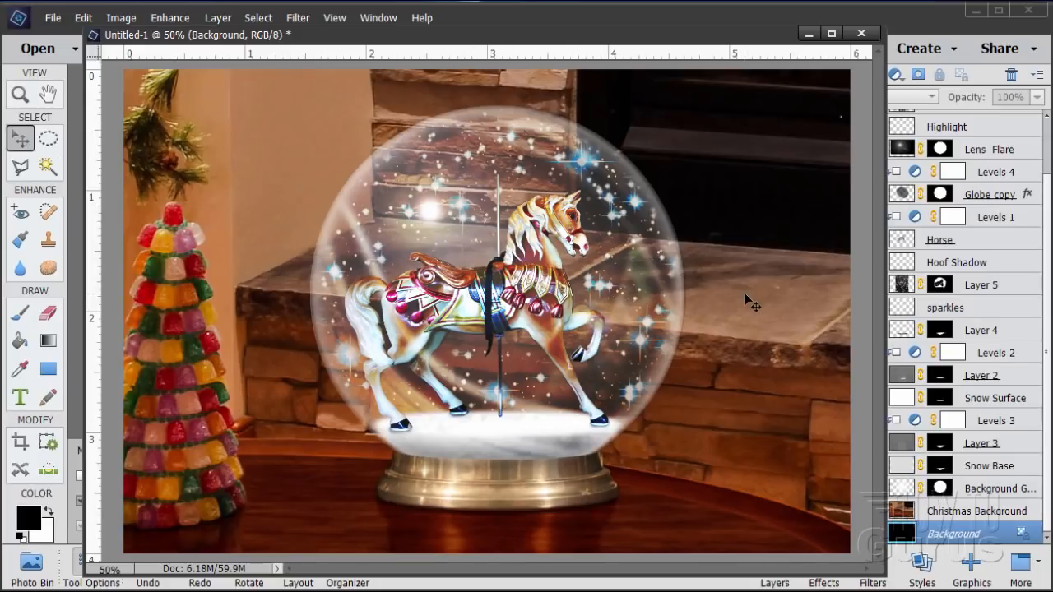
key(F10)
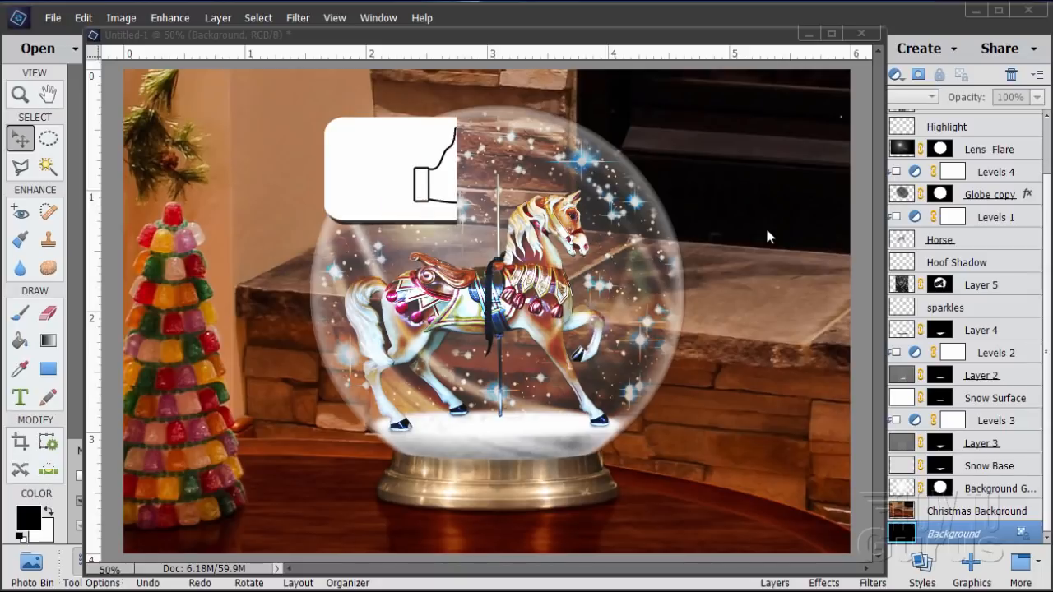